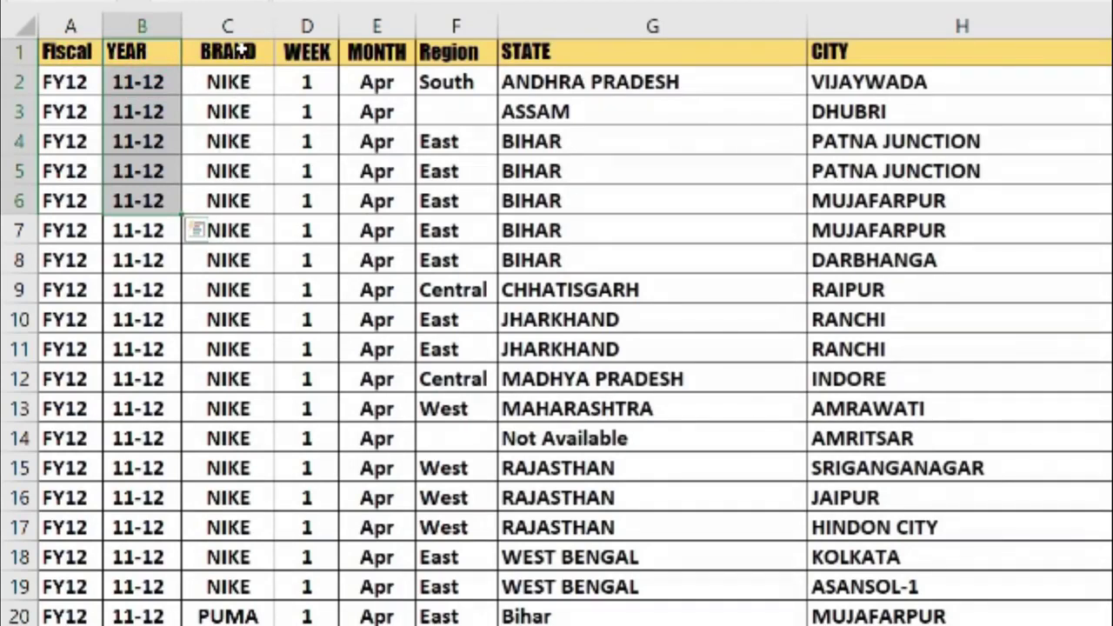
Step: Examine the entries in the BRAND, WEEK, MONTH and Region columns of the sales data
{"action": "left_click_drag", "start_coordinate": [235, 85], "coordinate": [247, 323]}
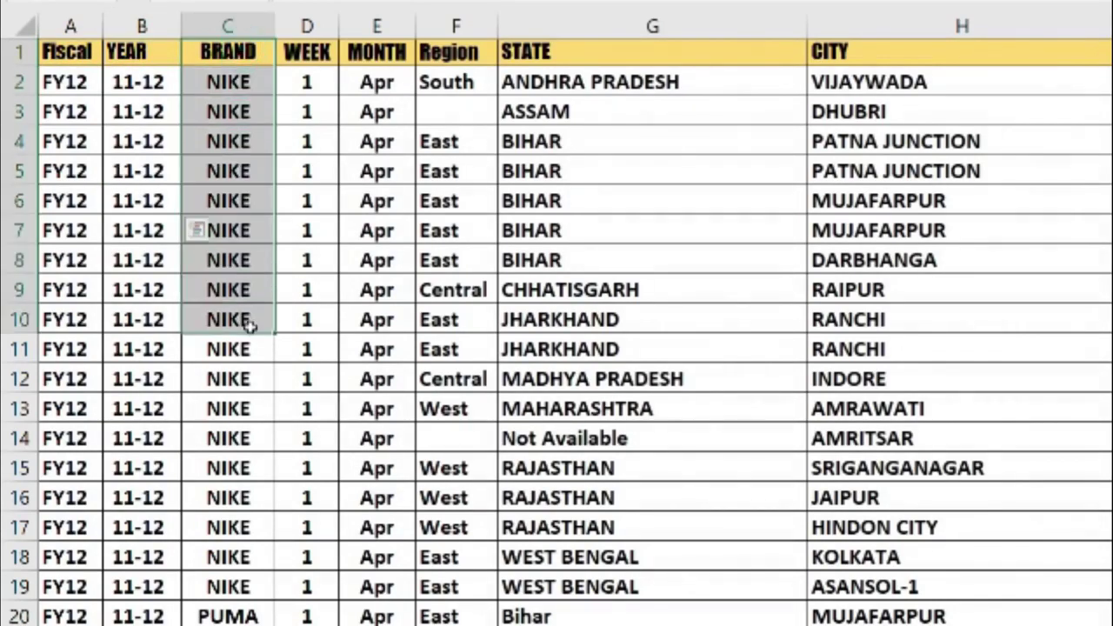
{"action": "scroll", "coordinate": [278, 235], "scroll_direction": "down", "scroll_amount": 5}
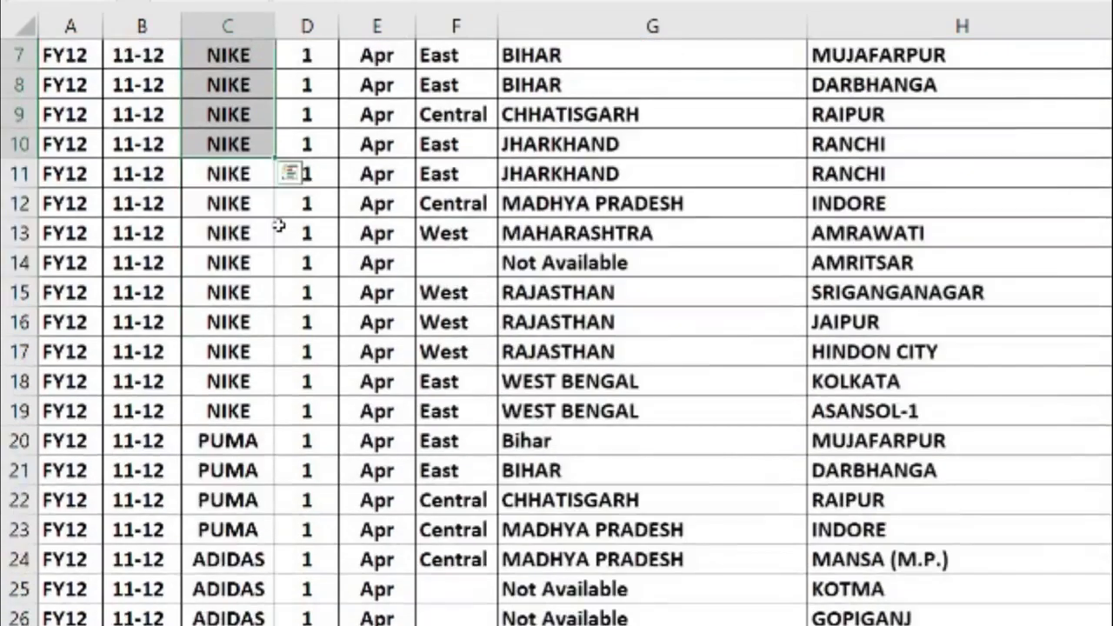
{"action": "scroll", "coordinate": [278, 226], "scroll_direction": "up", "scroll_amount": 5}
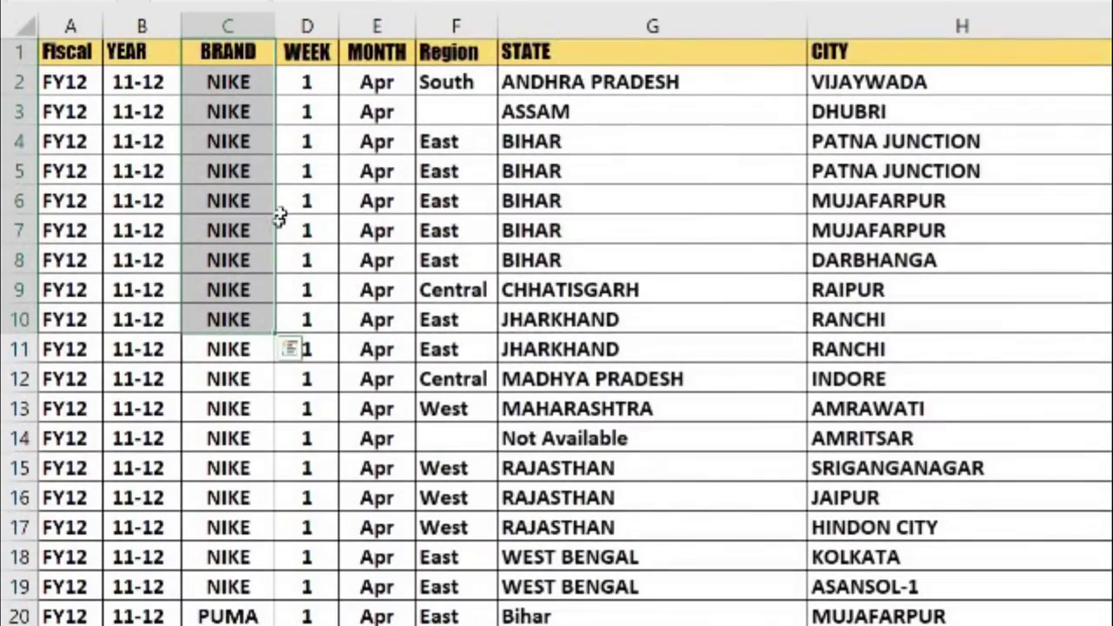
{"action": "left_click_drag", "start_coordinate": [309, 82], "coordinate": [310, 296]}
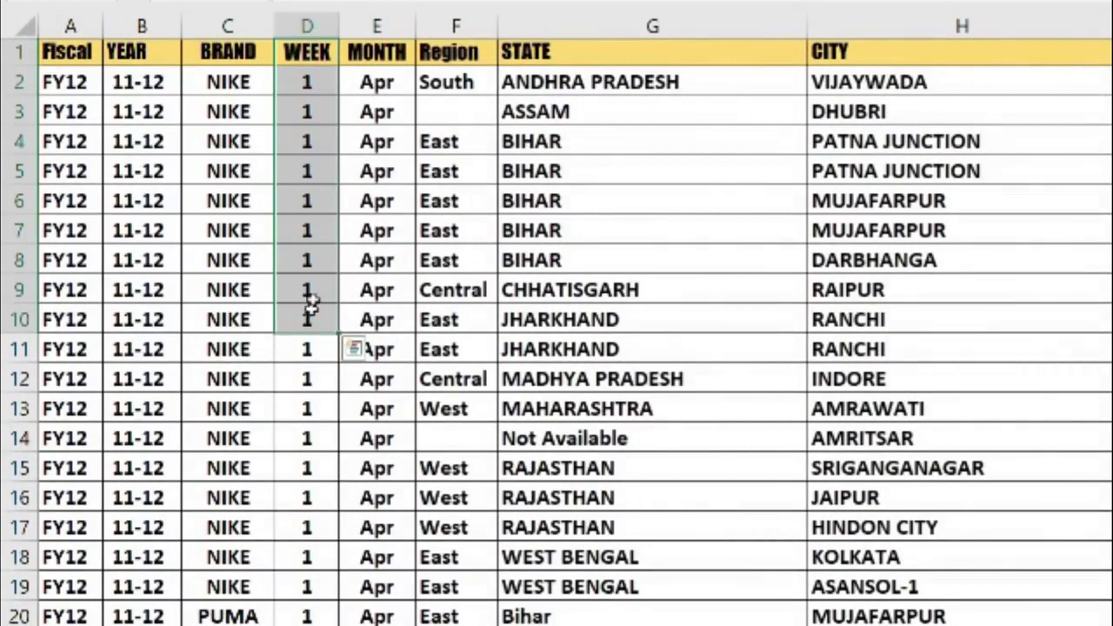
{"action": "scroll", "coordinate": [310, 266], "scroll_direction": "down", "scroll_amount": 5}
{"action": "scroll", "coordinate": [310, 272], "scroll_direction": "down", "scroll_amount": 6}
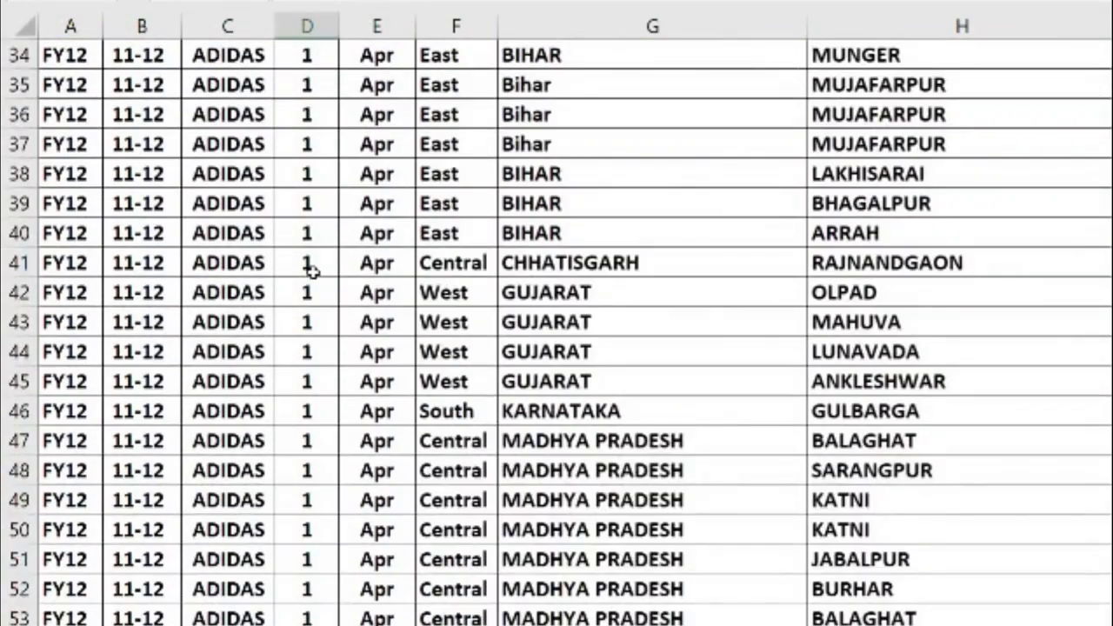
{"action": "scroll", "coordinate": [310, 269], "scroll_direction": "up", "scroll_amount": 11}
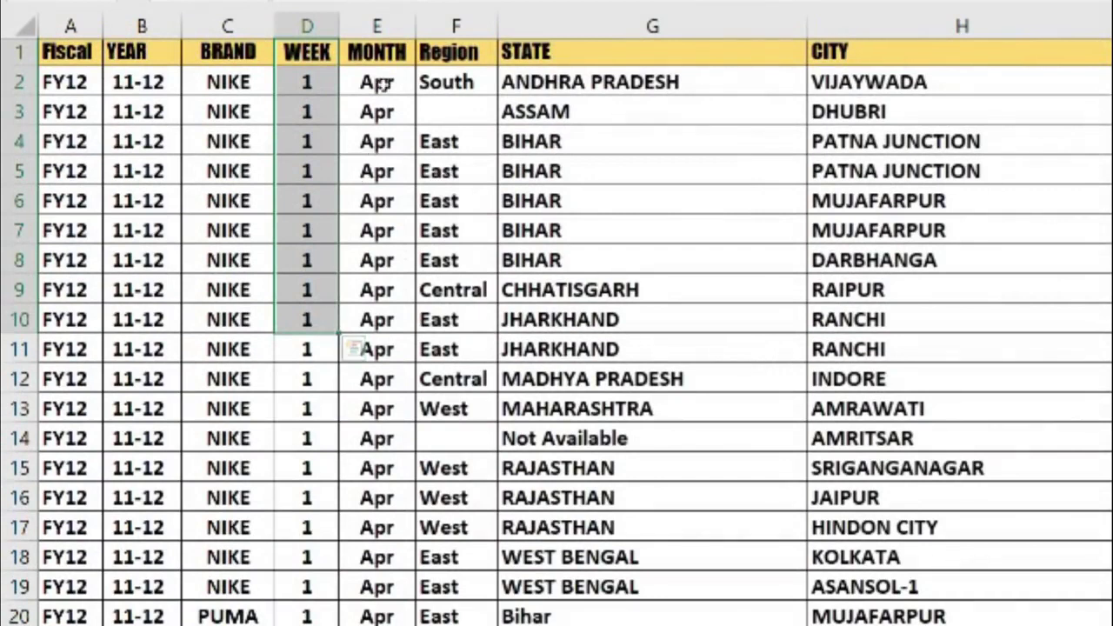
{"action": "left_click_drag", "start_coordinate": [383, 80], "coordinate": [411, 341]}
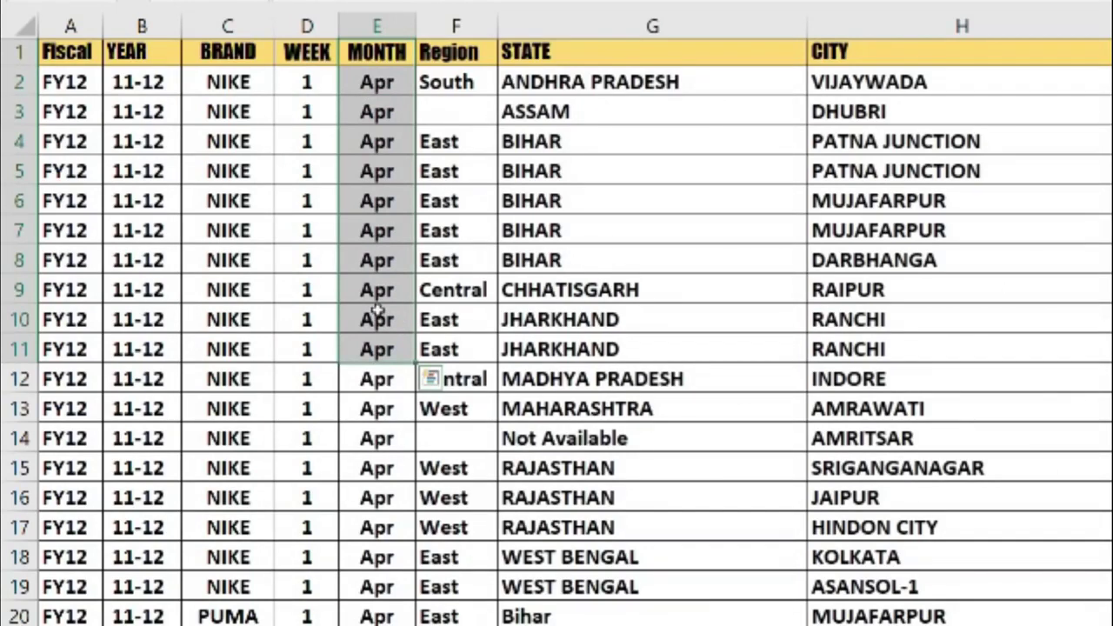
{"action": "left_click", "coordinate": [145, 178]}
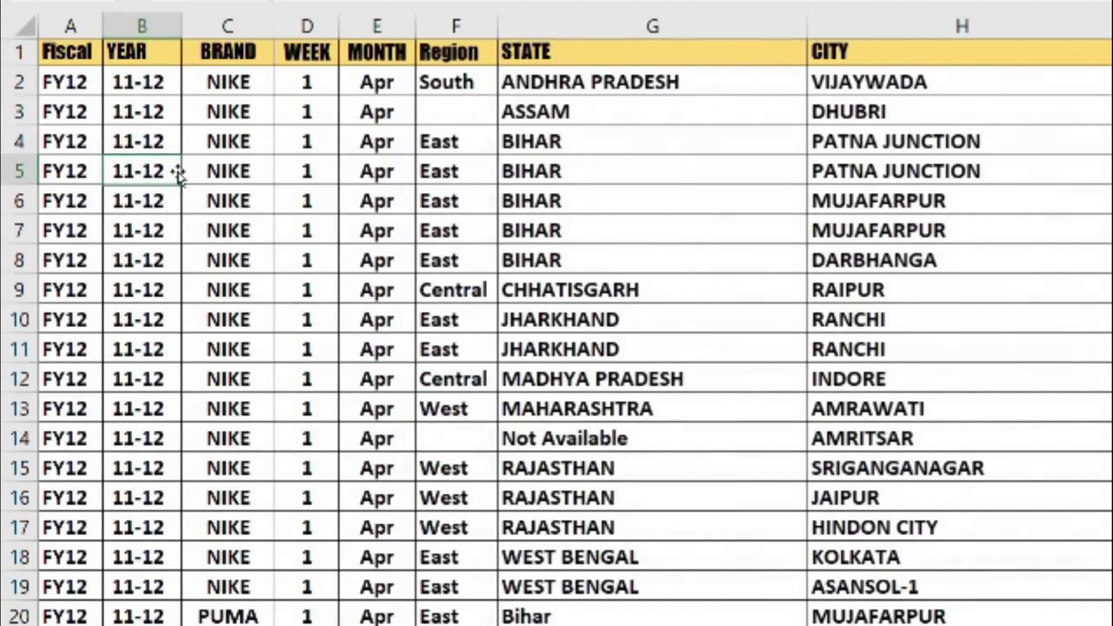
{"action": "left_click_drag", "start_coordinate": [440, 76], "coordinate": [446, 405]}
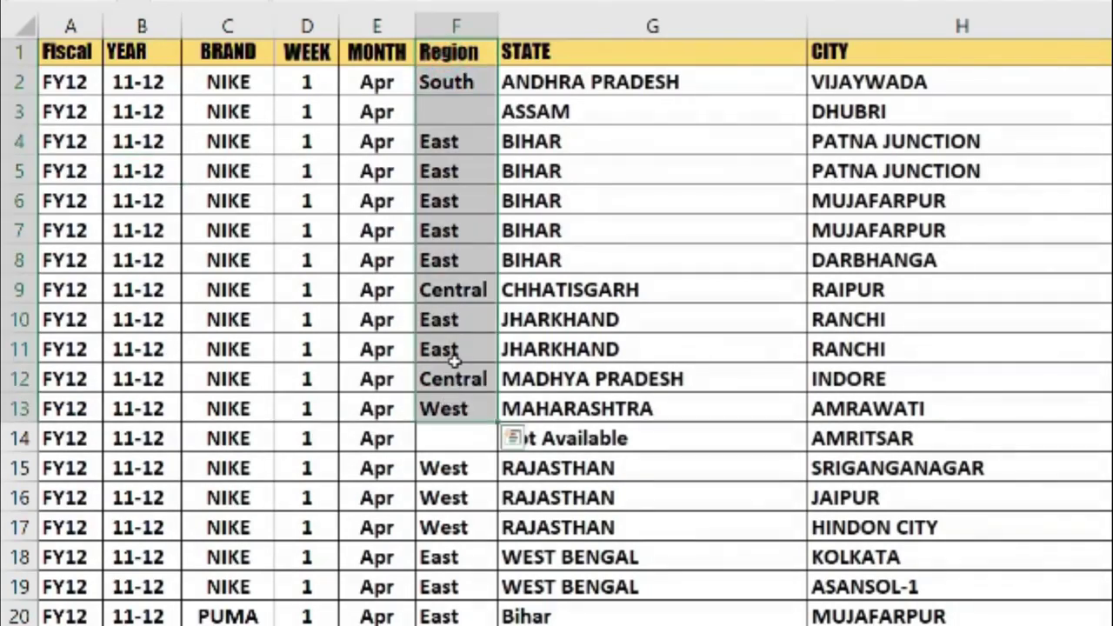
Step: Examine the STATE, CITY and CUSTOMER NAME columns and the records through to the QTY and AMT columns
{"action": "left_click_drag", "start_coordinate": [613, 105], "coordinate": [633, 472]}
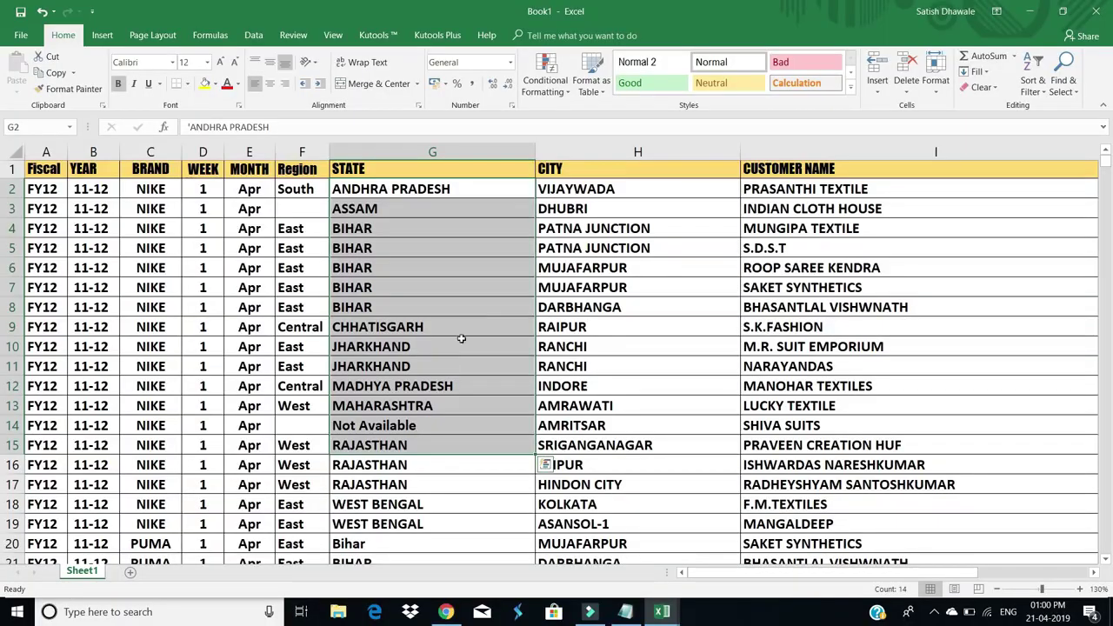
{"action": "left_click_drag", "start_coordinate": [602, 192], "coordinate": [618, 445]}
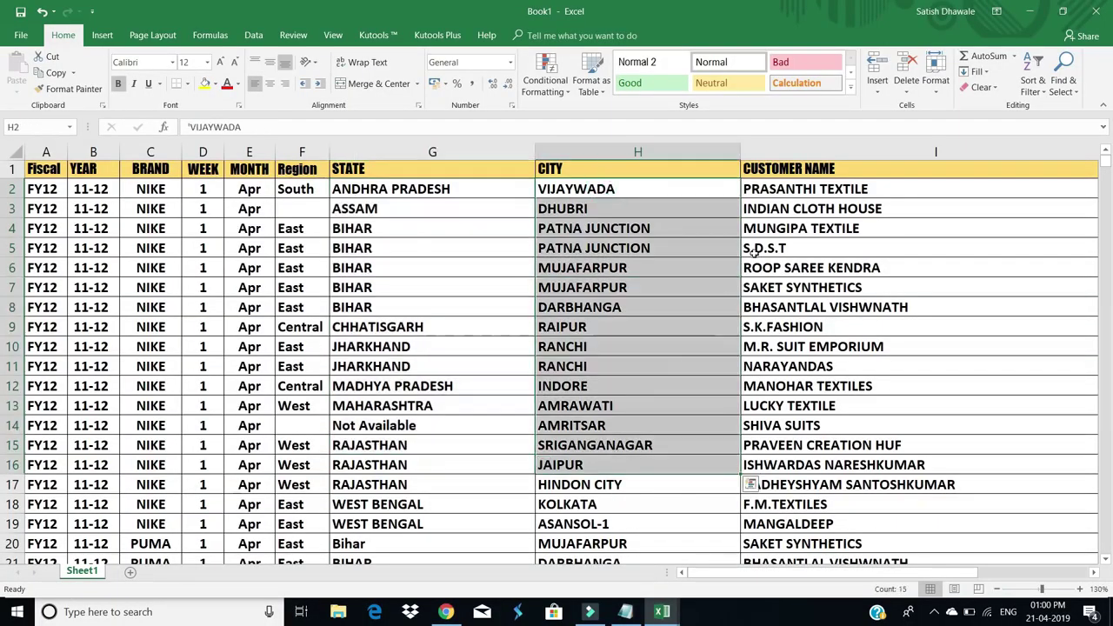
{"action": "left_click_drag", "start_coordinate": [774, 225], "coordinate": [765, 339]}
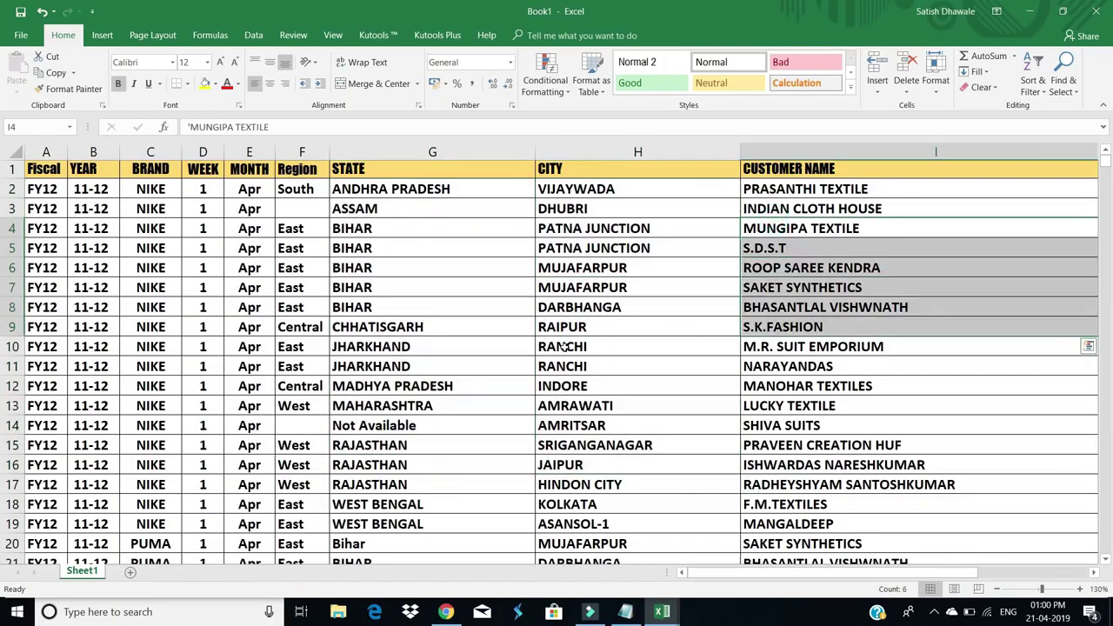
{"action": "scroll", "coordinate": [564, 346], "scroll_direction": "down", "scroll_amount": 1, "text": "ctrl"}
{"action": "left_click_drag", "start_coordinate": [1005, 572], "coordinate": [1043, 570]}
{"action": "left_click_drag", "start_coordinate": [1040, 190], "coordinate": [43, 393]}
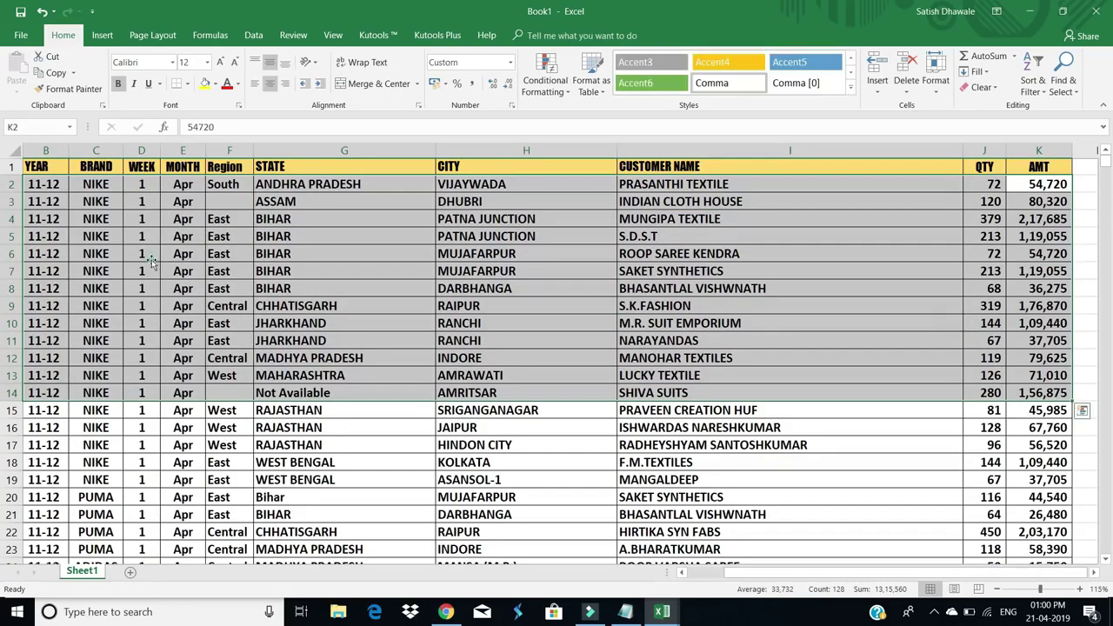
{"action": "left_click", "coordinate": [151, 260]}
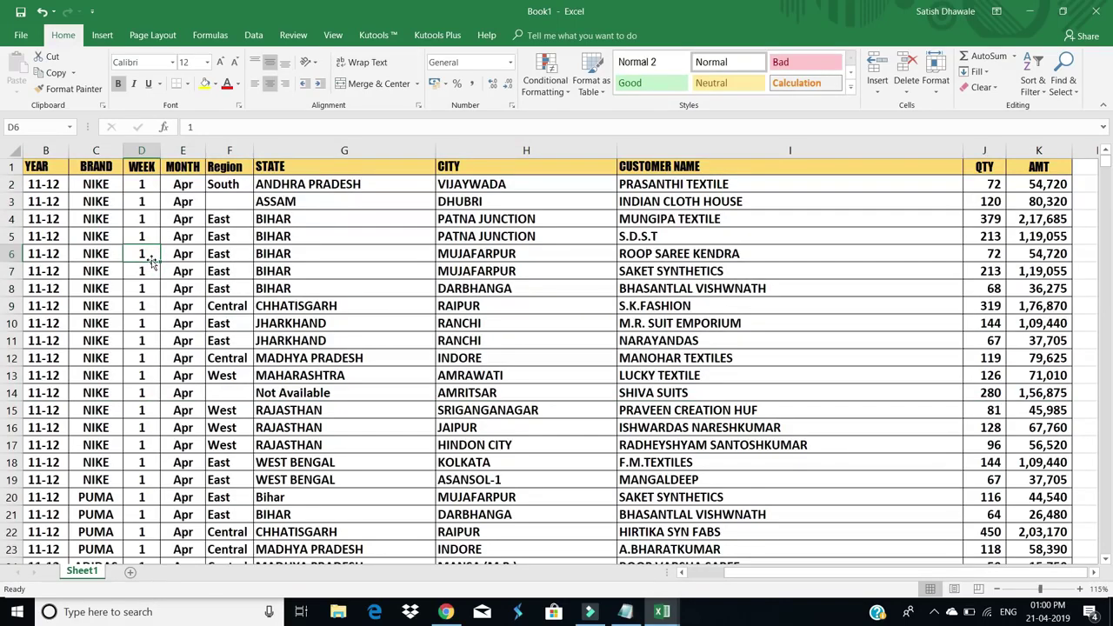
{"action": "left_click", "coordinate": [59, 169]}
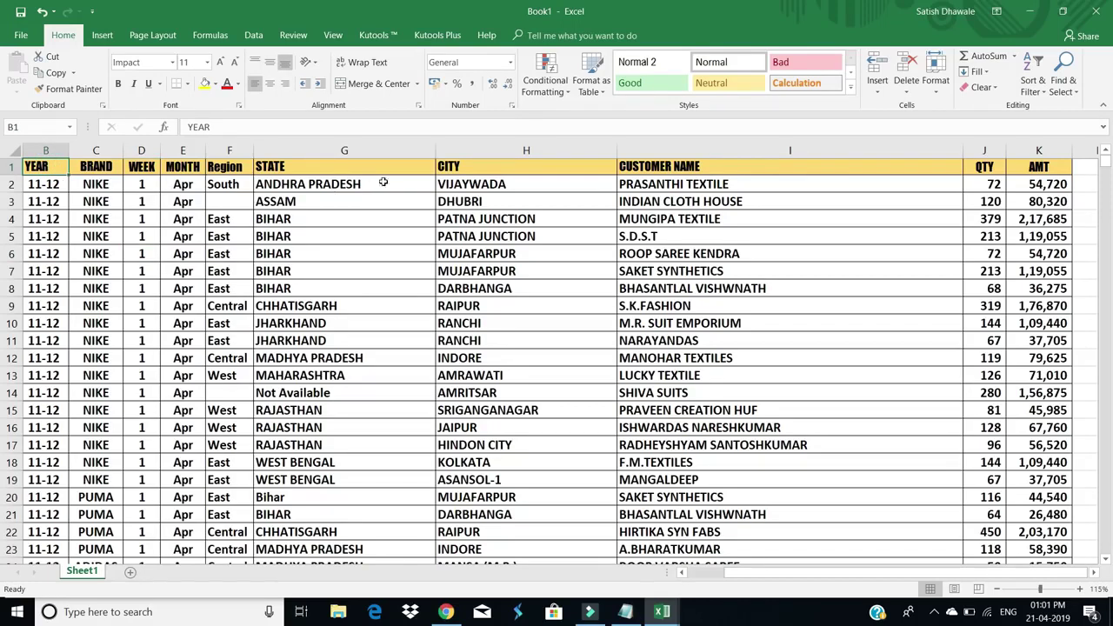
{"action": "left_click_drag", "start_coordinate": [383, 165], "coordinate": [518, 165]}
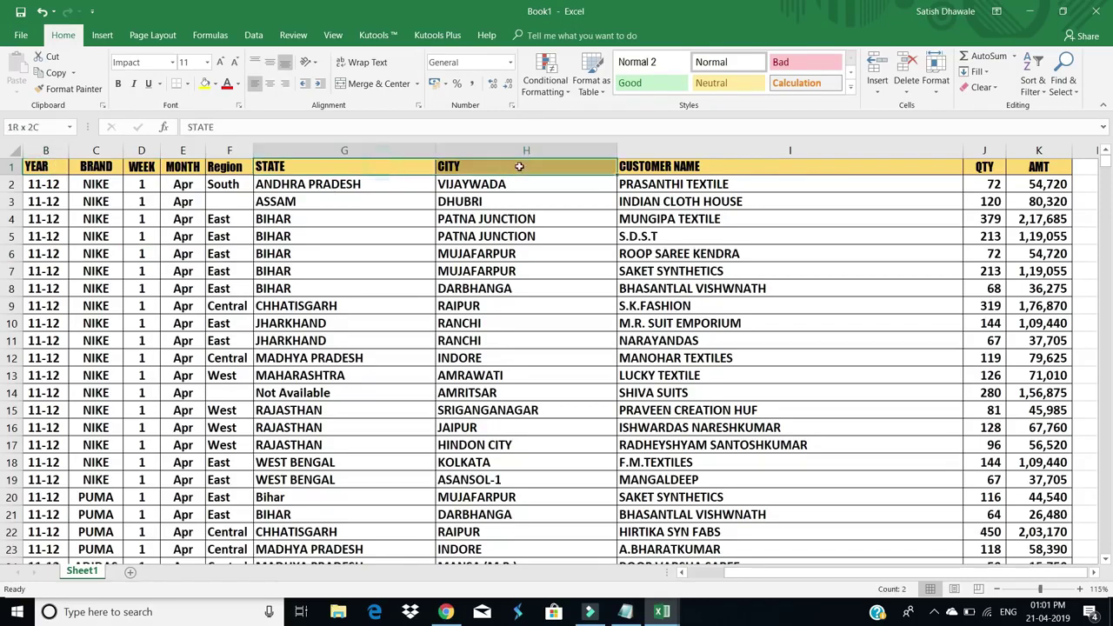
{"action": "left_click_drag", "start_coordinate": [396, 164], "coordinate": [395, 323]}
{"action": "left_click_drag", "start_coordinate": [502, 165], "coordinate": [503, 338]}
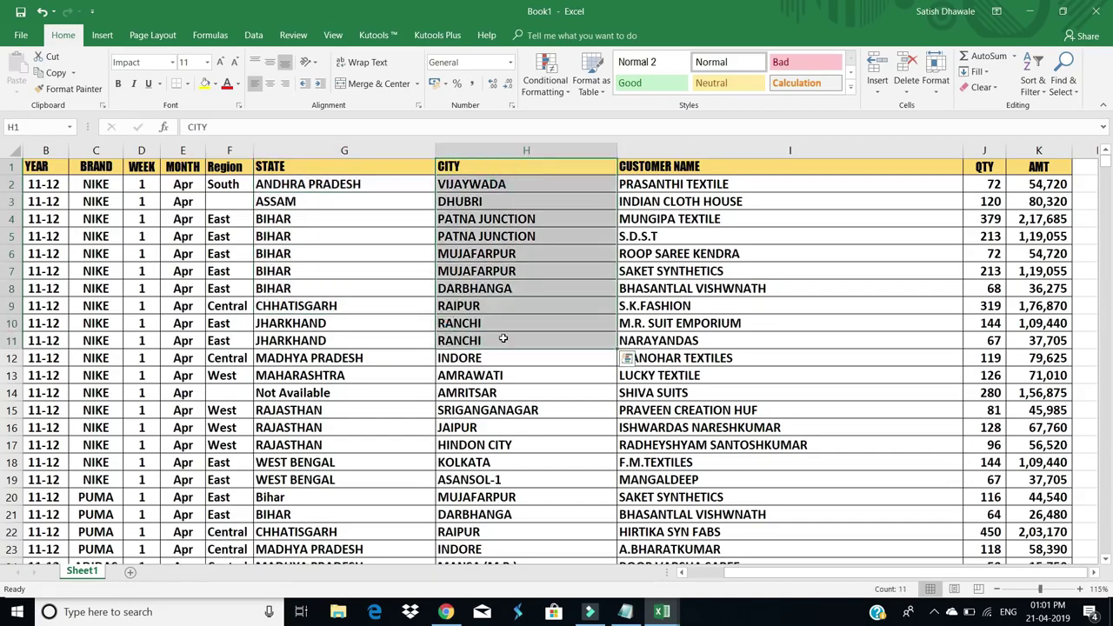
{"action": "left_click", "coordinate": [384, 289]}
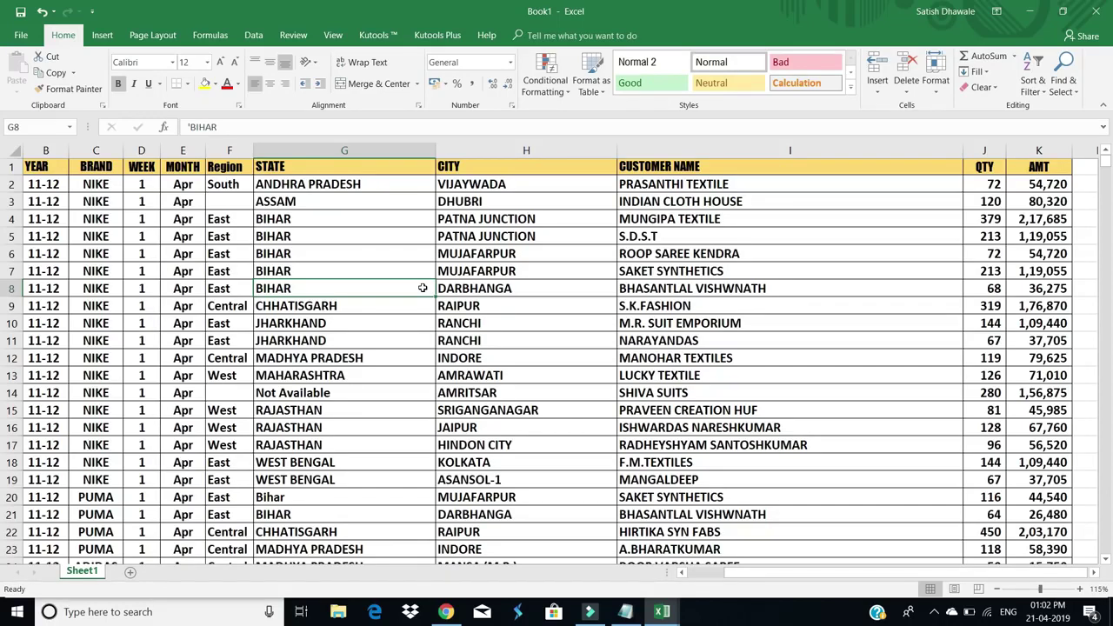
Step: Select the entire sales data range on Sheet1 including headers, and check it down to its last row
{"action": "left_click", "coordinate": [51, 165]}
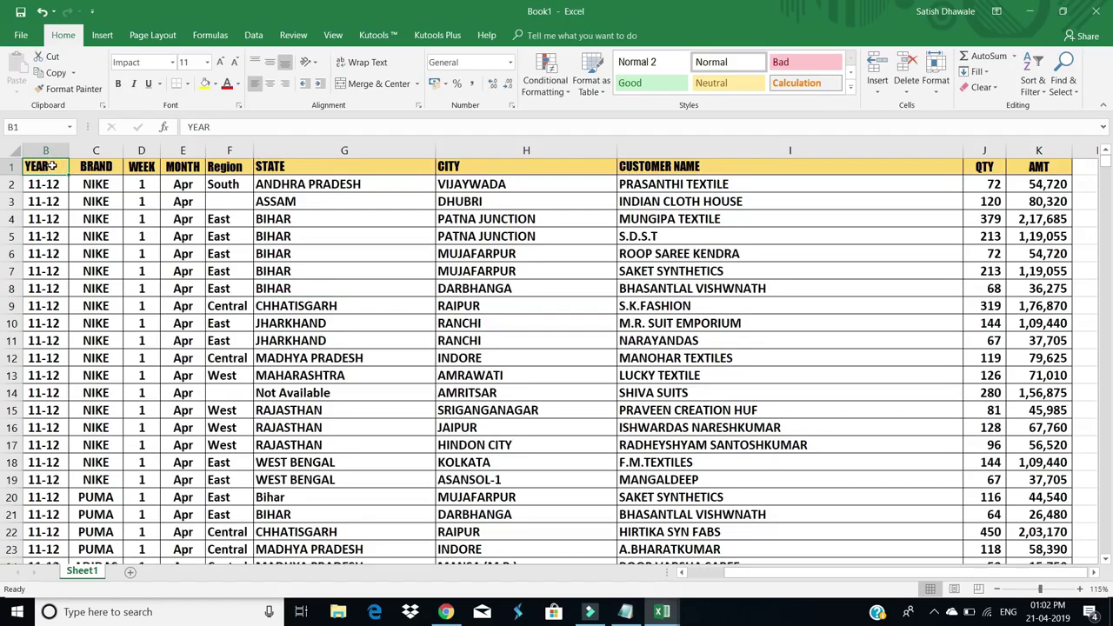
{"action": "key", "text": "ctrl+a"}
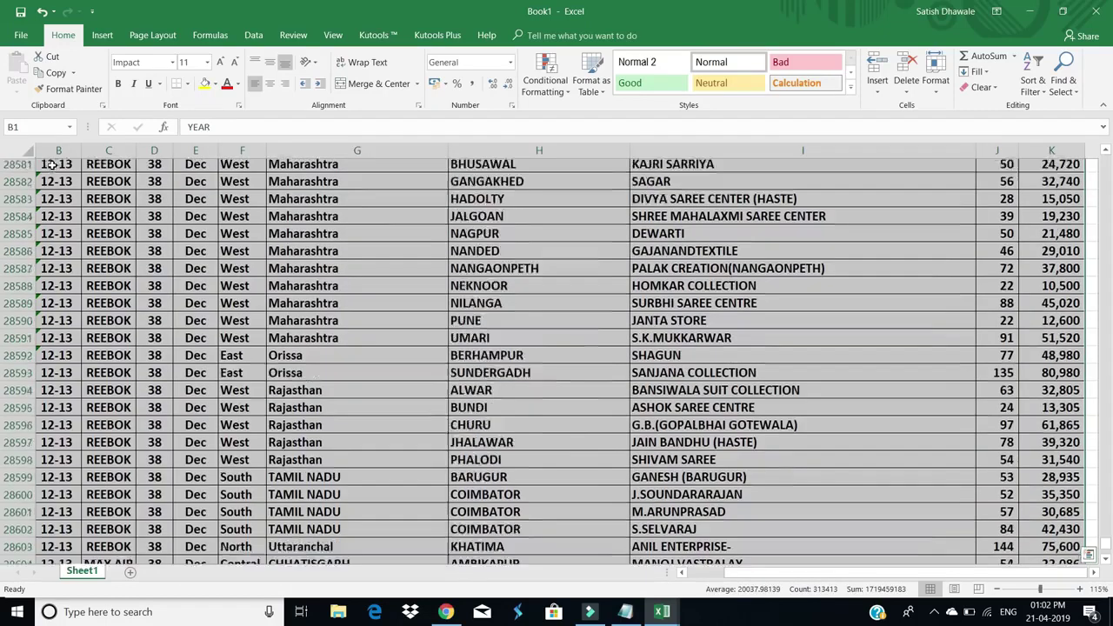
{"action": "scroll", "coordinate": [52, 165], "scroll_direction": "up", "scroll_amount": 20}
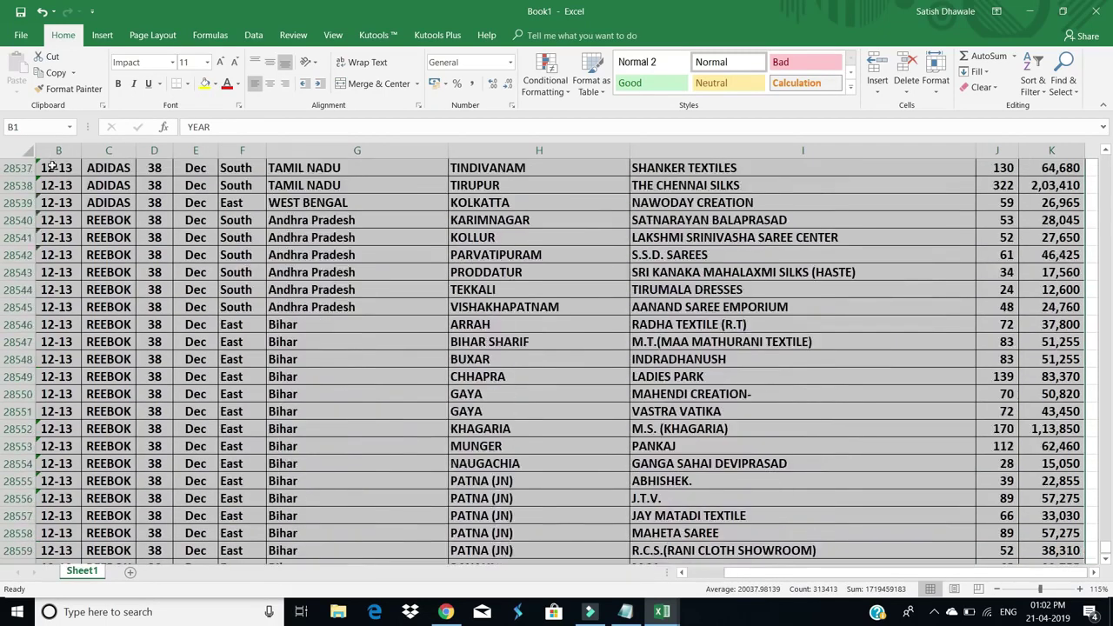
{"action": "scroll", "coordinate": [99, 409], "scroll_direction": "down", "scroll_amount": 19}
{"action": "scroll", "coordinate": [59, 481], "scroll_direction": "down", "scroll_amount": 7}
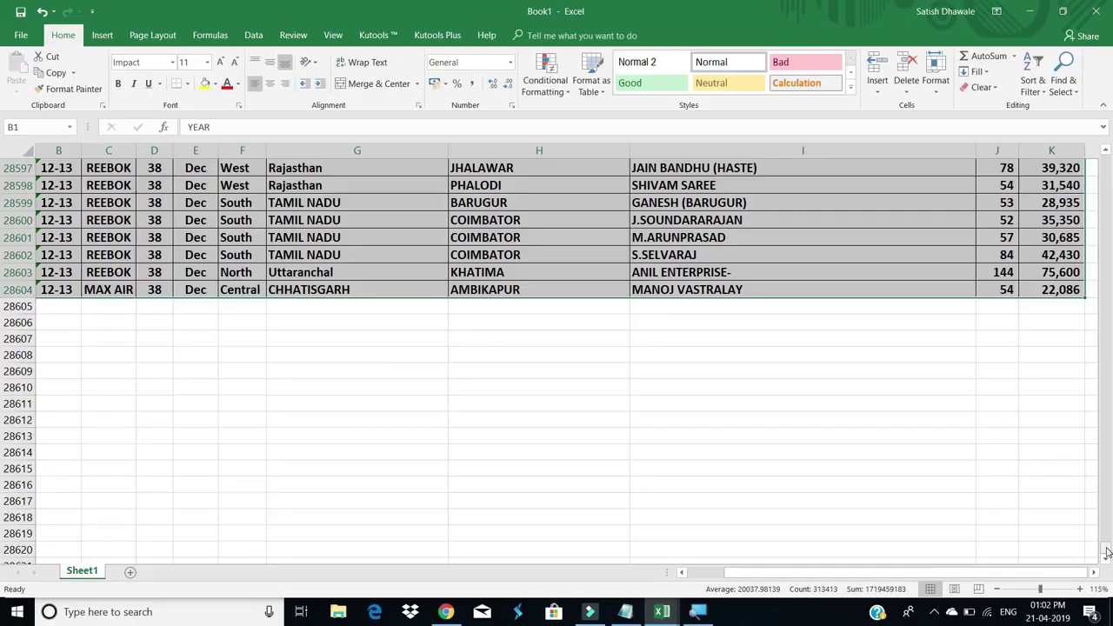
{"action": "left_click_drag", "start_coordinate": [1107, 553], "coordinate": [1098, 159]}
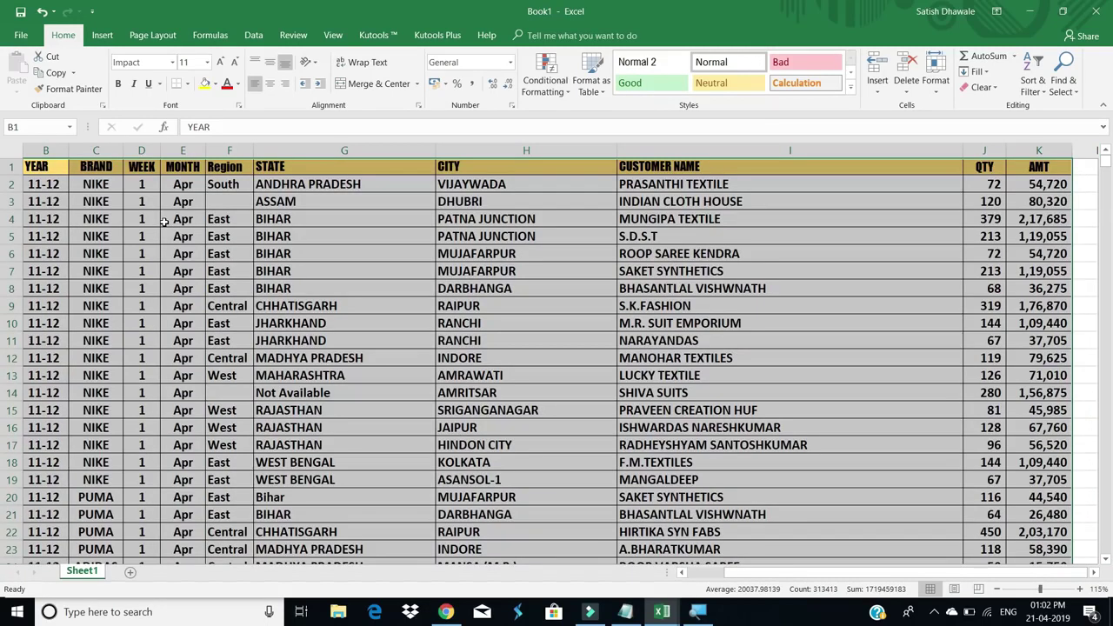
Step: Create a PivotTable from the range Sheet1!$A$1:$K$28604 and place it on a new worksheet
{"action": "left_click", "coordinate": [104, 39]}
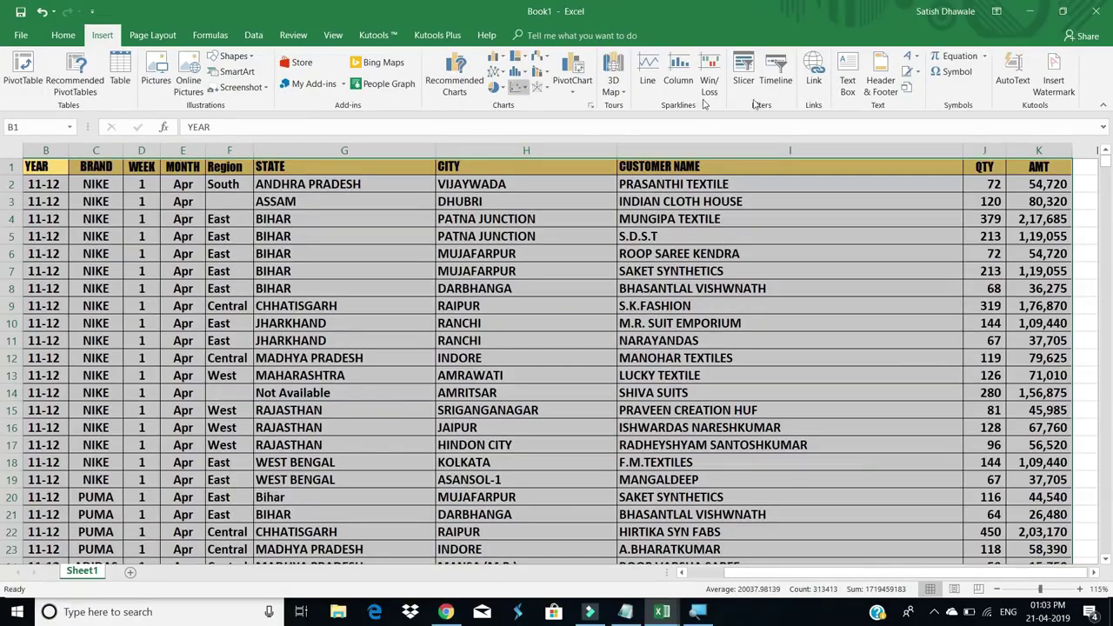
{"action": "left_click", "coordinate": [572, 94]}
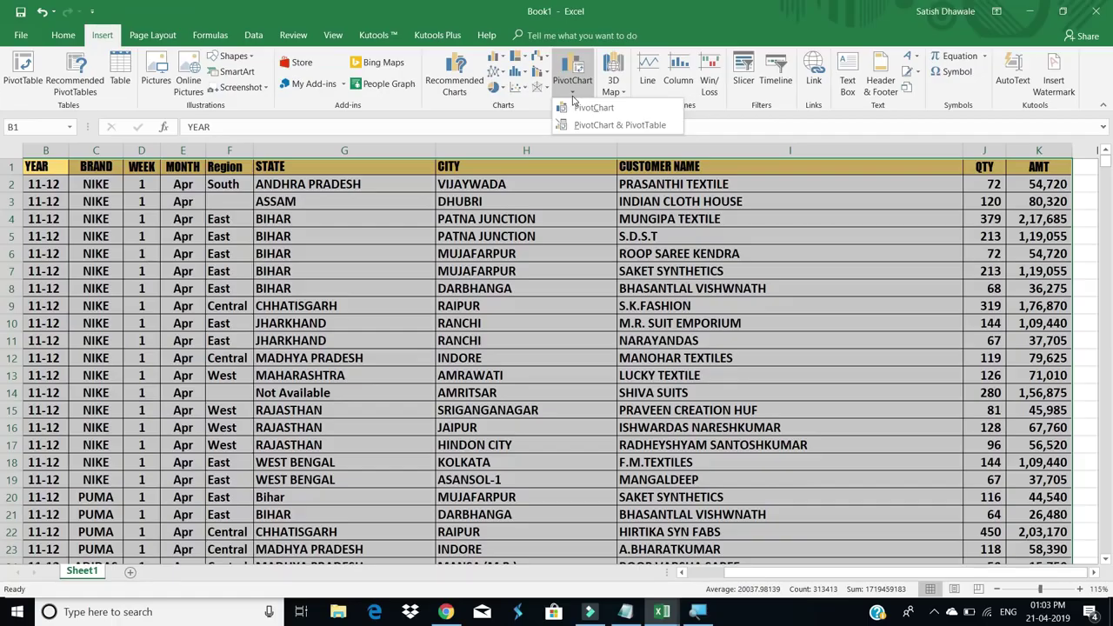
{"action": "left_click", "coordinate": [14, 85]}
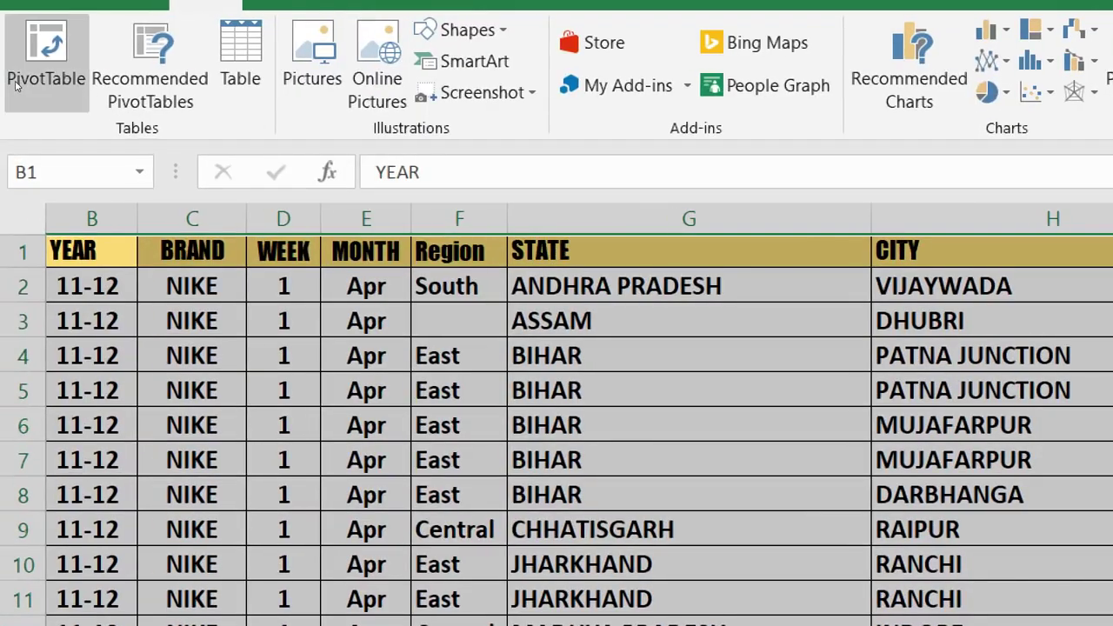
{"action": "left_click", "coordinate": [15, 84]}
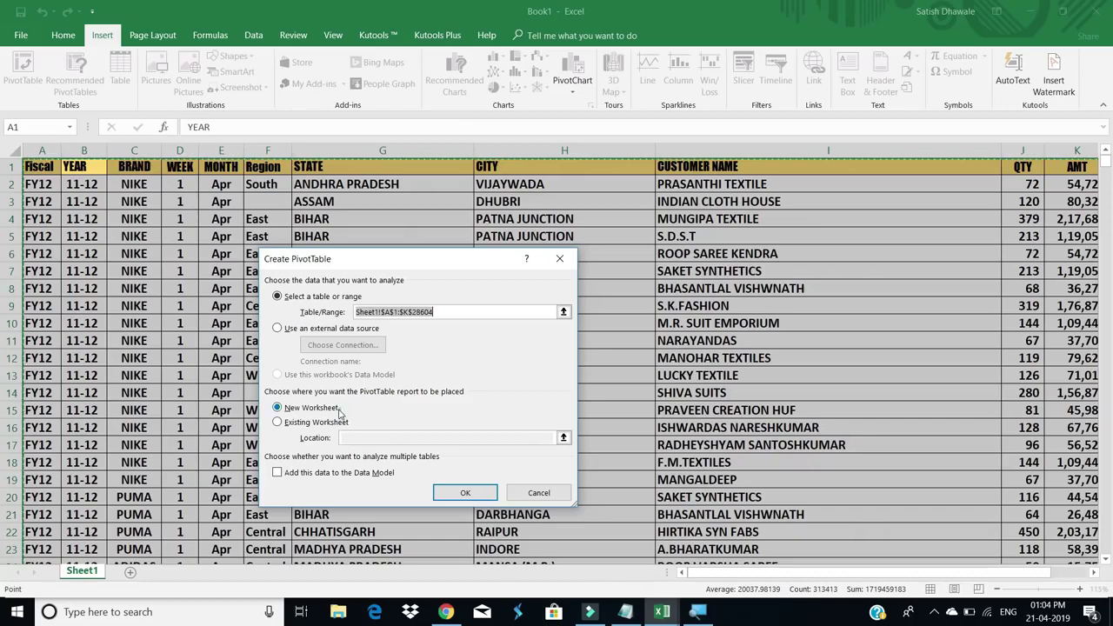
{"action": "left_click", "coordinate": [366, 357]}
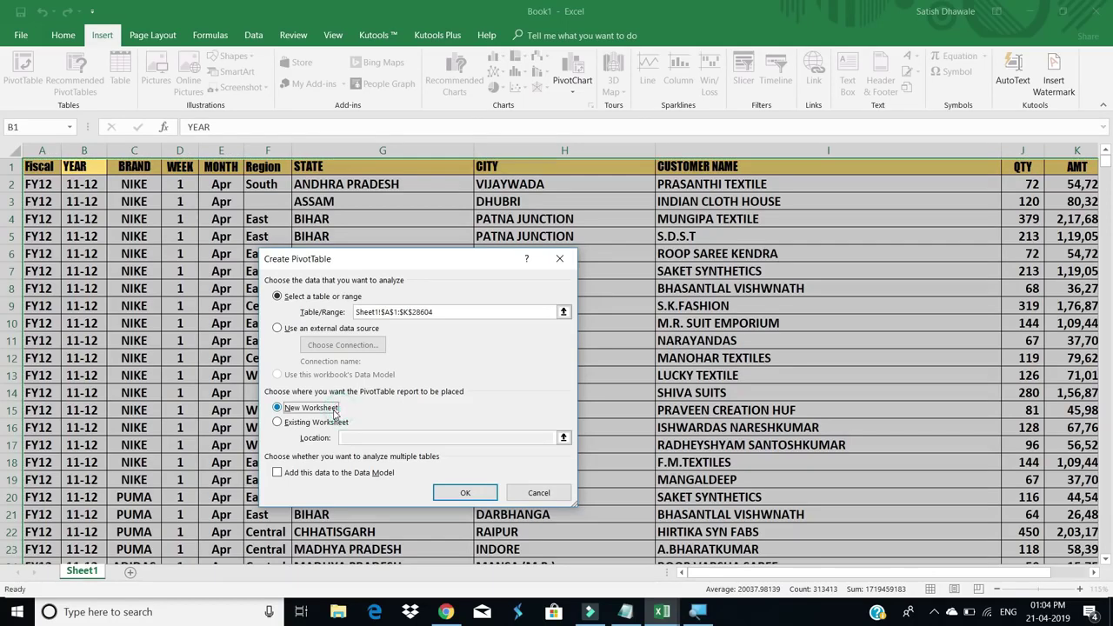
{"action": "left_click", "coordinate": [356, 437]}
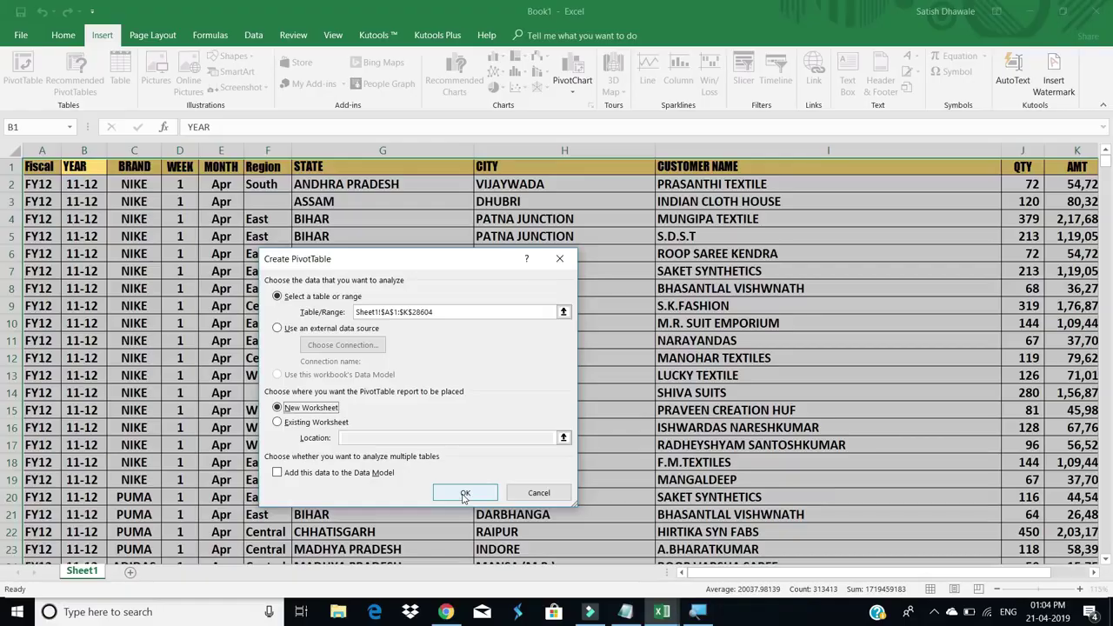
{"action": "left_click", "coordinate": [464, 493]}
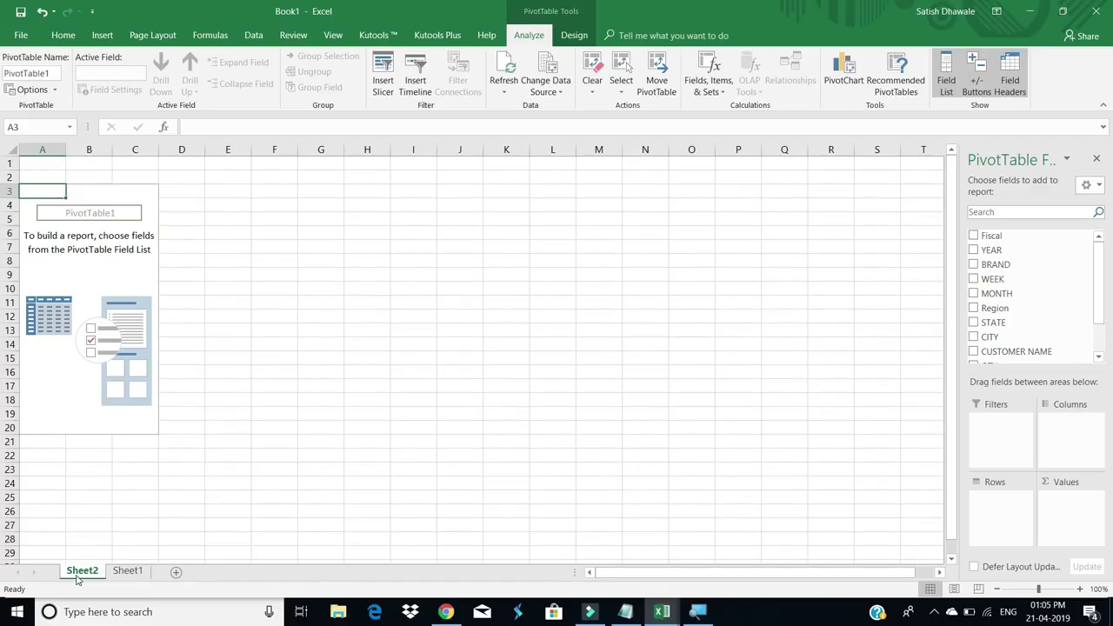
Step: Widen the PivotTable field list and compare its fields with the source column headers on Sheet1, ending back on Sheet2
{"action": "left_click", "coordinate": [53, 285]}
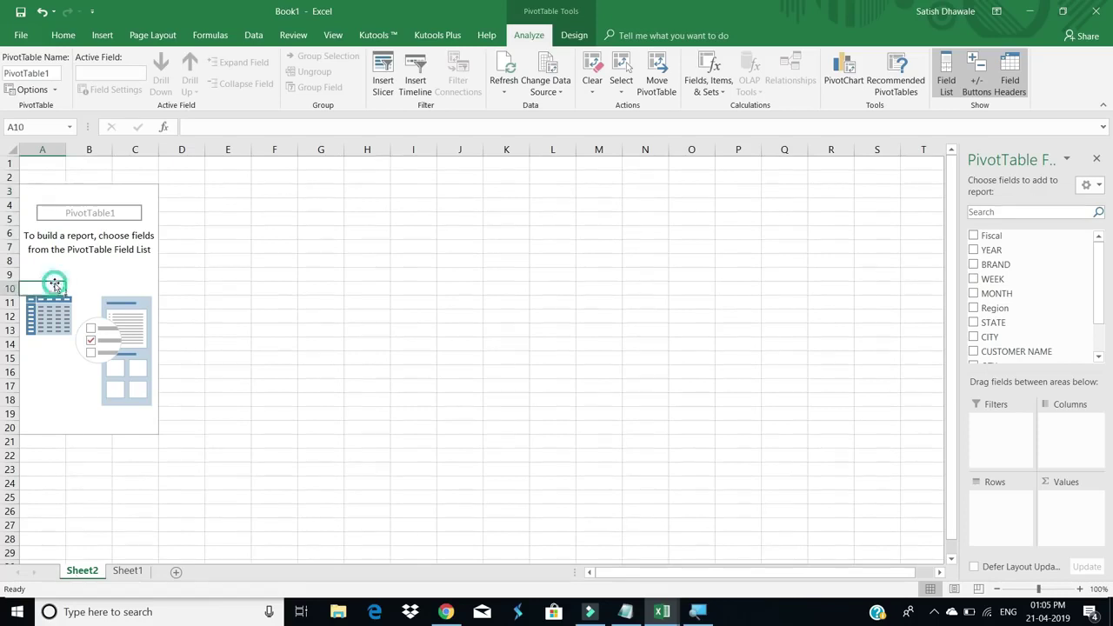
{"action": "left_click", "coordinate": [48, 233]}
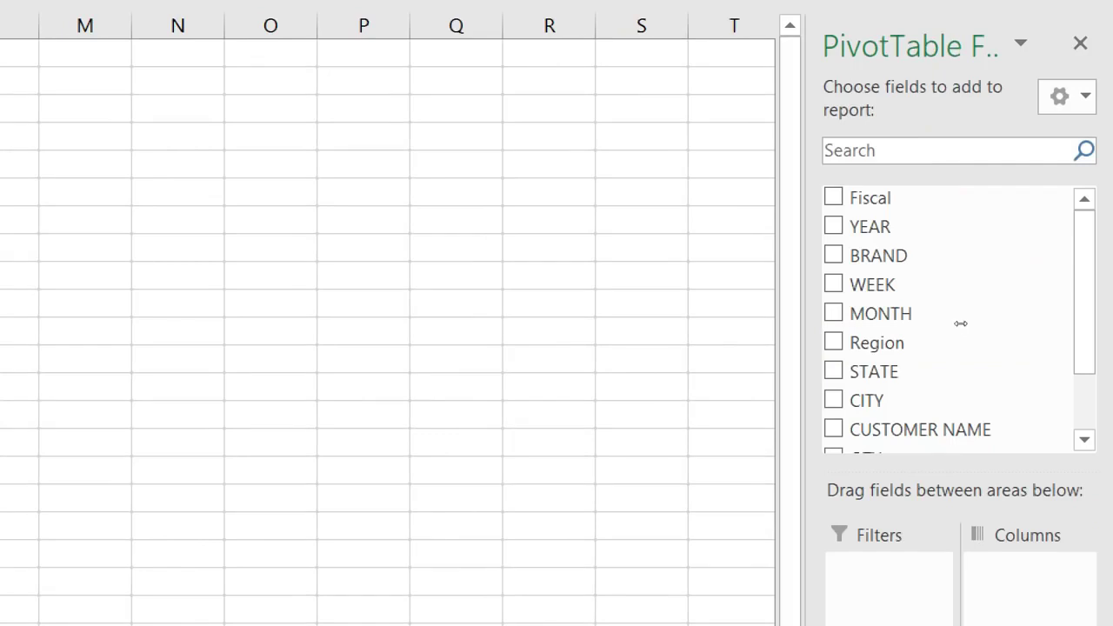
{"action": "left_click_drag", "start_coordinate": [959, 324], "coordinate": [882, 330]}
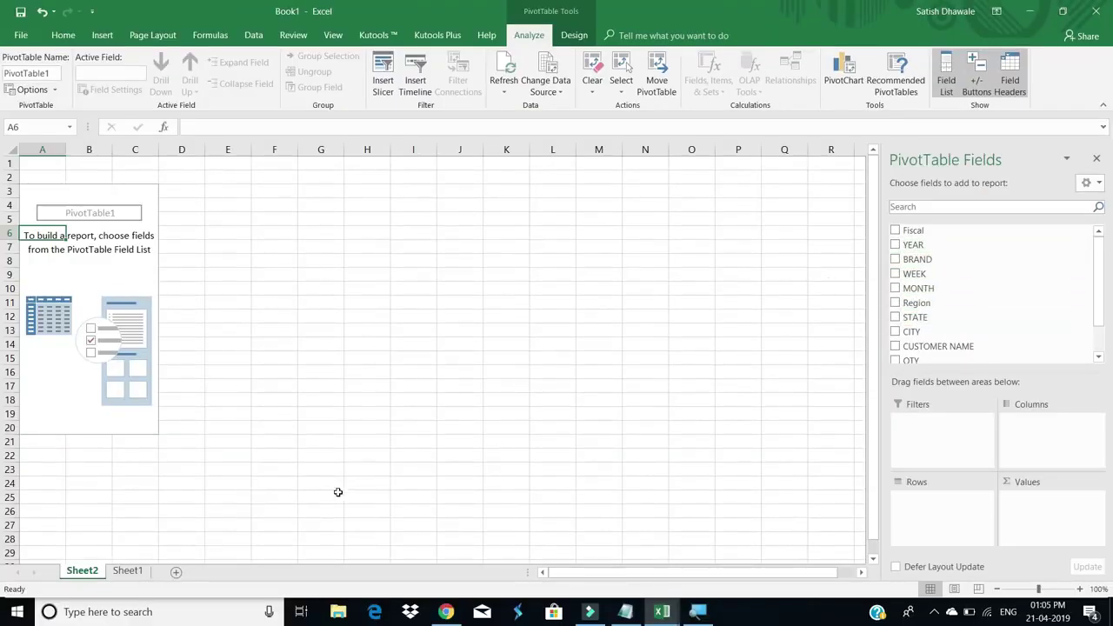
{"action": "left_click", "coordinate": [131, 570]}
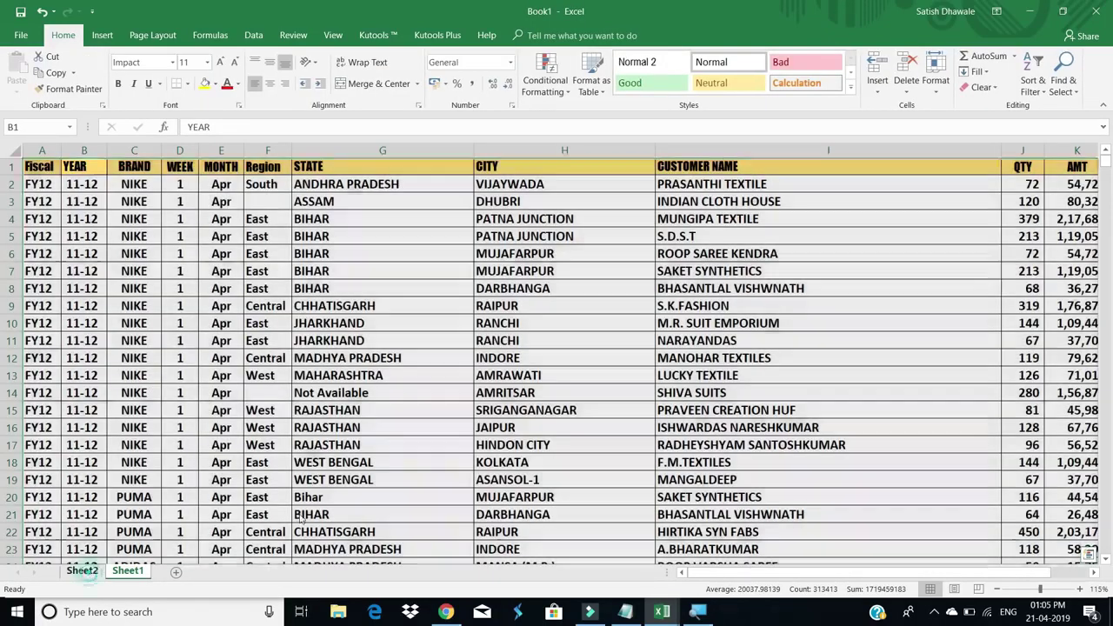
{"action": "left_click", "coordinate": [82, 571]}
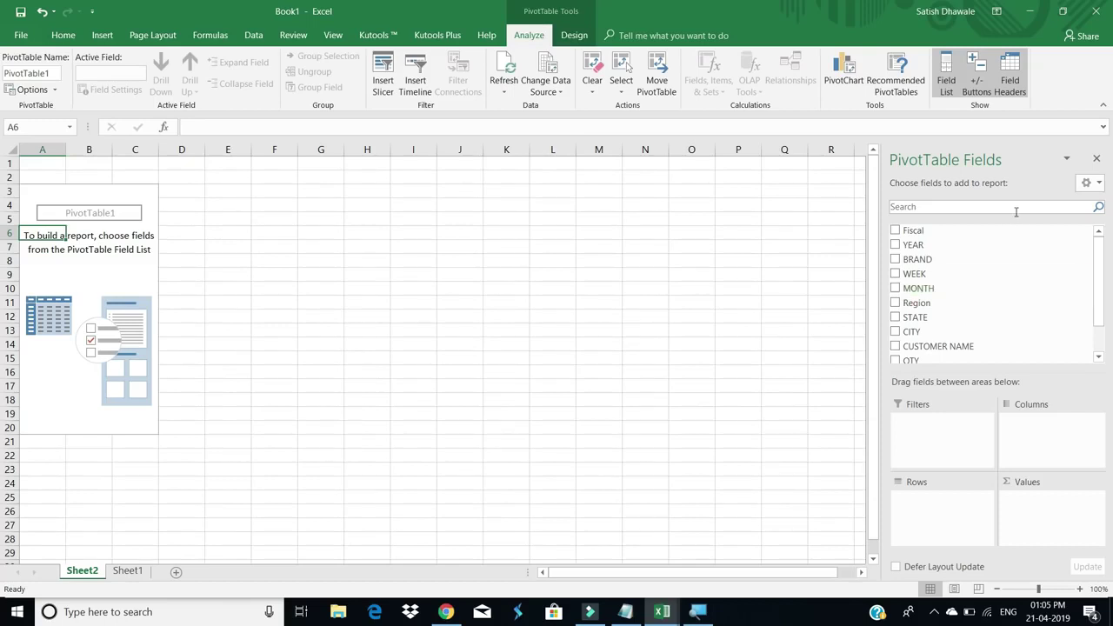
Step: Try the side-by-side, fields-only and 2 by 2 areas-only layouts of the PivotTable field list, ending on the stacked layout
{"action": "left_click", "coordinate": [1095, 185]}
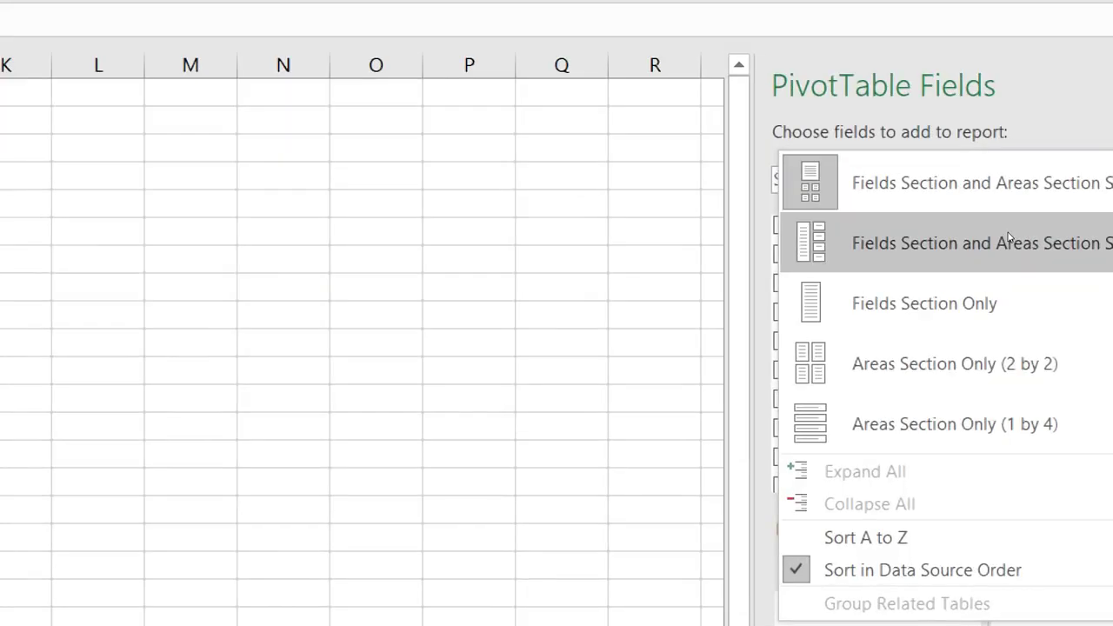
{"action": "left_click", "coordinate": [1009, 240]}
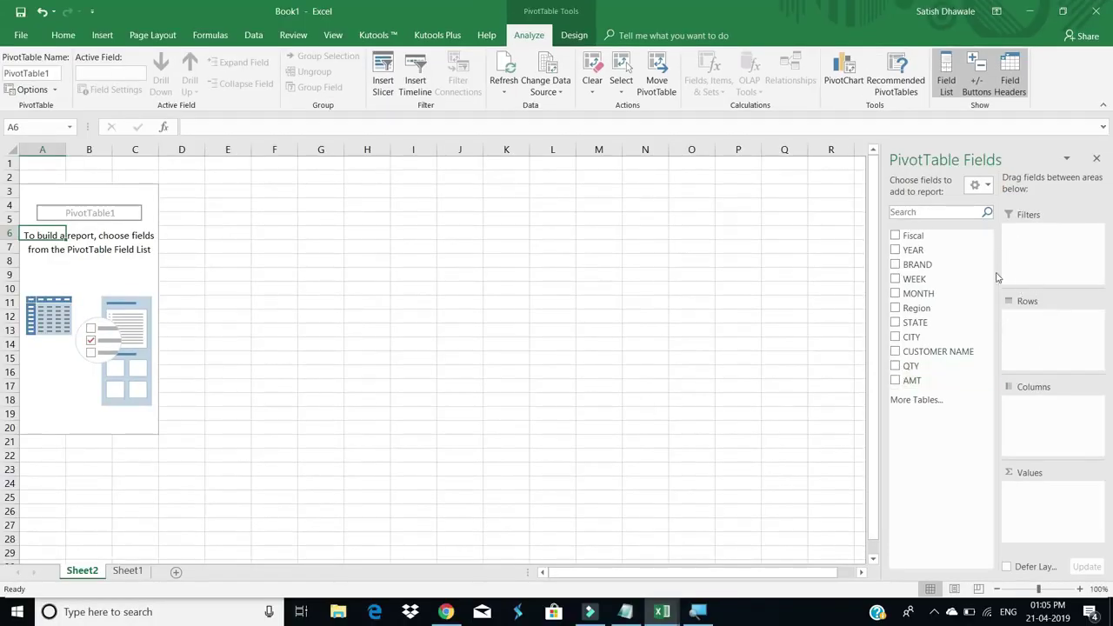
{"action": "left_click", "coordinate": [988, 191]}
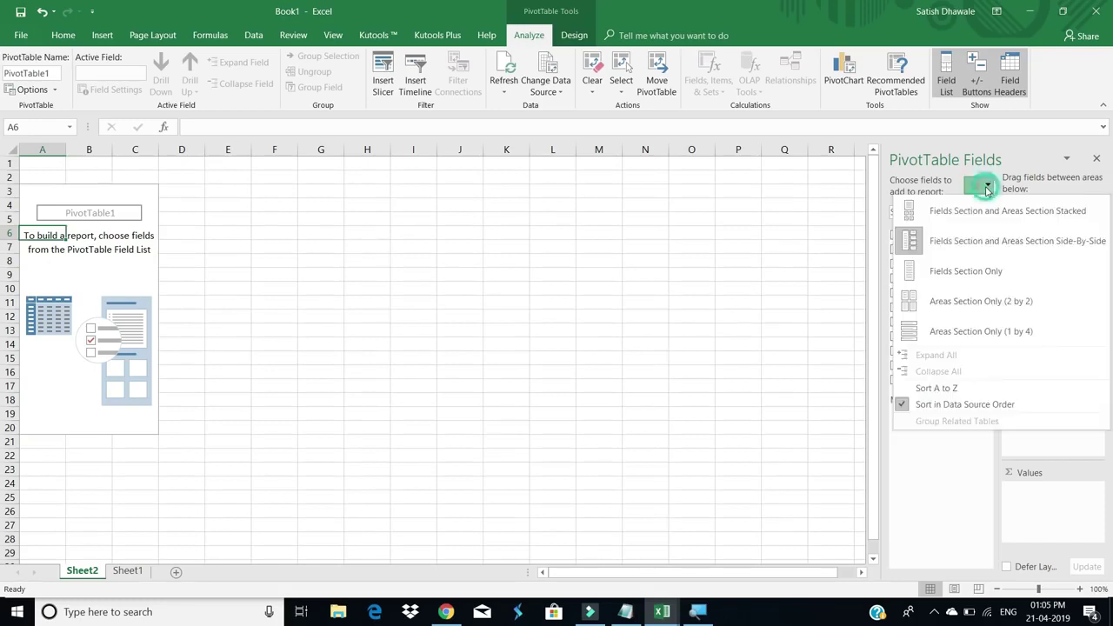
{"action": "left_click", "coordinate": [977, 261]}
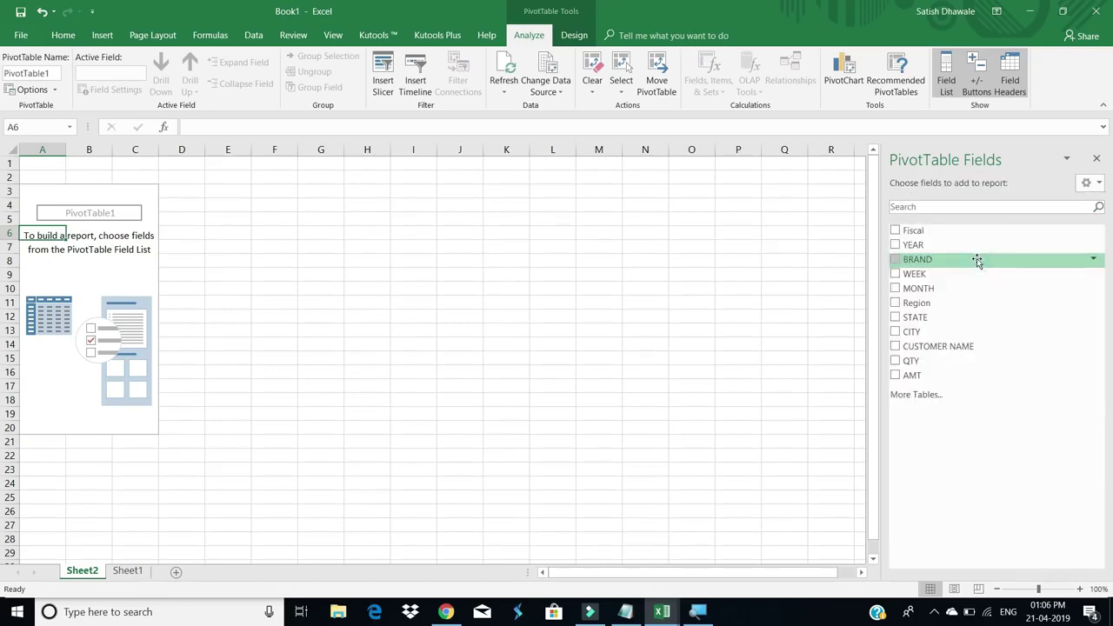
{"action": "left_click", "coordinate": [1084, 184]}
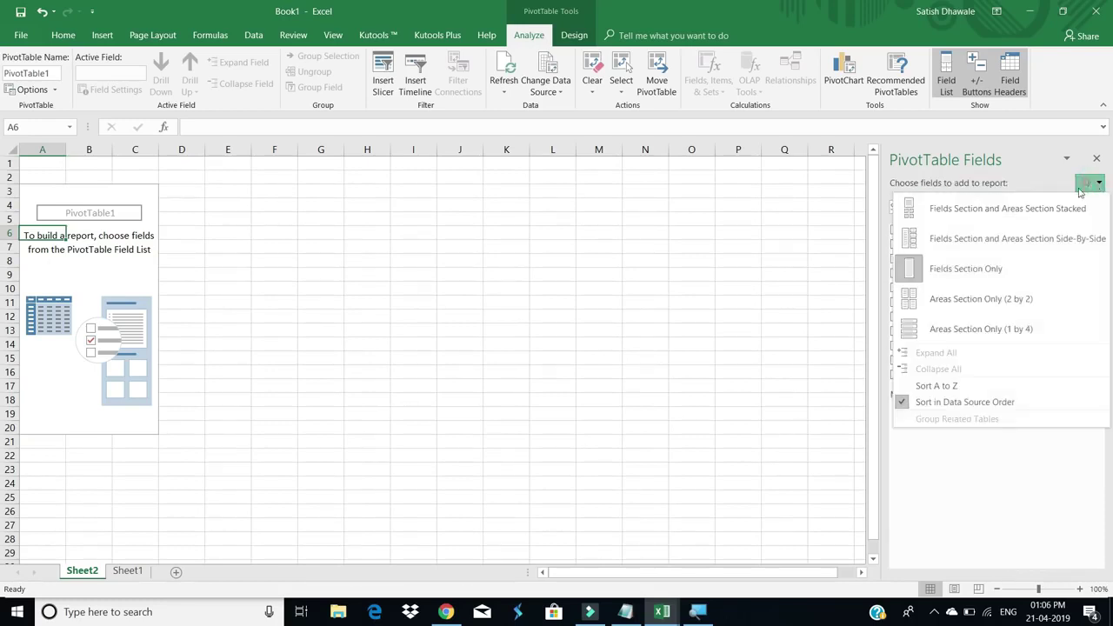
{"action": "left_click", "coordinate": [976, 300]}
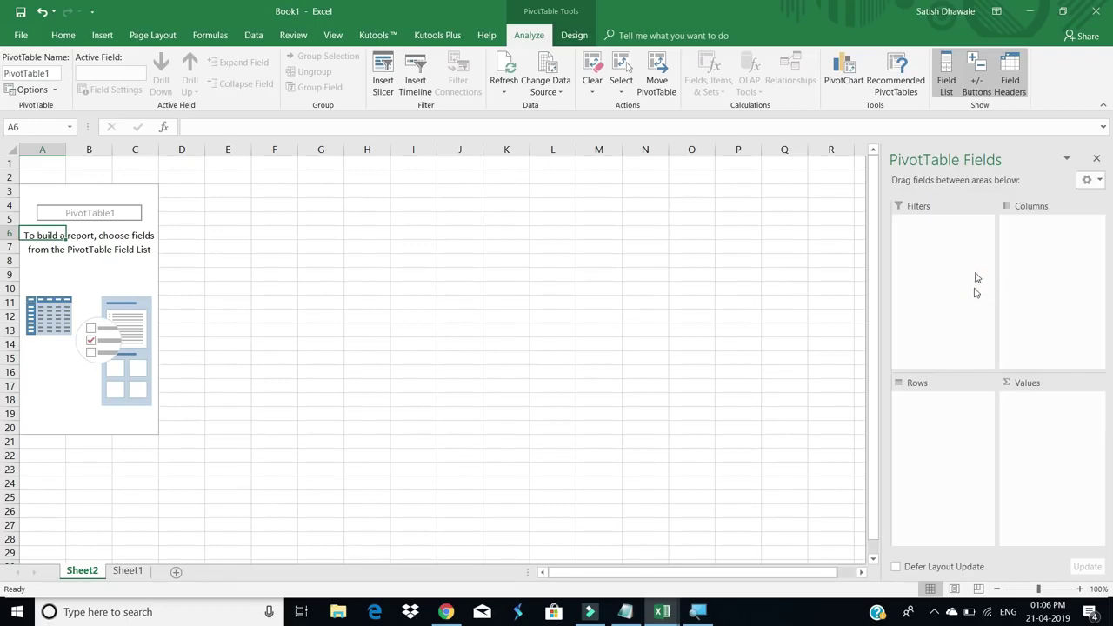
{"action": "left_click", "coordinate": [1090, 181]}
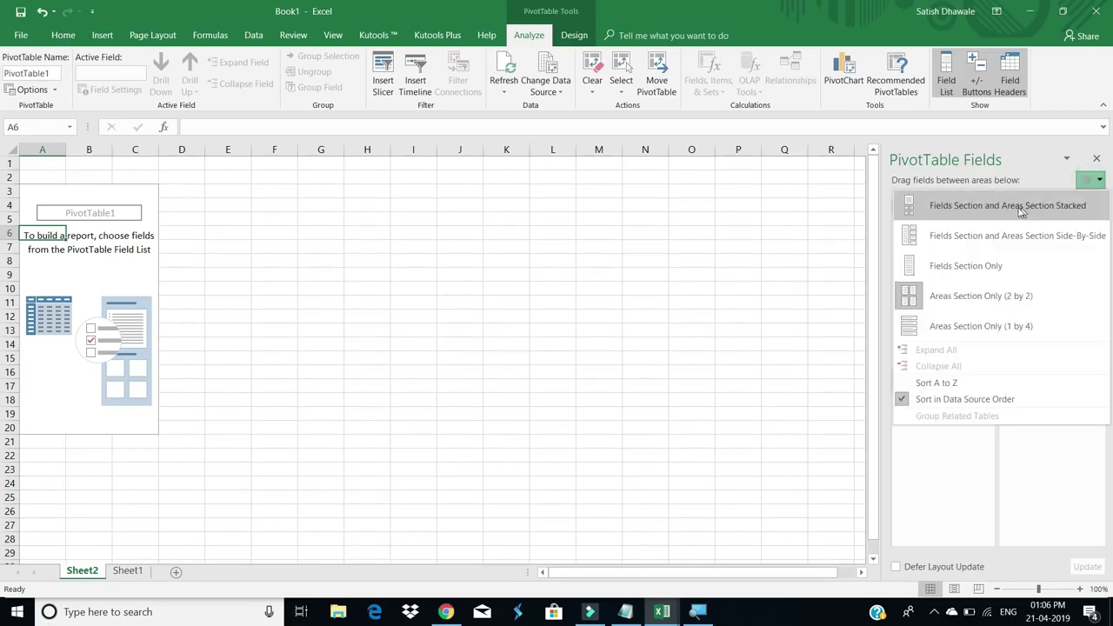
{"action": "left_click", "coordinate": [962, 209]}
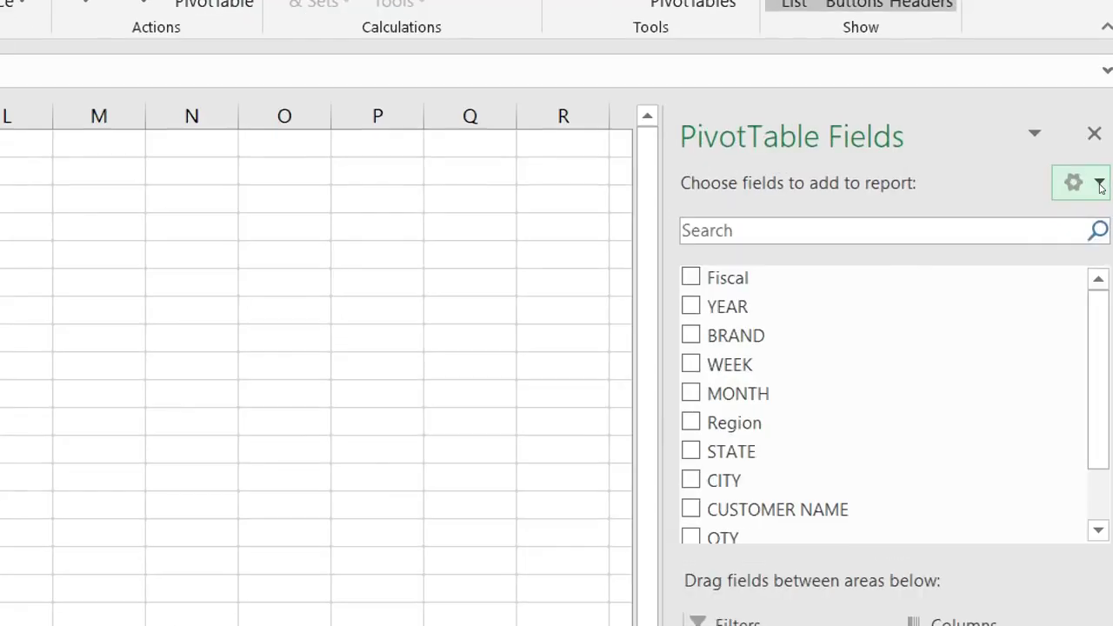
{"action": "left_click", "coordinate": [1100, 184]}
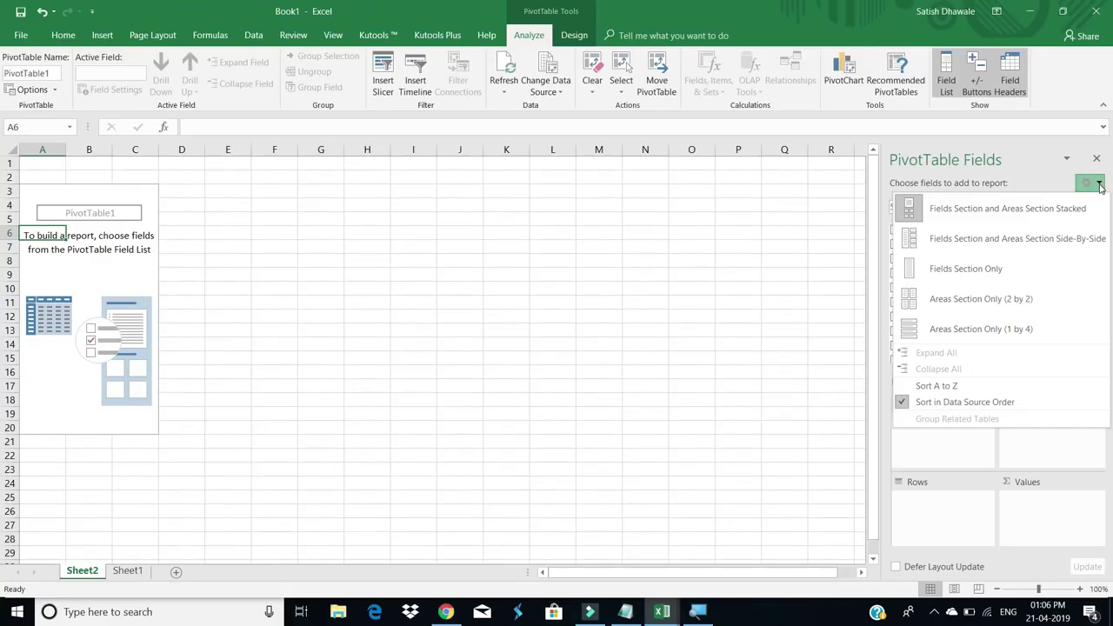
{"action": "left_click", "coordinate": [1017, 181]}
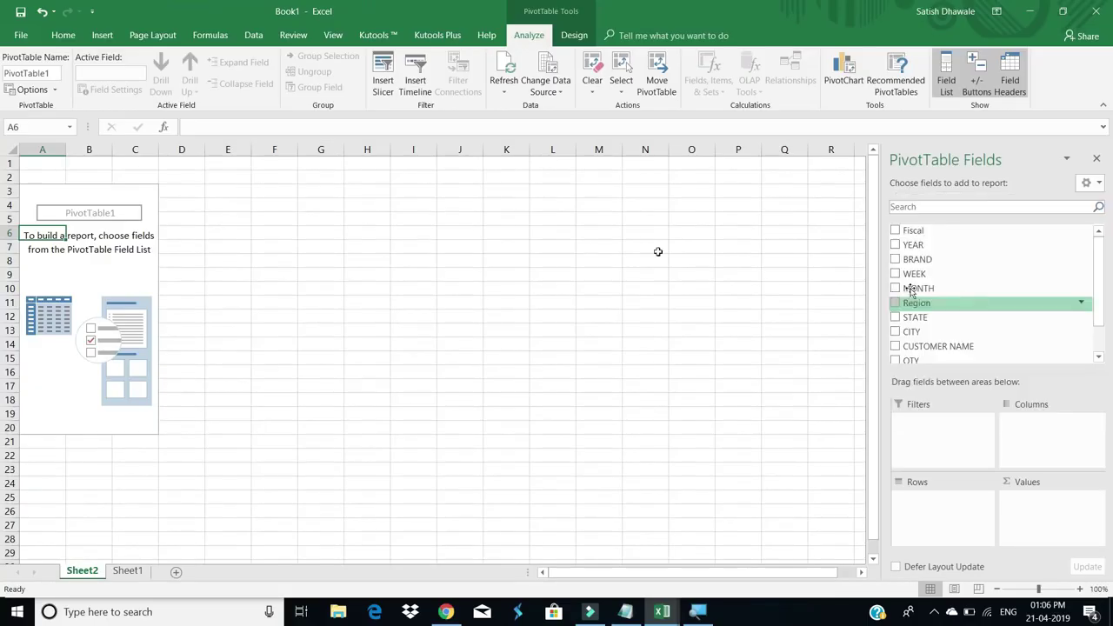
Step: Hide the PivotTable field list by selecting cell F7 outside the report, return to the report, and close and redisplay the list
{"action": "left_click", "coordinate": [292, 248]}
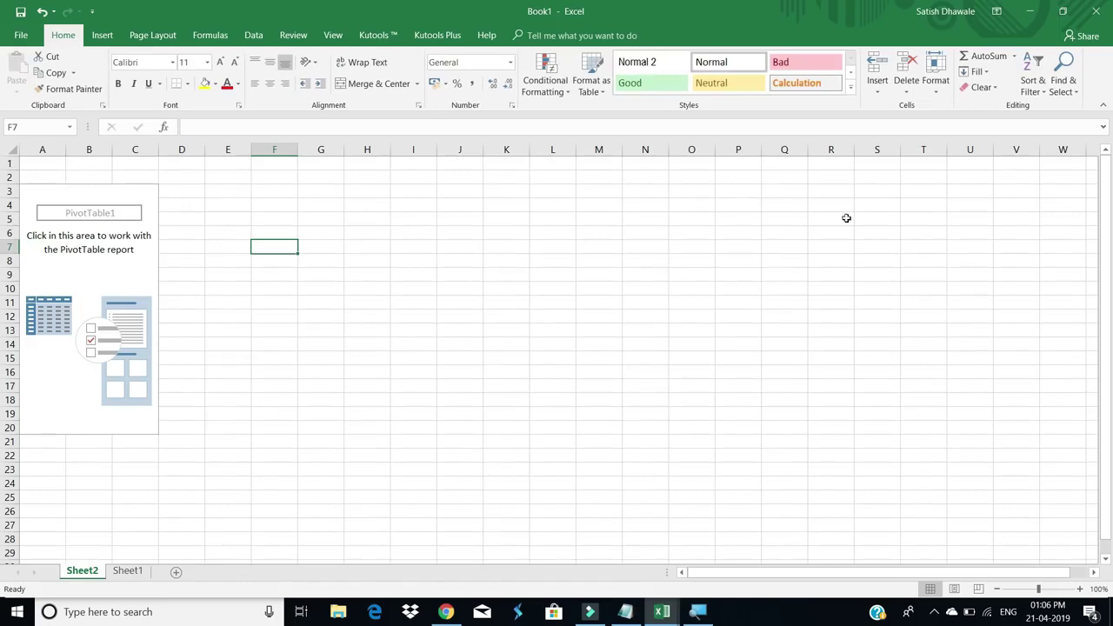
{"action": "left_click", "coordinate": [71, 248]}
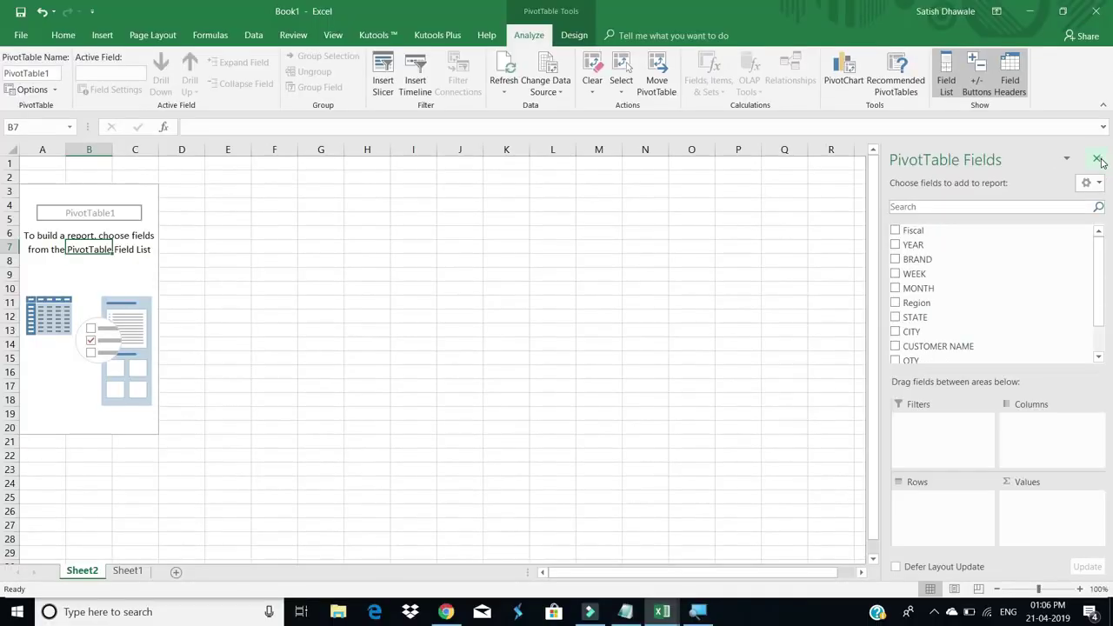
{"action": "left_click", "coordinate": [1097, 160]}
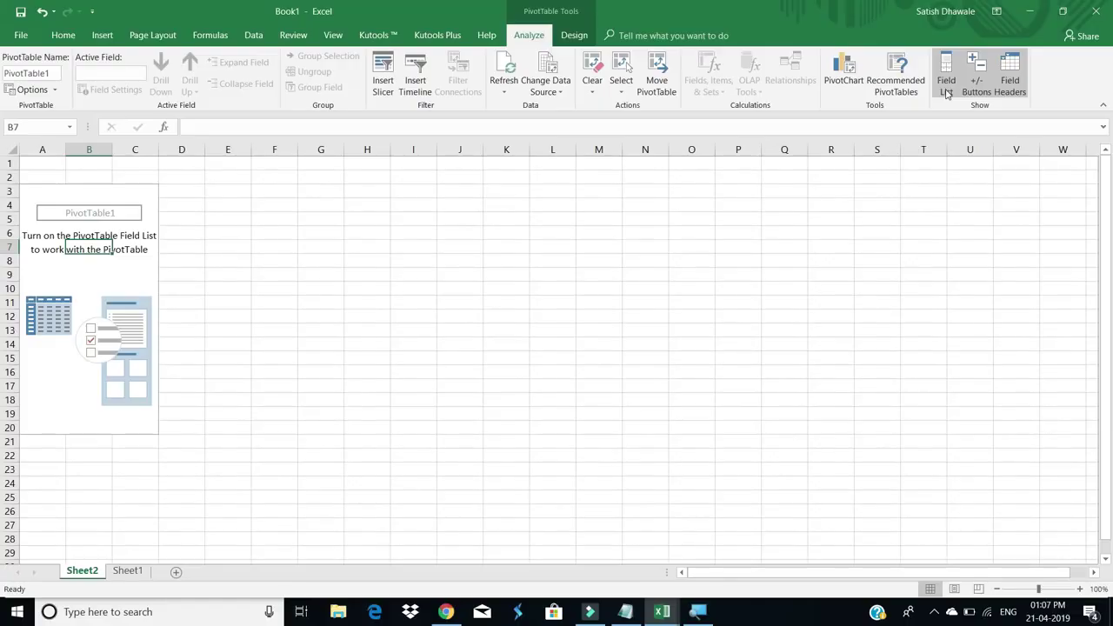
{"action": "left_click", "coordinate": [947, 87]}
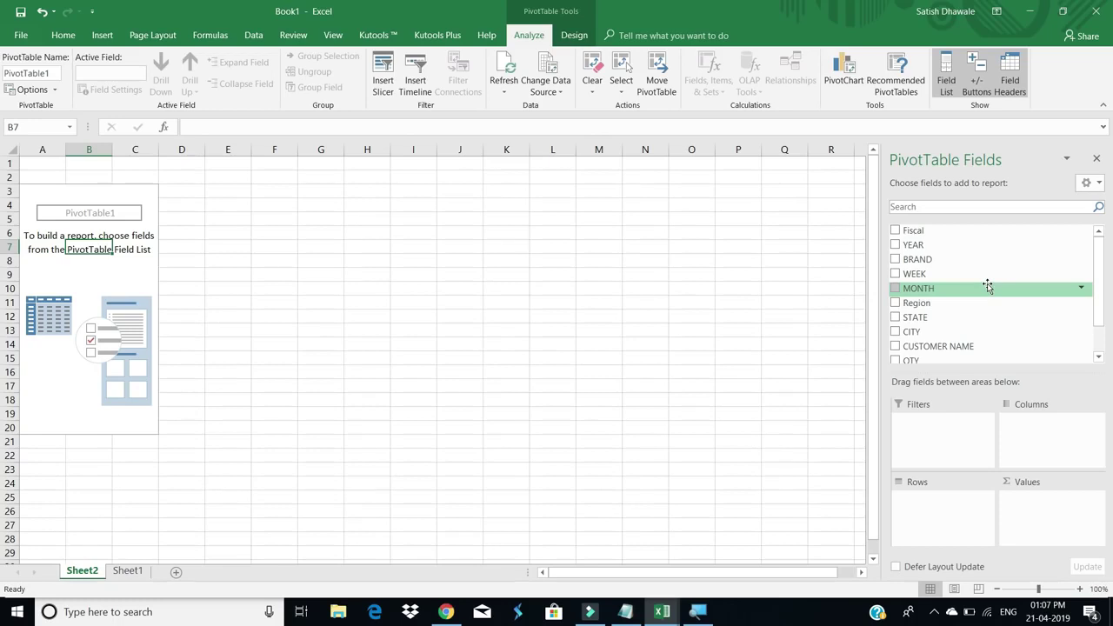
Step: Check the BRAND column on Sheet1 and add the BRAND field to the Rows area of the PivotTable on Sheet2
{"action": "left_click", "coordinate": [127, 571]}
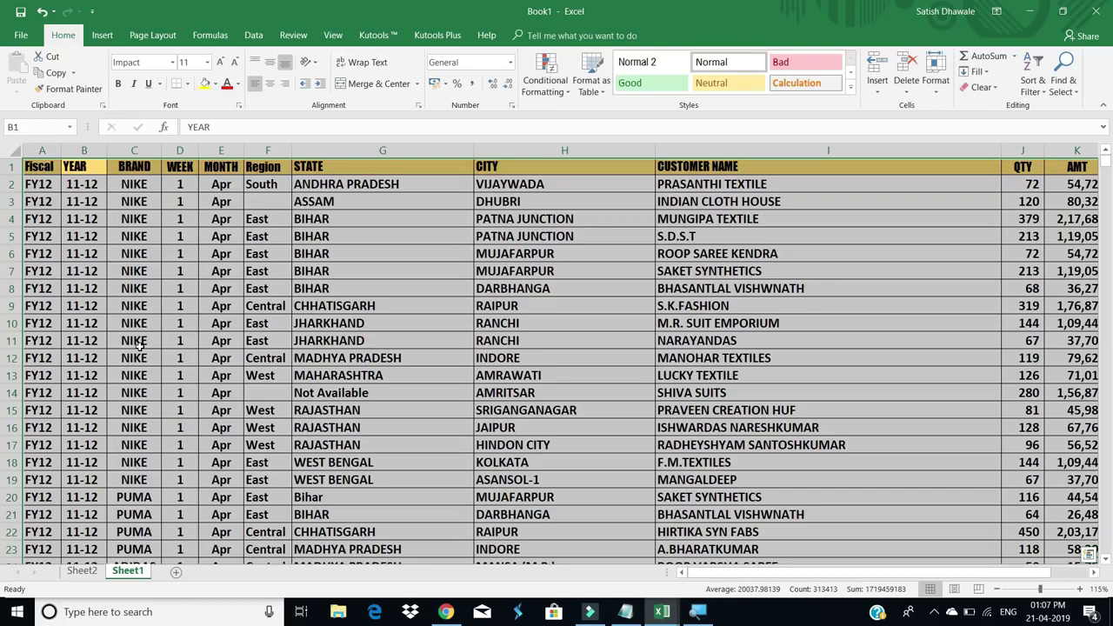
{"action": "left_click", "coordinate": [84, 571]}
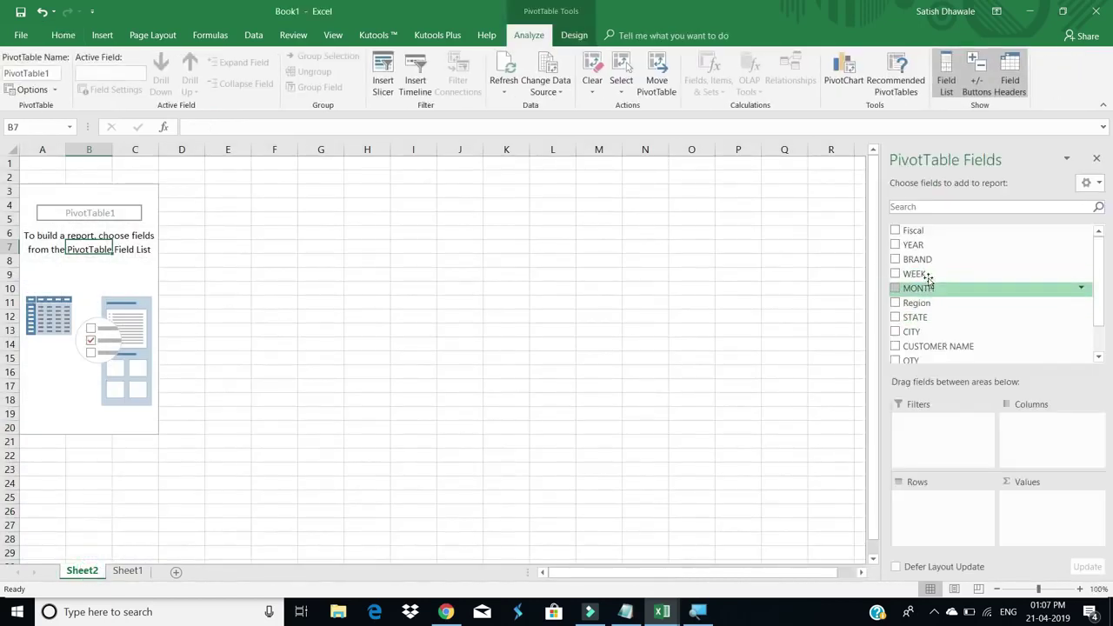
{"action": "left_click_drag", "start_coordinate": [925, 267], "coordinate": [953, 513]}
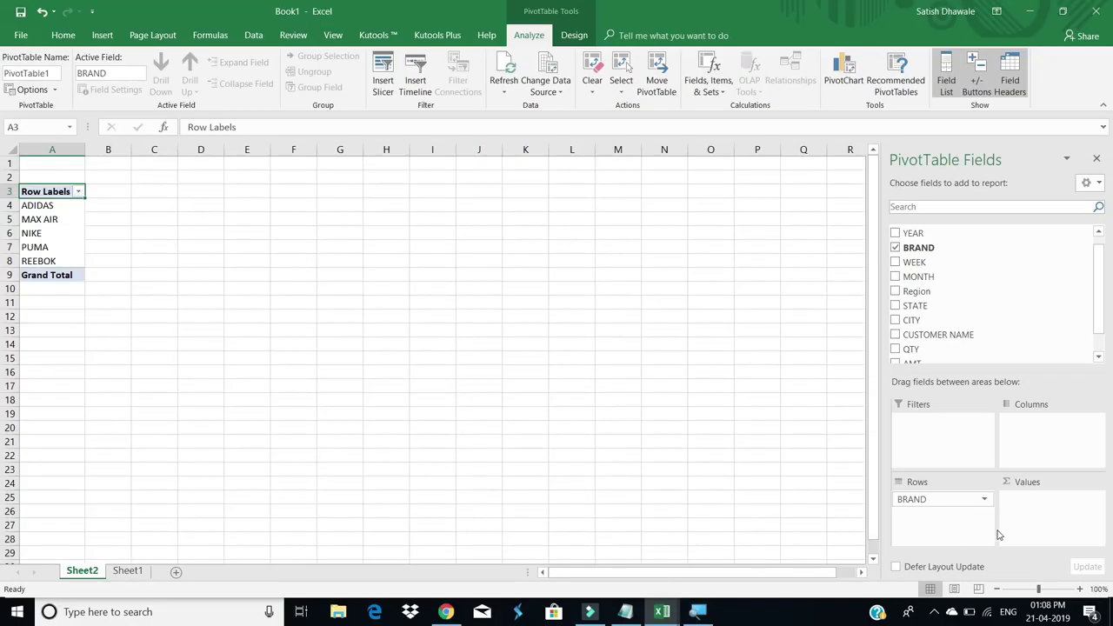
Step: Compare the brand row labels in A4:A8 of the PivotTable with the BRAND column on Sheet1, ending back on Sheet2
{"action": "left_click_drag", "start_coordinate": [39, 205], "coordinate": [45, 261]}
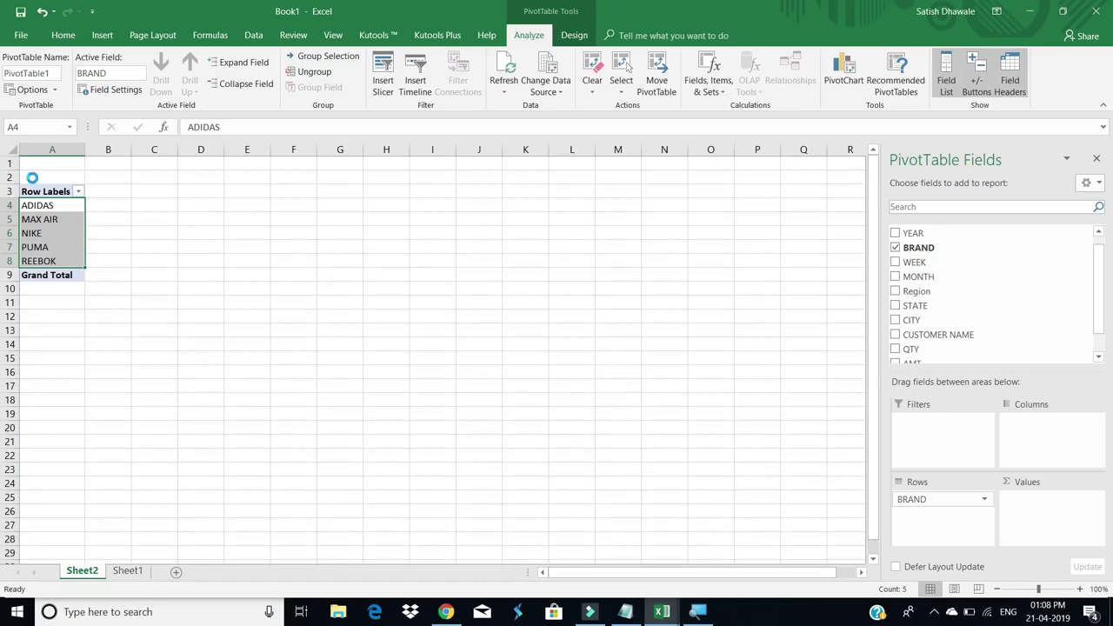
{"action": "scroll", "coordinate": [32, 177], "scroll_direction": "up", "scroll_amount": 2, "text": "ctrl"}
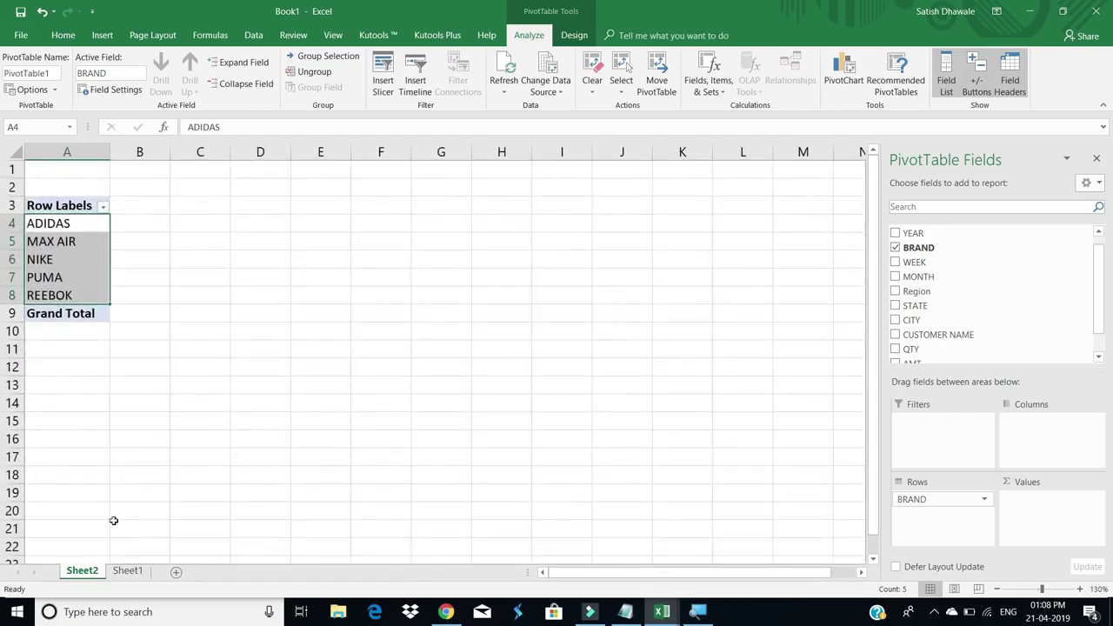
{"action": "left_click", "coordinate": [127, 570]}
{"action": "scroll", "coordinate": [153, 356], "scroll_direction": "down", "scroll_amount": 1}
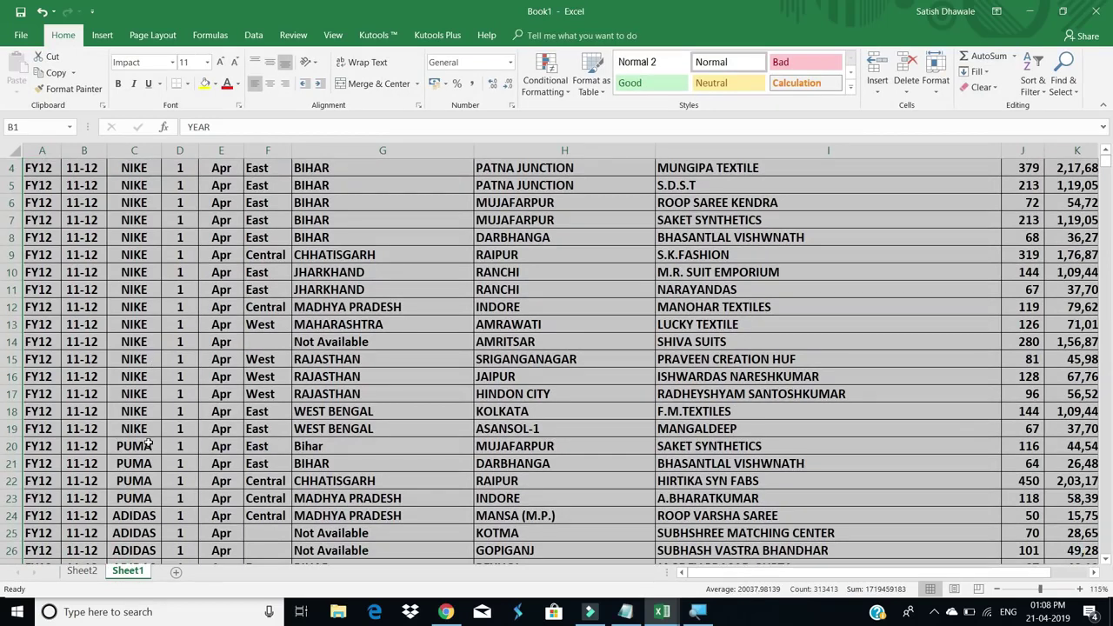
{"action": "left_click", "coordinate": [83, 571]}
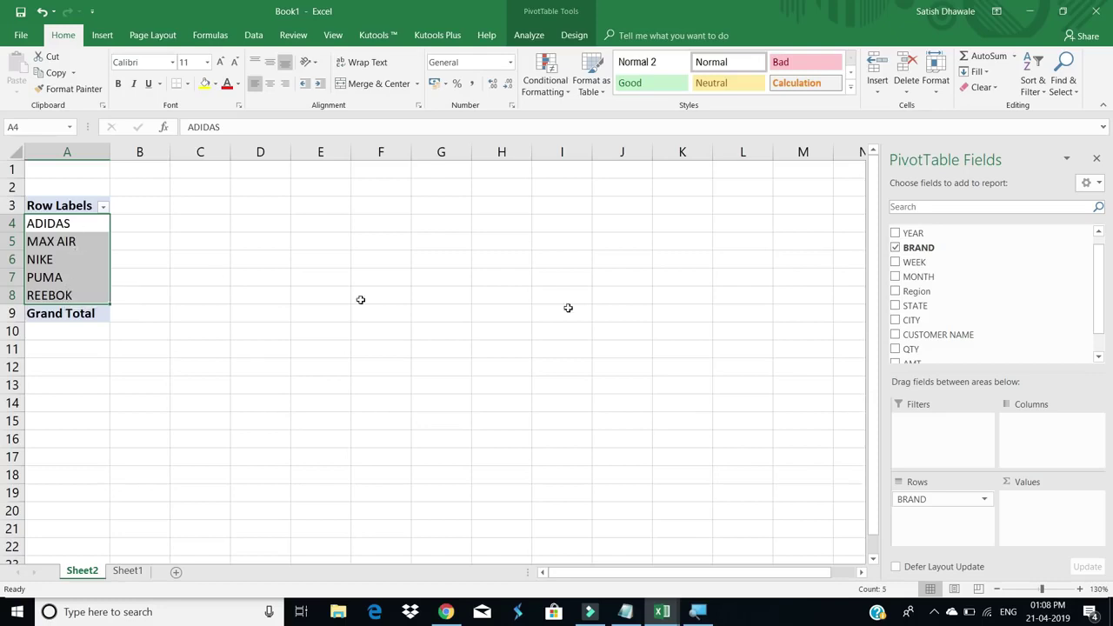
Step: Add the QTY field to the PivotTable's Values area and select the brands' summed quantities in B4:B8
{"action": "scroll", "coordinate": [1002, 304], "scroll_direction": "down", "scroll_amount": 1}
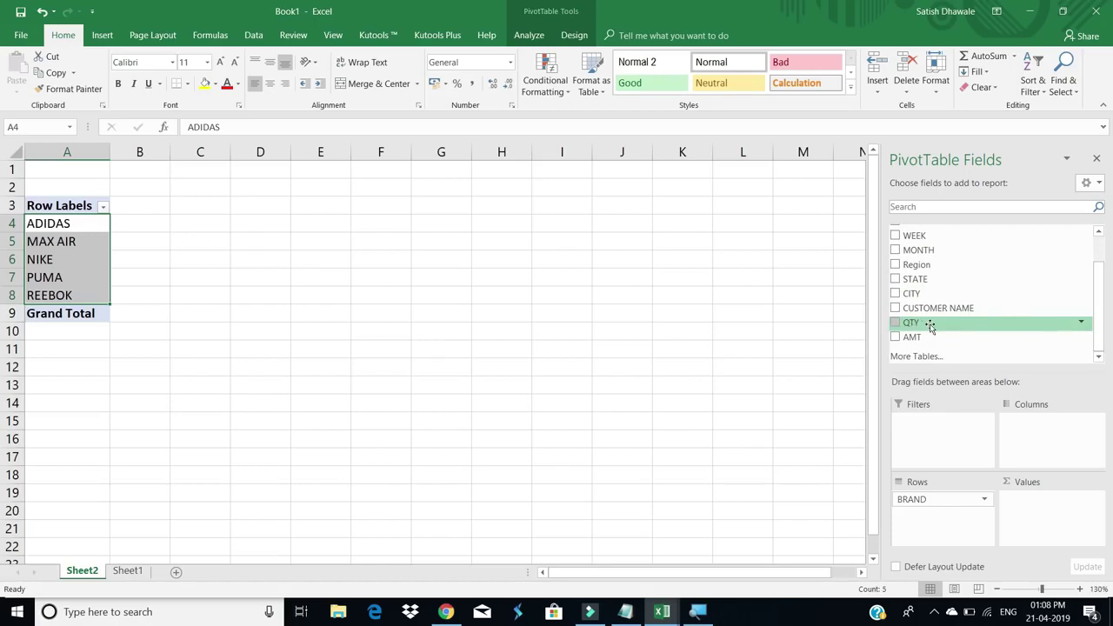
{"action": "left_click_drag", "start_coordinate": [930, 322], "coordinate": [1035, 510]}
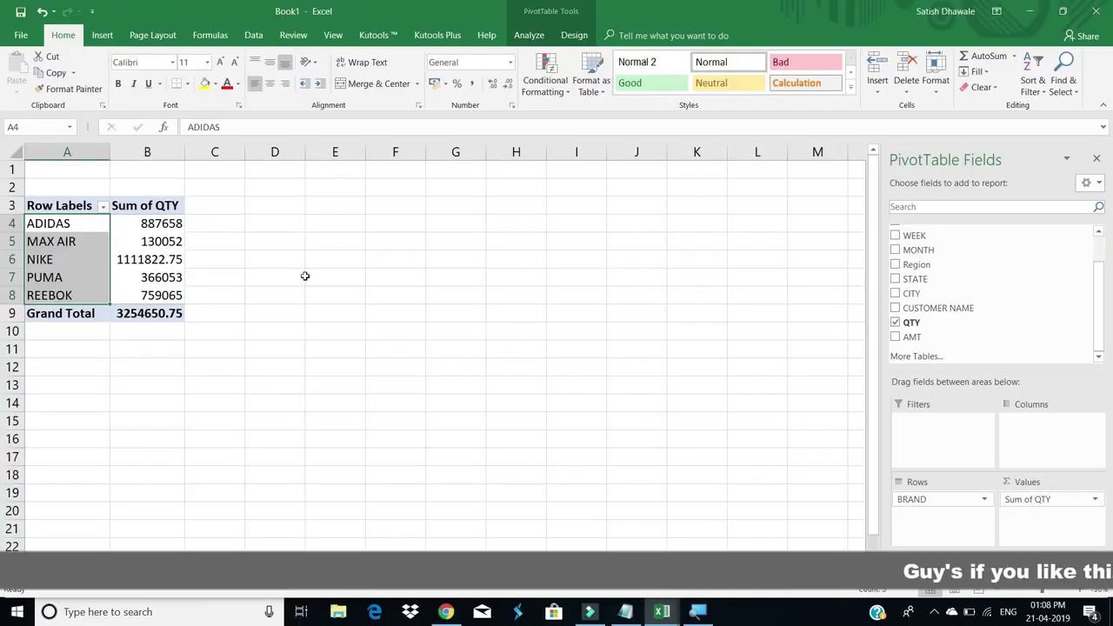
{"action": "left_click_drag", "start_coordinate": [144, 222], "coordinate": [142, 290]}
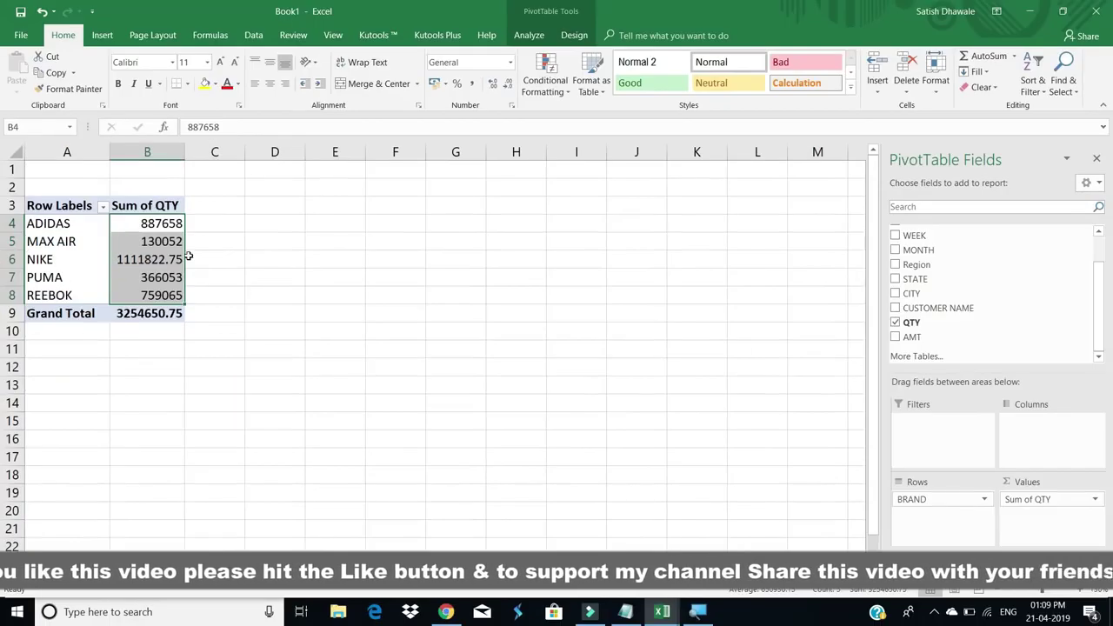
Step: Remove both decimal places from NIKE's Sum of QTY value
{"action": "left_click", "coordinate": [324, 266]}
{"action": "left_click", "coordinate": [508, 84]}
{"action": "left_click", "coordinate": [508, 85]}
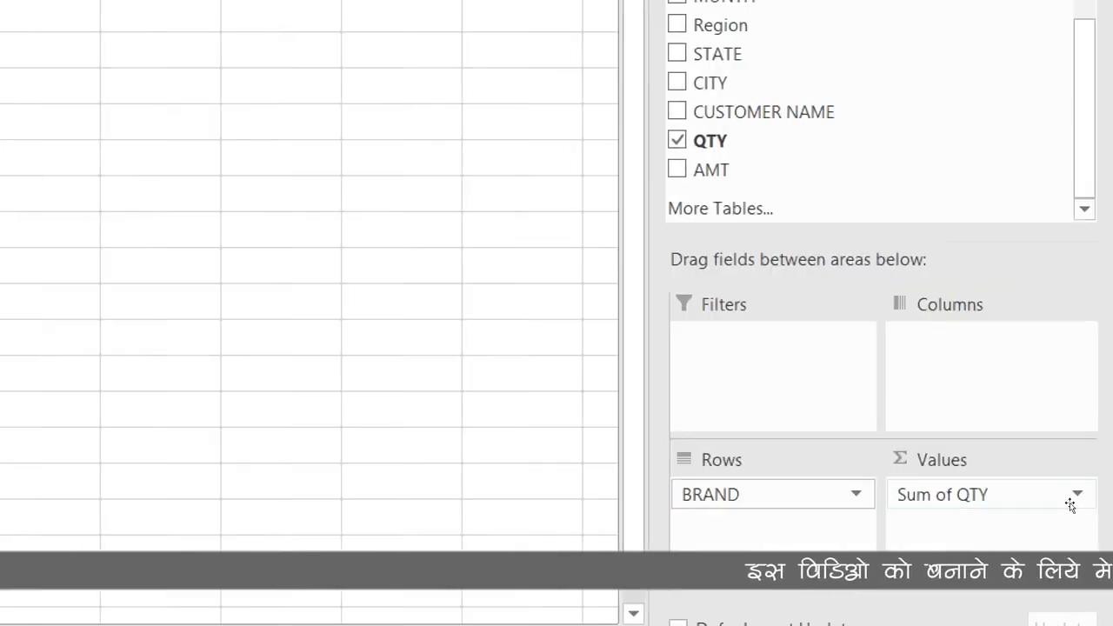
Step: Change the QTY value field to summarize by Count
{"action": "left_click", "coordinate": [1071, 507]}
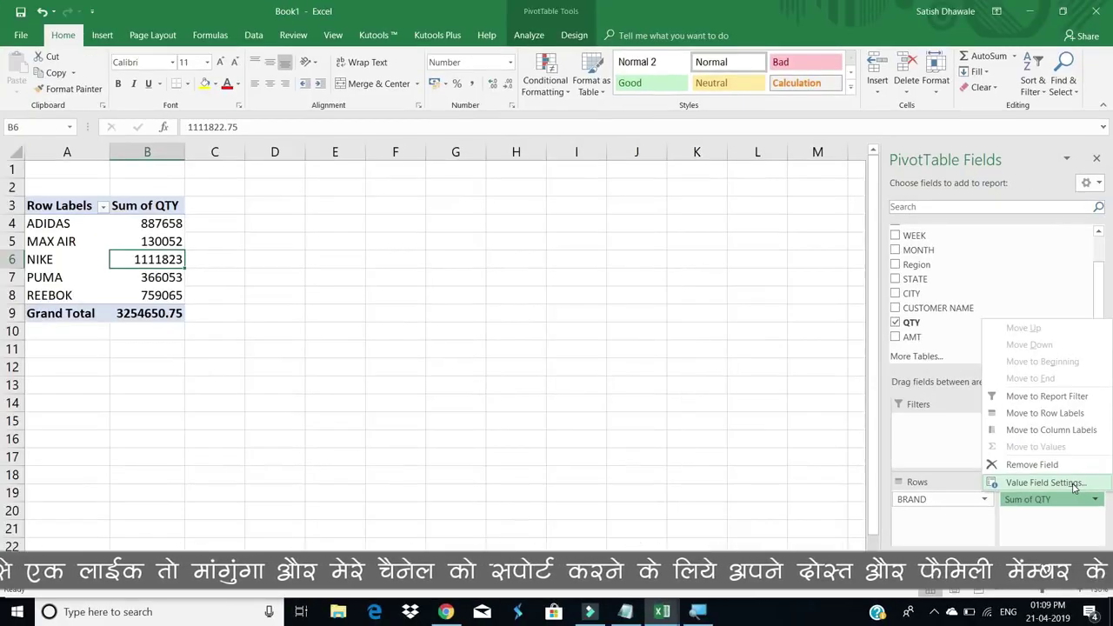
{"action": "left_click", "coordinate": [1032, 460]}
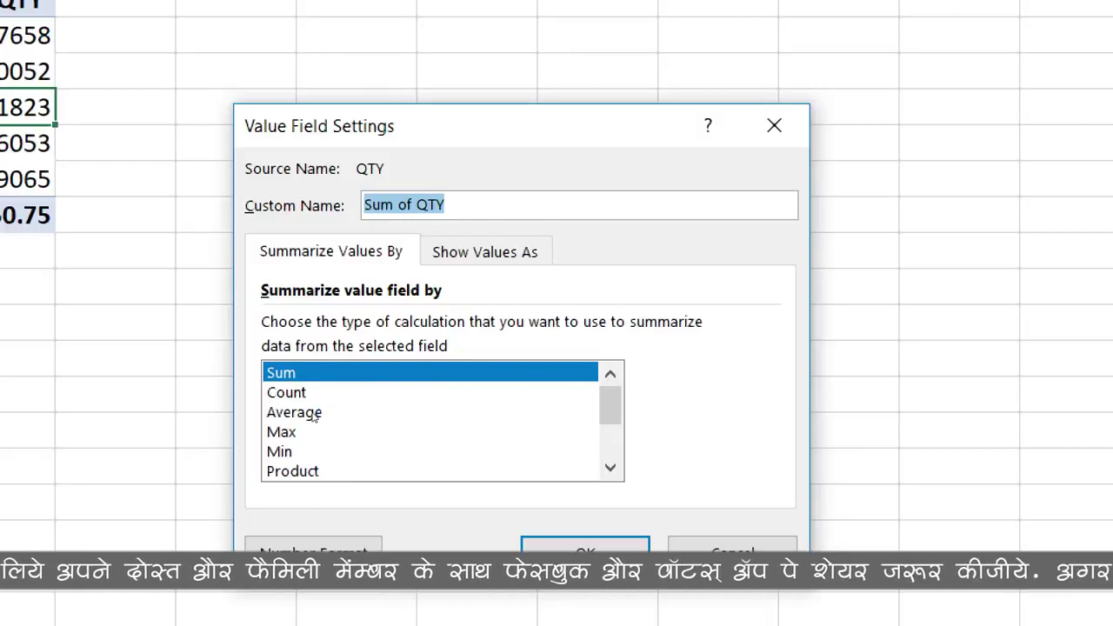
{"action": "left_click", "coordinate": [315, 398]}
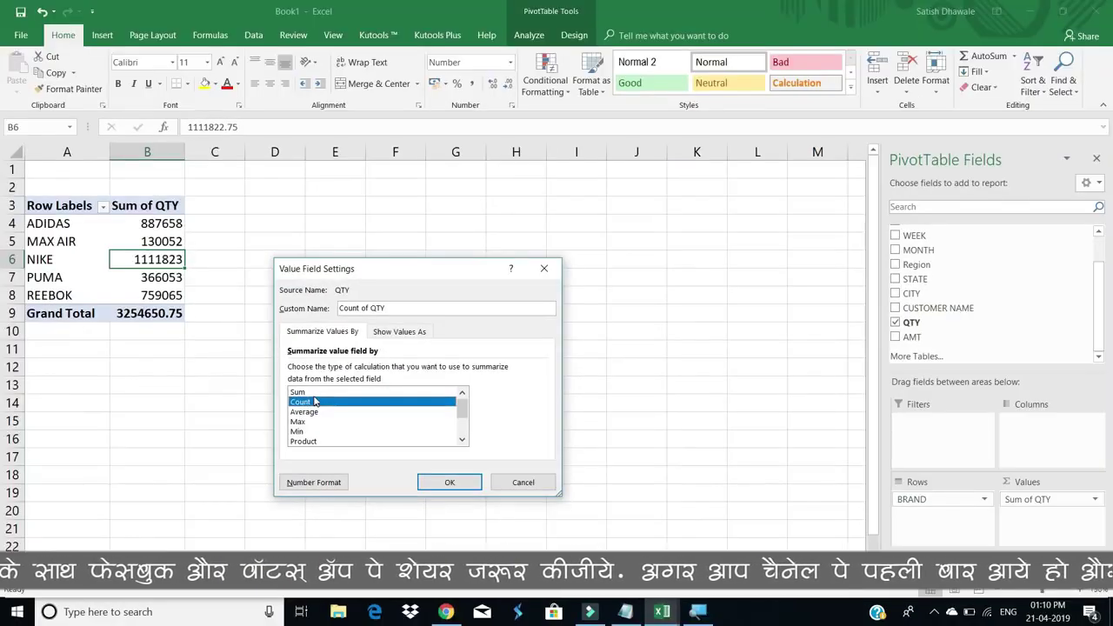
{"action": "left_click", "coordinate": [439, 485]}
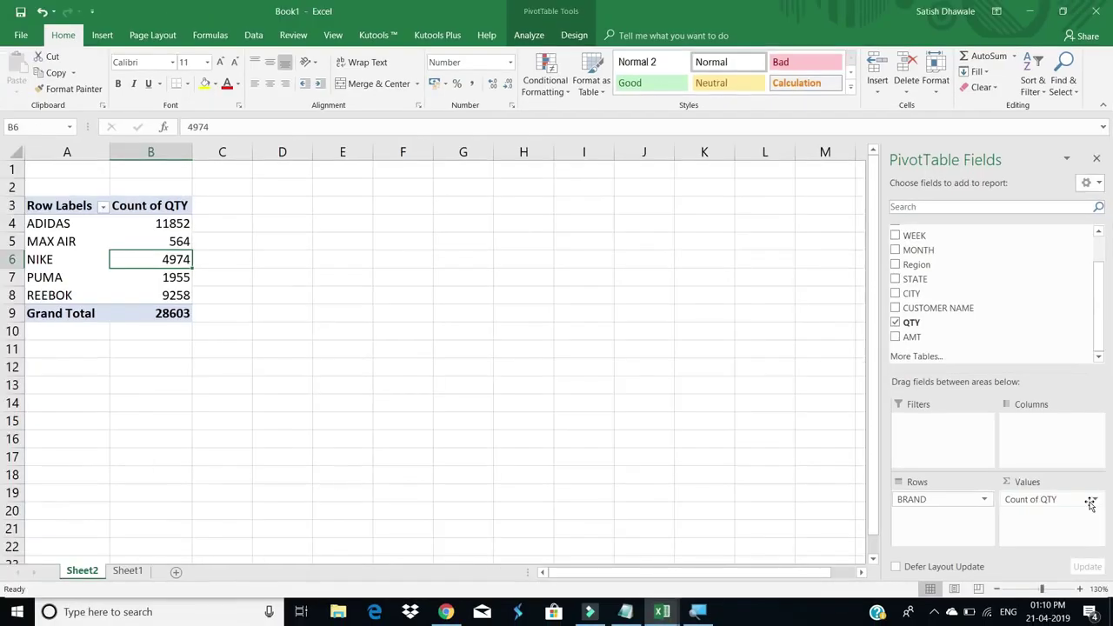
Step: Change the QTY value field to summarize by Max and check the values down to the grand total
{"action": "left_click", "coordinate": [1090, 501]}
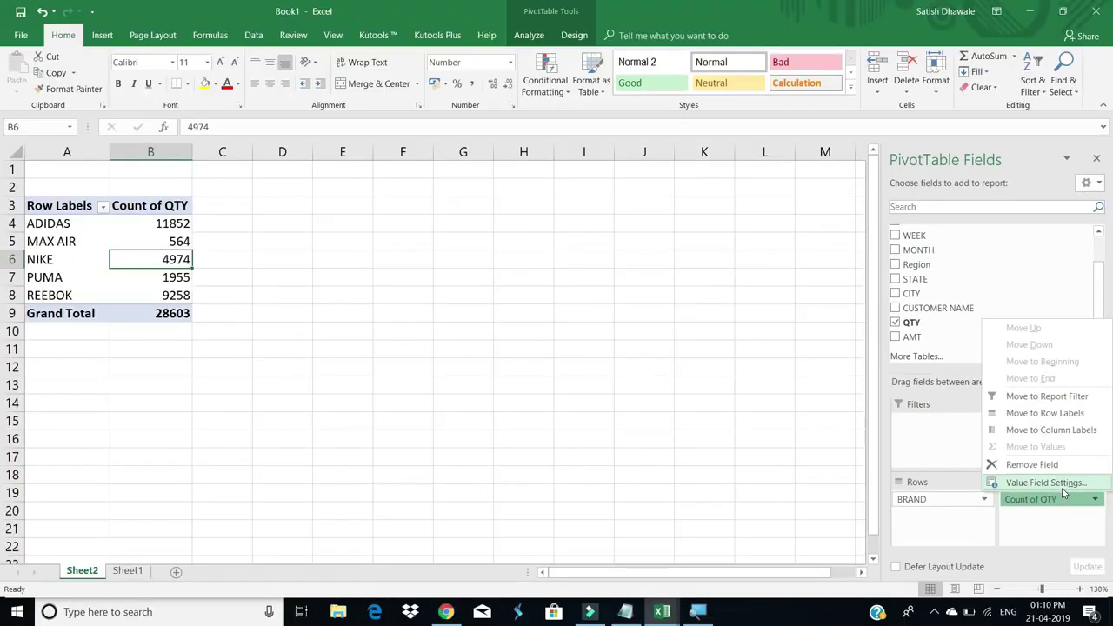
{"action": "left_click", "coordinate": [1062, 488]}
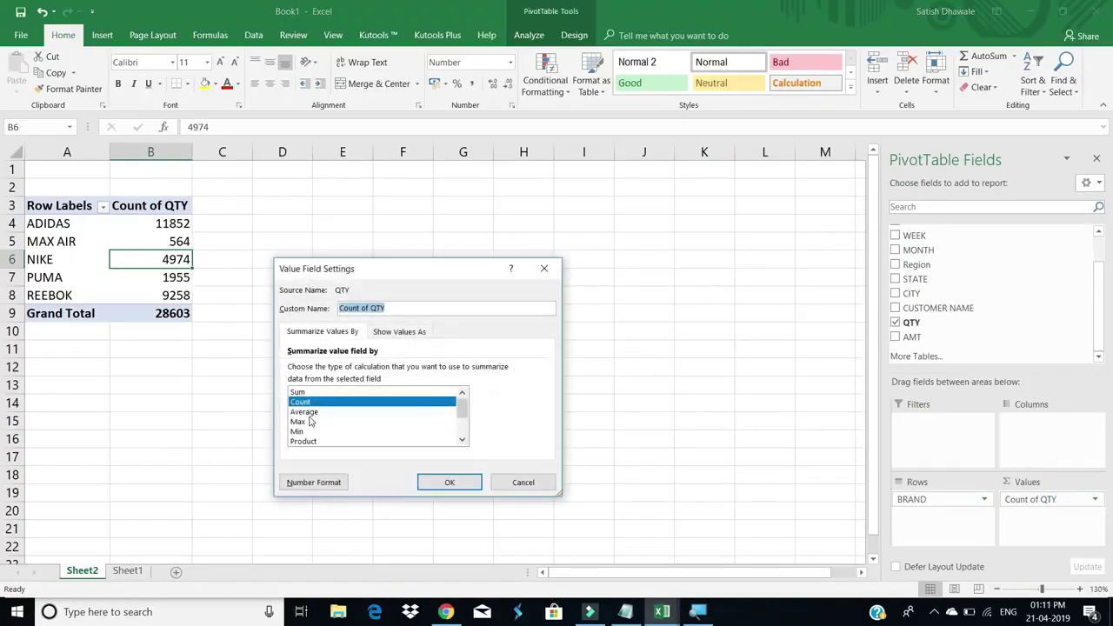
{"action": "left_click", "coordinate": [308, 422]}
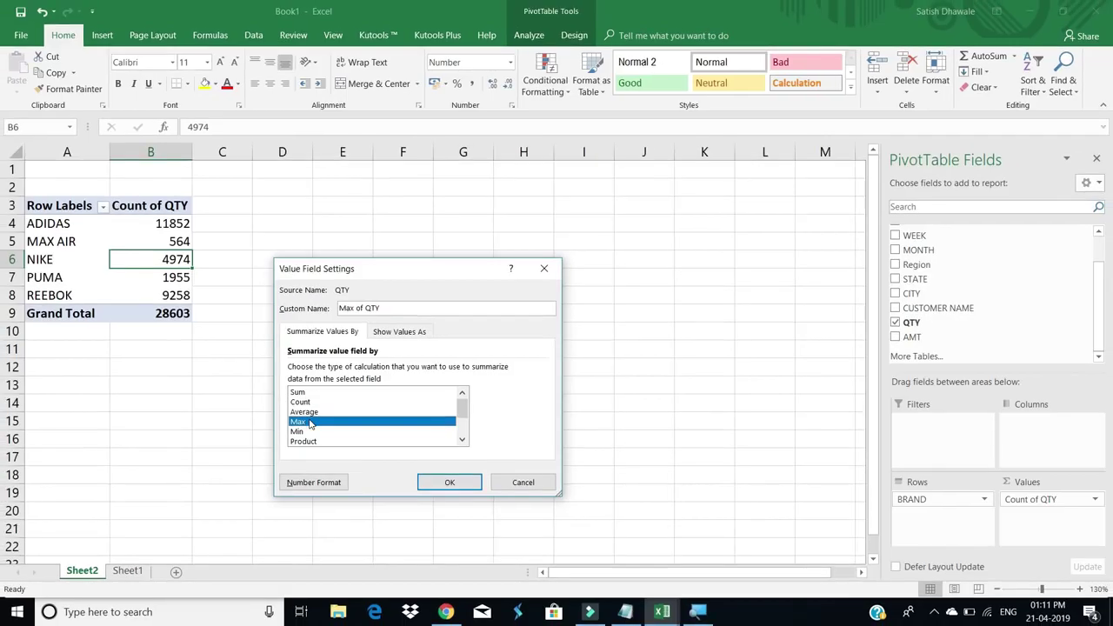
{"action": "left_click", "coordinate": [453, 485]}
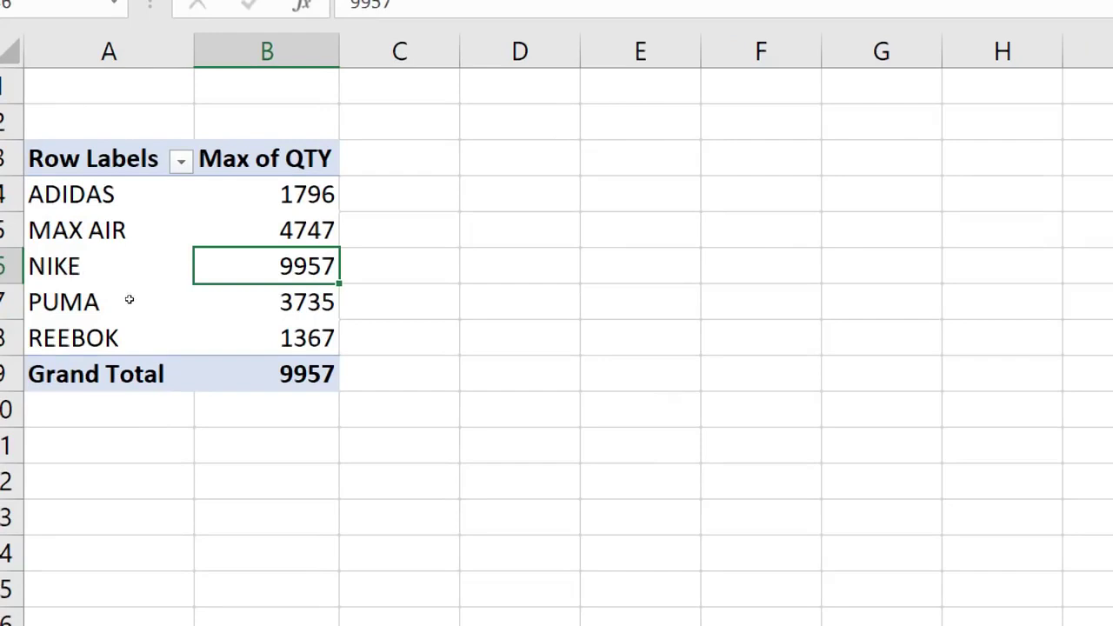
{"action": "key", "text": "Down"}
{"action": "key", "text": "Down"}
{"action": "key", "text": "Down"}
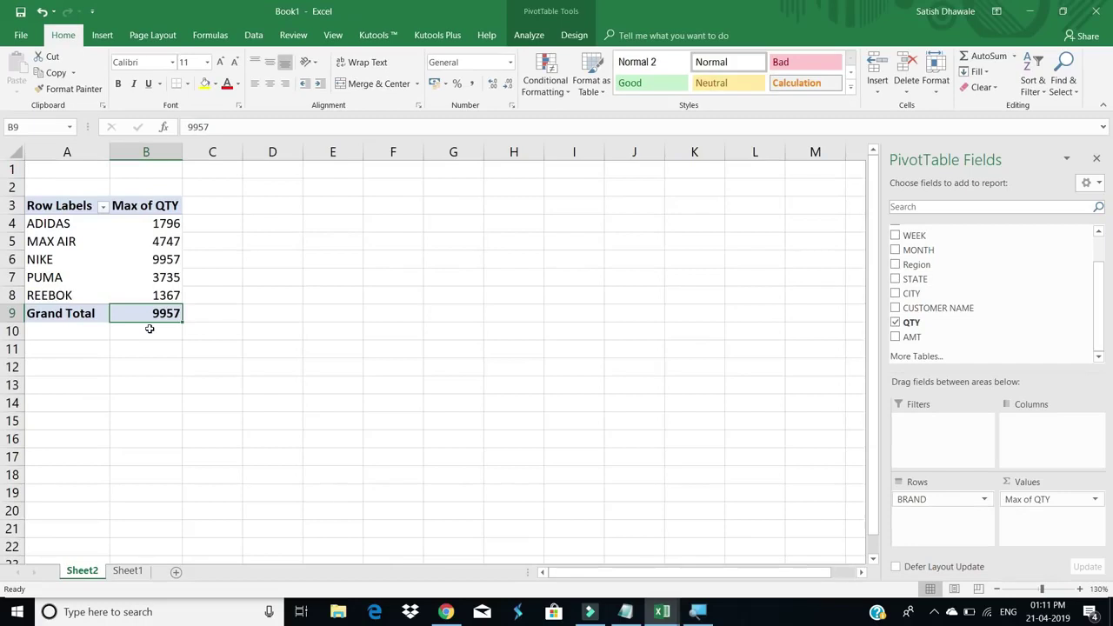
Step: Remove the Max of QTY field from the PivotTable's Values area and add the AMT field there instead
{"action": "left_click", "coordinate": [1033, 498]}
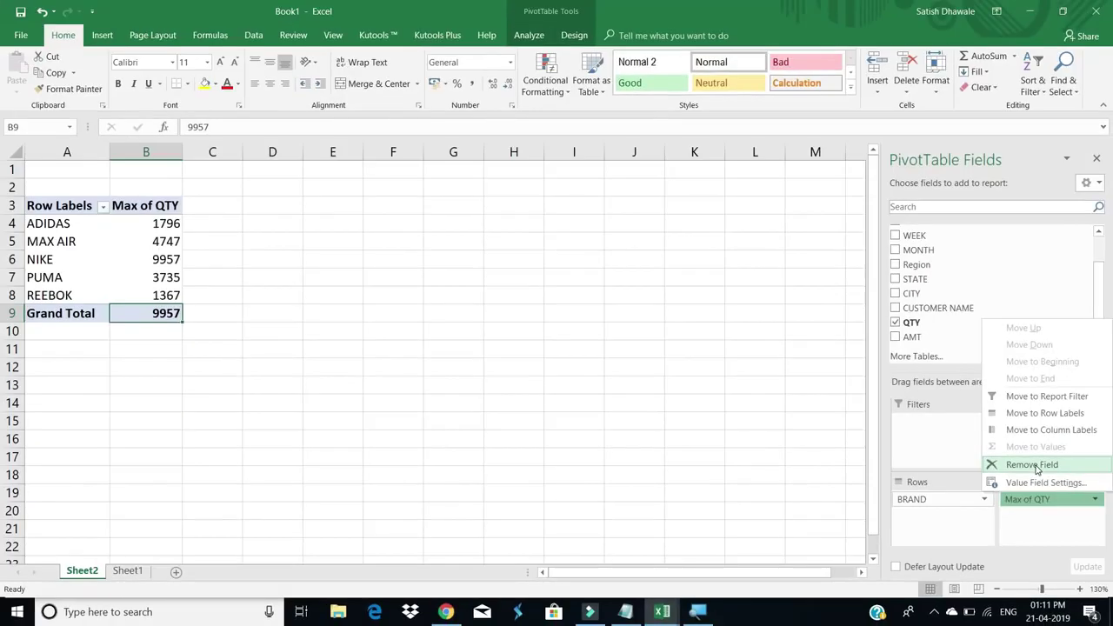
{"action": "left_click", "coordinate": [1033, 466]}
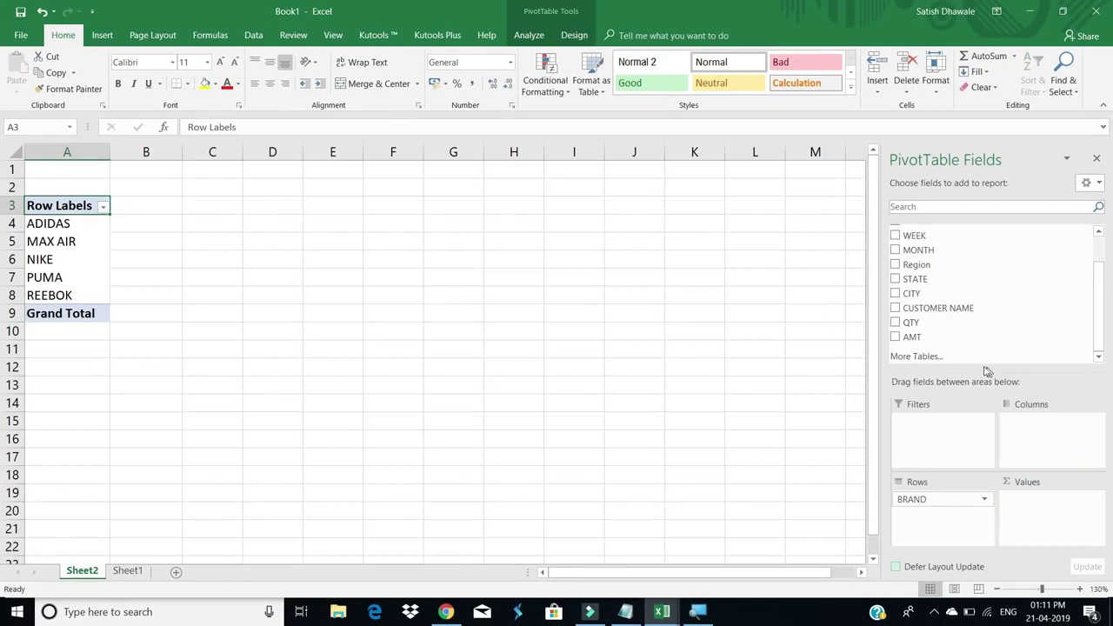
{"action": "left_click_drag", "start_coordinate": [917, 339], "coordinate": [1050, 501]}
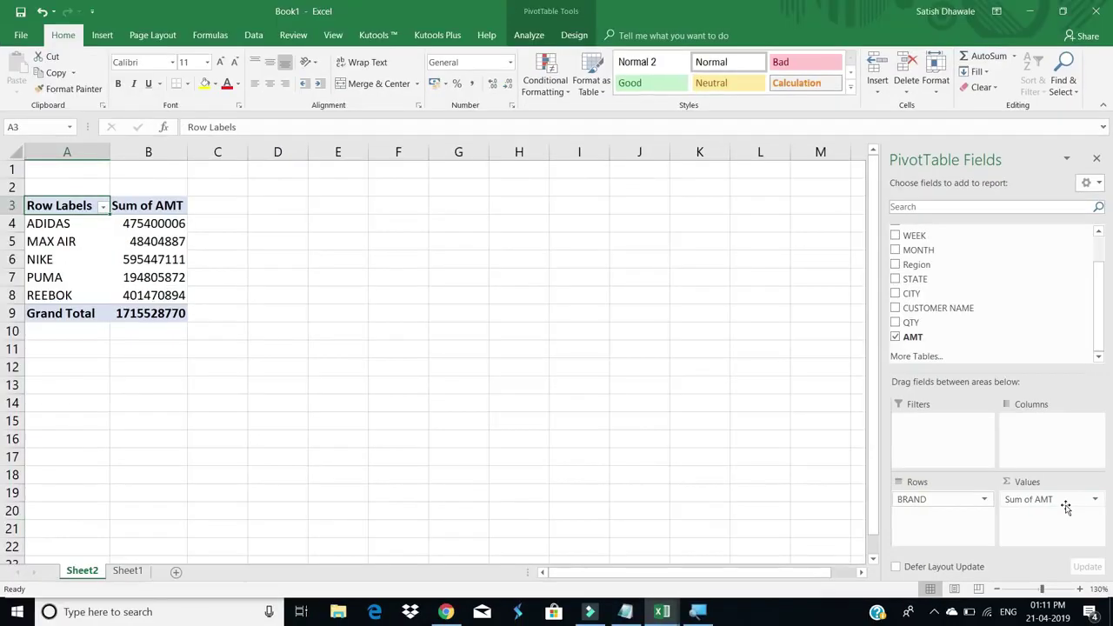
Step: Check the AMT column of the source data on Sheet1 and return to the PivotTable on Sheet2
{"action": "left_click", "coordinate": [123, 572]}
{"action": "left_click_drag", "start_coordinate": [827, 238], "coordinate": [1094, 240]}
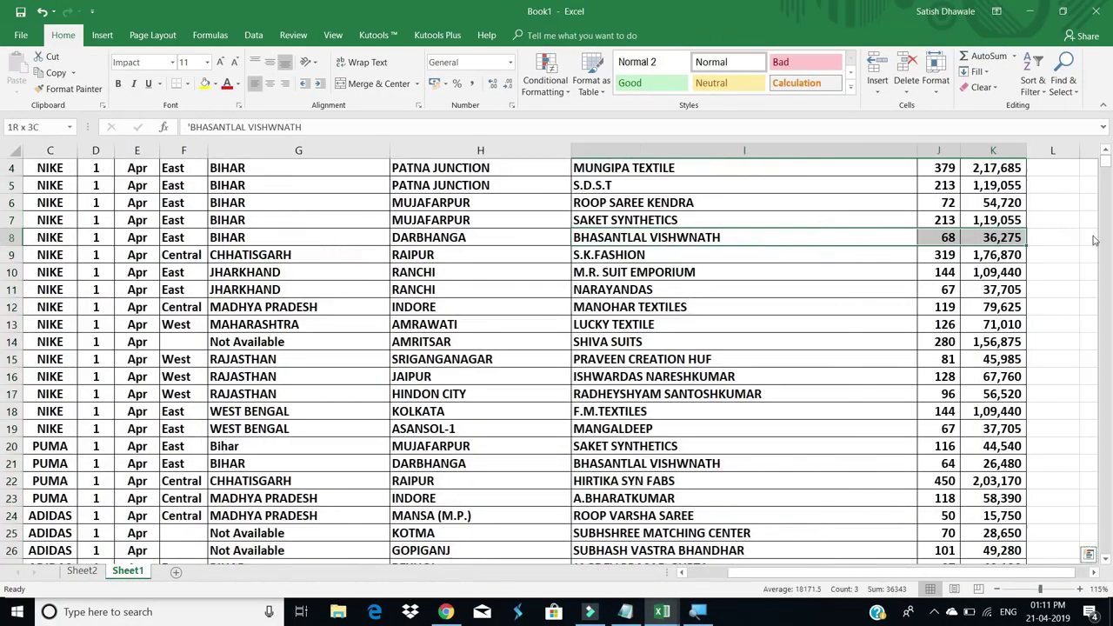
{"action": "left_click_drag", "start_coordinate": [993, 202], "coordinate": [1009, 358]}
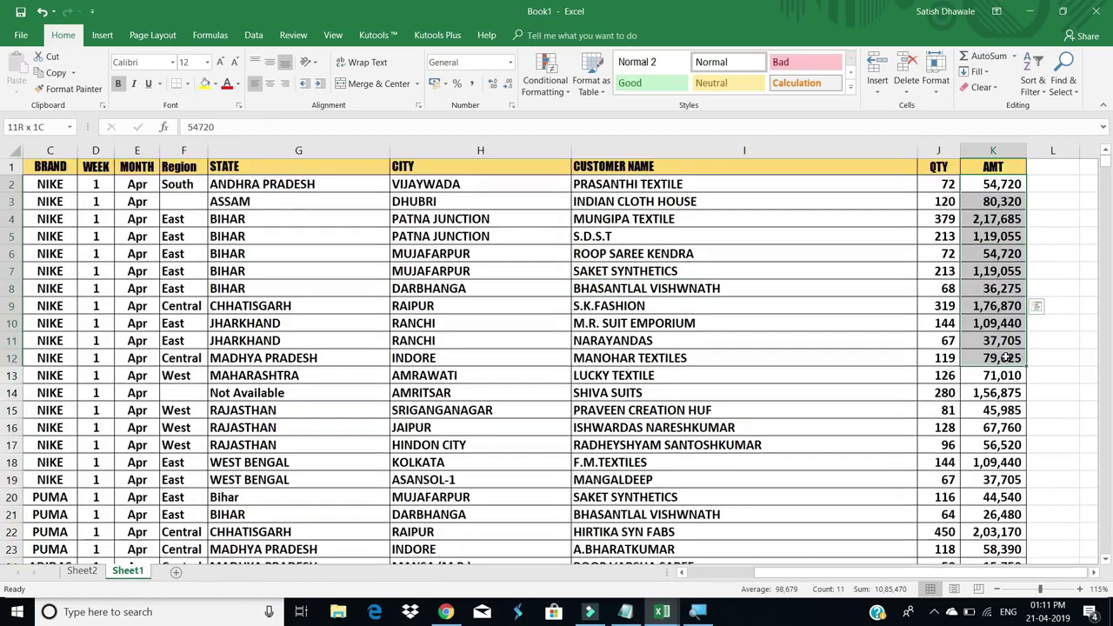
{"action": "left_click", "coordinate": [83, 571]}
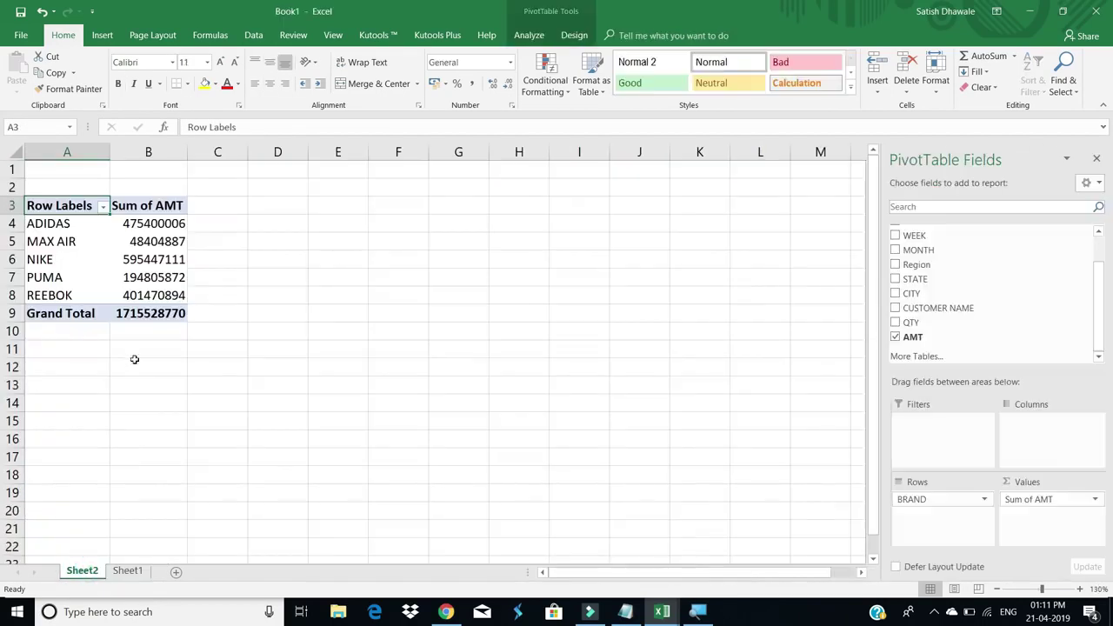
{"action": "left_click", "coordinate": [83, 242]}
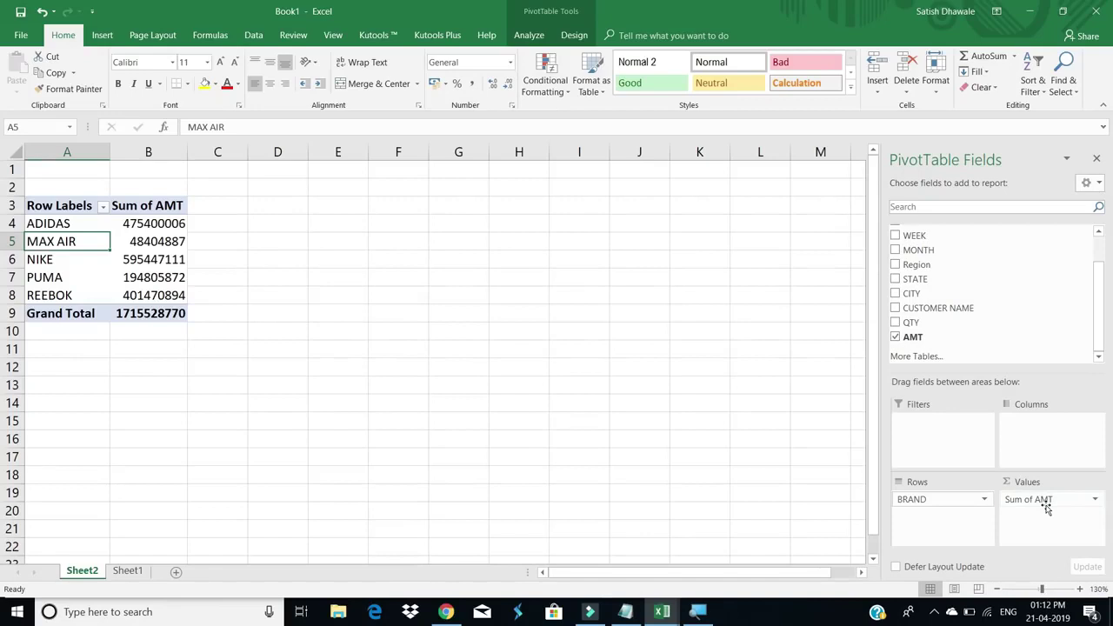
Step: Take AMT out of the PivotTable's values and lay it out with MONTH in Rows and BRAND in Columns
{"action": "left_click_drag", "start_coordinate": [1048, 506], "coordinate": [964, 374]}
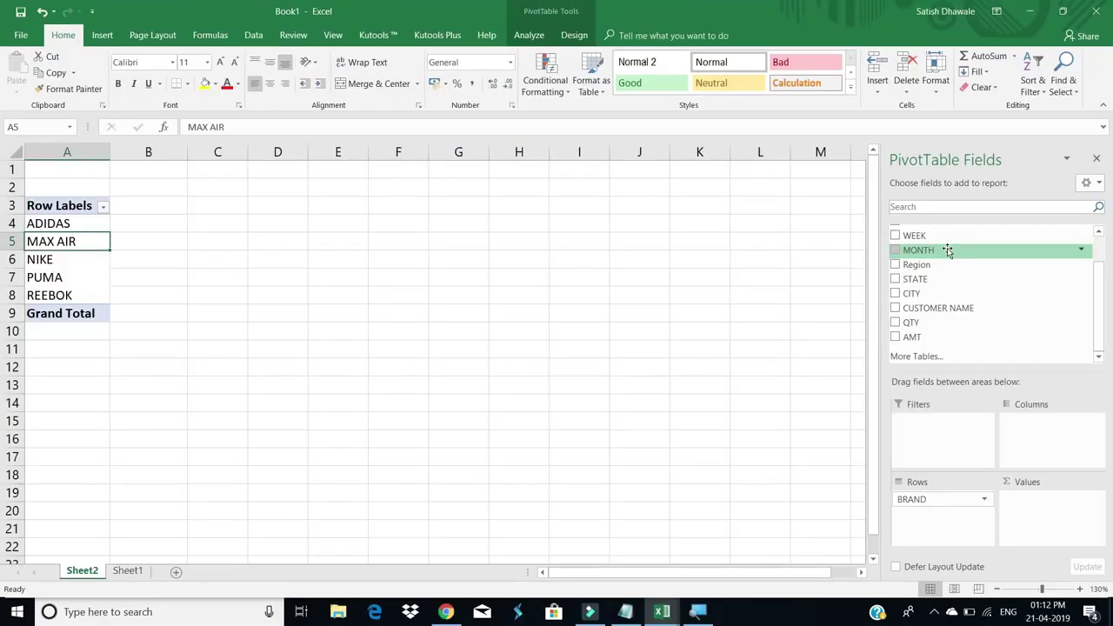
{"action": "left_click_drag", "start_coordinate": [947, 251], "coordinate": [1050, 444]}
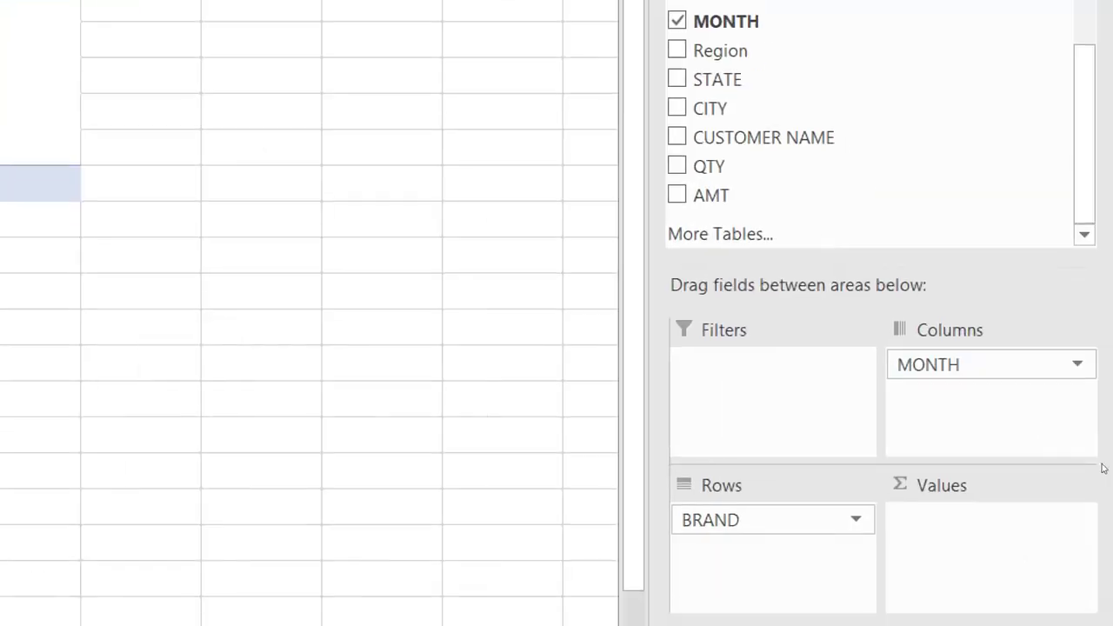
{"action": "left_click_drag", "start_coordinate": [1074, 427], "coordinate": [955, 531]}
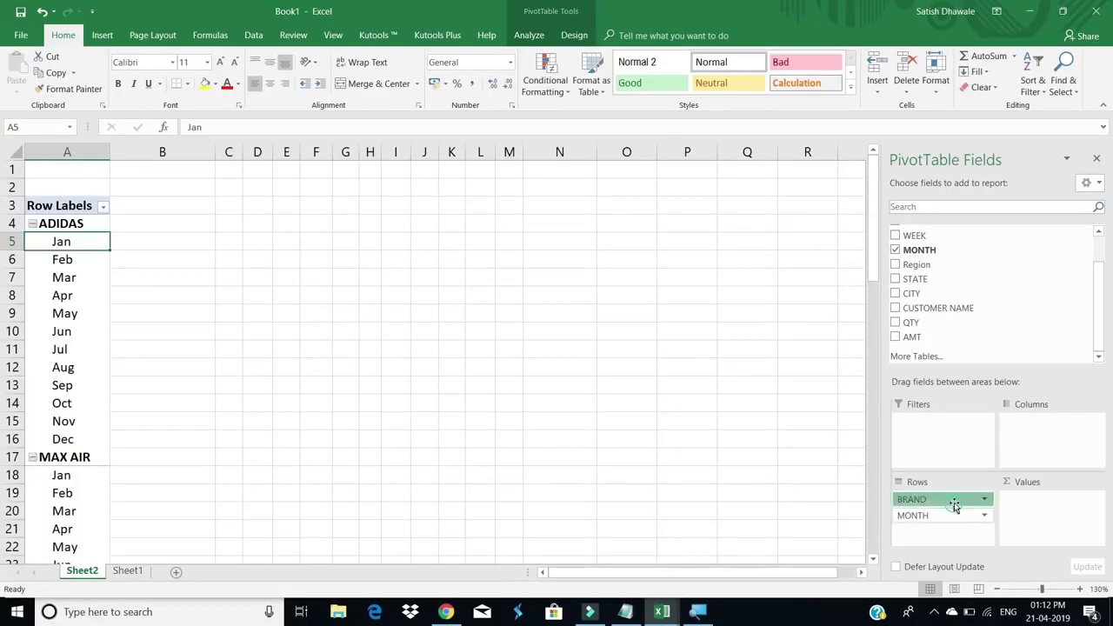
{"action": "left_click_drag", "start_coordinate": [955, 504], "coordinate": [1066, 459]}
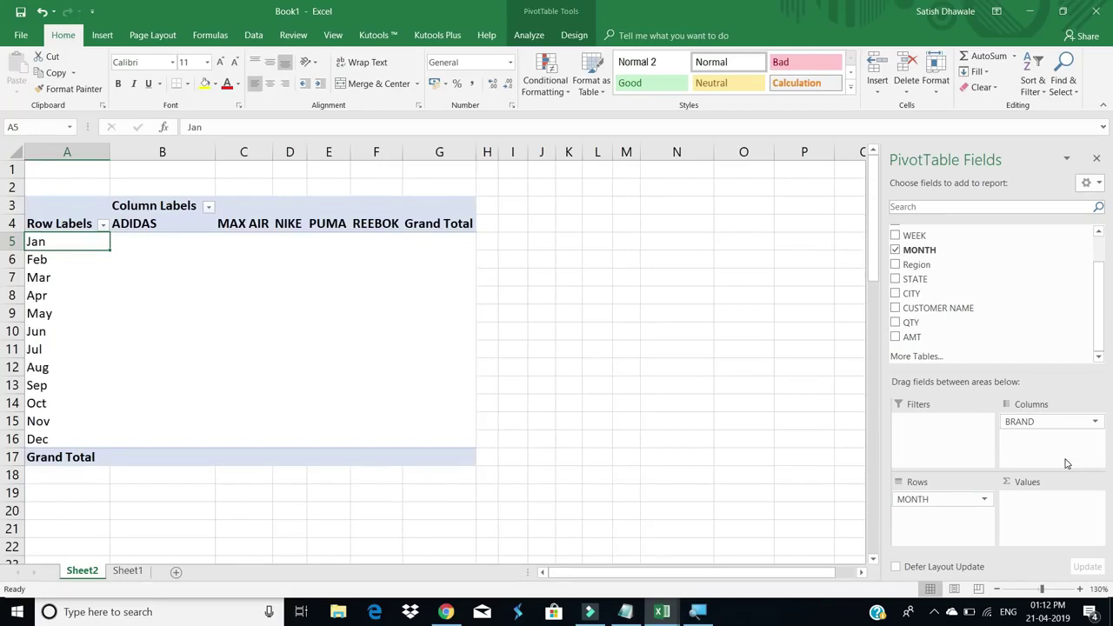
Step: Apply All Borders to the whole PivotTable, A3:G17
{"action": "left_click", "coordinate": [76, 216]}
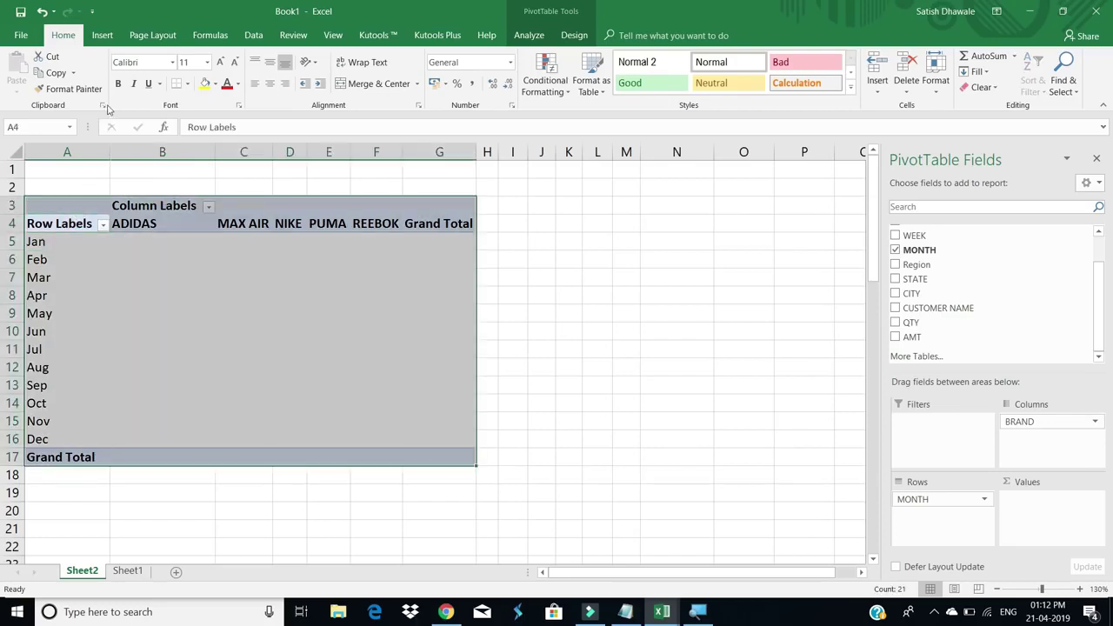
{"action": "left_click", "coordinate": [187, 83]}
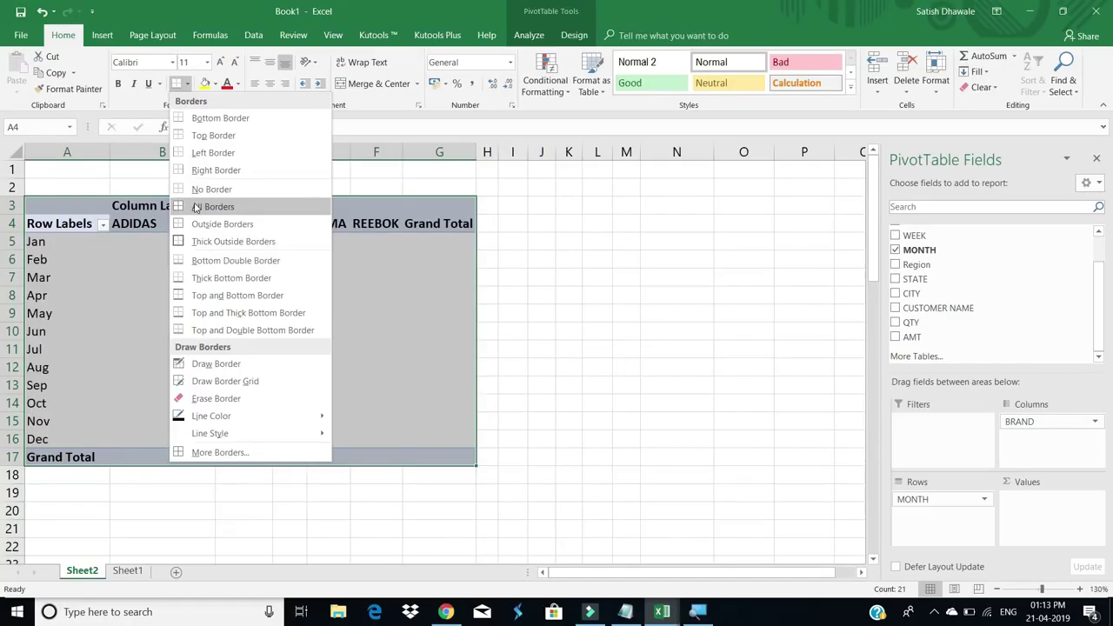
{"action": "left_click", "coordinate": [195, 206]}
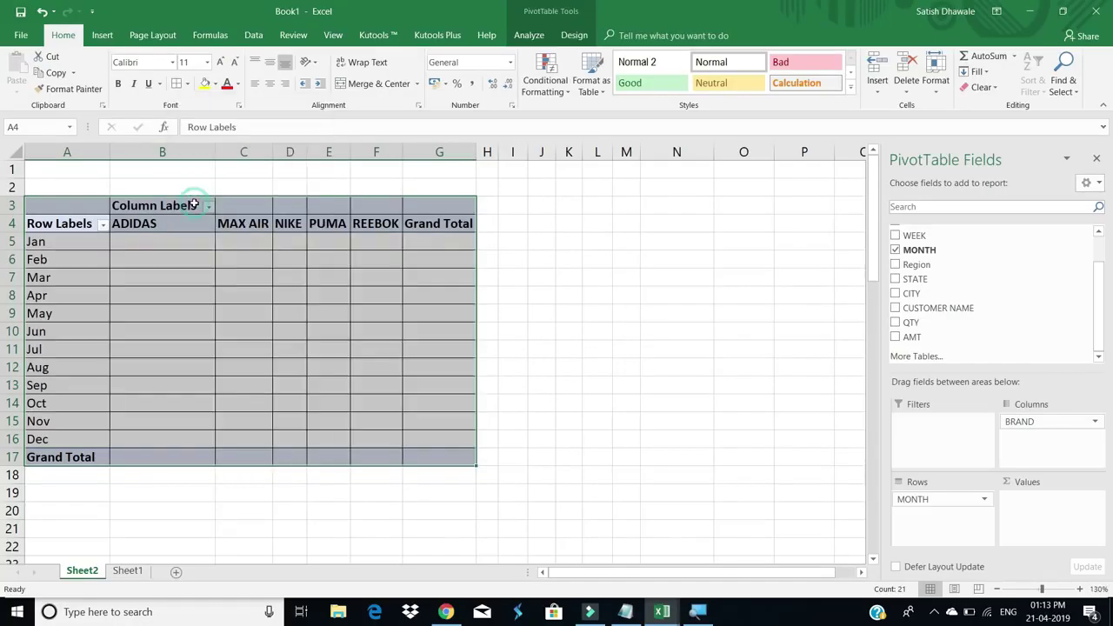
{"action": "left_click", "coordinate": [236, 310]}
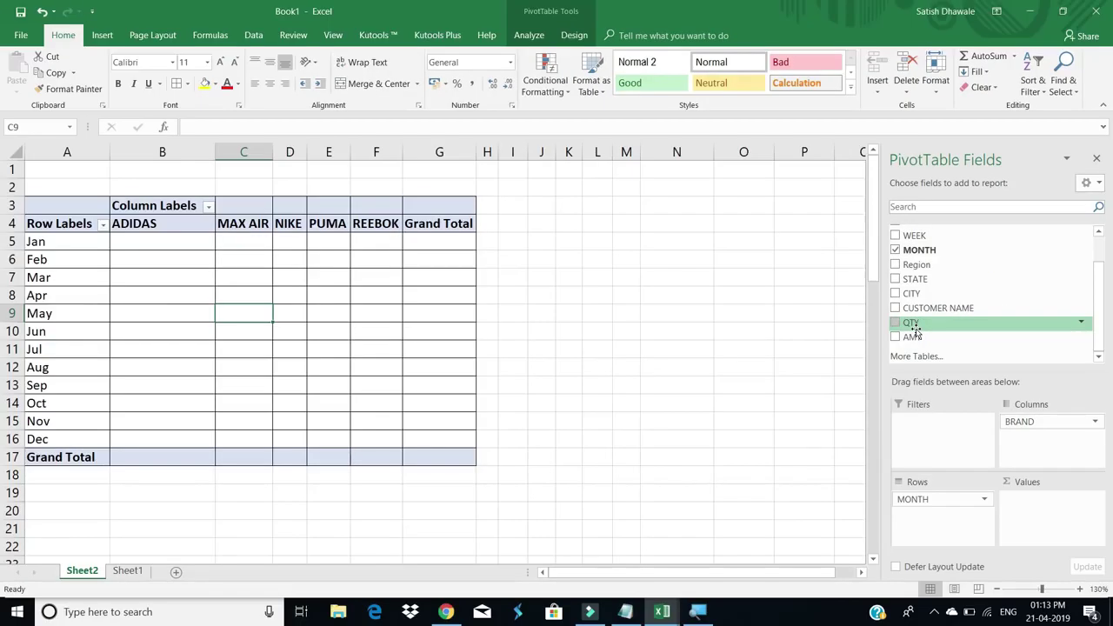
Step: Add the QTY field to the Values area and check the brands' grand totals, June's total and the ADIDAS monthly quantities
{"action": "left_click_drag", "start_coordinate": [915, 331], "coordinate": [1035, 508]}
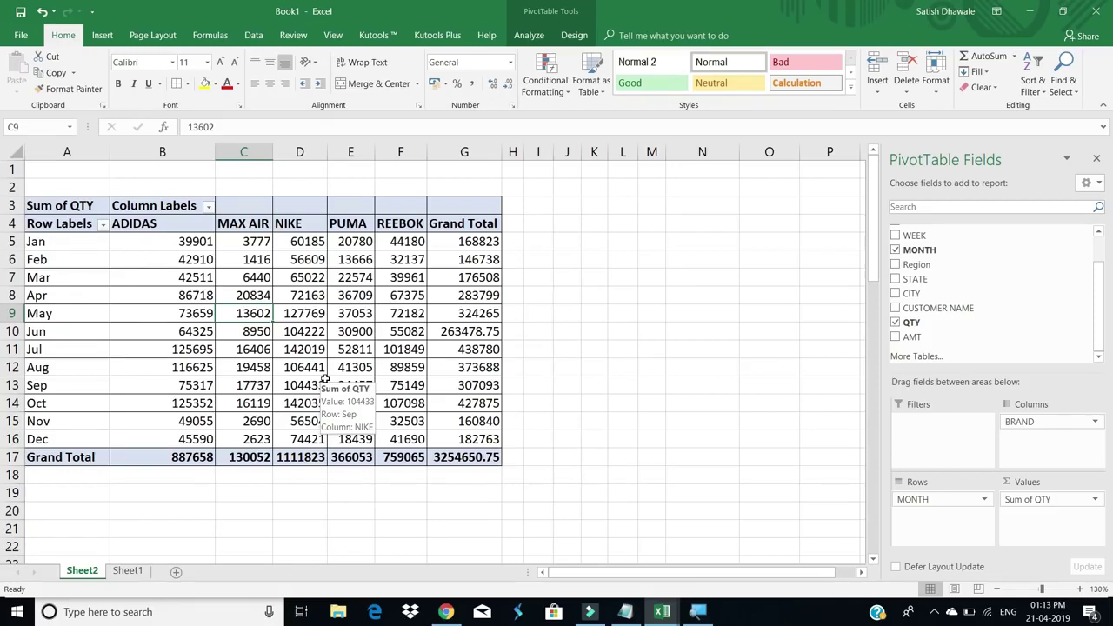
{"action": "left_click", "coordinate": [192, 454]}
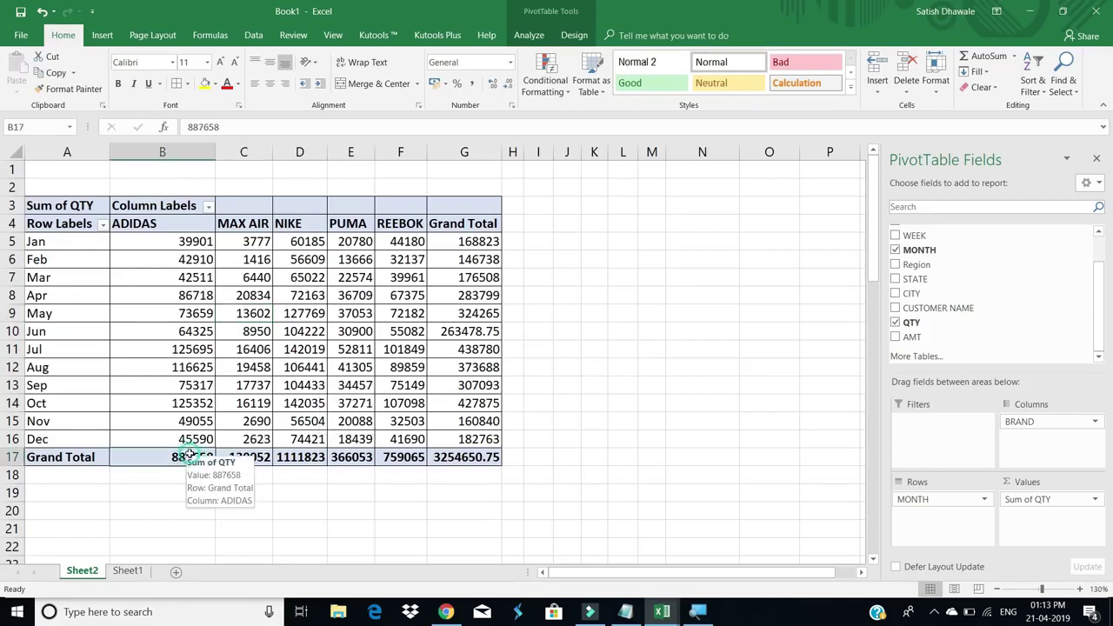
{"action": "left_click", "coordinate": [254, 454]}
{"action": "left_click", "coordinate": [296, 456]}
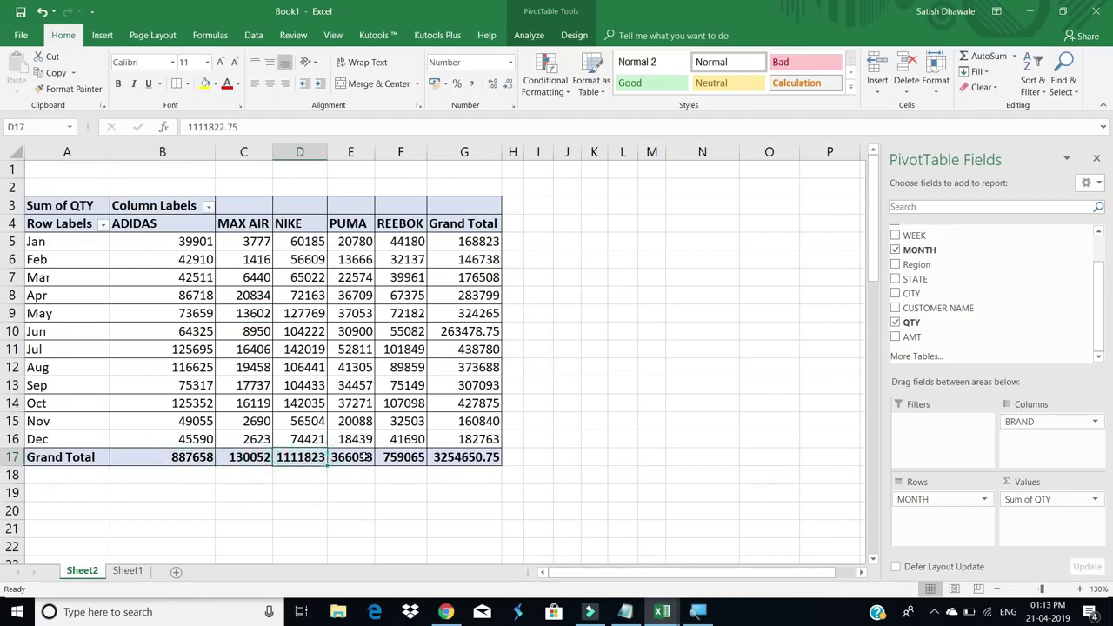
{"action": "left_click", "coordinate": [348, 457]}
{"action": "left_click", "coordinate": [389, 458]}
{"action": "left_click", "coordinate": [465, 458]}
{"action": "left_click", "coordinate": [470, 329]}
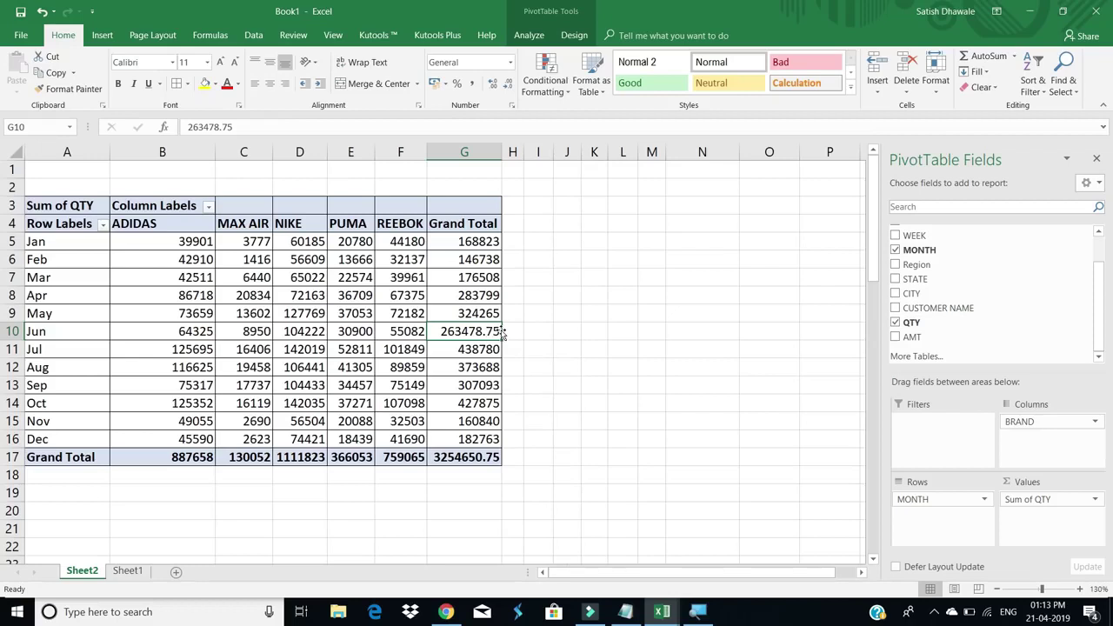
{"action": "left_click_drag", "start_coordinate": [188, 225], "coordinate": [211, 437]}
{"action": "left_click", "coordinate": [289, 351]}
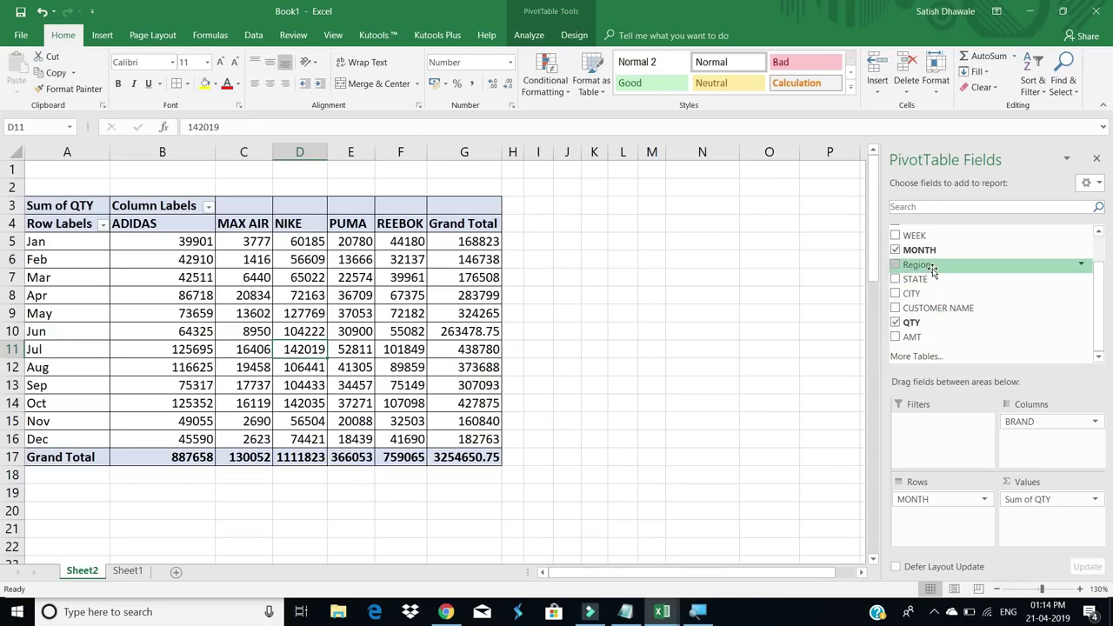
Step: Add the Region field below MONTH in the Rows area and check the regions listed under Jan and Feb
{"action": "left_click_drag", "start_coordinate": [932, 269], "coordinate": [937, 522]}
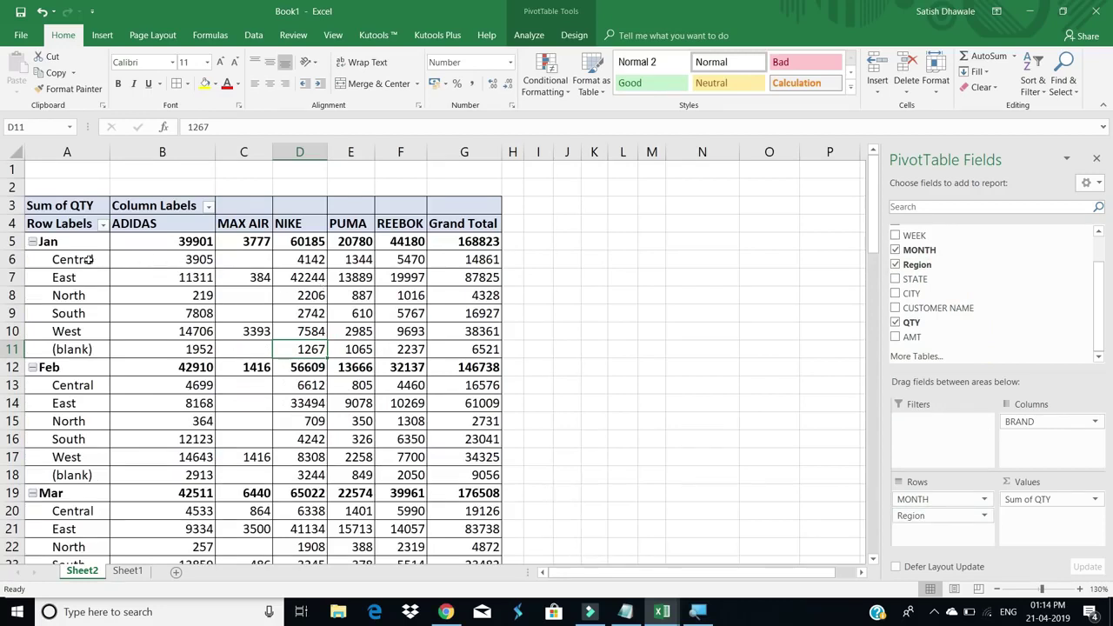
{"action": "left_click_drag", "start_coordinate": [83, 259], "coordinate": [74, 348]}
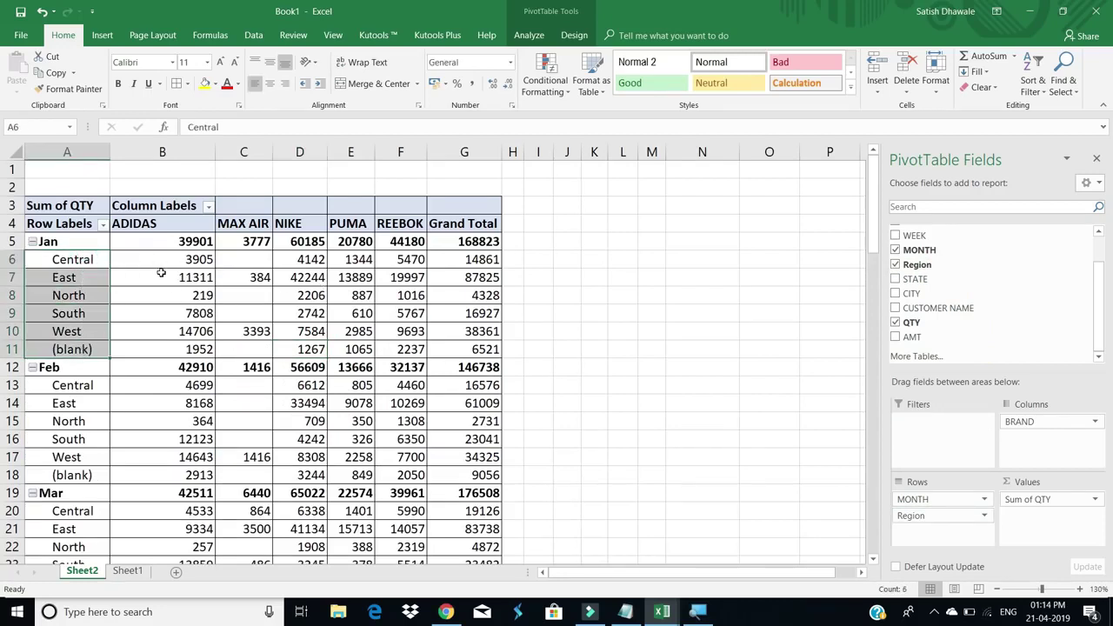
{"action": "left_click_drag", "start_coordinate": [72, 387], "coordinate": [70, 463]}
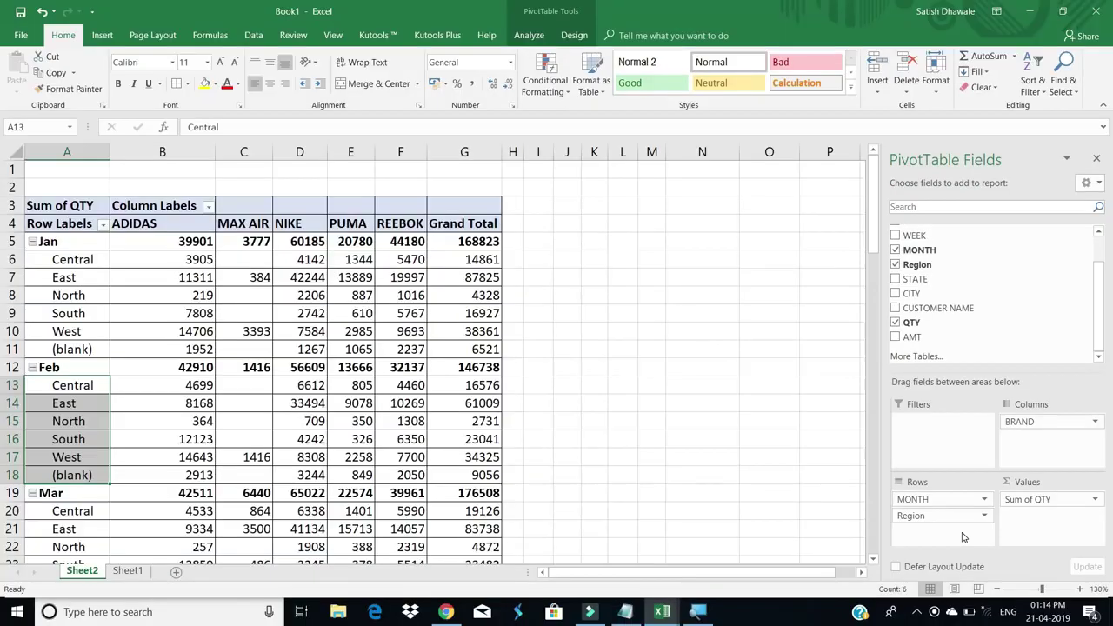
{"action": "left_click_drag", "start_coordinate": [64, 261], "coordinate": [68, 320]}
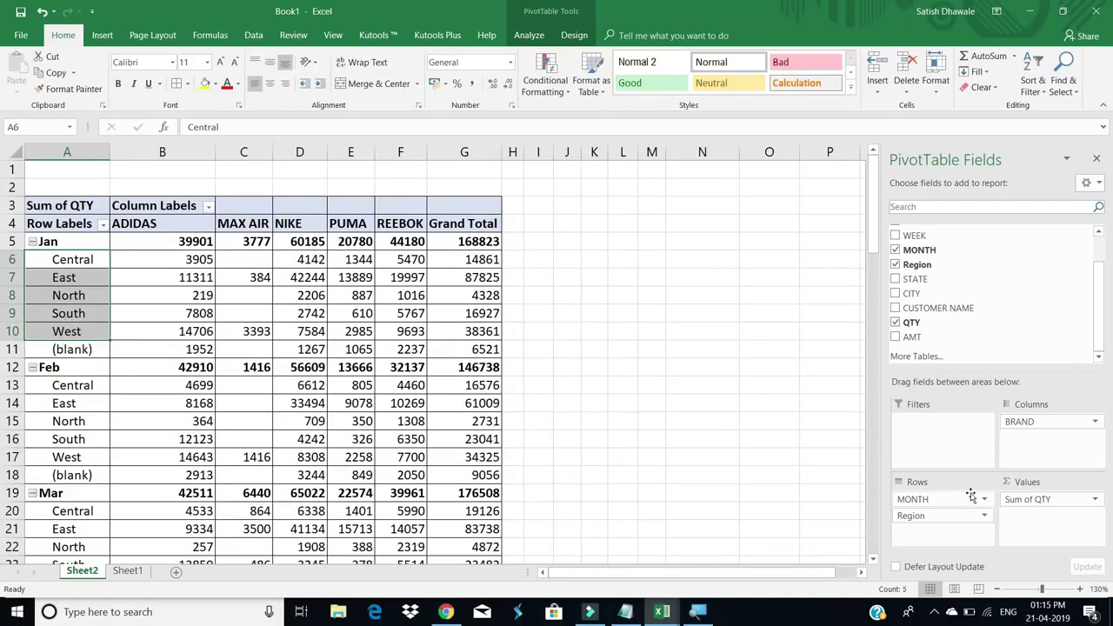
Step: Remove MONTH from the Rows area and select the regional quantities in B5:G10
{"action": "left_click_drag", "start_coordinate": [970, 496], "coordinate": [982, 339]}
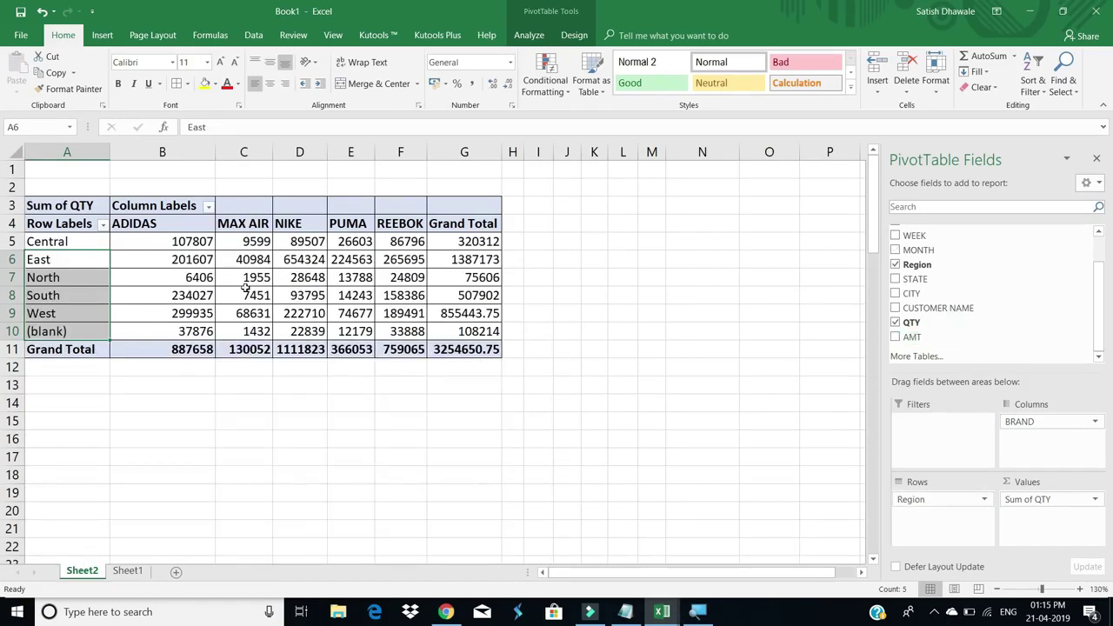
{"action": "mouse_move", "coordinate": [245, 288]}
{"action": "left_click_drag", "start_coordinate": [167, 244], "coordinate": [456, 327]}
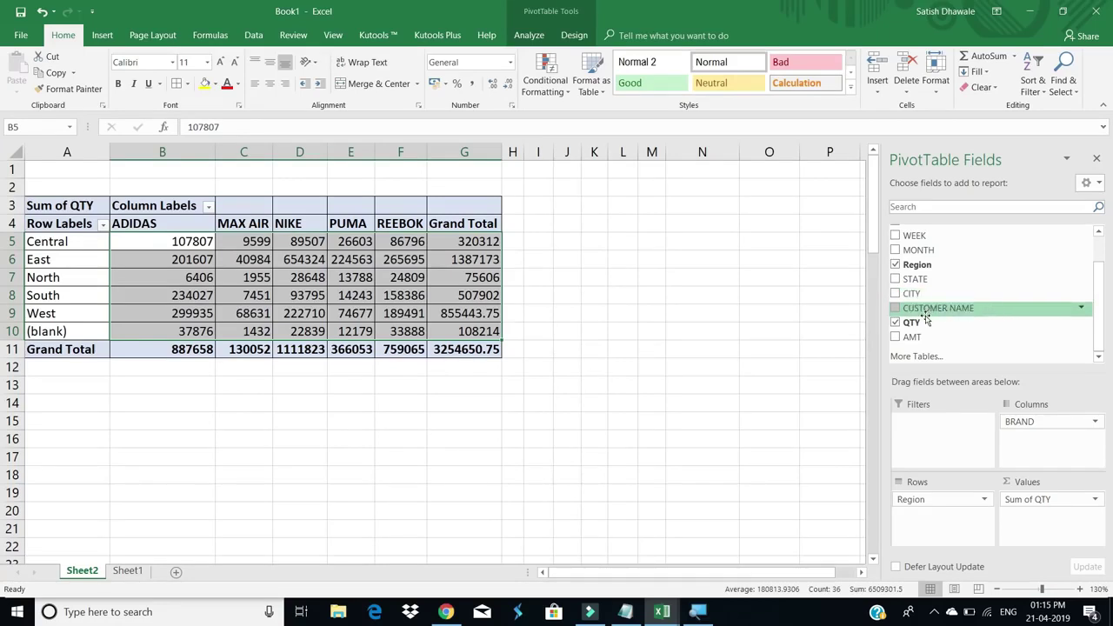
Step: Replace Region with the STATE field in the Rows area and look through the state-wise quantities
{"action": "left_click_drag", "start_coordinate": [926, 284], "coordinate": [1000, 311]}
{"action": "scroll", "coordinate": [220, 352], "scroll_direction": "down", "scroll_amount": 1}
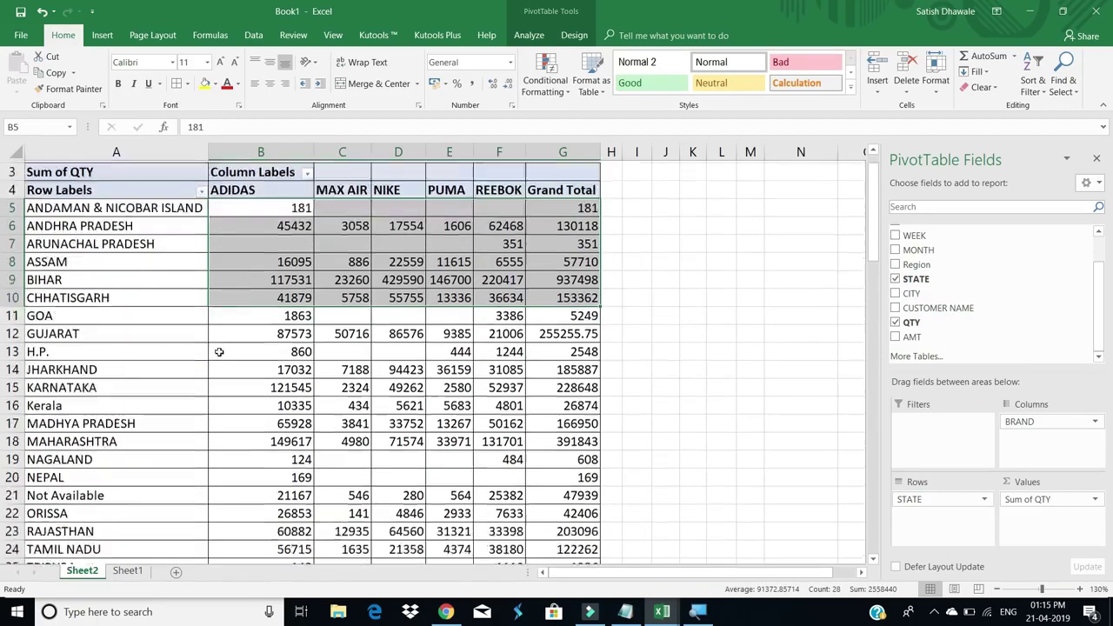
{"action": "scroll", "coordinate": [219, 352], "scroll_direction": "down", "scroll_amount": 4}
{"action": "scroll", "coordinate": [218, 358], "scroll_direction": "up", "scroll_amount": 5}
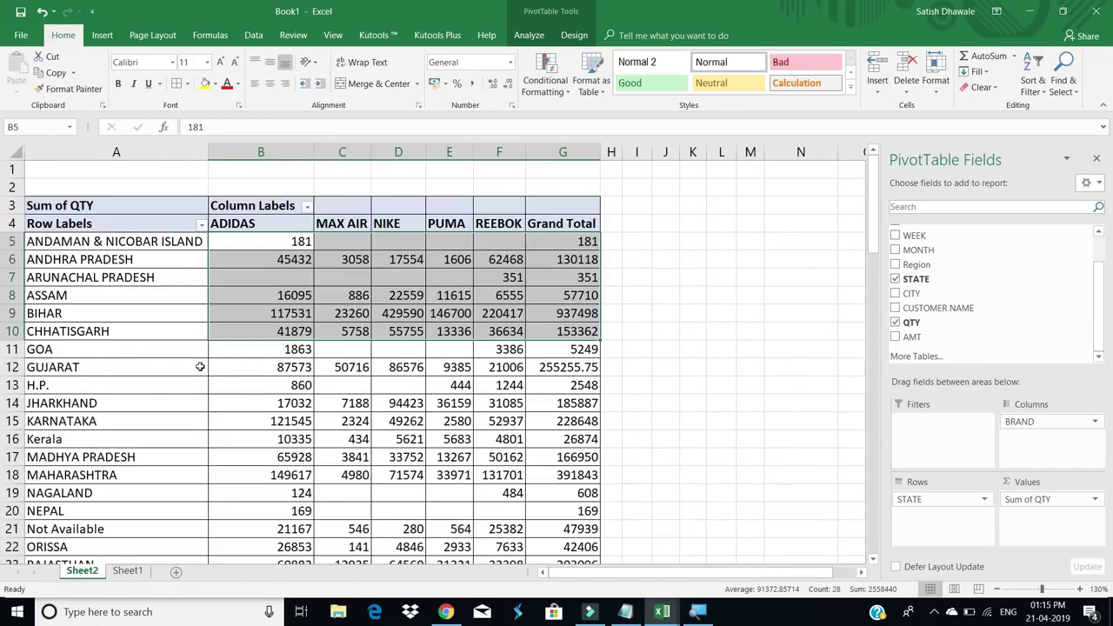
{"action": "left_click", "coordinate": [200, 367]}
{"action": "scroll", "coordinate": [200, 367], "scroll_direction": "down", "scroll_amount": 5}
{"action": "scroll", "coordinate": [200, 367], "scroll_direction": "up", "scroll_amount": 5}
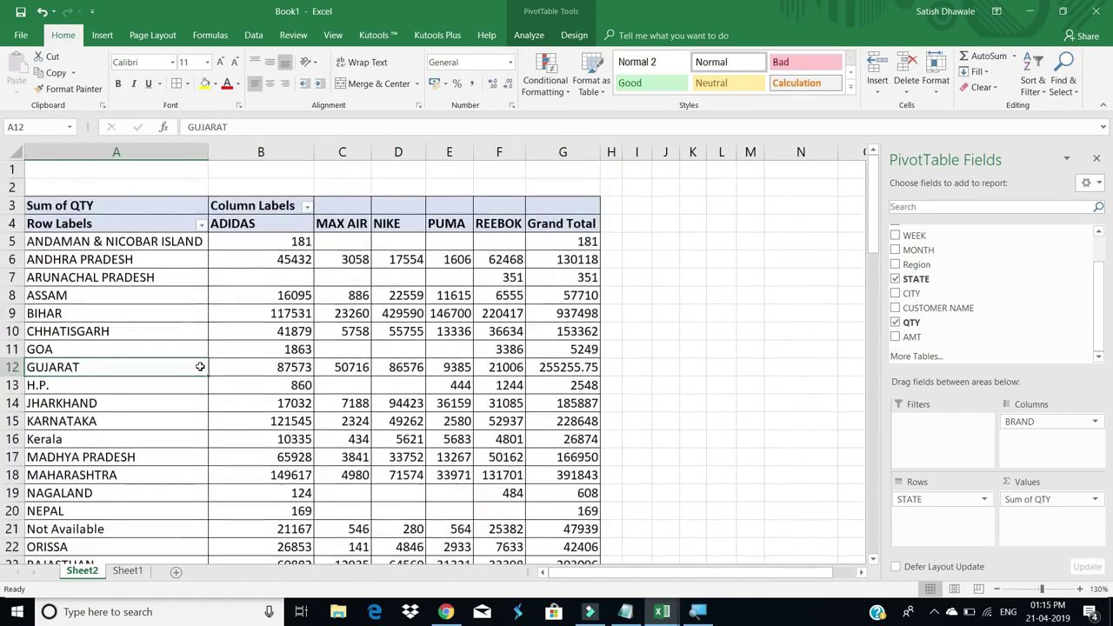
{"action": "scroll", "coordinate": [200, 367], "scroll_direction": "down", "scroll_amount": 4}
{"action": "scroll", "coordinate": [200, 367], "scroll_direction": "up", "scroll_amount": 4}
{"action": "scroll", "coordinate": [200, 367], "scroll_direction": "down", "scroll_amount": 3}
{"action": "scroll", "coordinate": [200, 367], "scroll_direction": "up", "scroll_amount": 3}
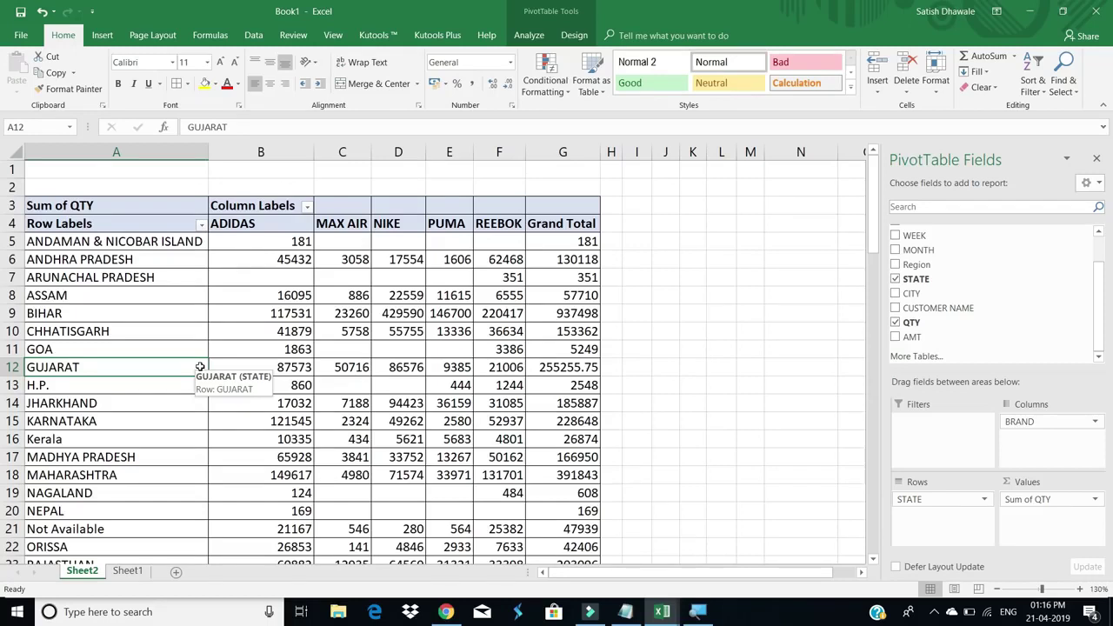
Step: Filter the STATE rows to the top 5 items by Sum of QTY, and clear that filter again
{"action": "left_click", "coordinate": [108, 226]}
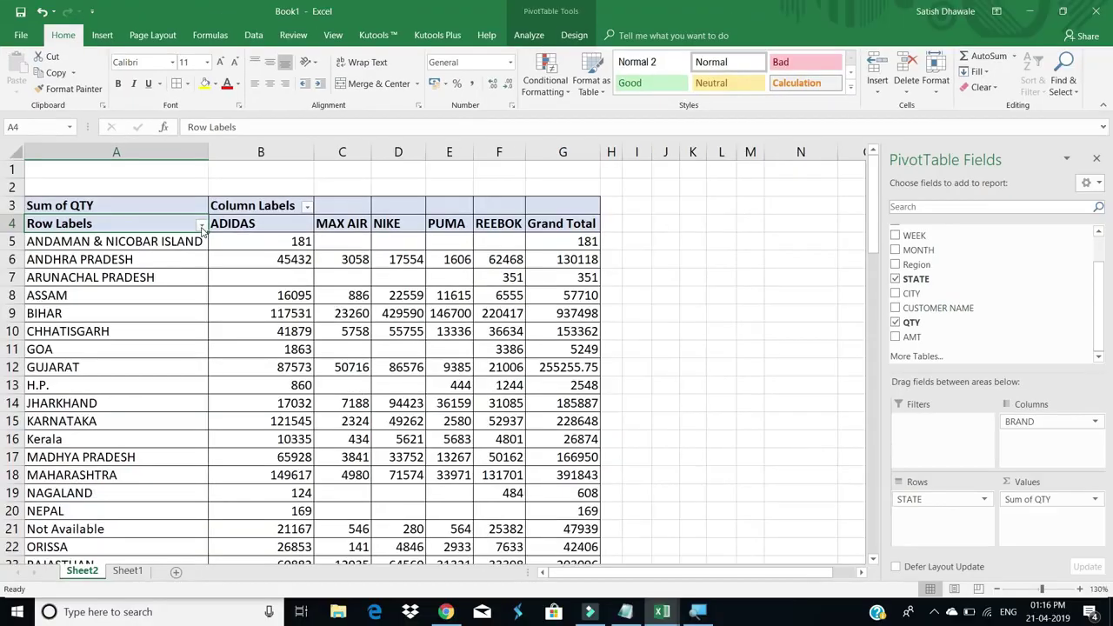
{"action": "left_click", "coordinate": [201, 226]}
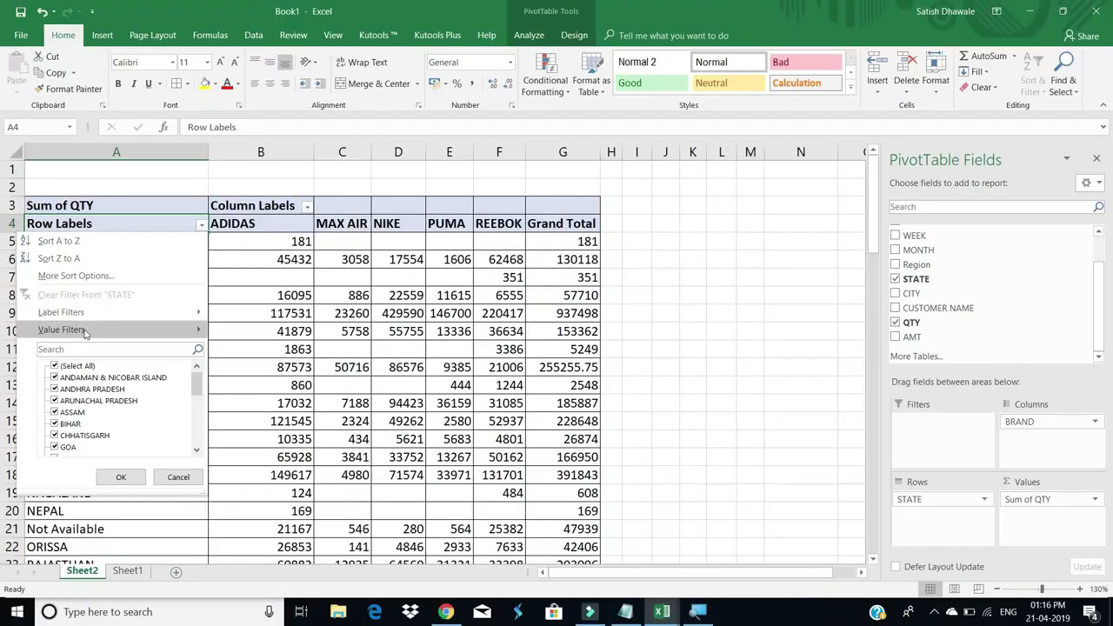
{"action": "mouse_move", "coordinate": [104, 266]}
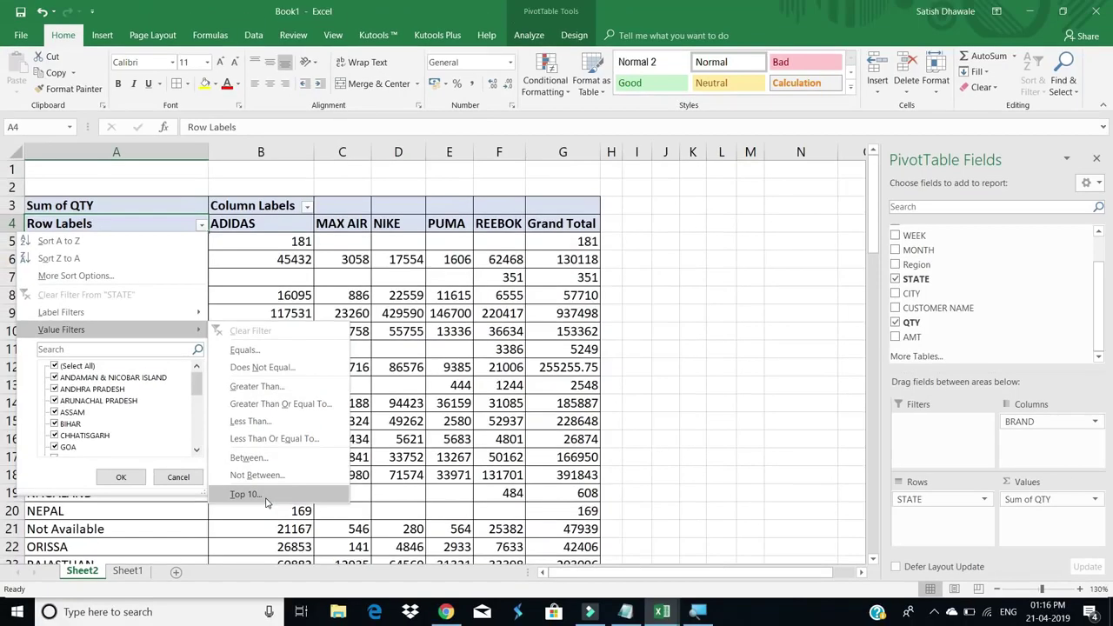
{"action": "left_click", "coordinate": [246, 494]}
{"action": "left_click", "coordinate": [352, 380]}
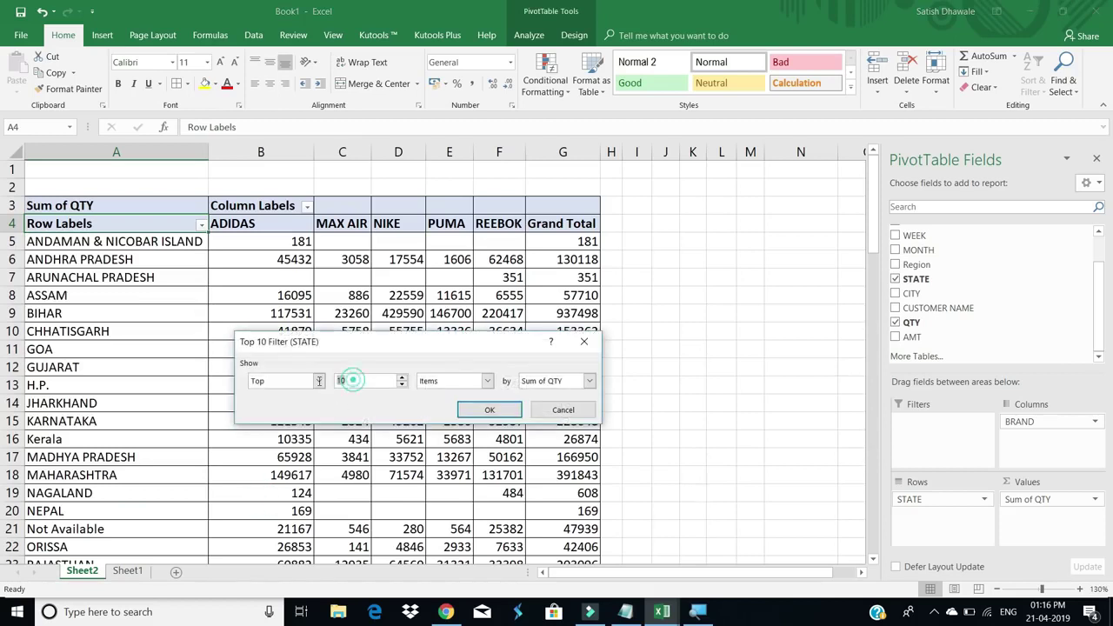
{"action": "type", "text": "5"}
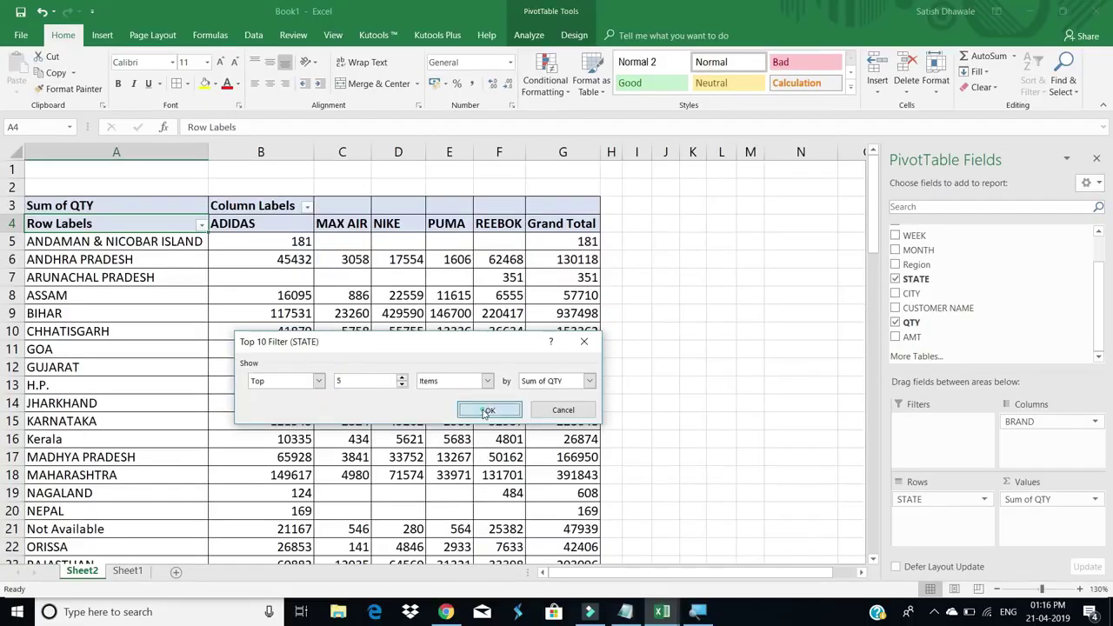
{"action": "left_click", "coordinate": [644, 438]}
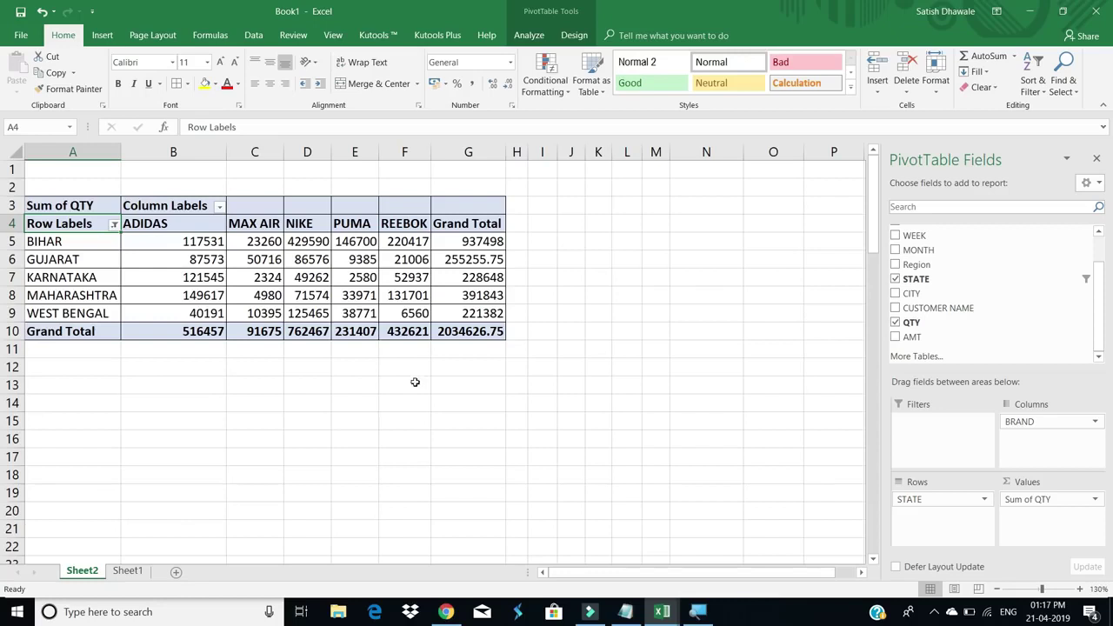
{"action": "left_click", "coordinate": [114, 224]}
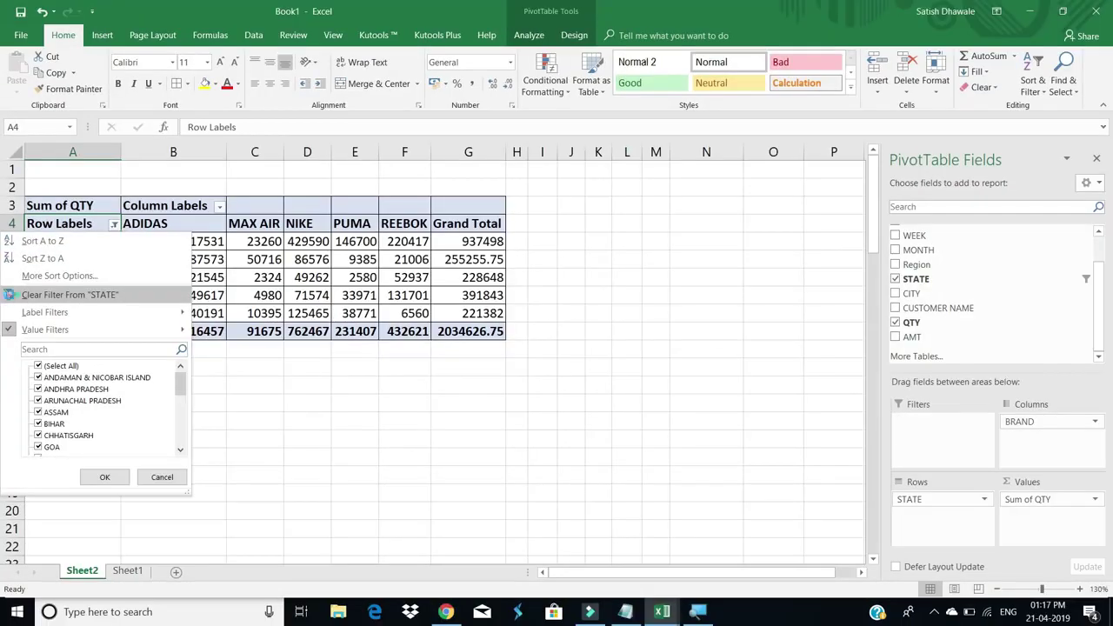
{"action": "left_click", "coordinate": [10, 296]}
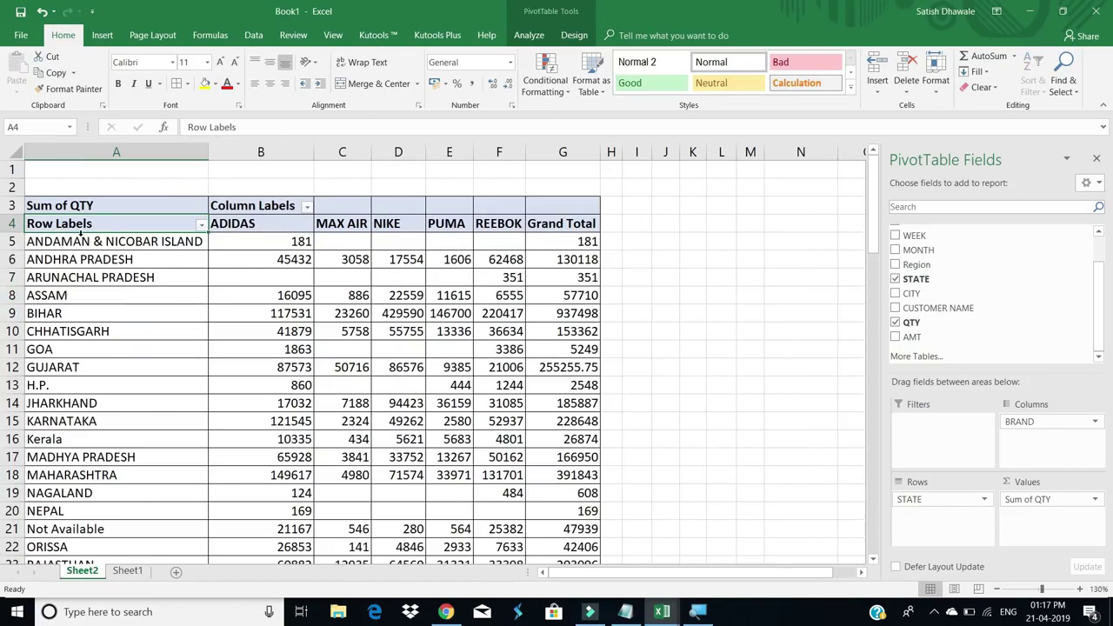
Step: Filter the STATE rows to the bottom 5 items by Sum of QTY, and clear that filter again
{"action": "left_click", "coordinate": [201, 225]}
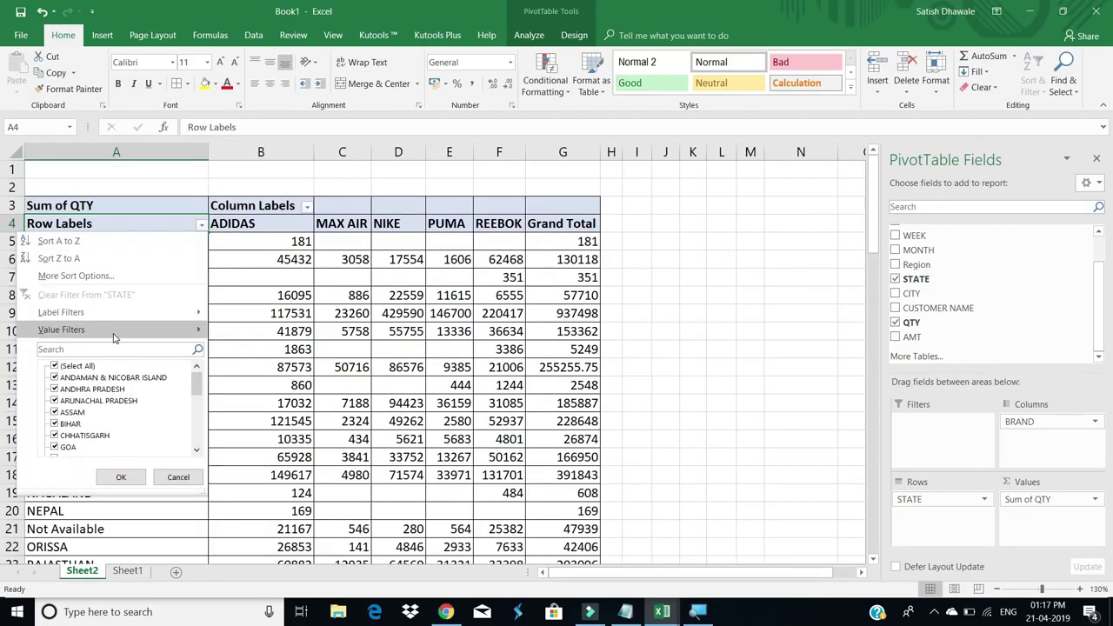
{"action": "mouse_move", "coordinate": [113, 337]}
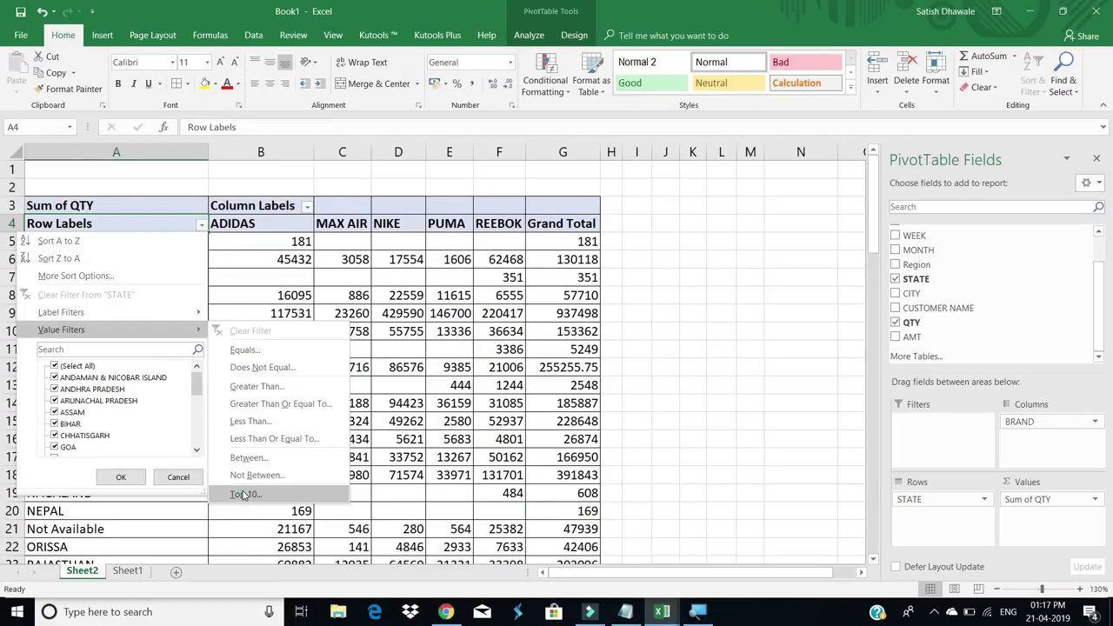
{"action": "left_click", "coordinate": [243, 495]}
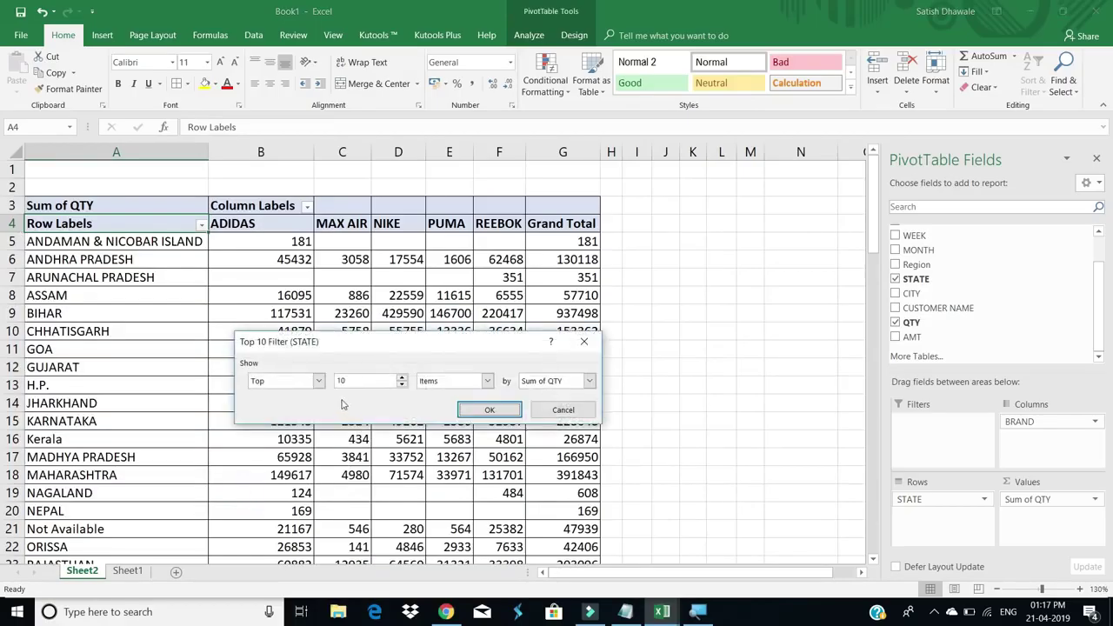
{"action": "left_click", "coordinate": [319, 381]}
{"action": "left_click", "coordinate": [304, 405]}
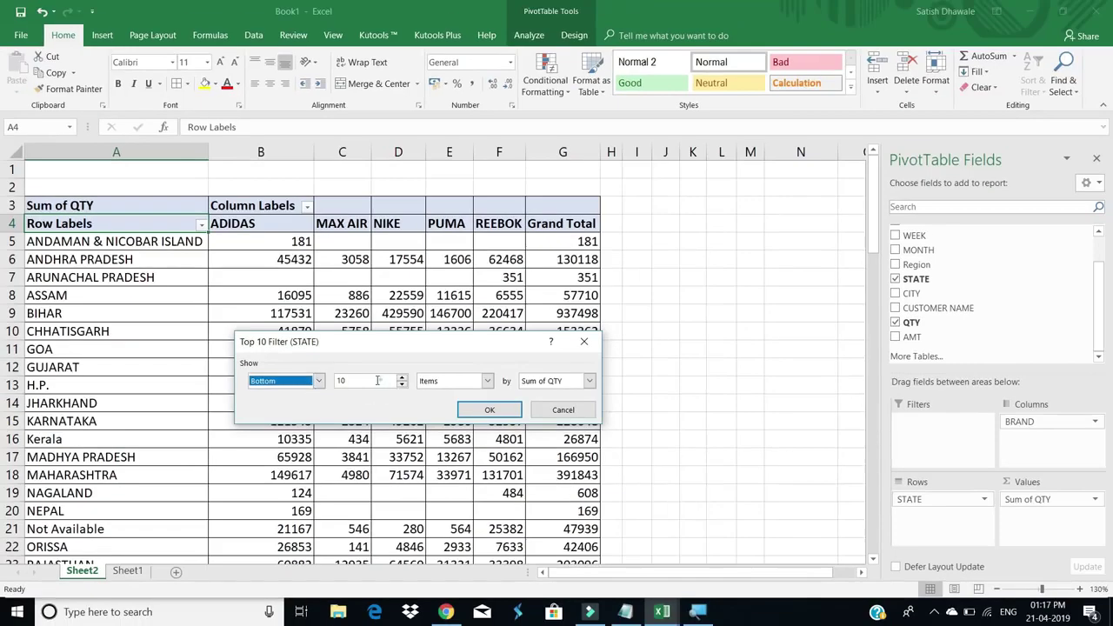
{"action": "key", "text": "Tab"}
{"action": "type", "text": "5"}
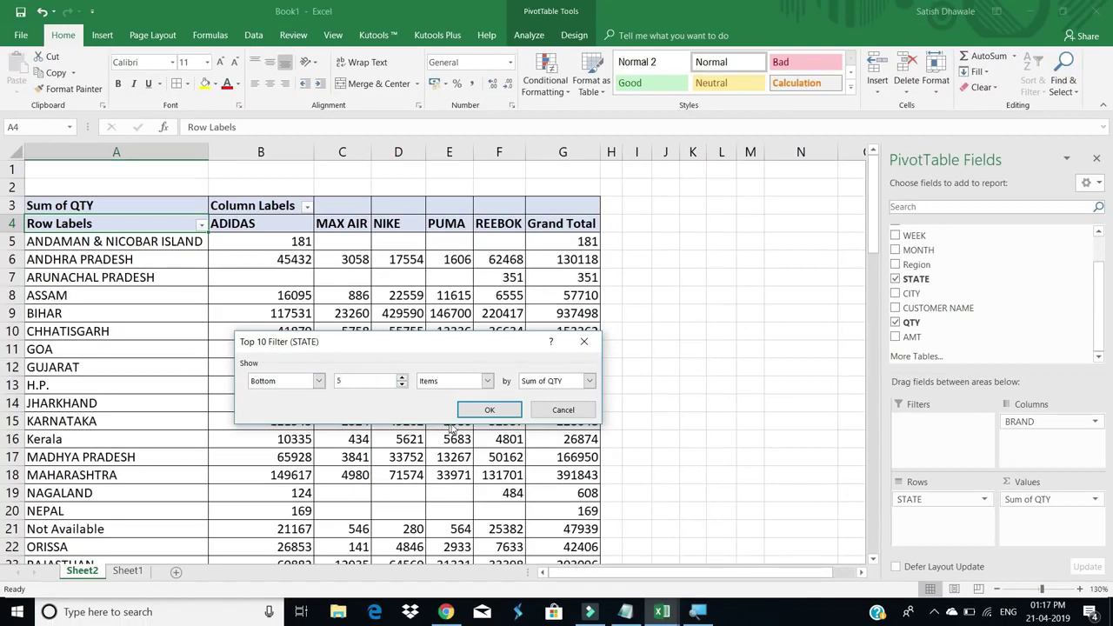
{"action": "left_click", "coordinate": [489, 409]}
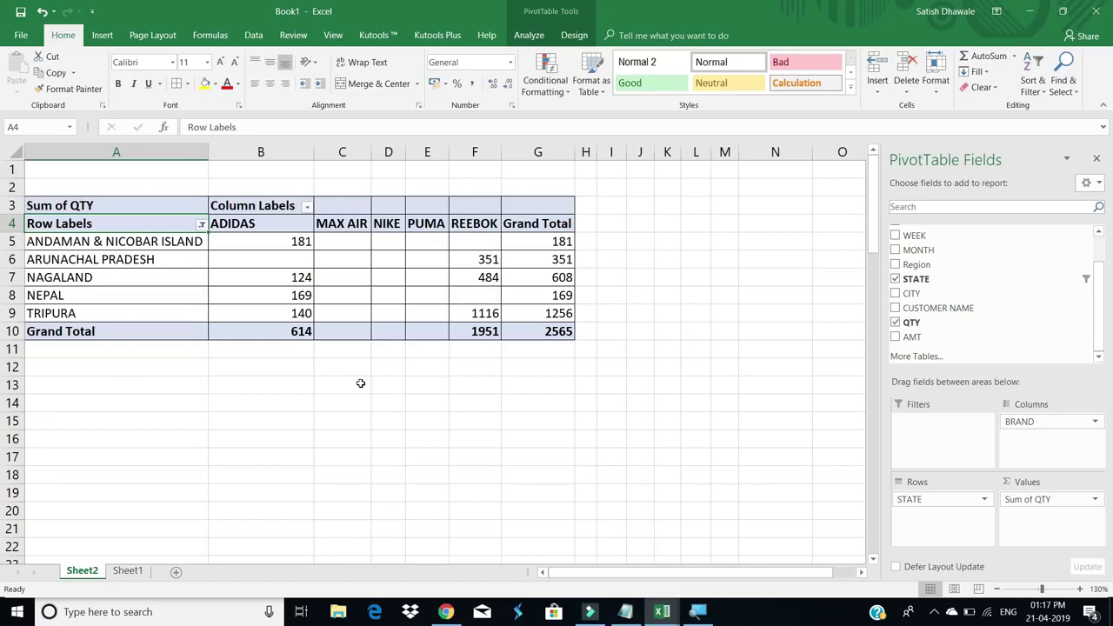
{"action": "left_click", "coordinate": [202, 226]}
{"action": "left_click", "coordinate": [77, 297]}
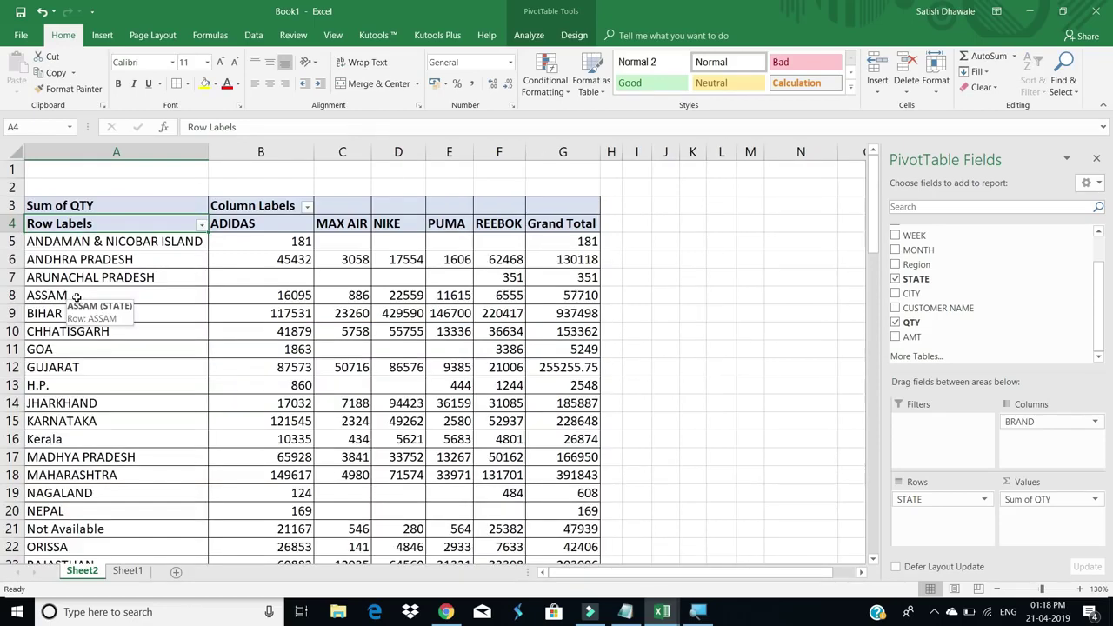
Step: Examine the brands offered in the column labels filter and close it without filtering
{"action": "left_click", "coordinate": [77, 298]}
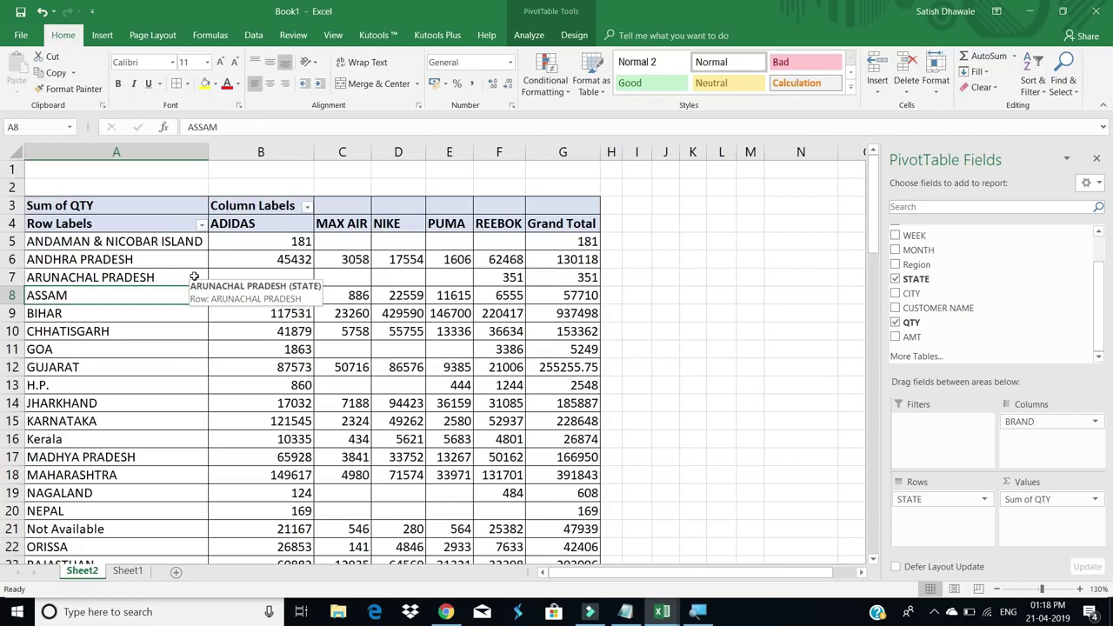
{"action": "left_click", "coordinate": [160, 222]}
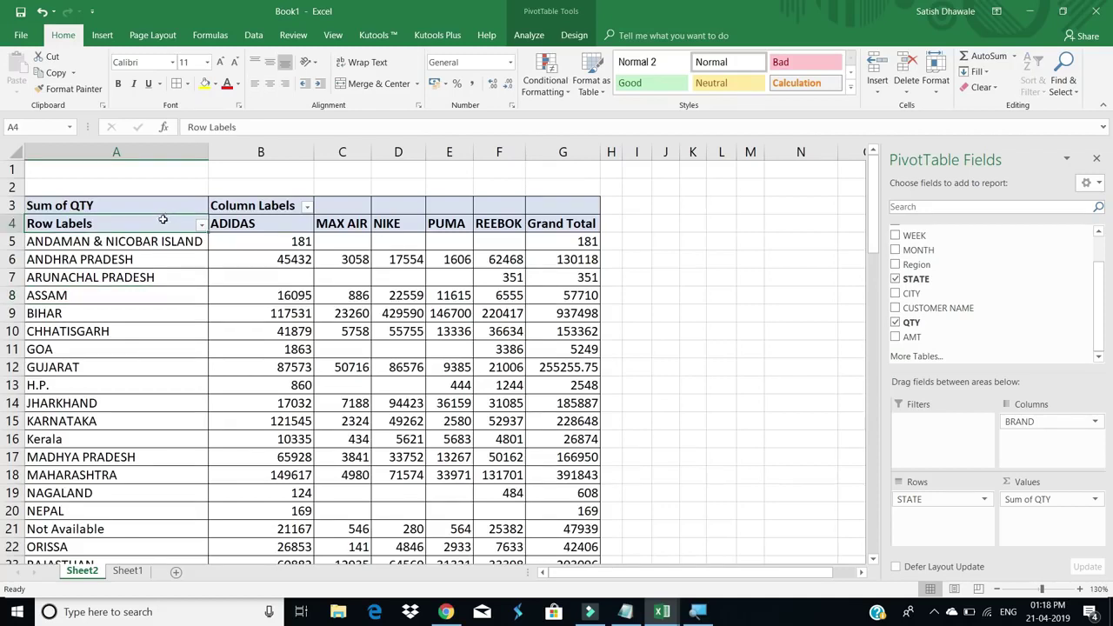
{"action": "left_click", "coordinate": [282, 204]}
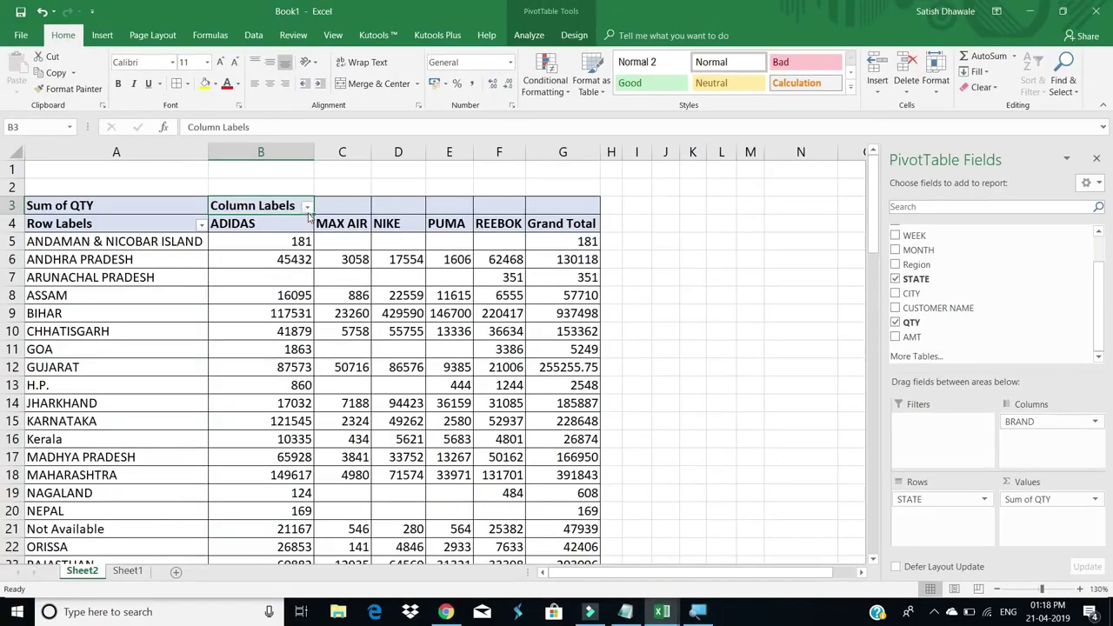
{"action": "left_click", "coordinate": [307, 200]}
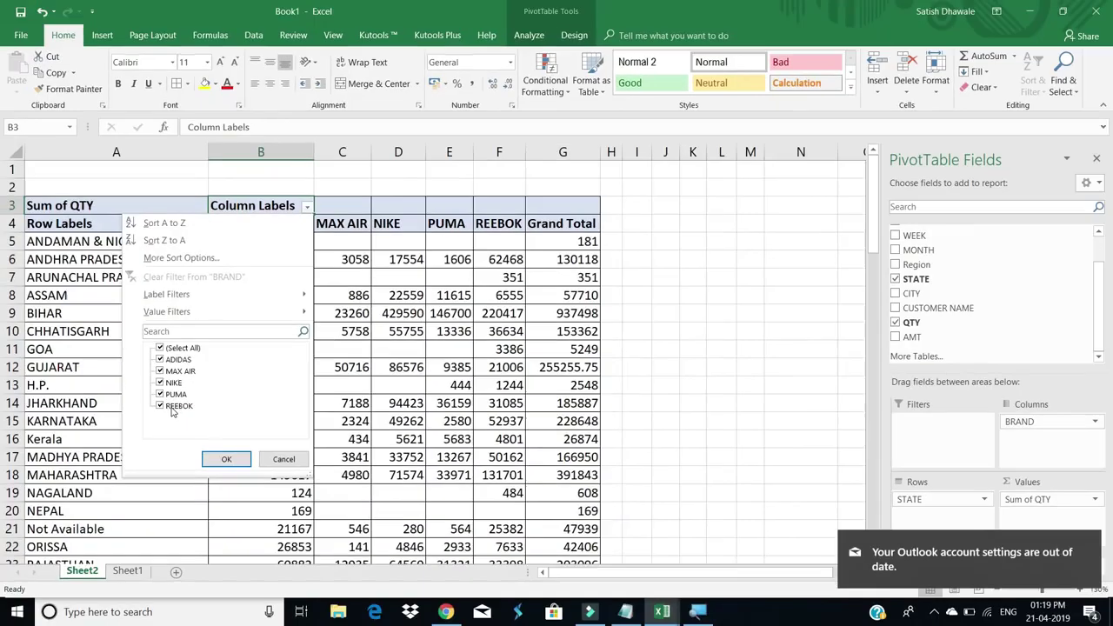
{"action": "key", "text": "Escape"}
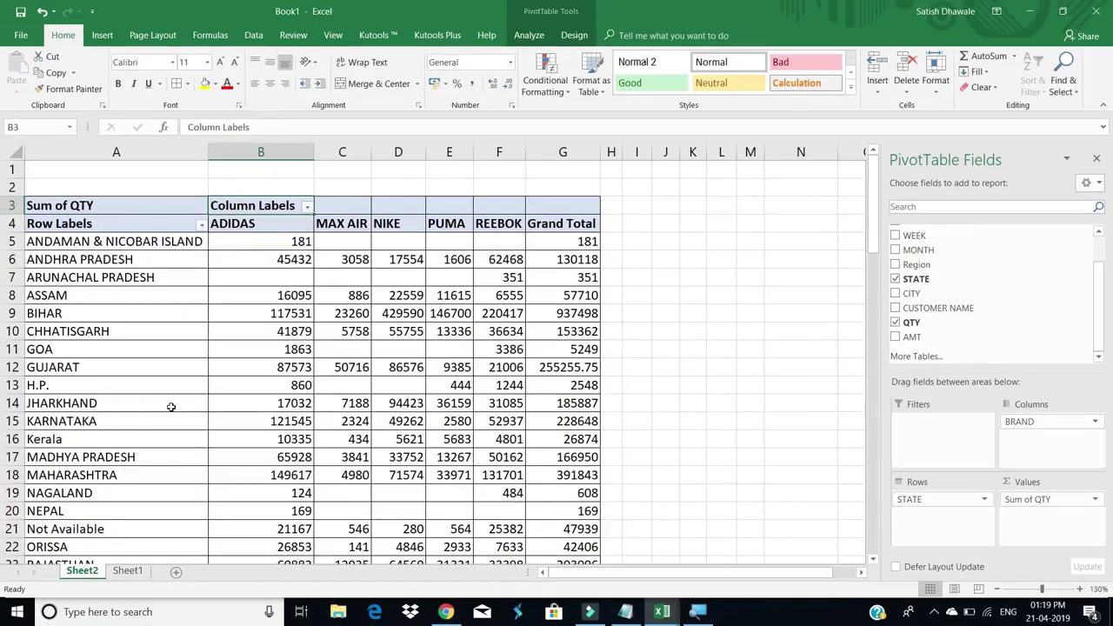
Step: Insert a slicer for the BRAND field and place it in the empty cells beside the PivotTable
{"action": "left_click", "coordinate": [102, 211]}
{"action": "left_click", "coordinate": [104, 225]}
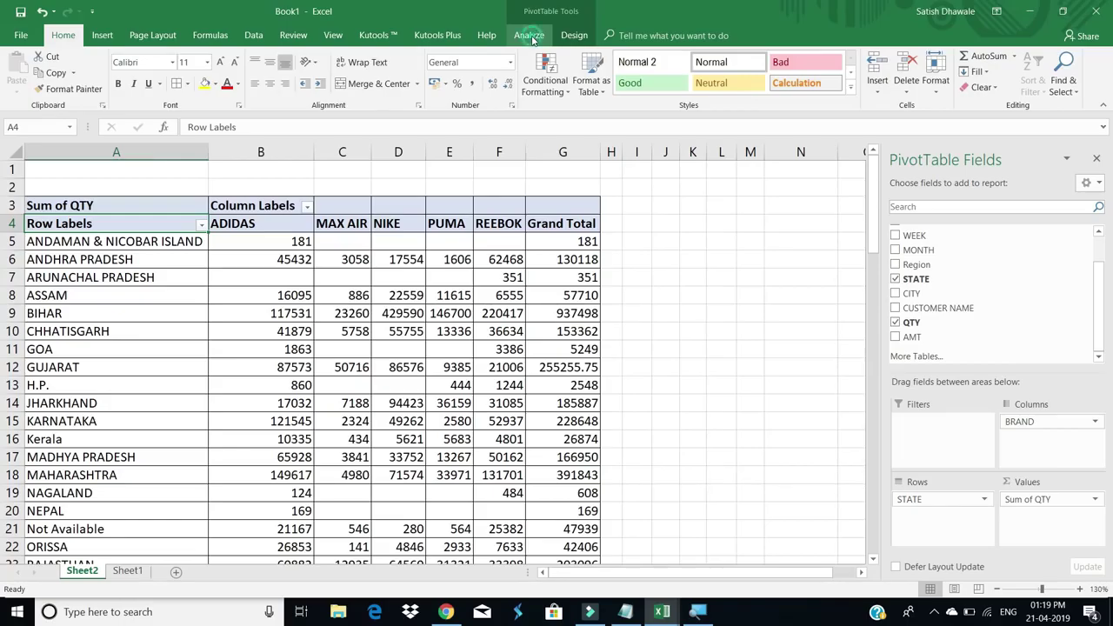
{"action": "left_click", "coordinate": [527, 35]}
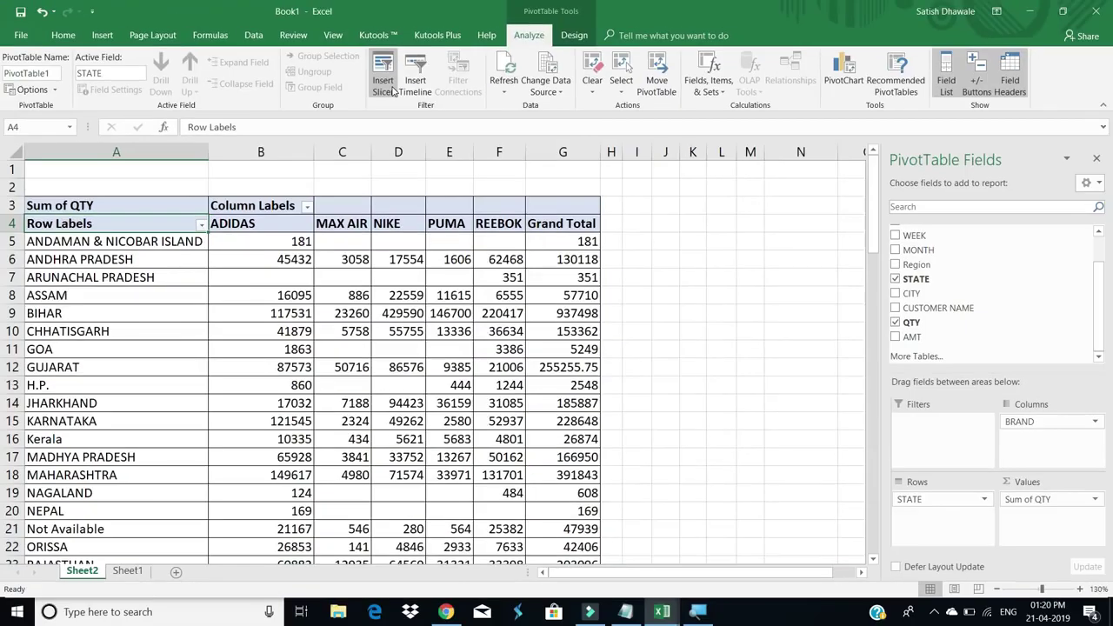
{"action": "left_click", "coordinate": [387, 85]}
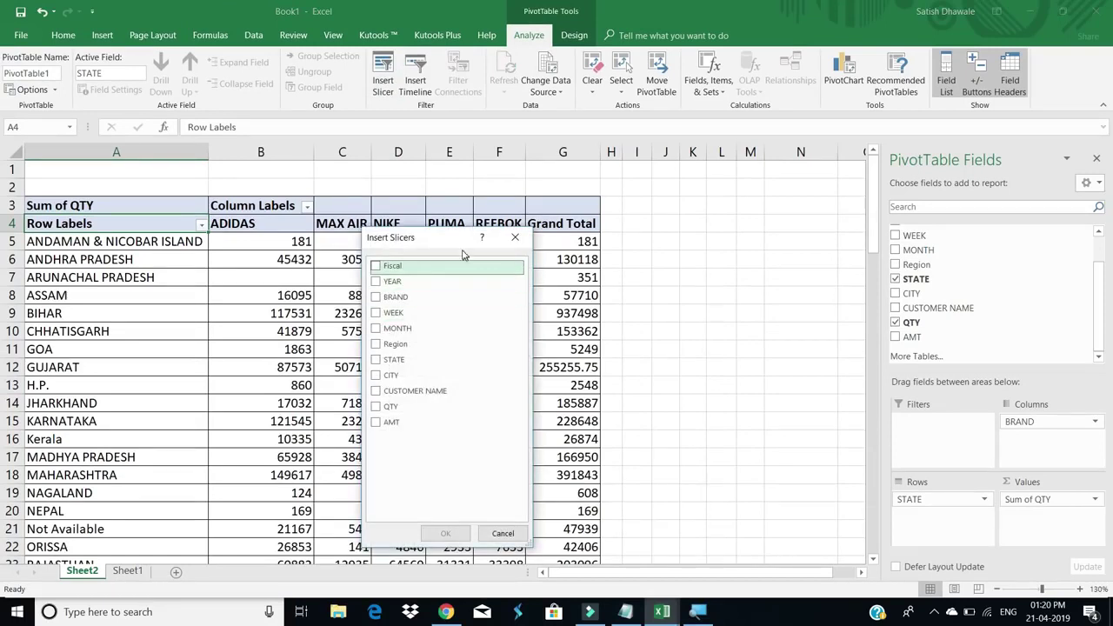
{"action": "left_click_drag", "start_coordinate": [455, 242], "coordinate": [476, 240]}
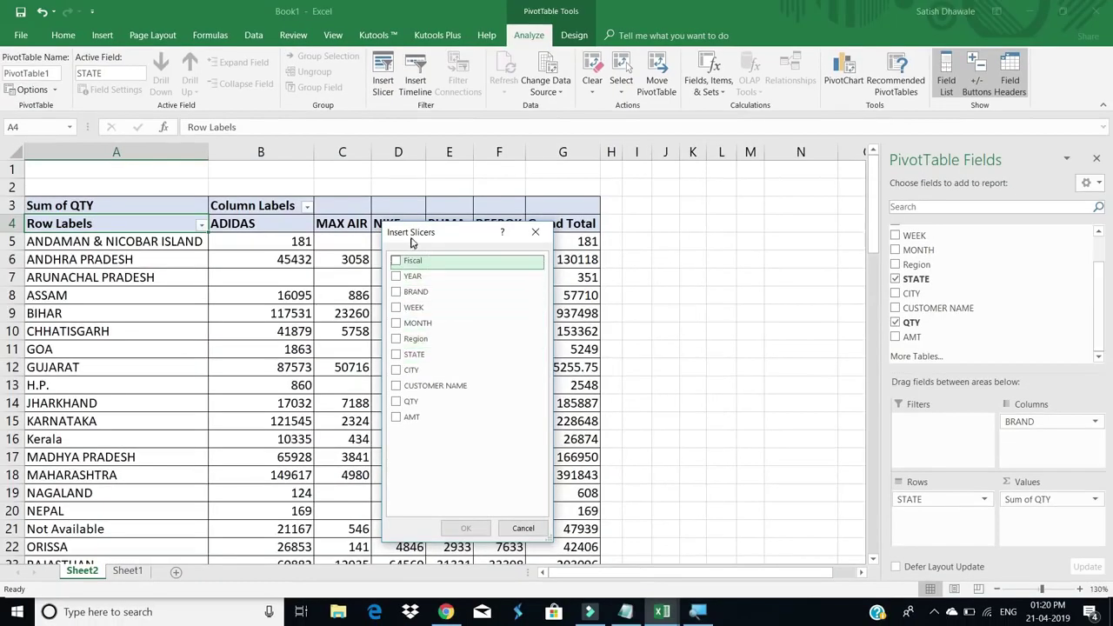
{"action": "left_click_drag", "start_coordinate": [411, 235], "coordinate": [466, 228]}
{"action": "left_click_drag", "start_coordinate": [539, 240], "coordinate": [676, 246]}
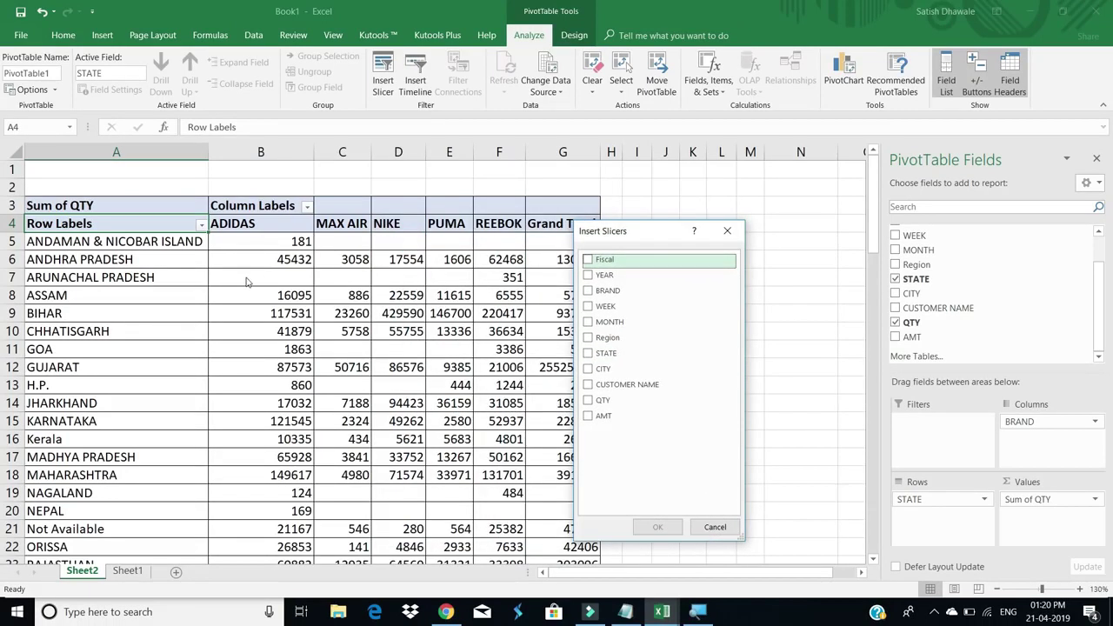
{"action": "left_click", "coordinate": [589, 290]}
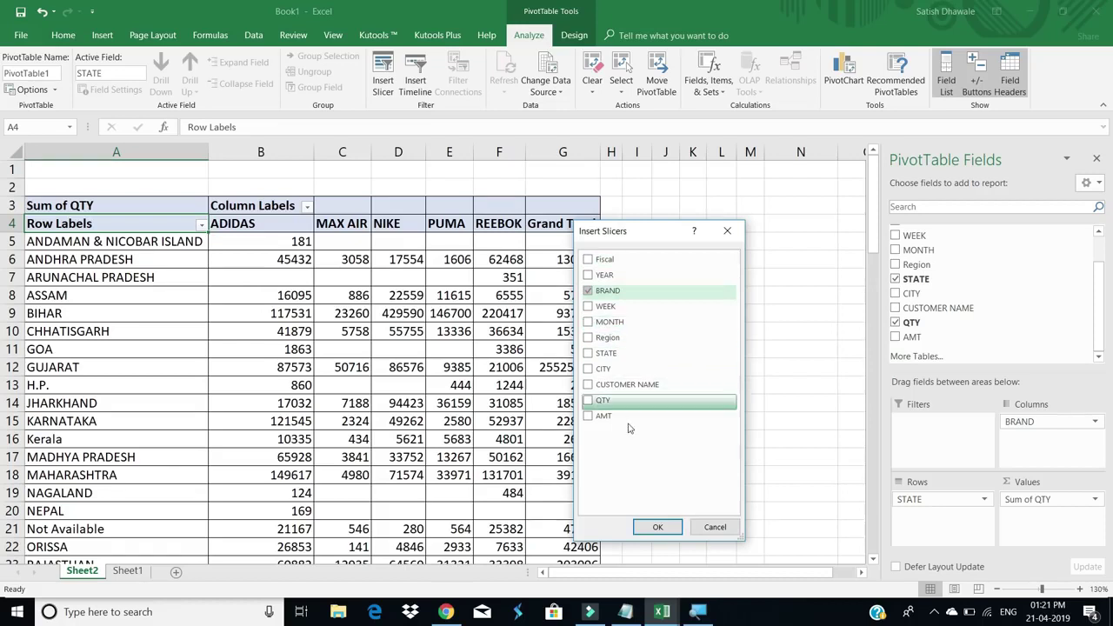
{"action": "left_click", "coordinate": [657, 527]}
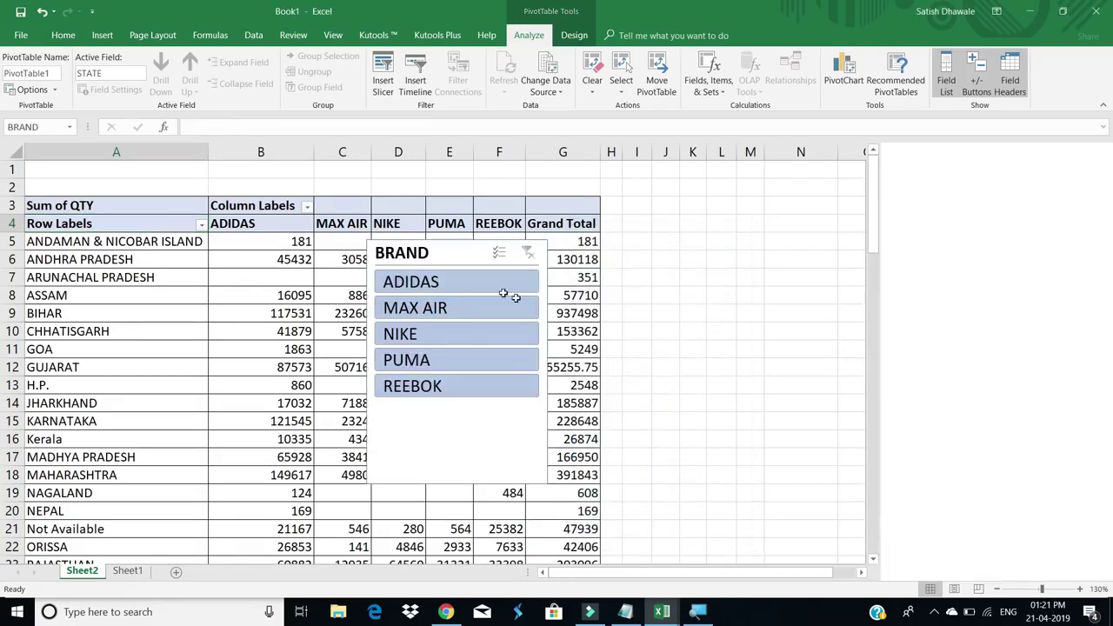
{"action": "left_click", "coordinate": [409, 252]}
{"action": "left_click_drag", "start_coordinate": [420, 246], "coordinate": [673, 224]}
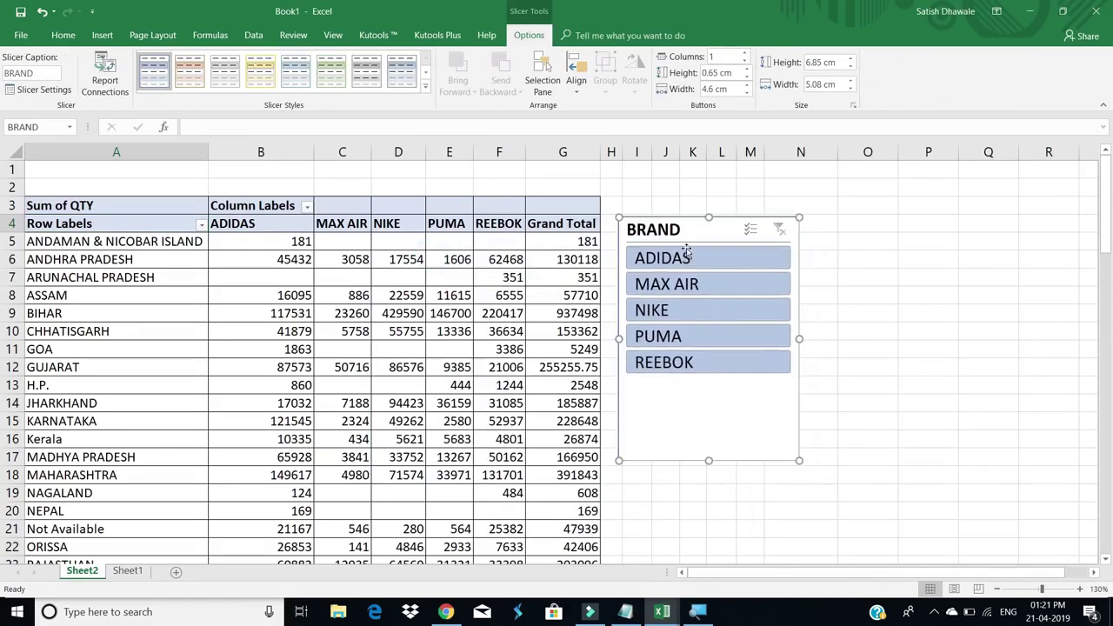
Step: Filter the PivotTable with the BRAND slicer by ADIDAS, MAX AIR, NIKE, PUMA and REEBOK one at a time, ending on ADIDAS again
{"action": "left_click", "coordinate": [693, 261]}
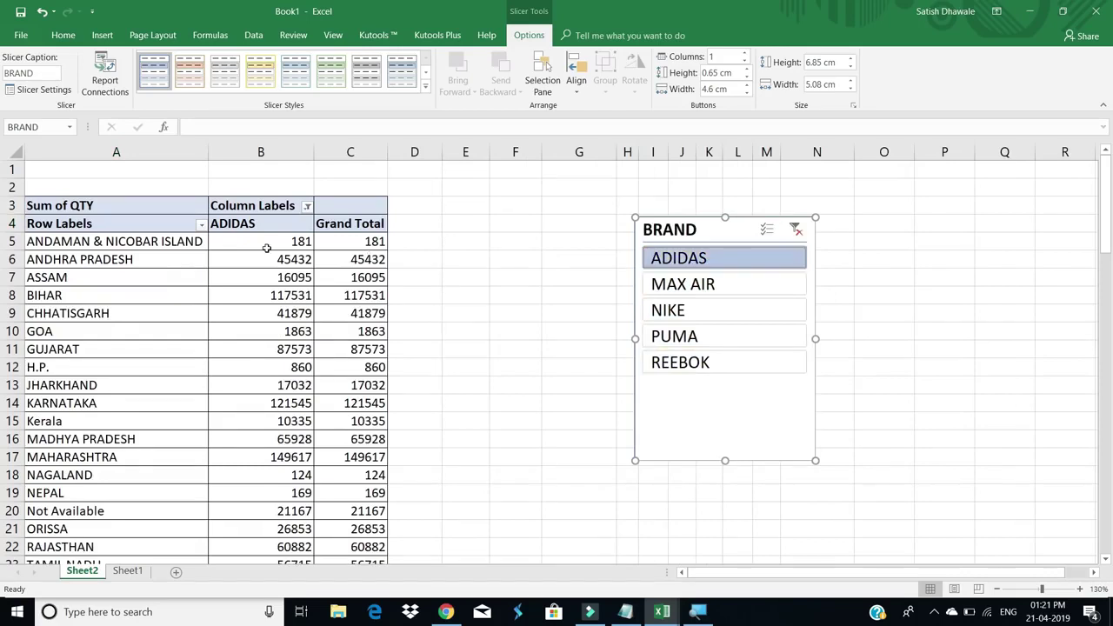
{"action": "left_click", "coordinate": [706, 286]}
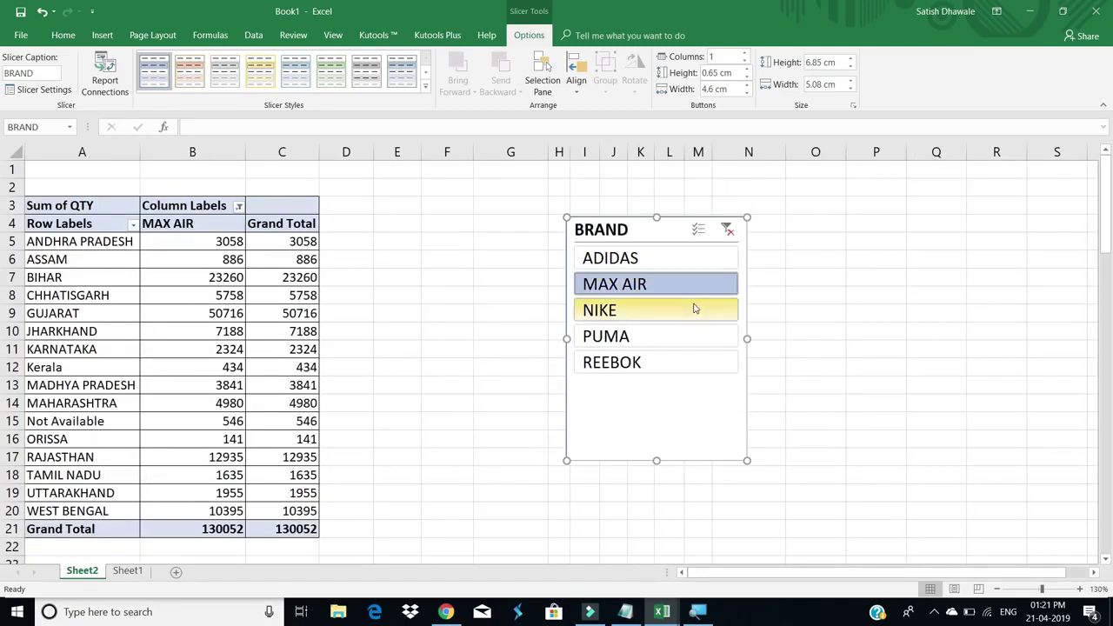
{"action": "left_click", "coordinate": [682, 315]}
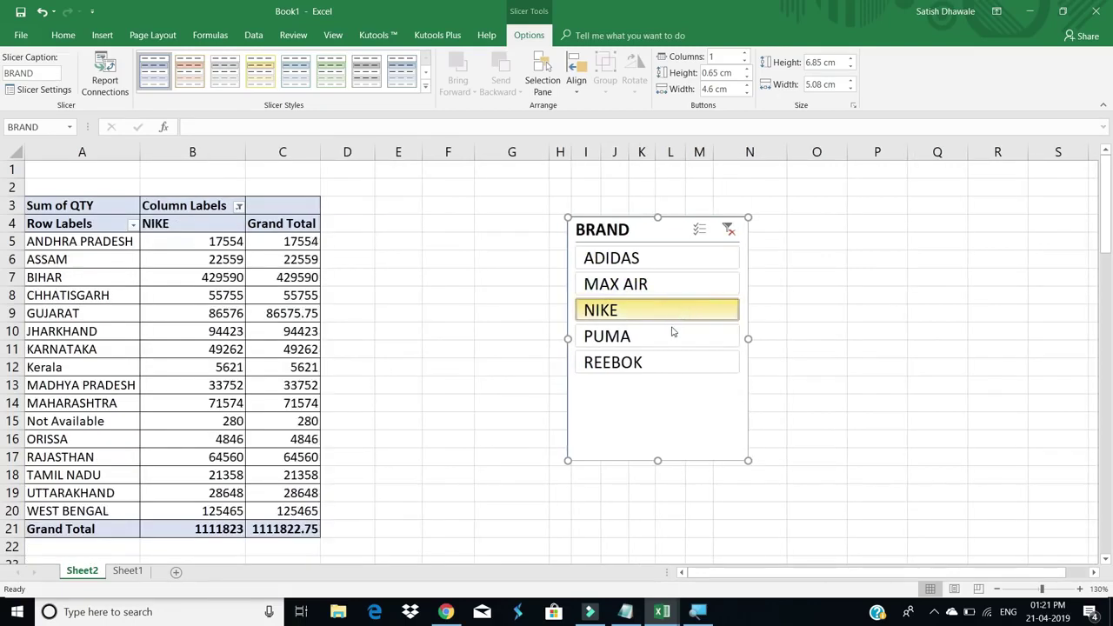
{"action": "left_click", "coordinate": [662, 339]}
{"action": "left_click", "coordinate": [659, 364]}
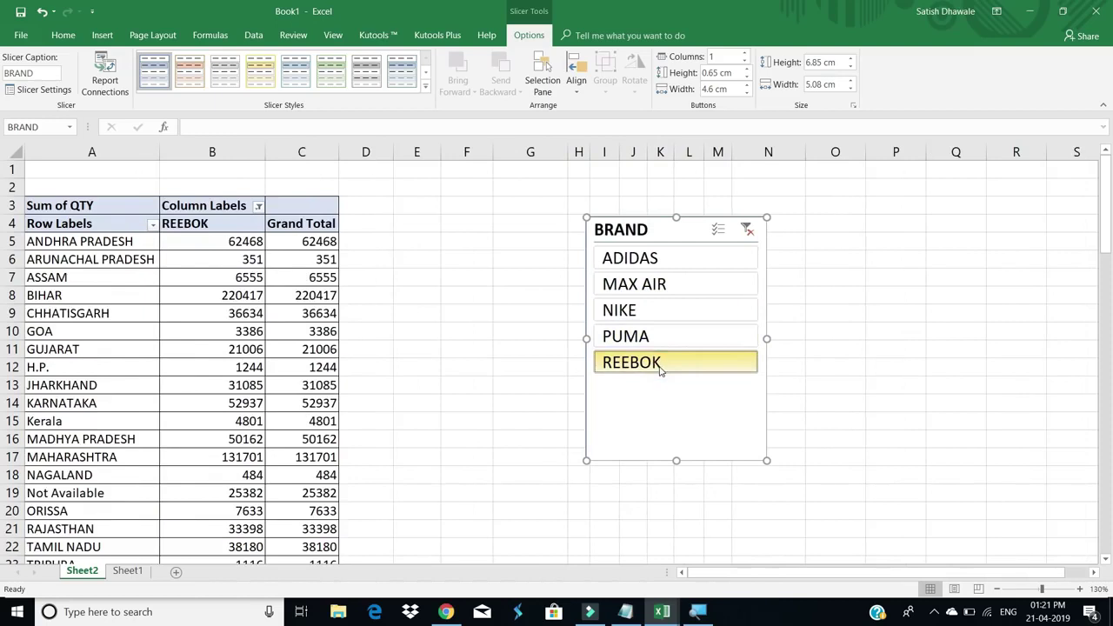
{"action": "left_click", "coordinate": [674, 259]}
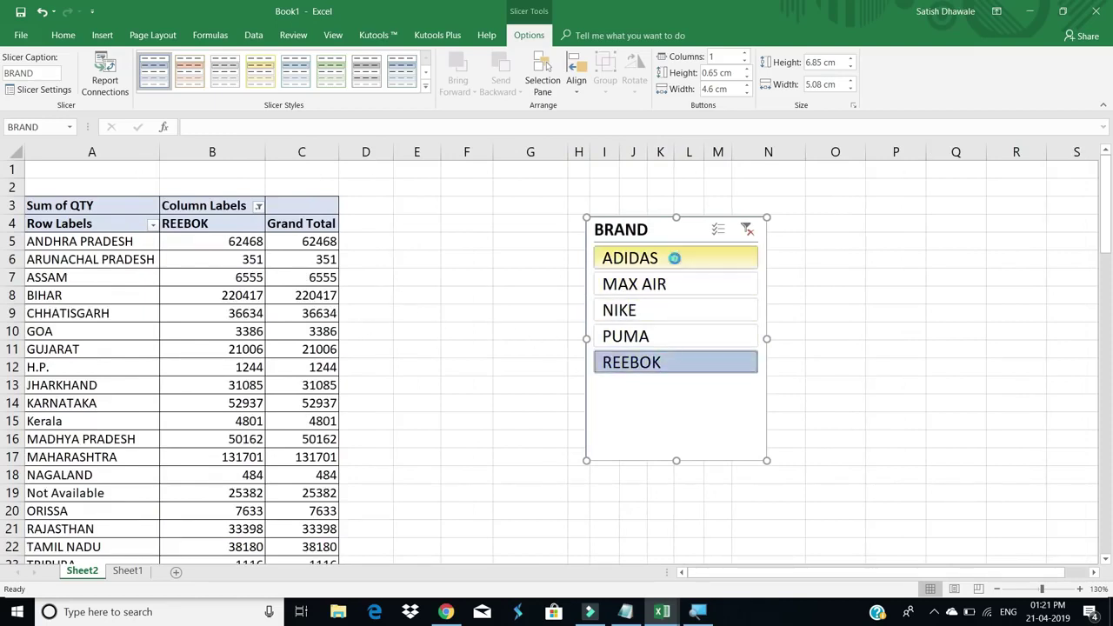
Step: Clear the BRAND slicer's filter and filter the PivotTable to ADIDAS only
{"action": "left_click", "coordinate": [795, 230]}
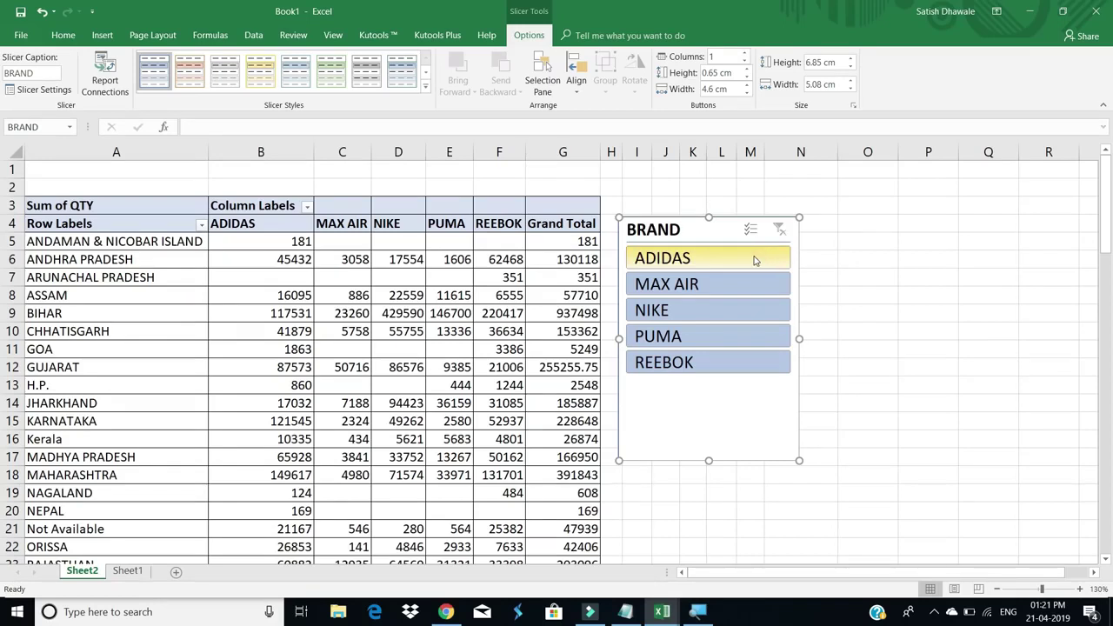
{"action": "left_click", "coordinate": [755, 260]}
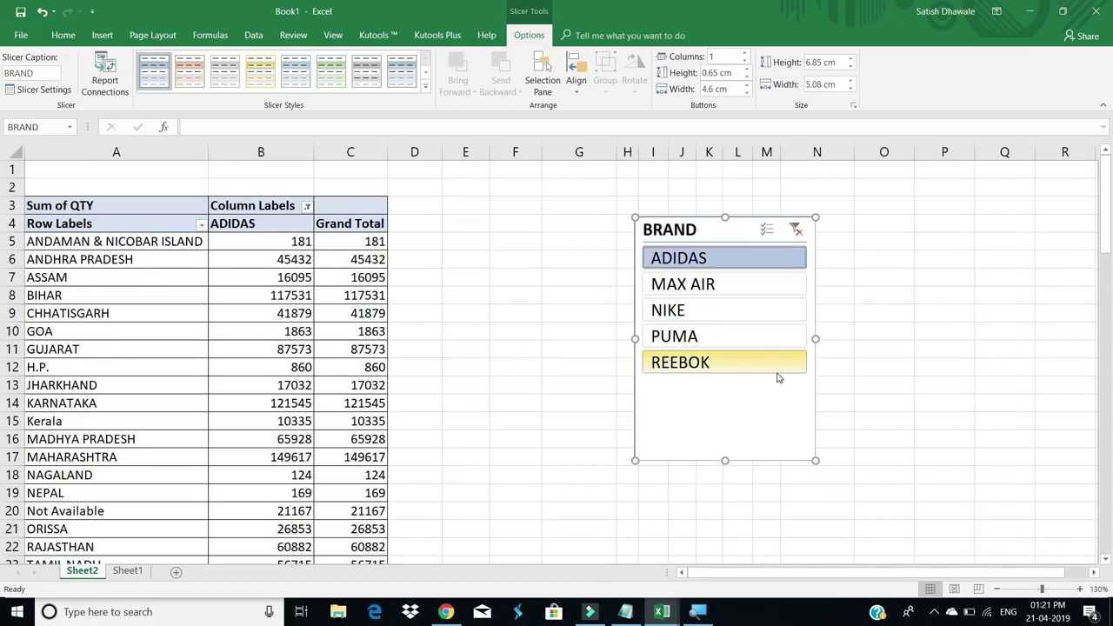
Step: Add PUMA and MAX AIR to the BRAND slicer selection, and clear the slicer's filter
{"action": "left_click", "coordinate": [745, 342], "text": "ctrl"}
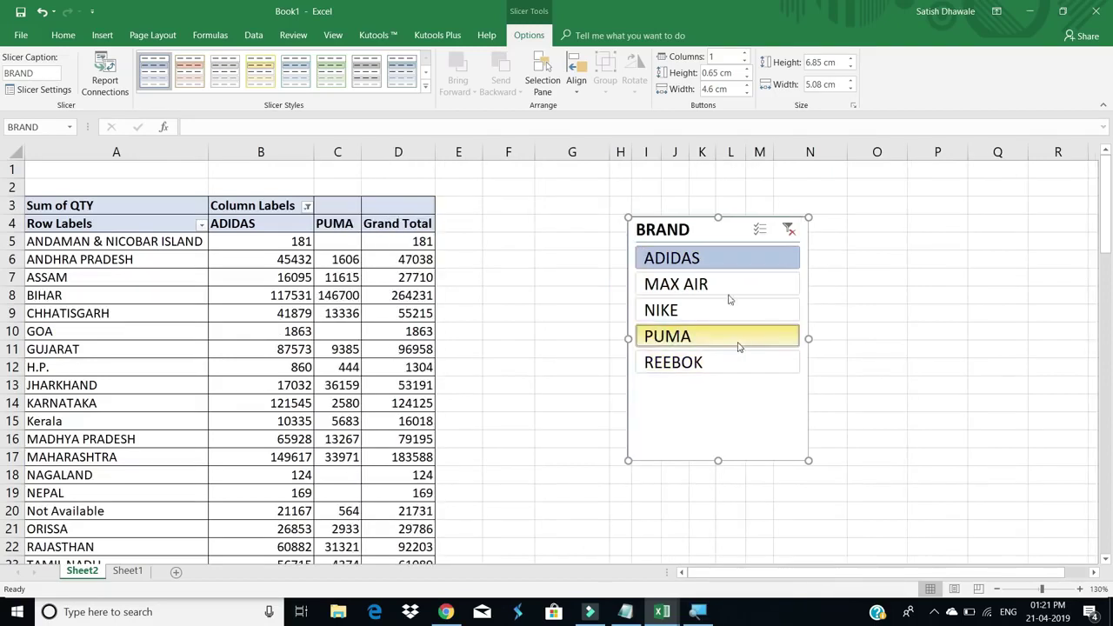
{"action": "left_click", "coordinate": [712, 292], "text": "ctrl"}
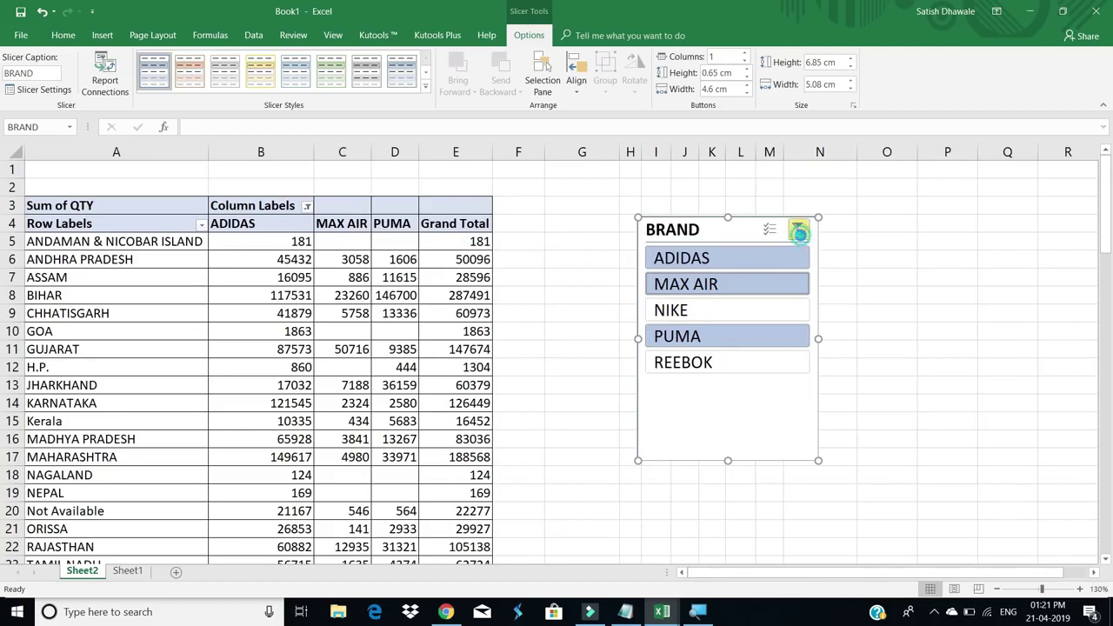
{"action": "left_click", "coordinate": [799, 231]}
Step: Move the BRAND slicer against the PivotTable's edge and insert a slicer for the STATE field
{"action": "left_click_drag", "start_coordinate": [698, 223], "coordinate": [679, 210]}
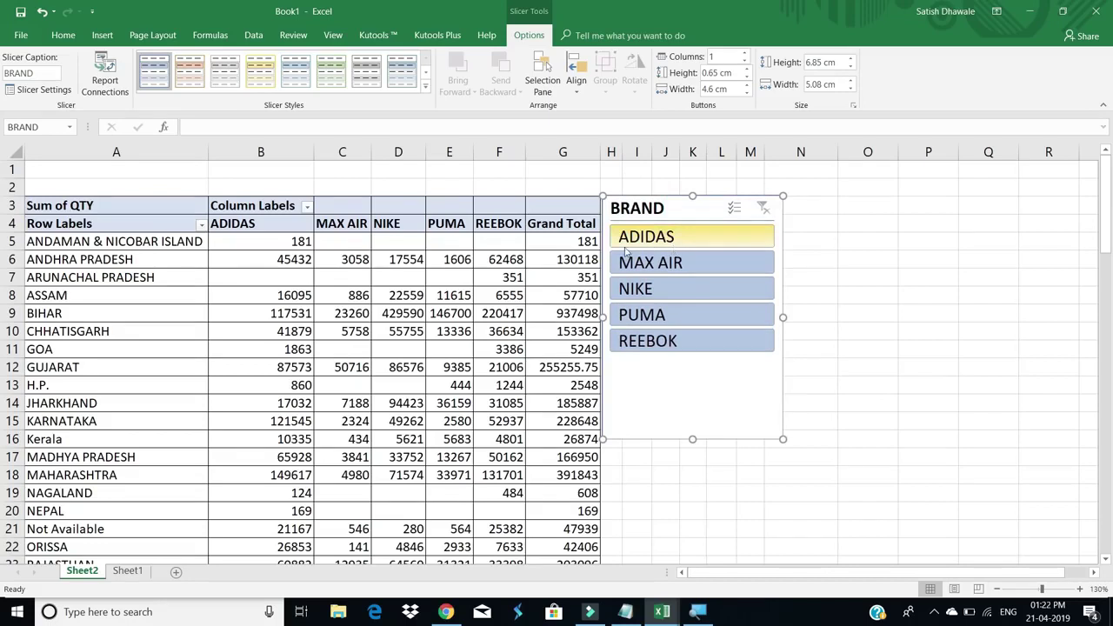
{"action": "left_click", "coordinate": [374, 247]}
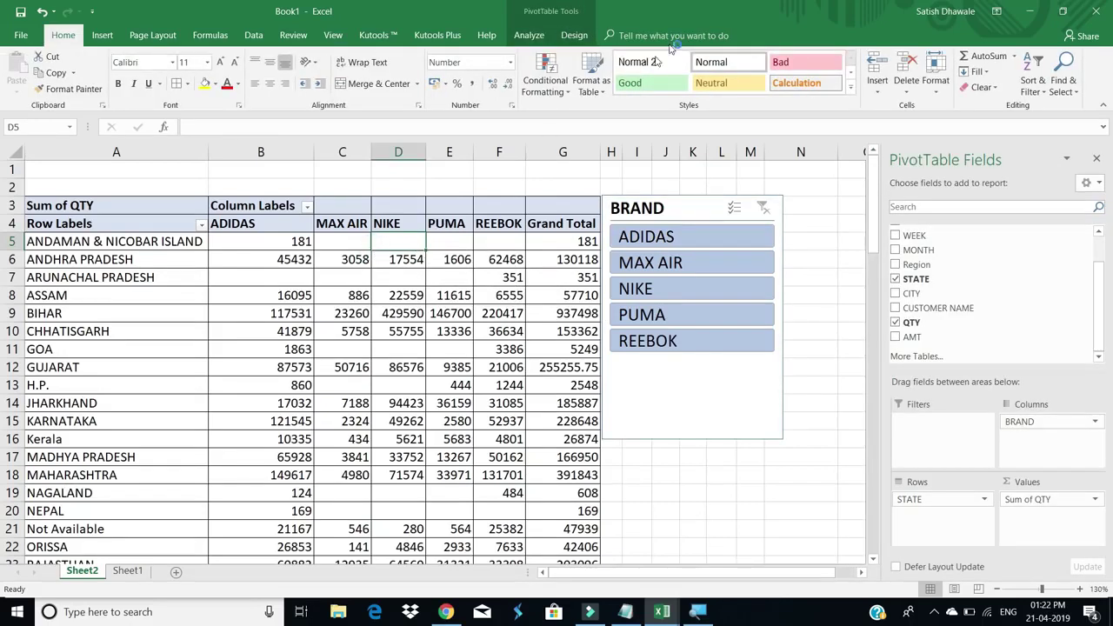
{"action": "left_click", "coordinate": [533, 35]}
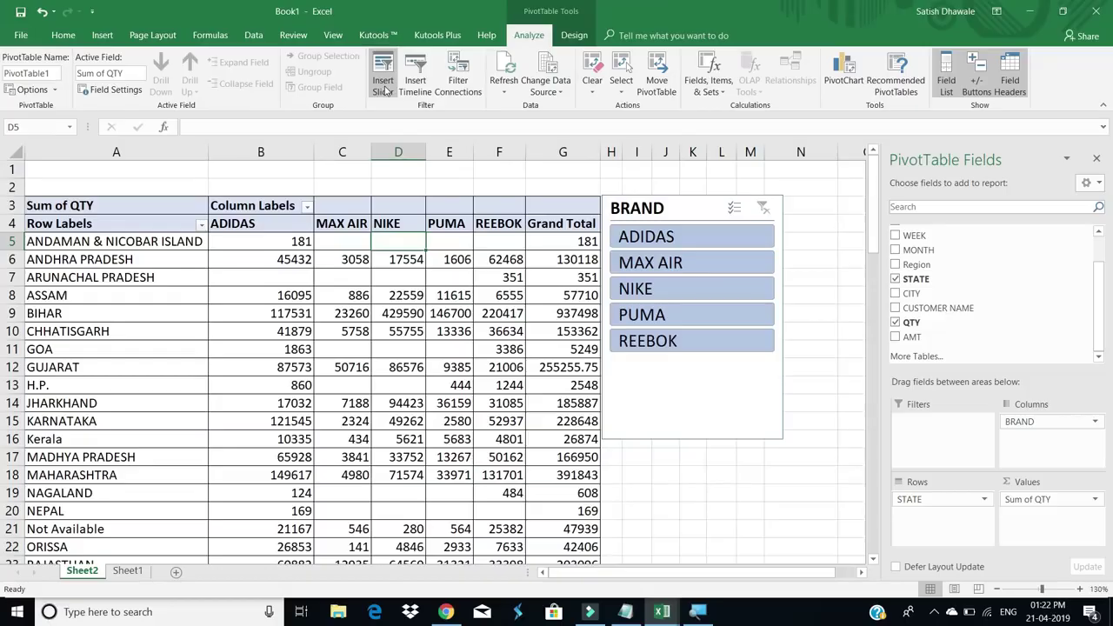
{"action": "left_click", "coordinate": [384, 85]}
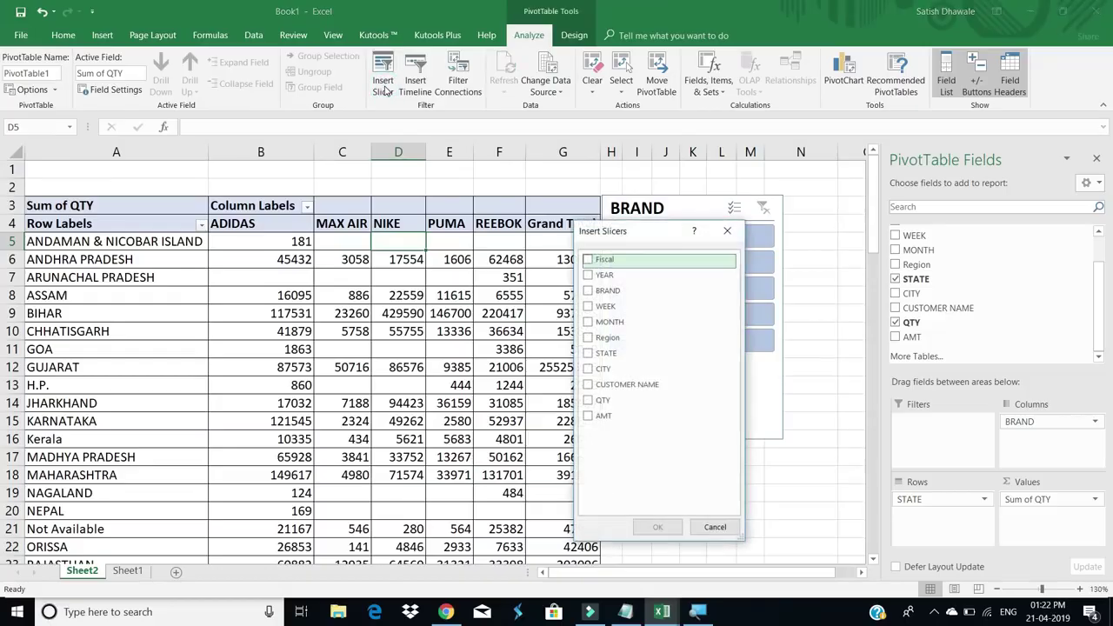
{"action": "left_click", "coordinate": [589, 322]}
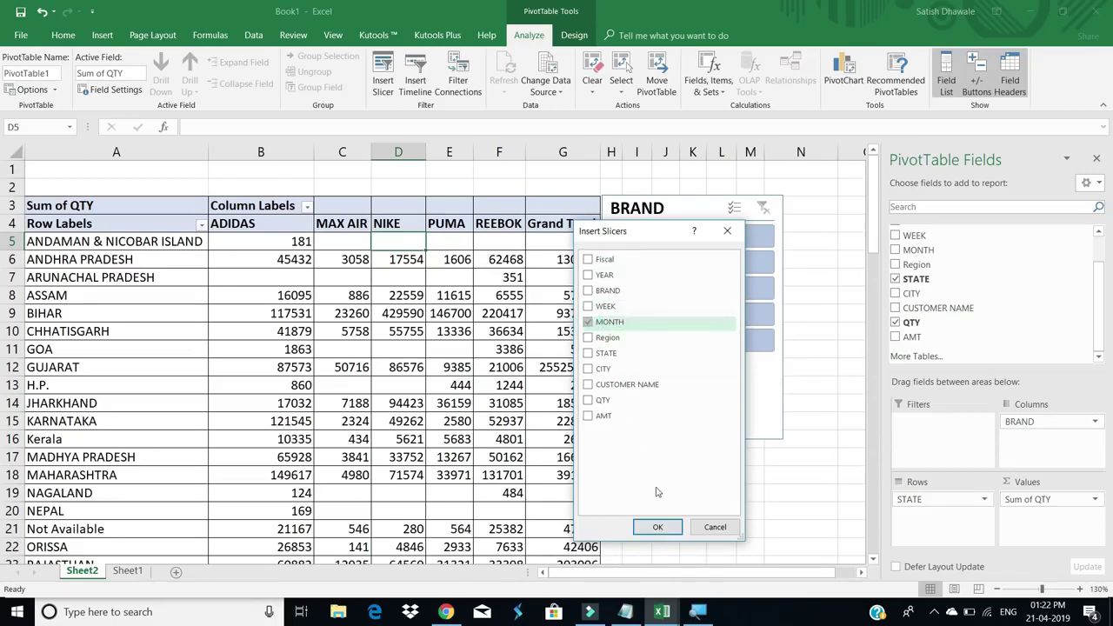
{"action": "left_click", "coordinate": [589, 322]}
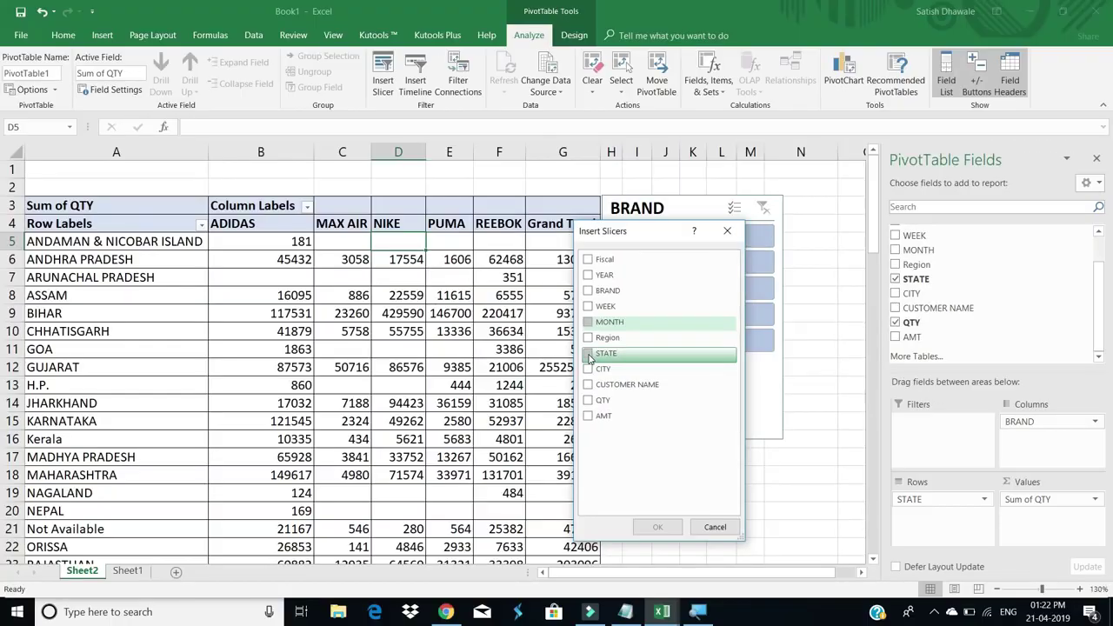
{"action": "left_click", "coordinate": [588, 356]}
{"action": "left_click", "coordinate": [658, 527]}
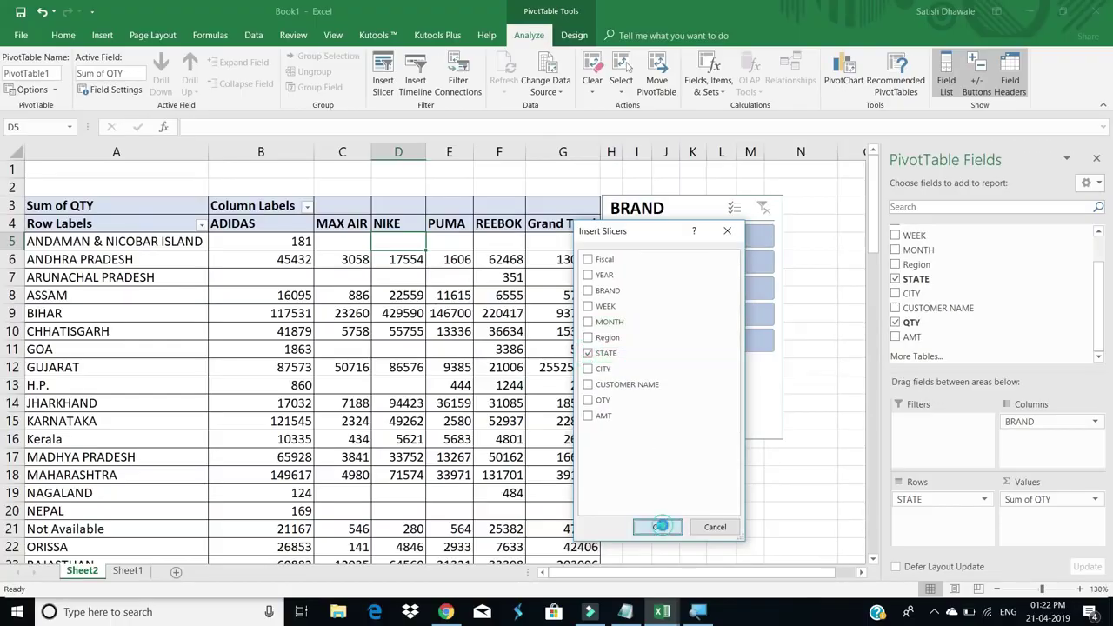
Step: Place the STATE slicer beside the PivotTable over the lower part of the BRAND slicer and widen it to about 12.71 cm
{"action": "left_click_drag", "start_coordinate": [432, 252], "coordinate": [851, 211]}
{"action": "mouse_move", "coordinate": [951, 276]}
{"action": "left_mouse_down"}
{"action": "mouse_move", "coordinate": [949, 398]}
{"action": "mouse_move", "coordinate": [951, 255]}
{"action": "left_mouse_up"}
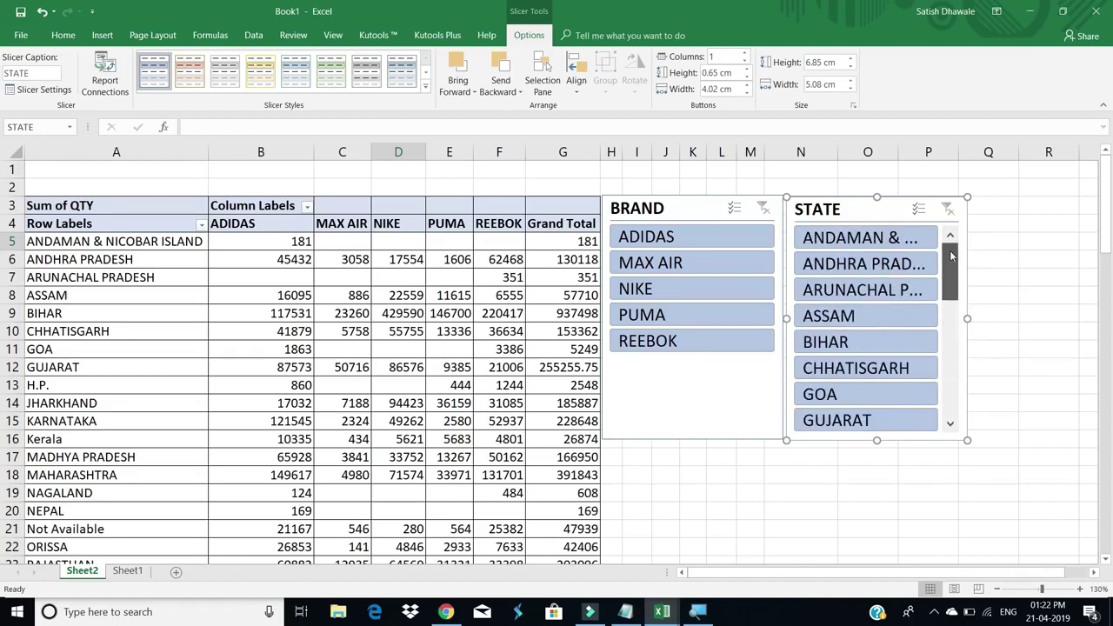
{"action": "left_click_drag", "start_coordinate": [866, 208], "coordinate": [677, 335]}
{"action": "left_click_drag", "start_coordinate": [793, 444], "coordinate": [970, 437]}
{"action": "left_click_drag", "start_coordinate": [1062, 433], "coordinate": [1061, 434]}
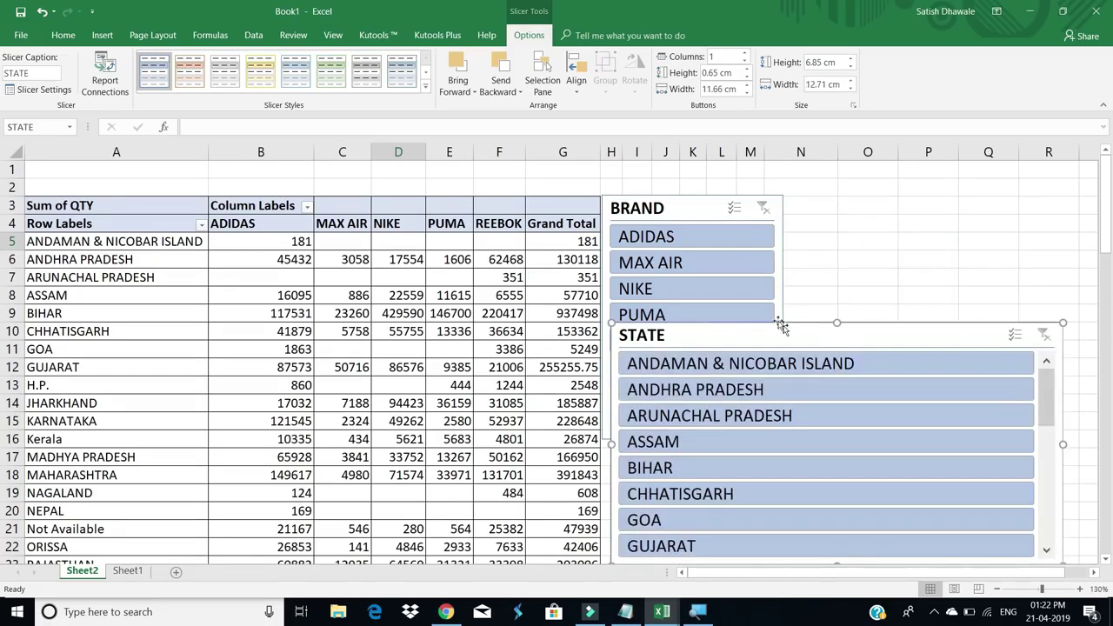
{"action": "mouse_move", "coordinate": [779, 330]}
{"action": "left_mouse_down"}
{"action": "mouse_move", "coordinate": [773, 297]}
{"action": "mouse_move", "coordinate": [780, 317]}
{"action": "left_mouse_up"}
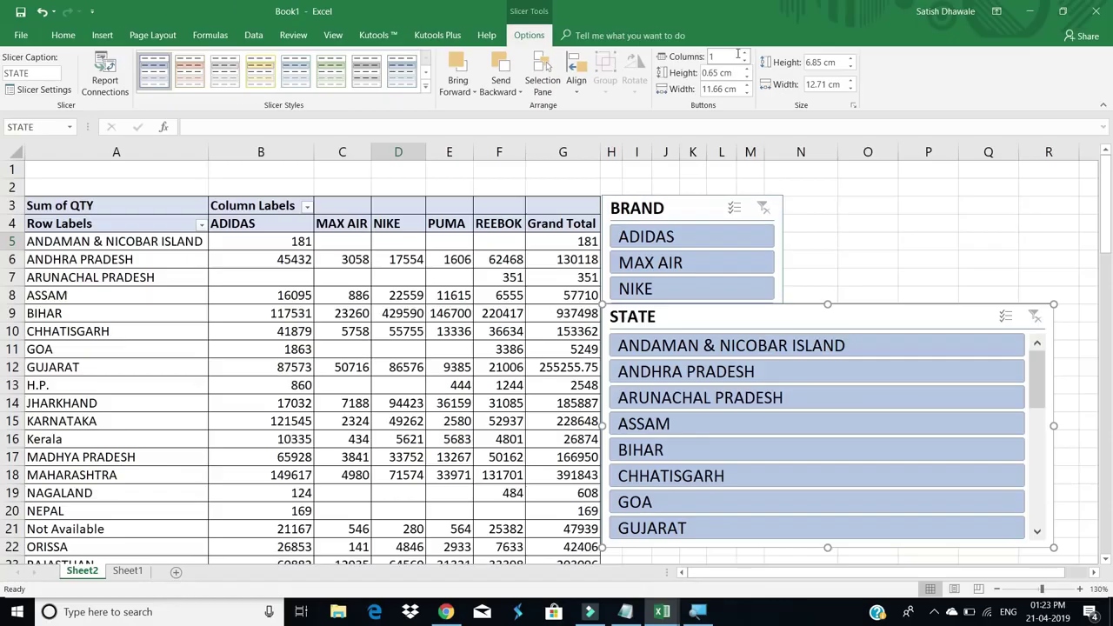
Step: Arrange the STATE slicer's buttons in 4 columns and shorten the slicer to about 5.91 cm
{"action": "left_click", "coordinate": [745, 55]}
{"action": "left_click", "coordinate": [746, 55]}
{"action": "left_click", "coordinate": [745, 55]}
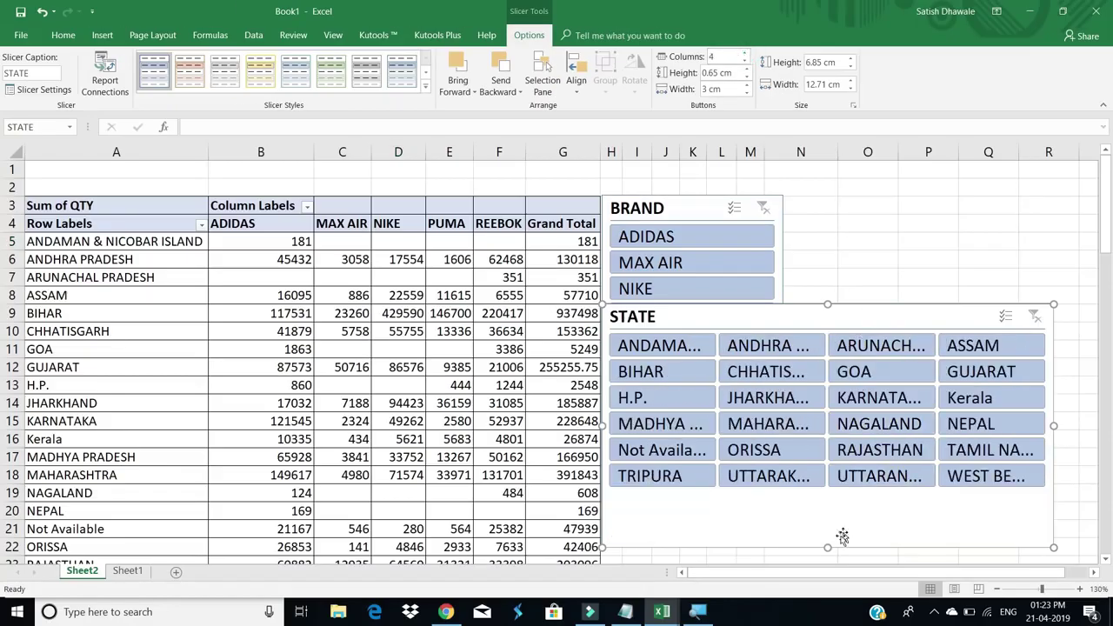
{"action": "left_click_drag", "start_coordinate": [827, 546], "coordinate": [827, 515]}
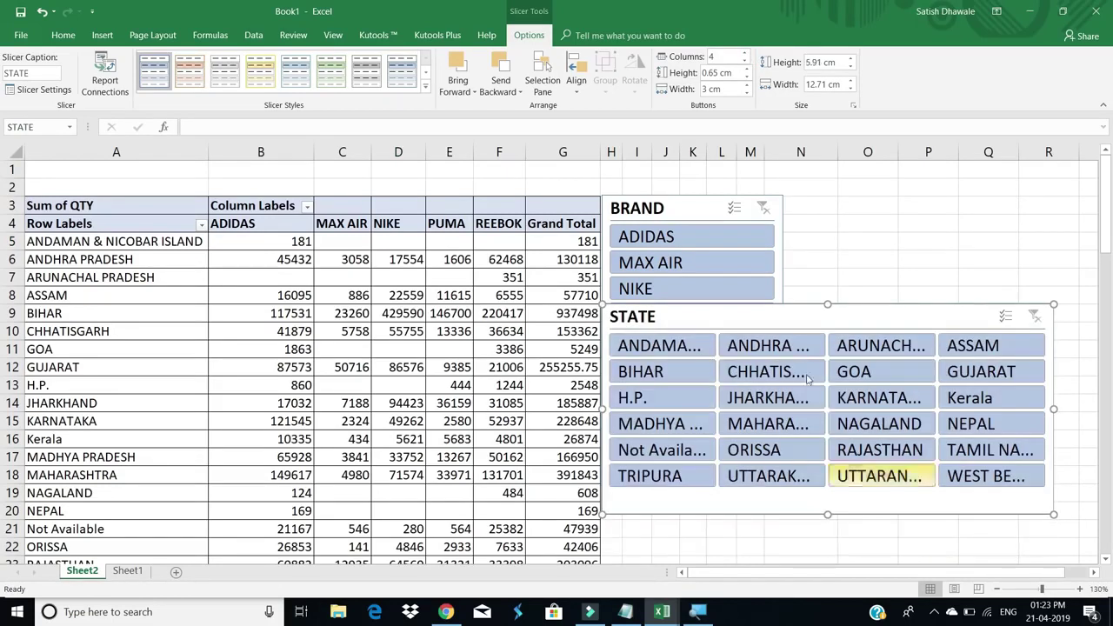
Step: Rearrange the slicers so STATE sits beside the PivotTable's header rows and BRAND sits below it
{"action": "left_click_drag", "start_coordinate": [767, 314], "coordinate": [771, 339]}
{"action": "left_click_drag", "start_coordinate": [678, 210], "coordinate": [832, 185]}
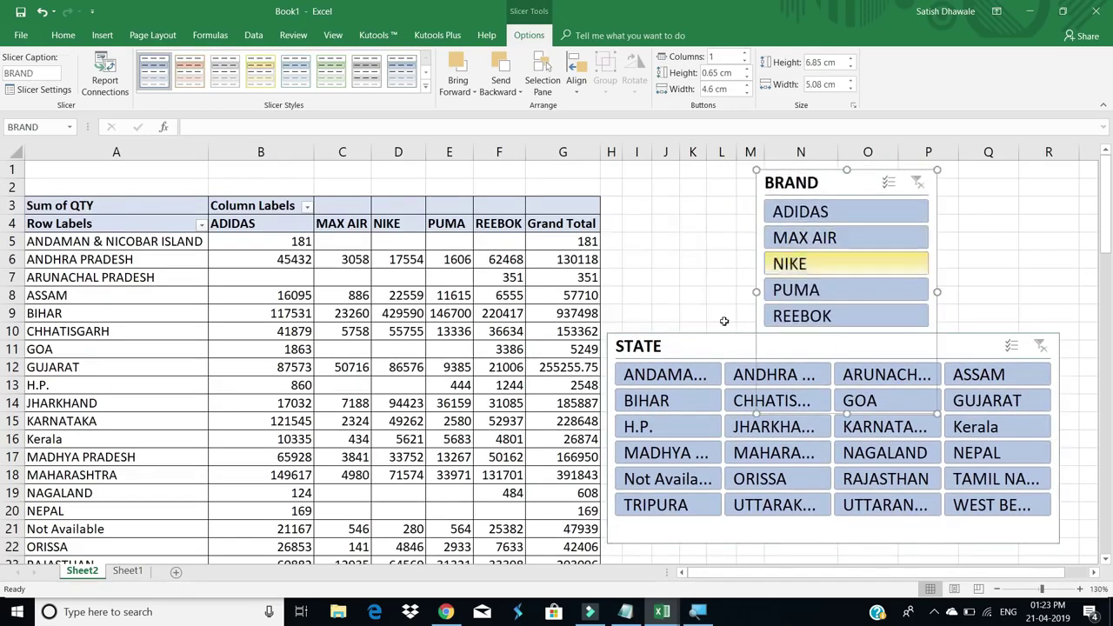
{"action": "left_click_drag", "start_coordinate": [701, 344], "coordinate": [698, 221]}
{"action": "left_click_drag", "start_coordinate": [781, 181], "coordinate": [627, 441]}
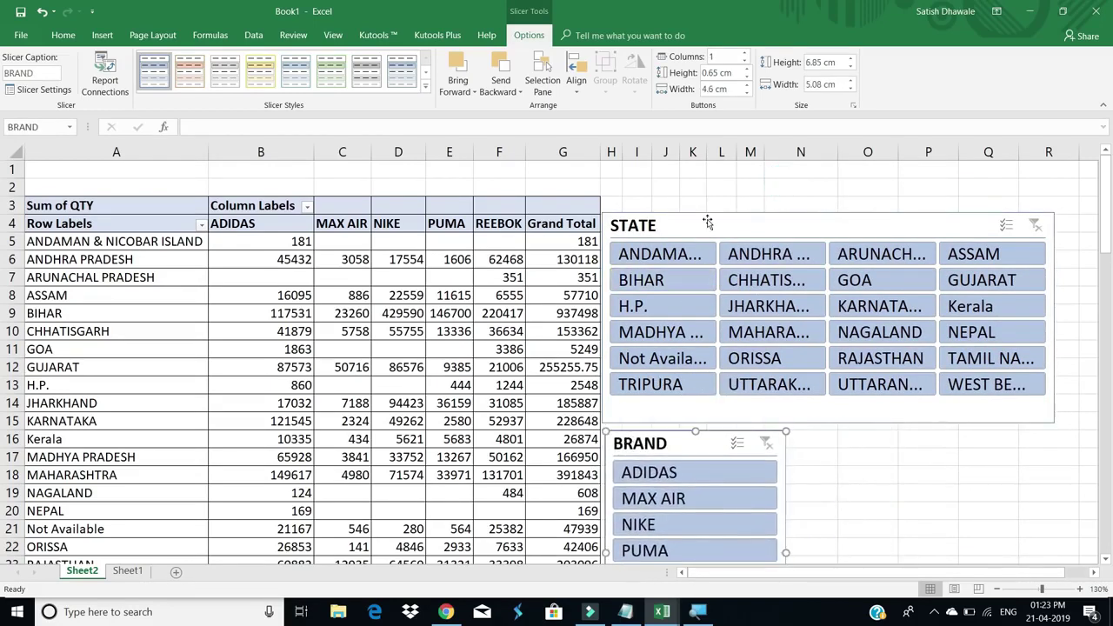
{"action": "left_click_drag", "start_coordinate": [708, 226], "coordinate": [707, 216]}
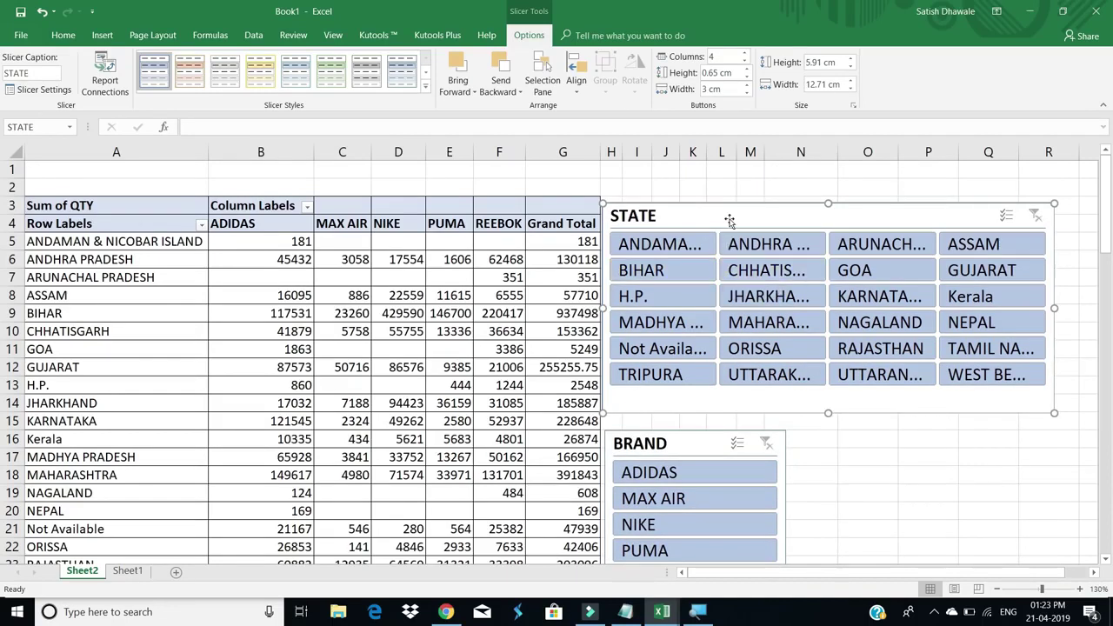
{"action": "left_click_drag", "start_coordinate": [728, 219], "coordinate": [728, 210]}
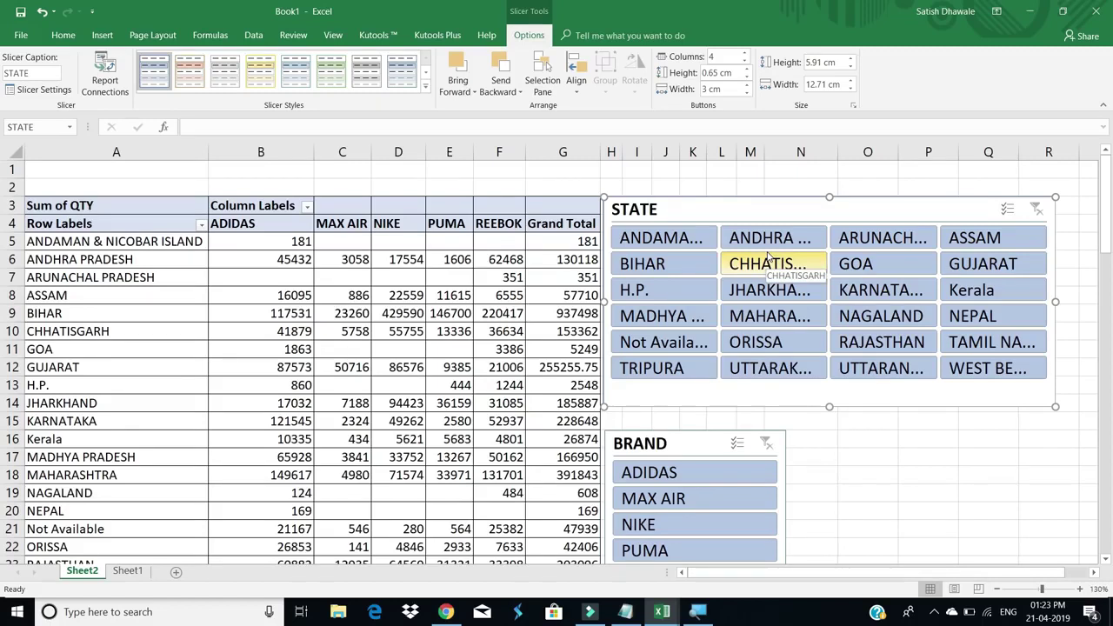
Step: Filter the PivotTable with the STATE slicer by ANDAMAN & NICOBAR ISLAND and ANDHRA PRADESH one at a time, then clear the filter
{"action": "left_click", "coordinate": [685, 242]}
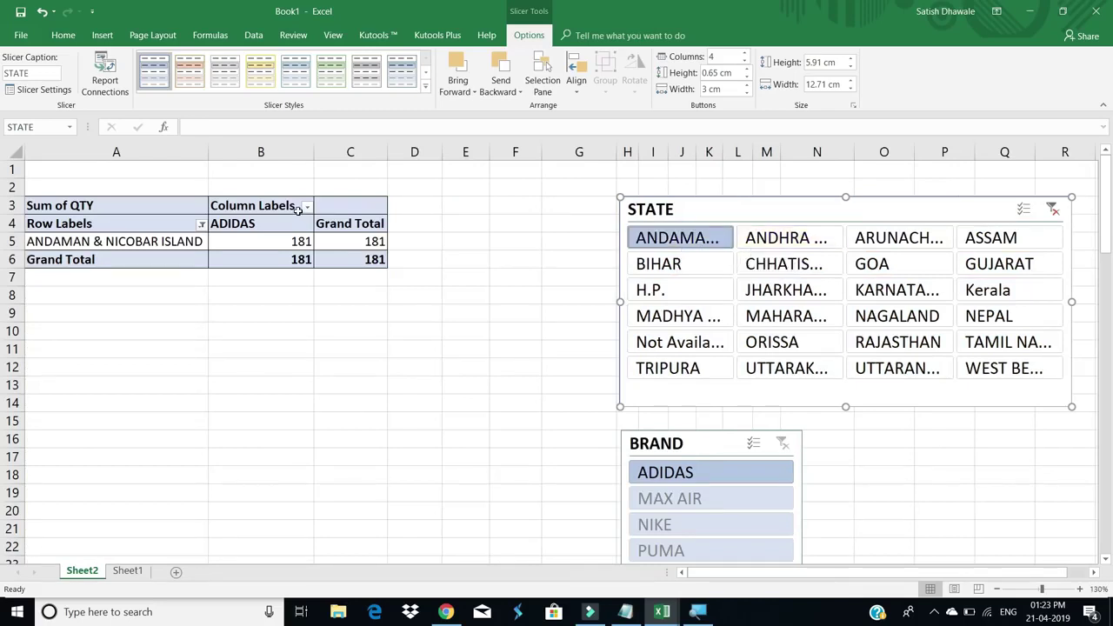
{"action": "left_click", "coordinate": [794, 247]}
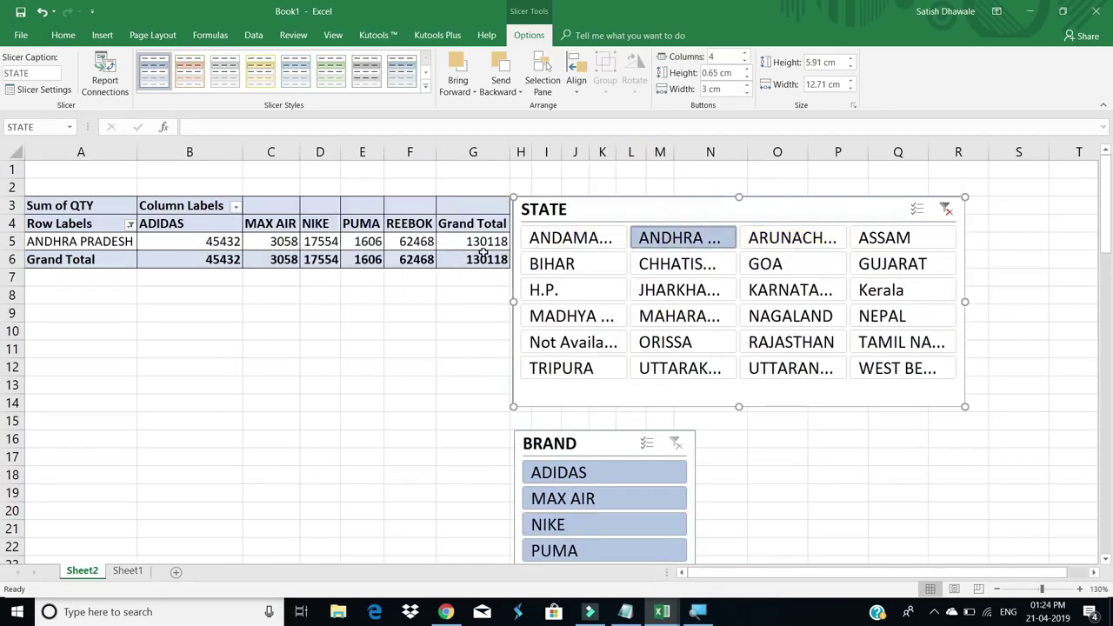
{"action": "left_click", "coordinate": [946, 211]}
Step: Move the BRAND slicer closer to the STATE slicer and set its buttons to 0.7 cm high and 4.8 cm wide
{"action": "left_click_drag", "start_coordinate": [683, 443], "coordinate": [683, 428]}
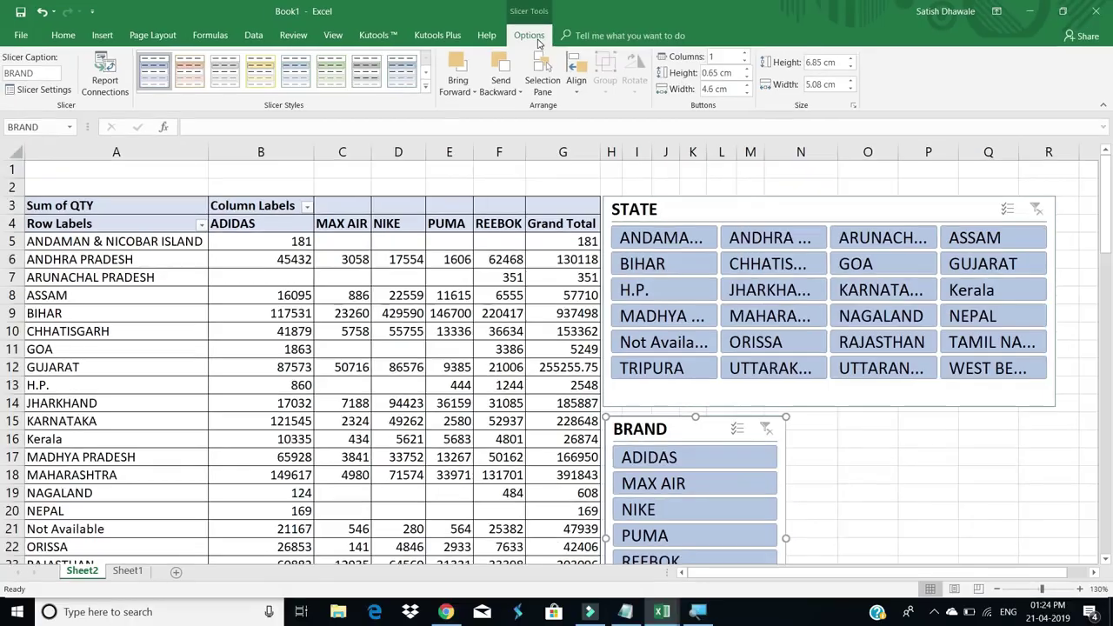
{"action": "left_click", "coordinate": [745, 69]}
{"action": "left_click", "coordinate": [745, 70]}
{"action": "left_click", "coordinate": [745, 76]}
{"action": "left_click", "coordinate": [746, 86]}
{"action": "left_click", "coordinate": [746, 86]}
{"action": "left_click", "coordinate": [747, 90]}
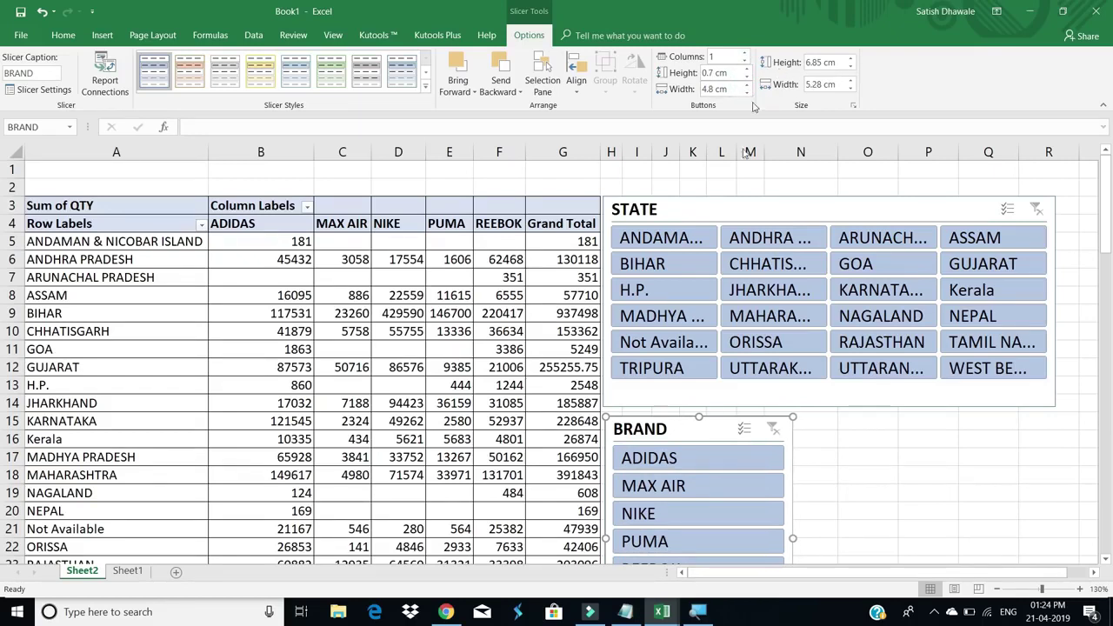
Step: Move the BRAND slicer up under the STATE slicer's lower edge and apply the dark green slicer style
{"action": "left_click_drag", "start_coordinate": [674, 432], "coordinate": [674, 389]}
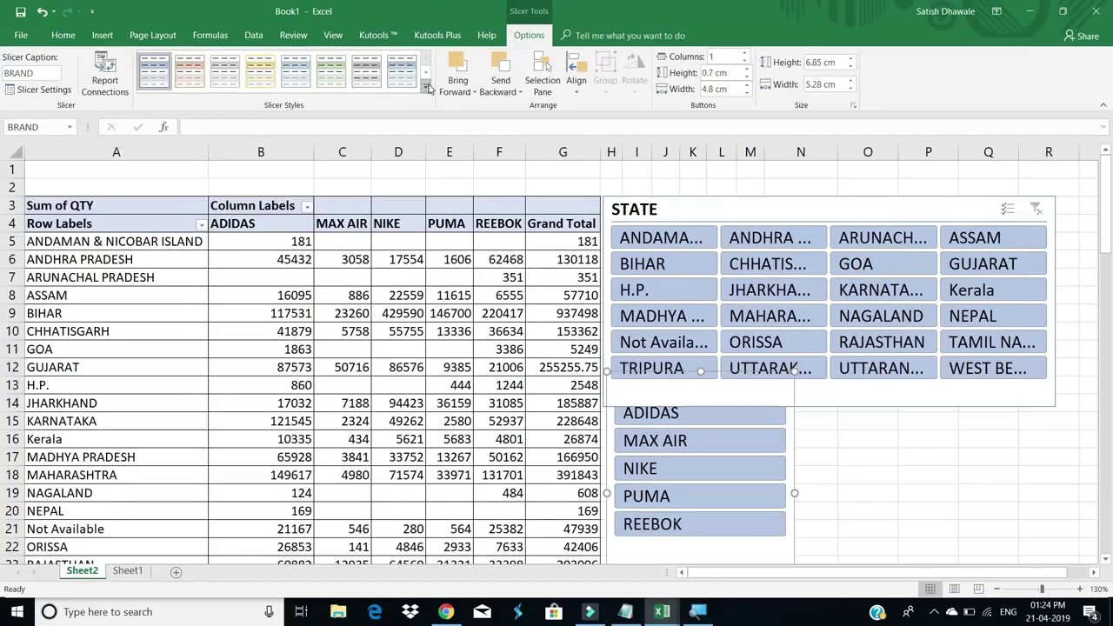
{"action": "left_click", "coordinate": [429, 90]}
{"action": "left_click", "coordinate": [336, 133]}
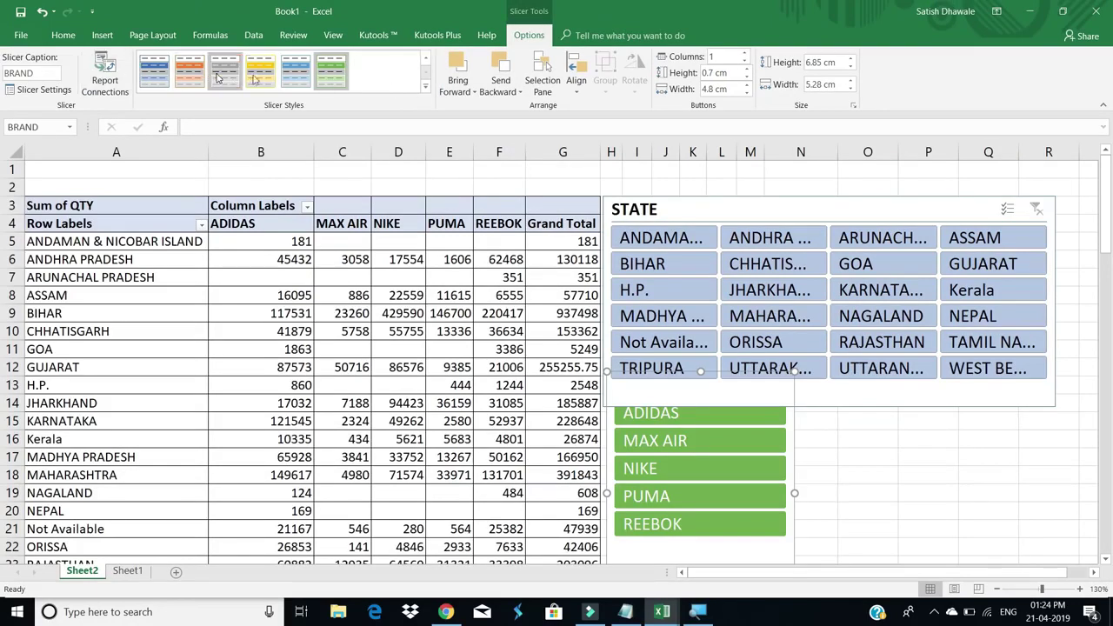
Step: Start a new custom slicer style and look through the slicer elements that can be formatted
{"action": "left_click", "coordinate": [424, 91]}
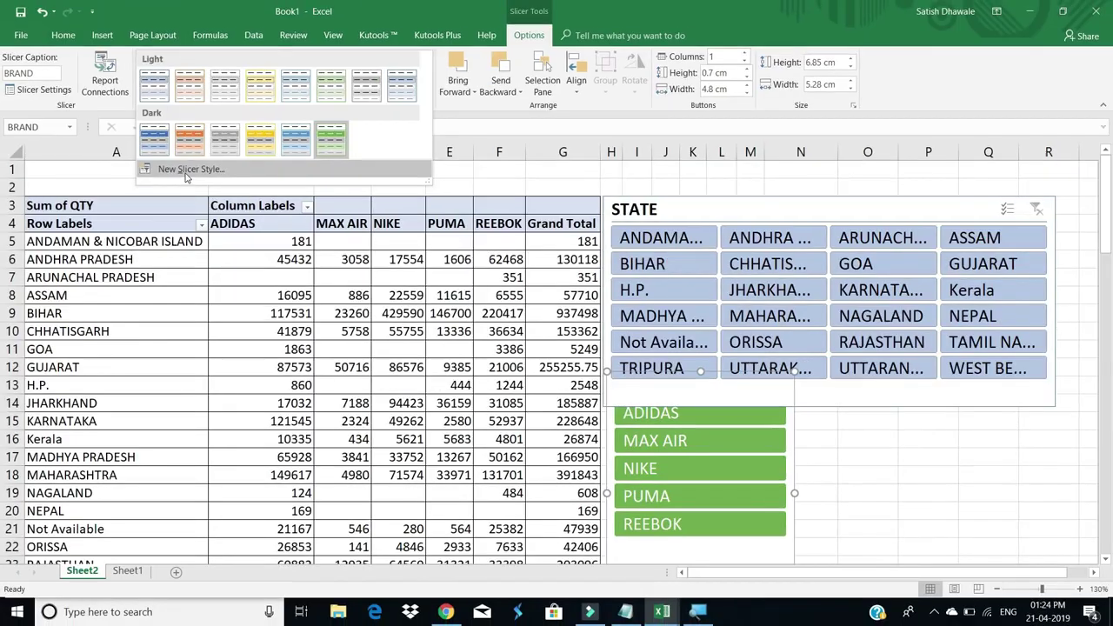
{"action": "left_click", "coordinate": [185, 171]}
{"action": "left_click_drag", "start_coordinate": [534, 243], "coordinate": [329, 186]}
{"action": "left_click", "coordinate": [285, 248]}
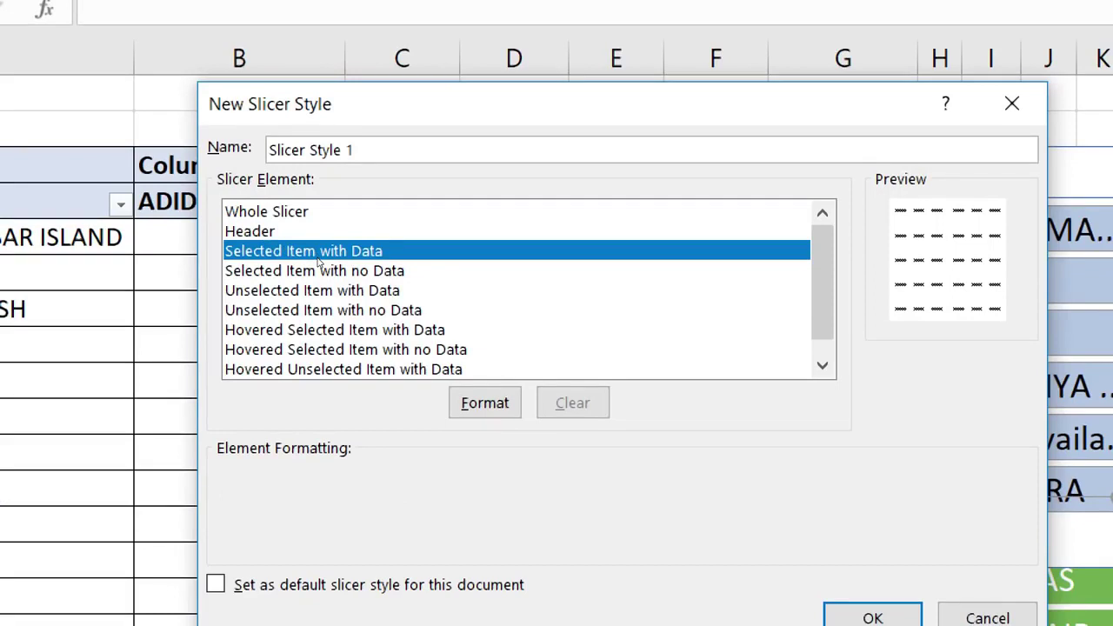
{"action": "left_click", "coordinate": [319, 264]}
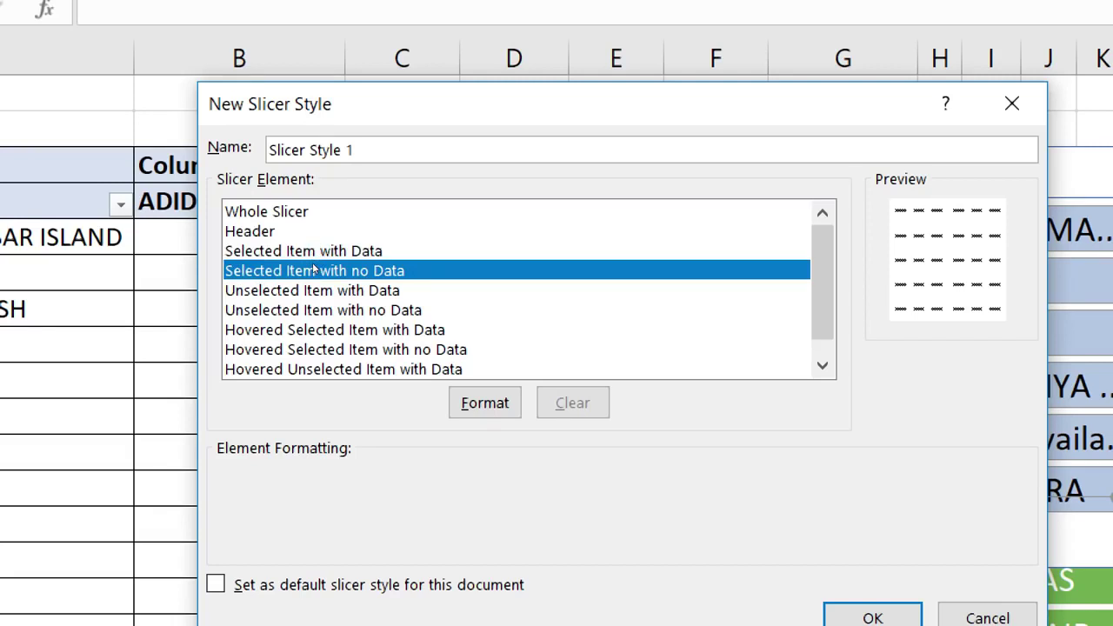
{"action": "key", "text": "Down"}
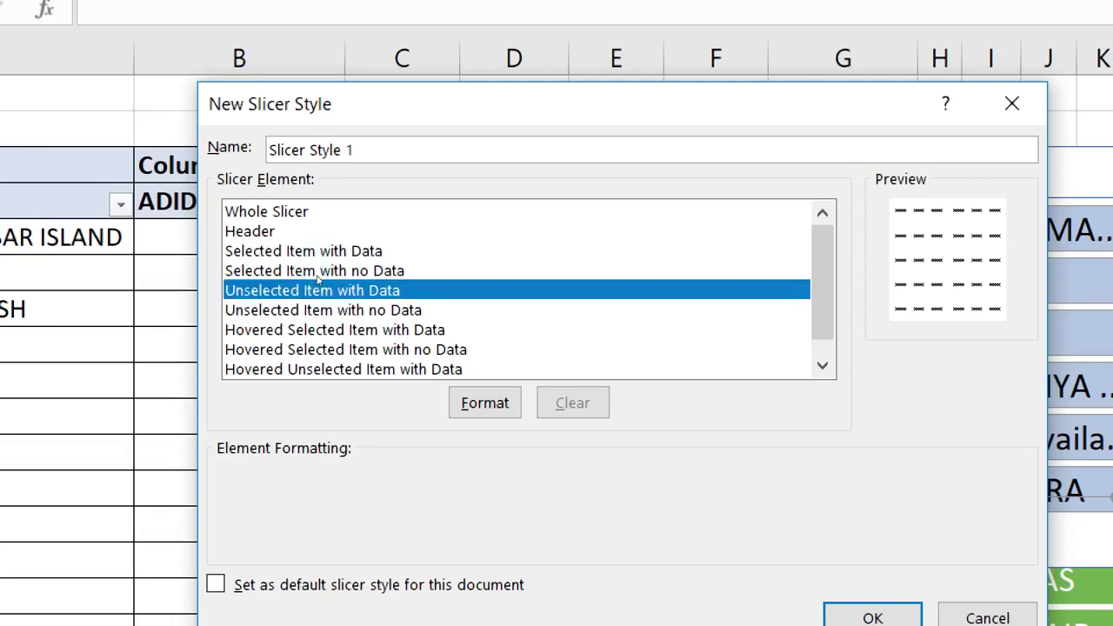
{"action": "key", "text": "Down"}
{"action": "key", "text": "Home"}
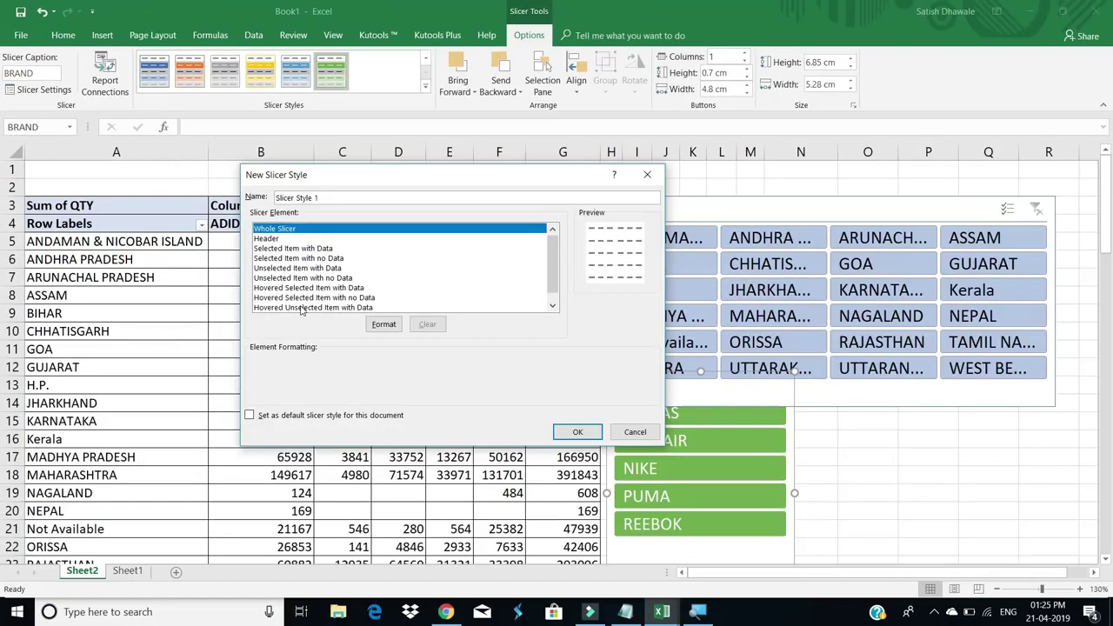
Step: Select the Whole Slicer element and name the new slicer style "my slicer"
{"action": "left_click", "coordinate": [296, 198]}
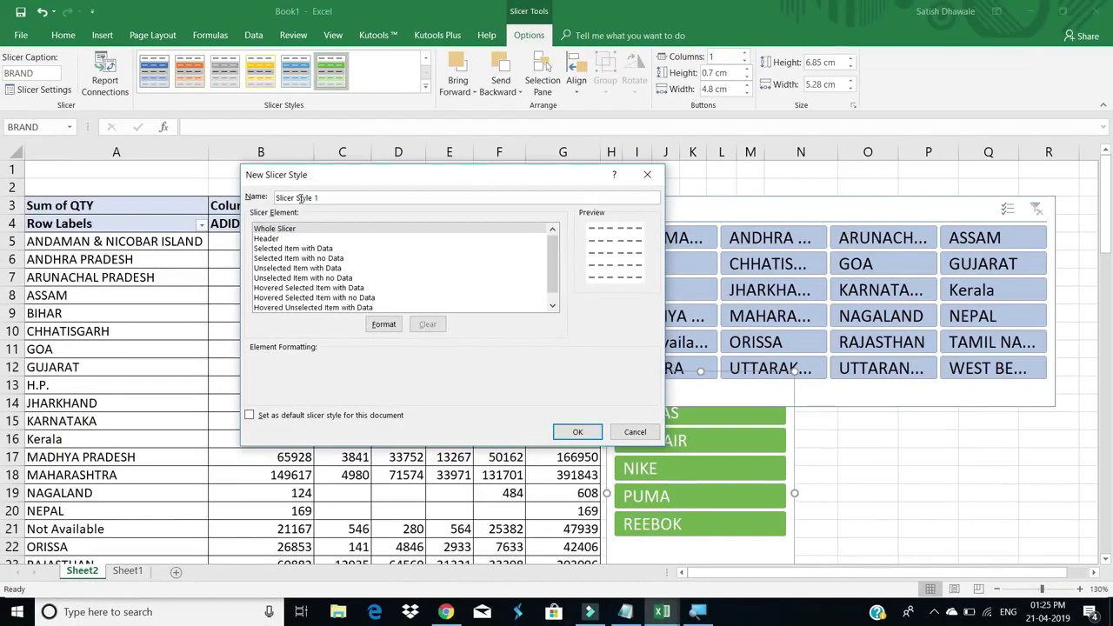
{"action": "left_click", "coordinate": [313, 248]}
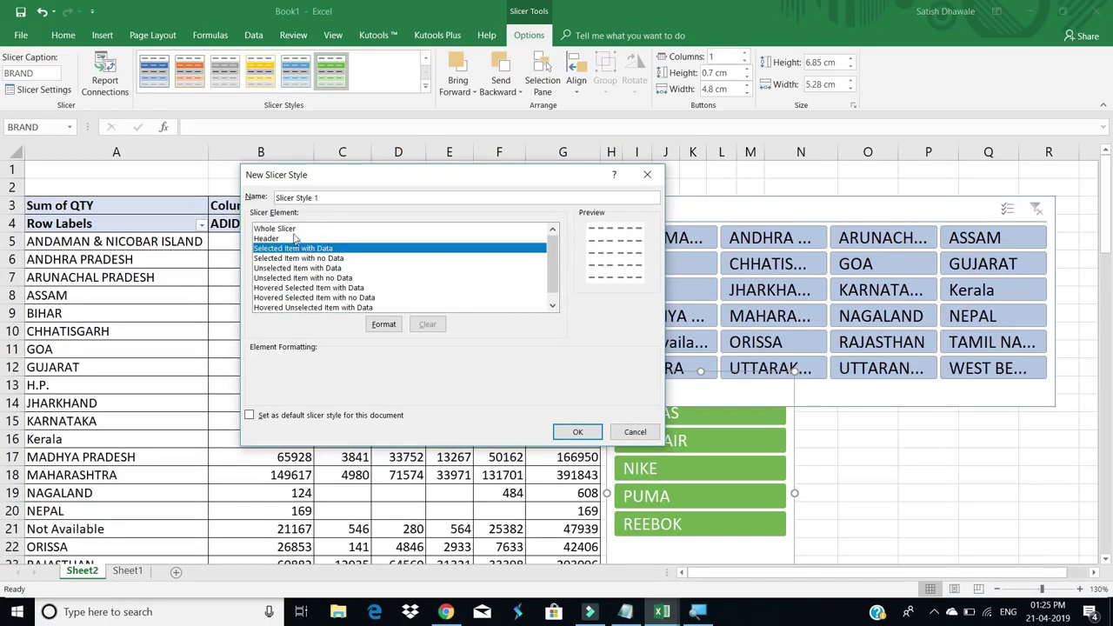
{"action": "left_click", "coordinate": [293, 230]}
{"action": "left_click", "coordinate": [335, 200]}
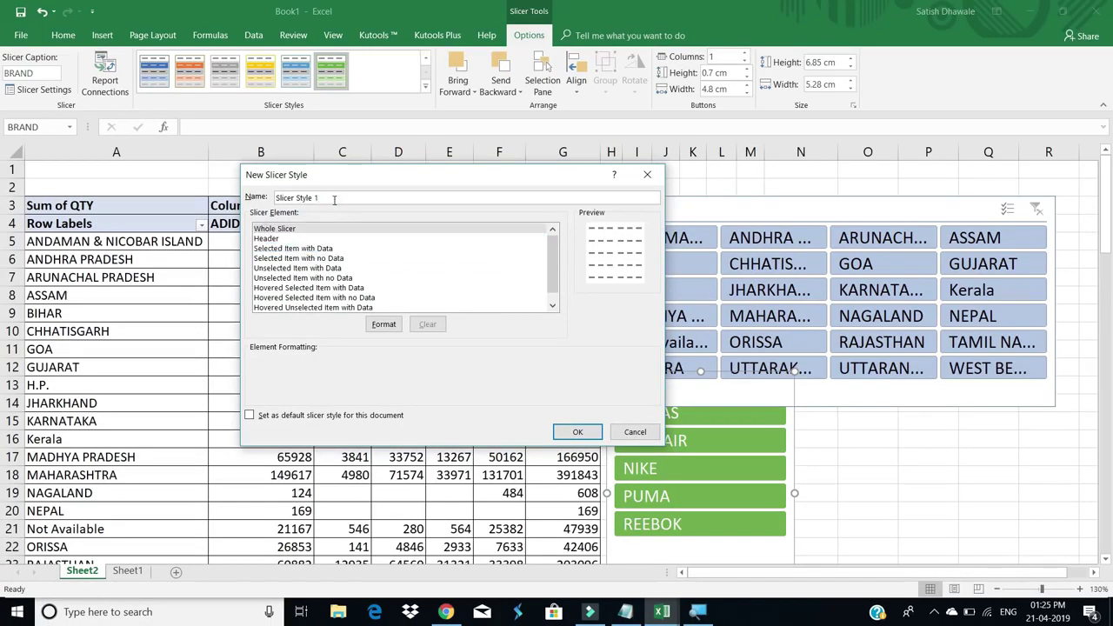
{"action": "key", "text": "BackSpace"}
{"action": "key", "text": "BackSpace"}
{"action": "key", "text": "BackSpace"}
{"action": "key", "text": "BackSpace"}
{"action": "key", "text": "BackSpace"}
{"action": "key", "text": "BackSpace"}
{"action": "key", "text": "BackSpace"}
{"action": "key", "text": "BackSpace"}
{"action": "key", "text": "BackSpace"}
{"action": "key", "text": "BackSpace"}
{"action": "key", "text": "BackSpace"}
{"action": "key", "text": "BackSpace"}
{"action": "key", "text": "BackSpace"}
{"action": "type", "text": "my slicer"}
Step: Fill the Whole Slicer element of the new style with a black background
{"action": "left_click", "coordinate": [385, 325]}
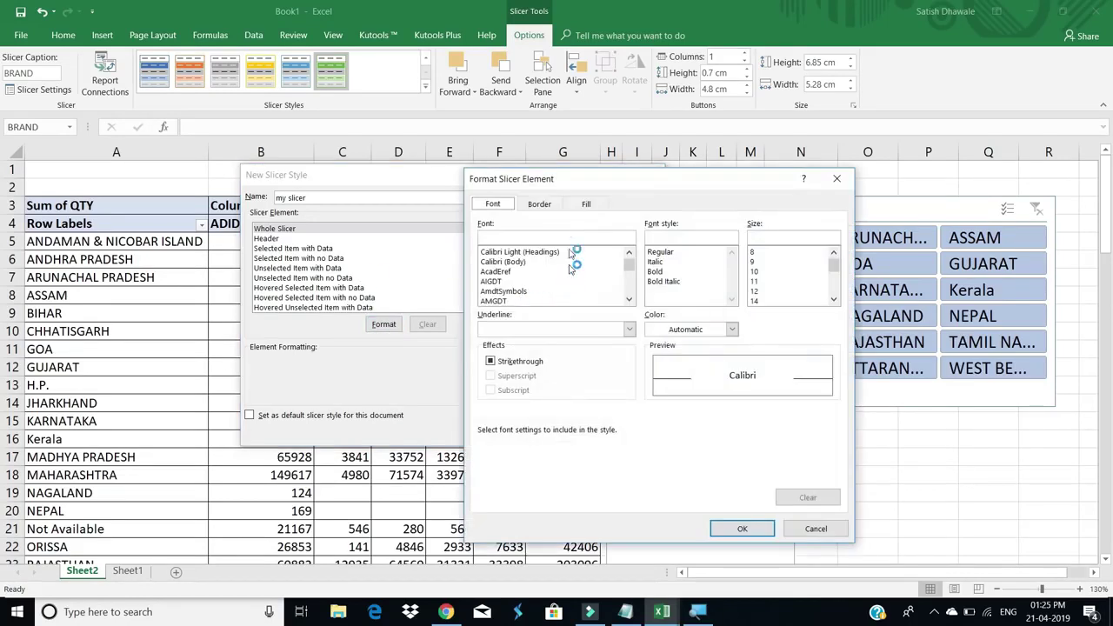
{"action": "left_click", "coordinate": [586, 206]}
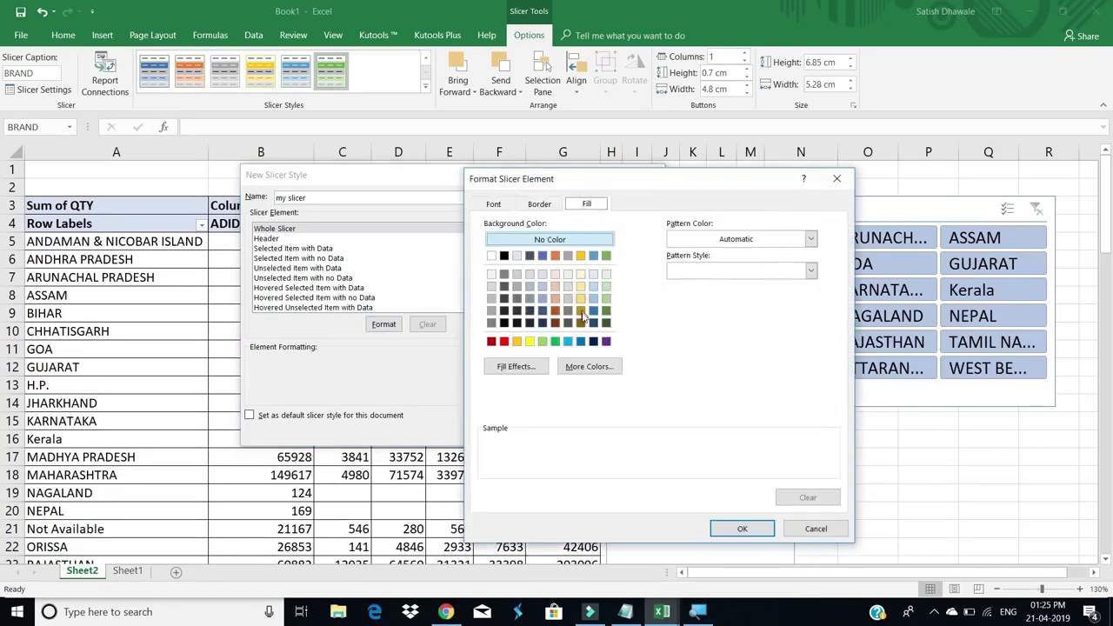
{"action": "left_click", "coordinate": [518, 323]}
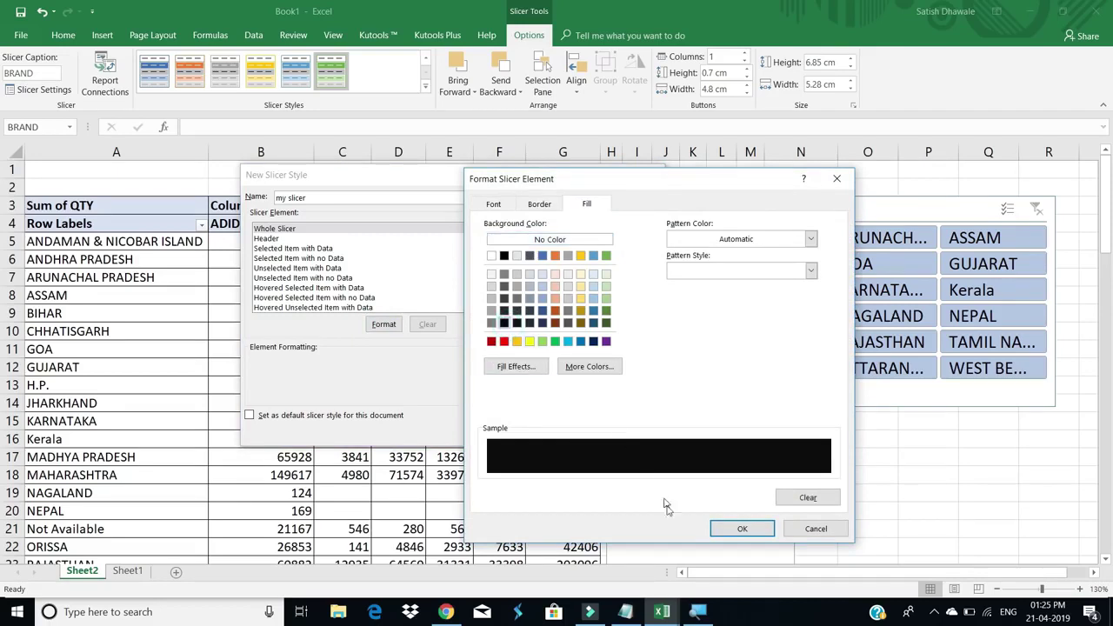
{"action": "left_click", "coordinate": [735, 529]}
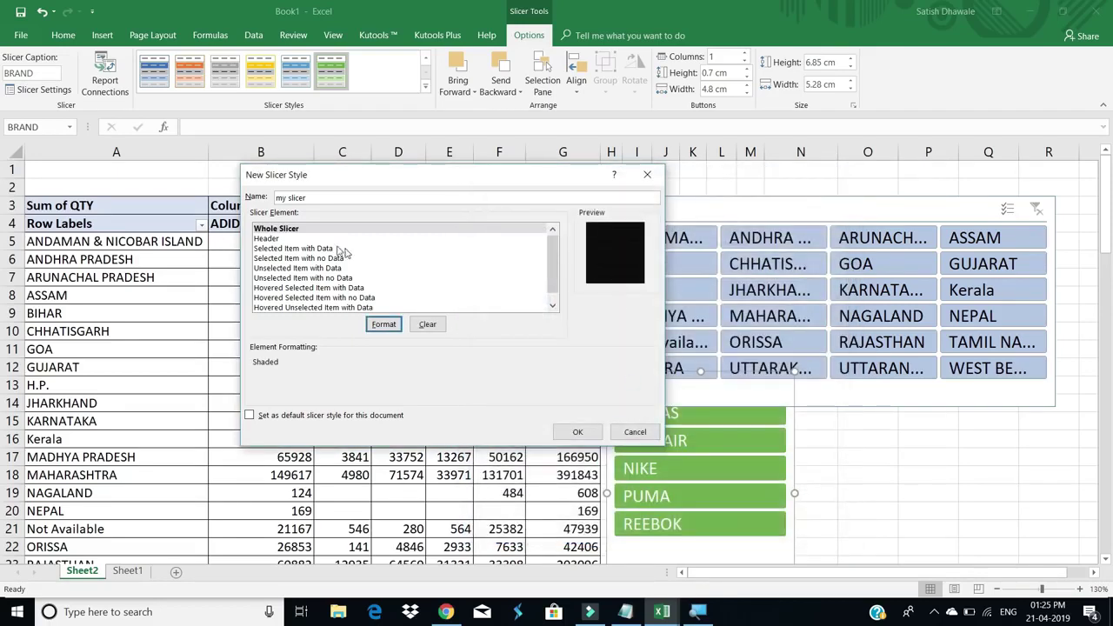
Step: Give the Header element of the new slicer style a white background fill
{"action": "left_click", "coordinate": [280, 239]}
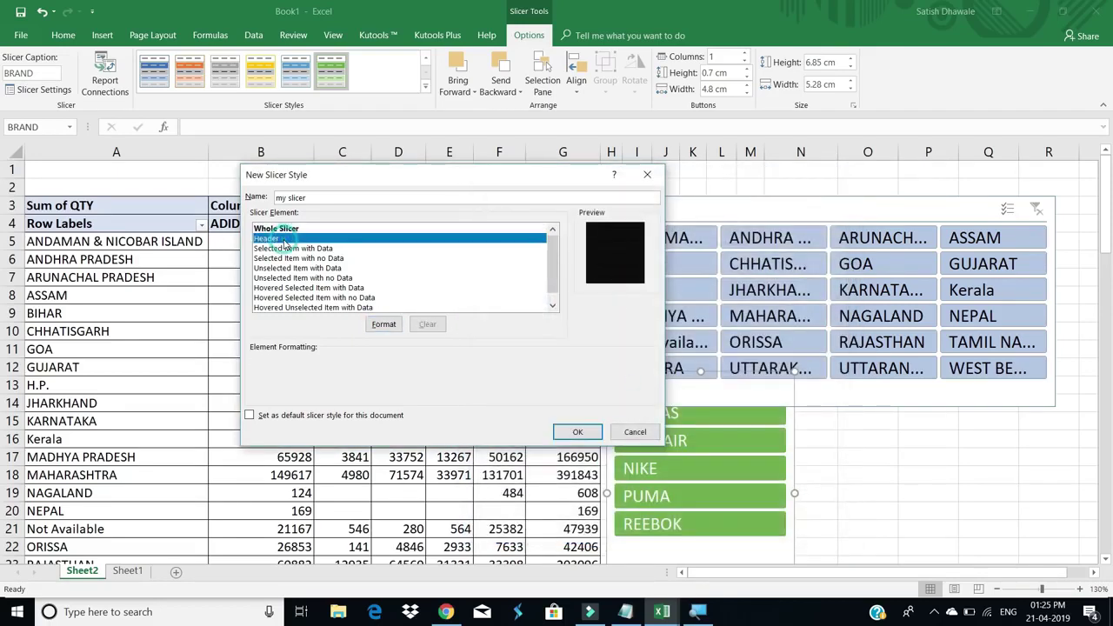
{"action": "left_click", "coordinate": [380, 324]}
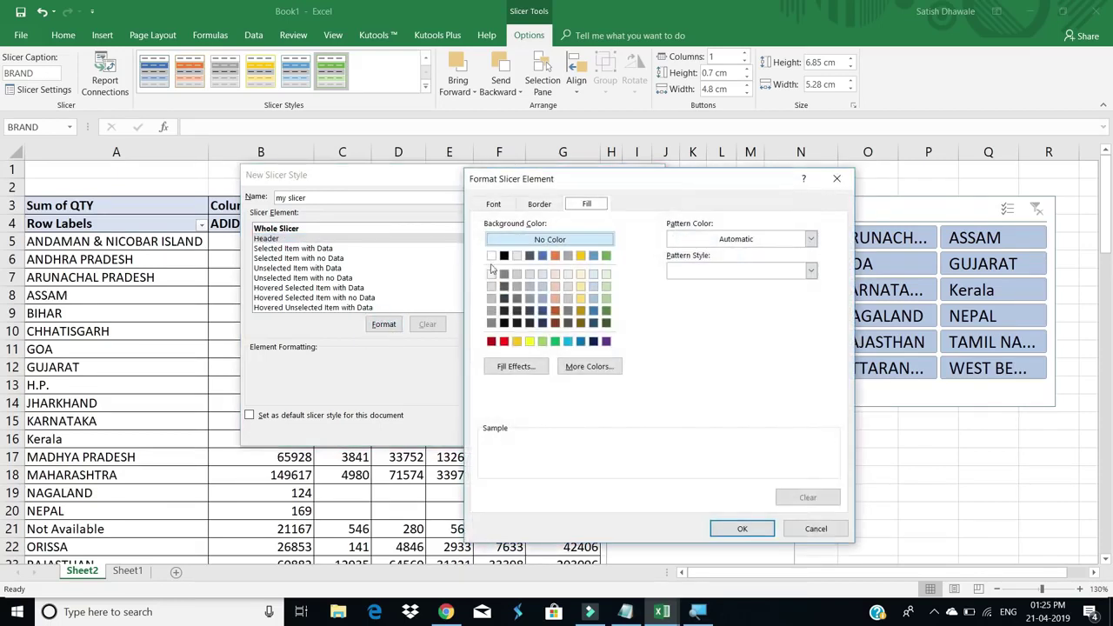
{"action": "left_click", "coordinate": [492, 255]}
{"action": "left_click", "coordinate": [735, 532]}
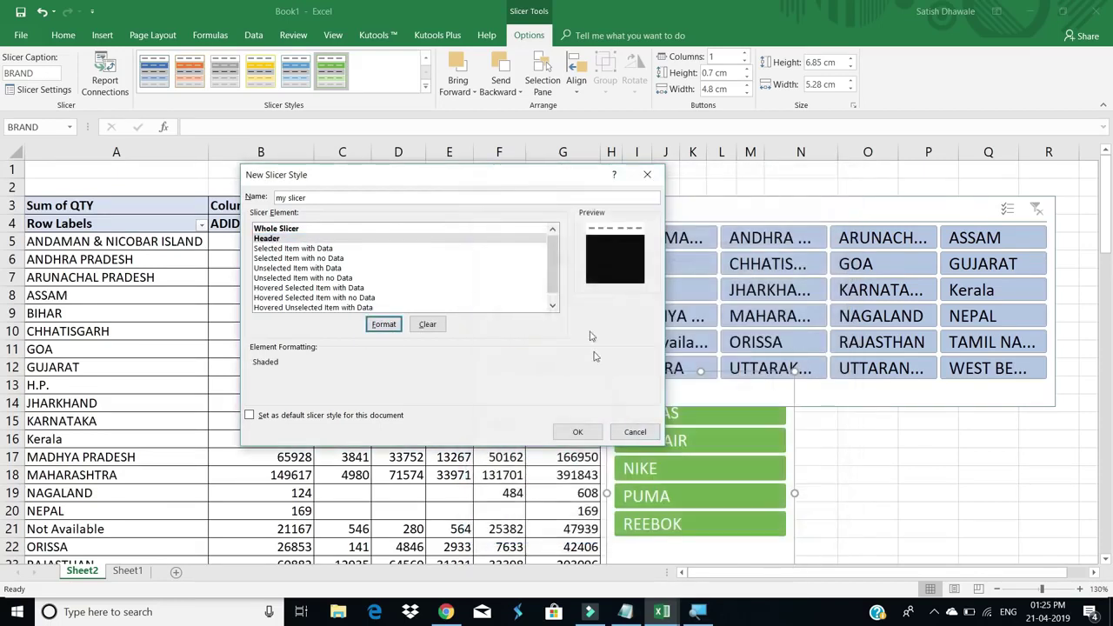
Step: Give the Selected Item with Data element of the slicer style a red background fill
{"action": "left_click", "coordinate": [304, 250]}
{"action": "left_click", "coordinate": [380, 324]}
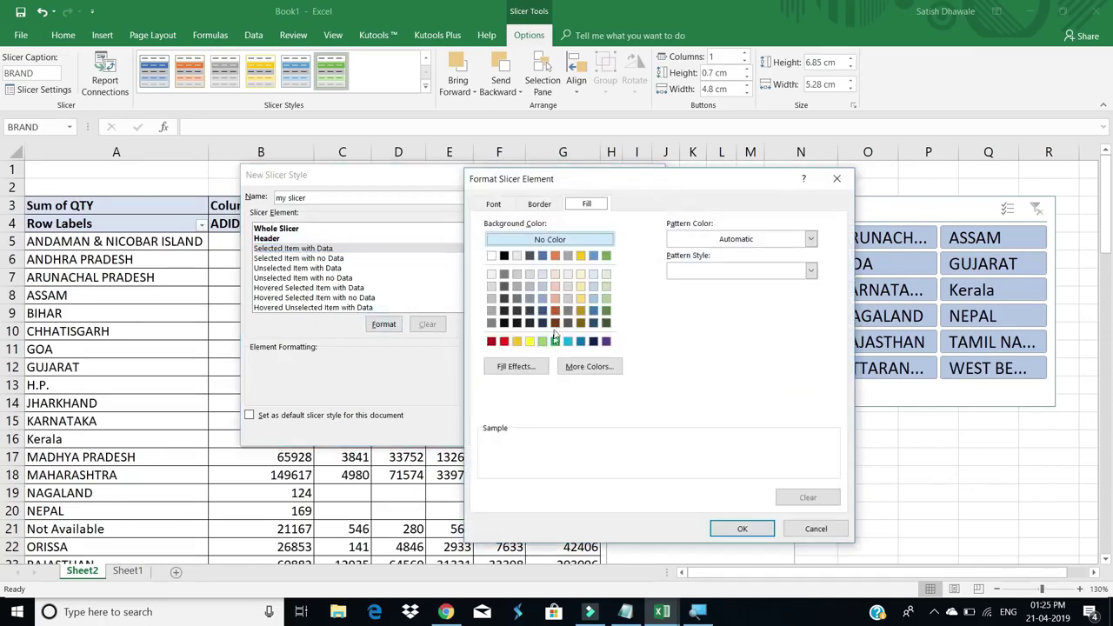
{"action": "left_click", "coordinate": [505, 342]}
{"action": "left_click", "coordinate": [741, 528]}
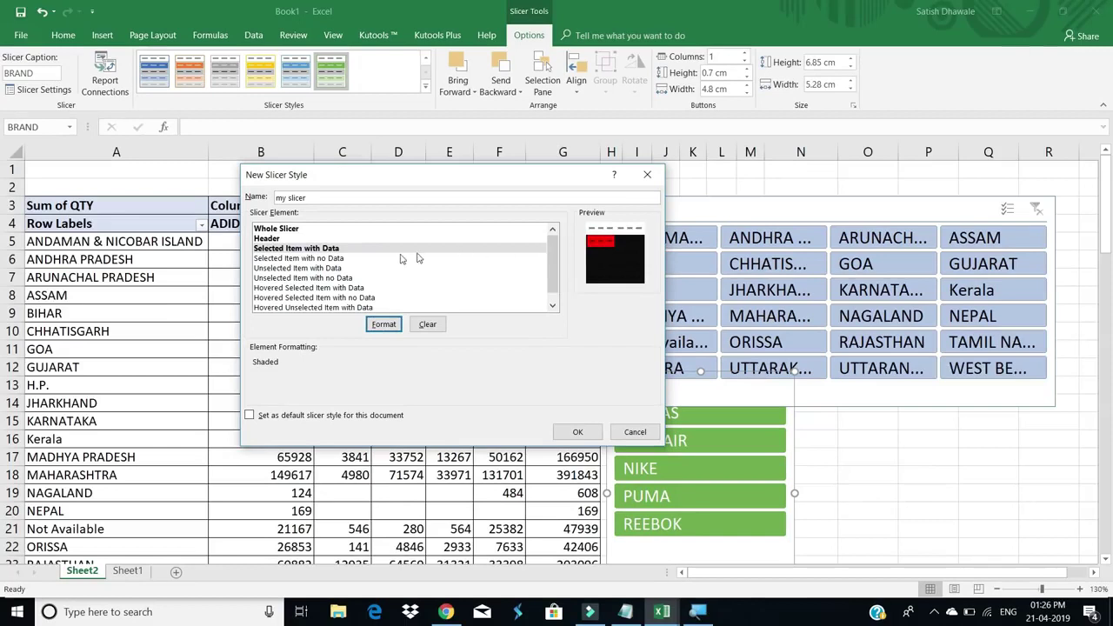
Step: Give the Unselected Item with Data element a yellow background fill and save the new slicer style
{"action": "left_click", "coordinate": [315, 268]}
{"action": "left_click", "coordinate": [391, 327]}
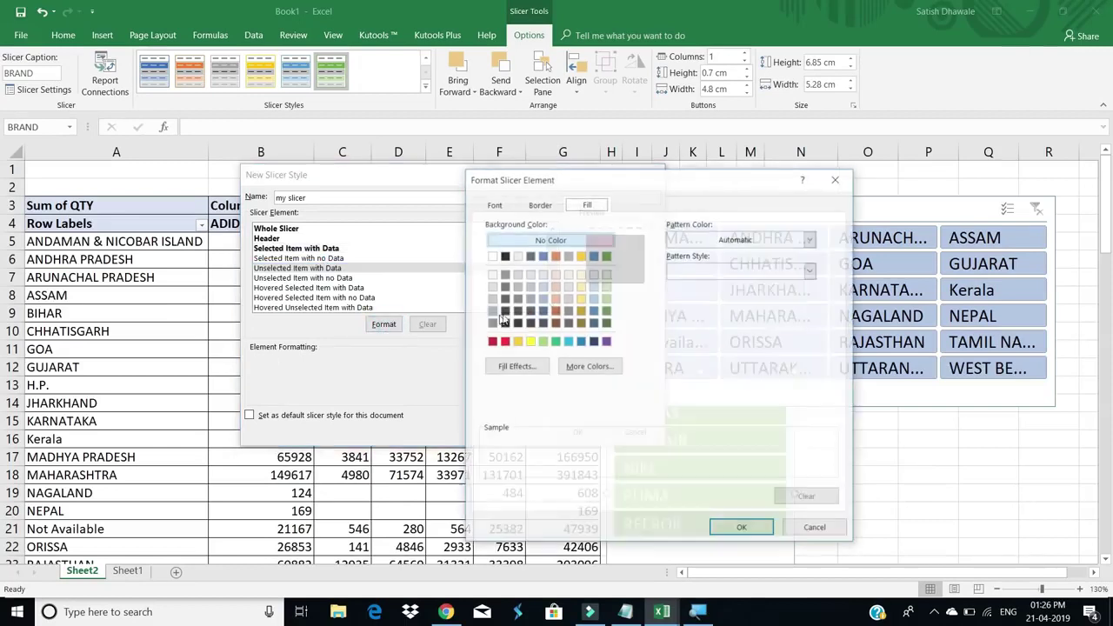
{"action": "left_click", "coordinate": [530, 341]}
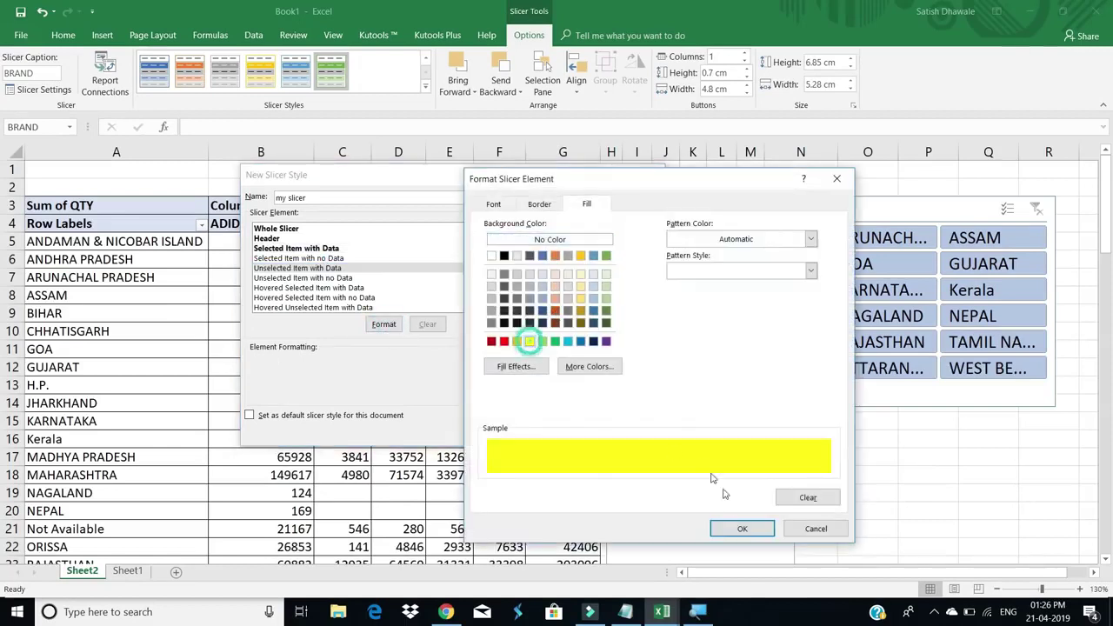
{"action": "left_click", "coordinate": [741, 528]}
{"action": "left_click", "coordinate": [577, 433]}
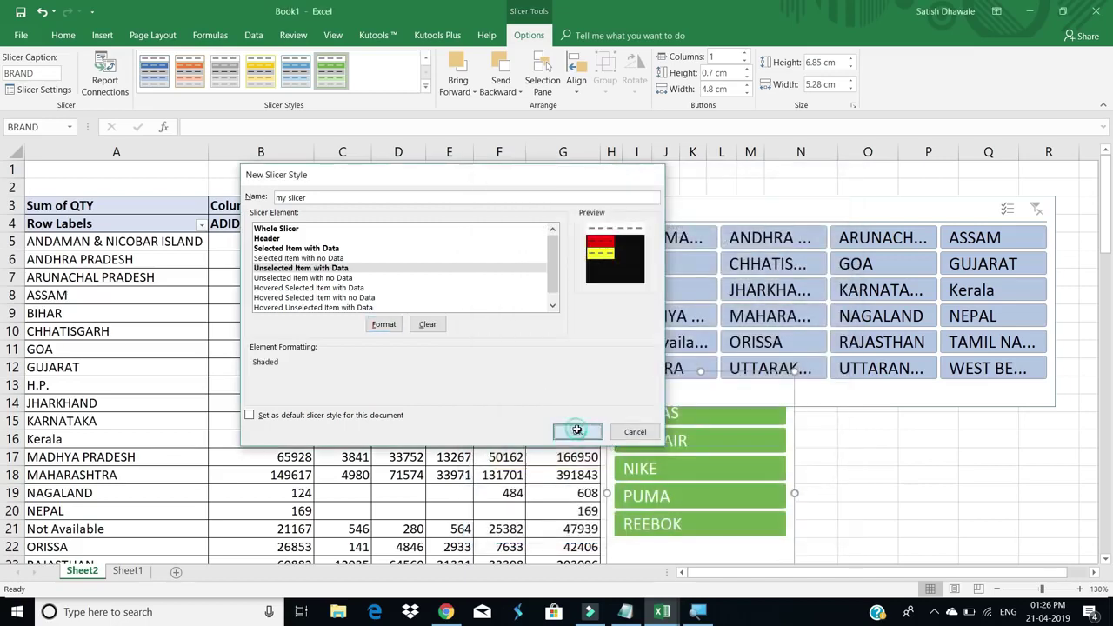
Step: Apply the custom "my slicer" style to the BRAND slicer and return to the PivotTable
{"action": "left_click", "coordinate": [426, 86]}
{"action": "left_click", "coordinate": [157, 87]}
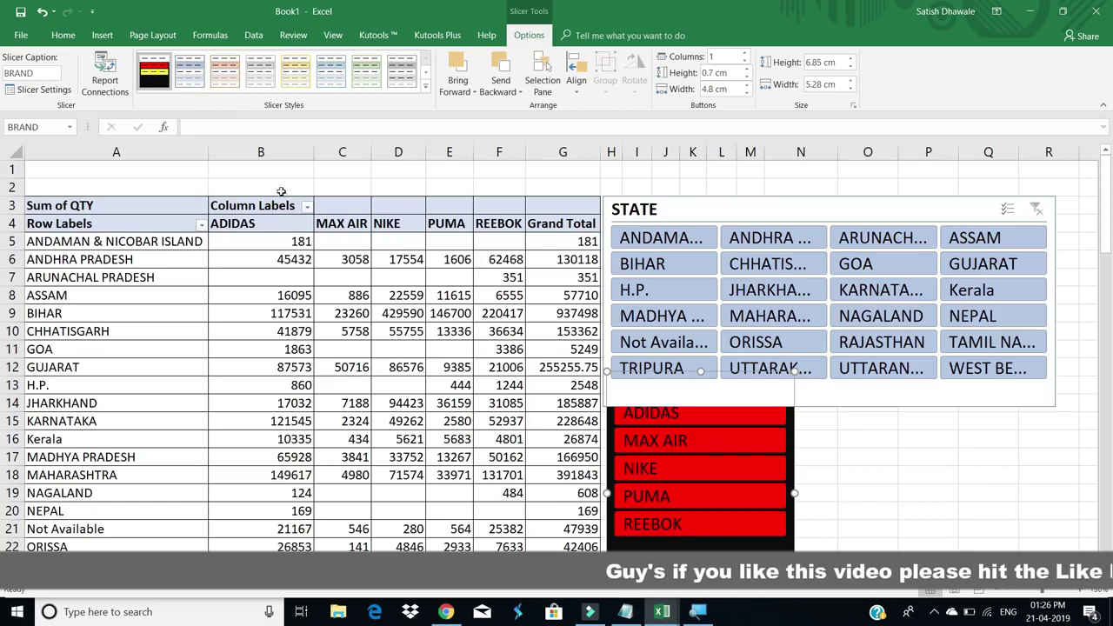
{"action": "left_click", "coordinate": [281, 241]}
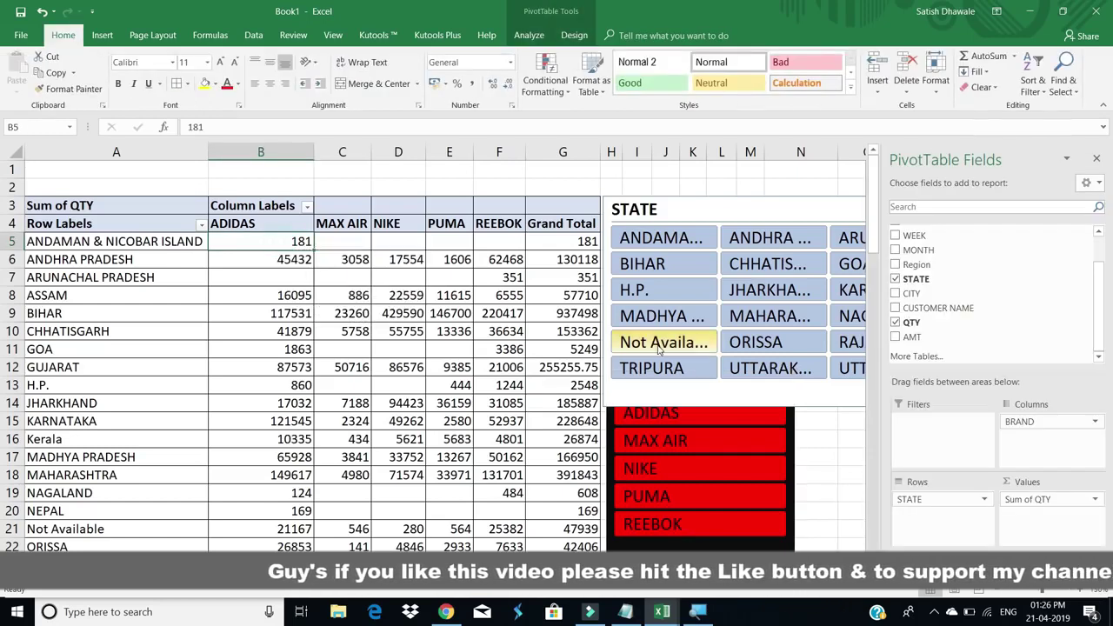
Step: Review the STATE slicer's settings for name, header caption, sorting and filtering, and close them without changes
{"action": "left_click", "coordinate": [658, 402]}
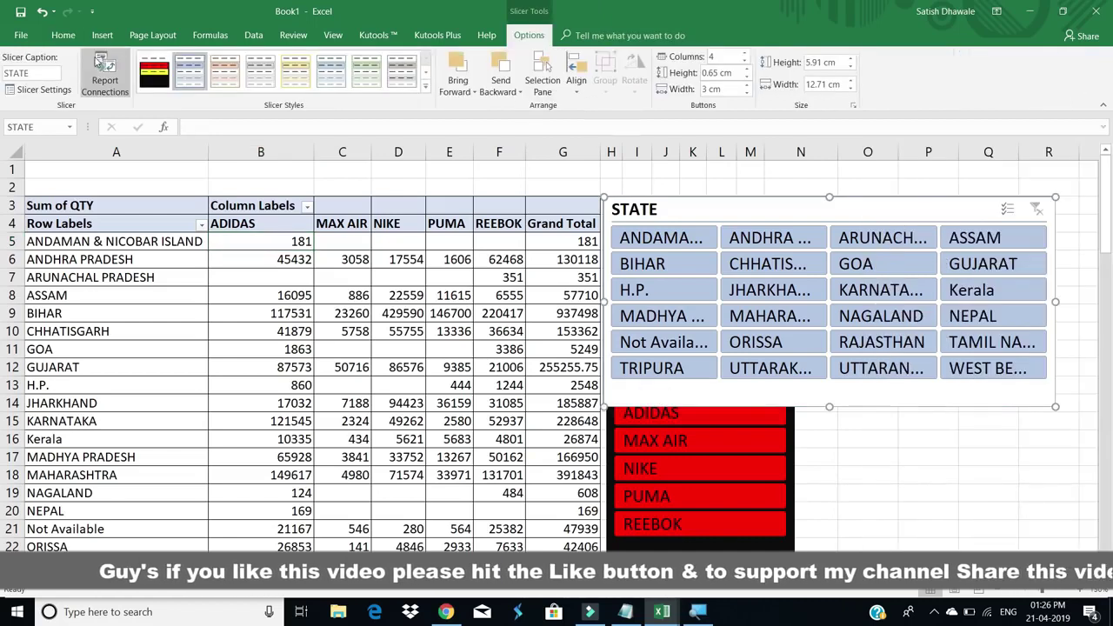
{"action": "left_click", "coordinate": [35, 94]}
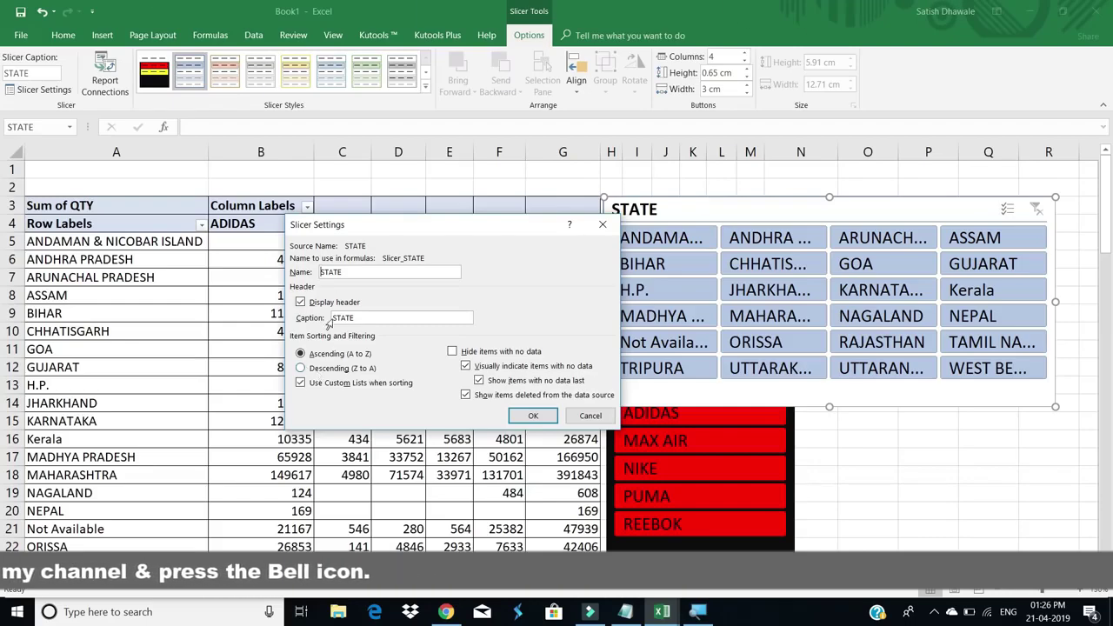
{"action": "left_click", "coordinate": [589, 415]}
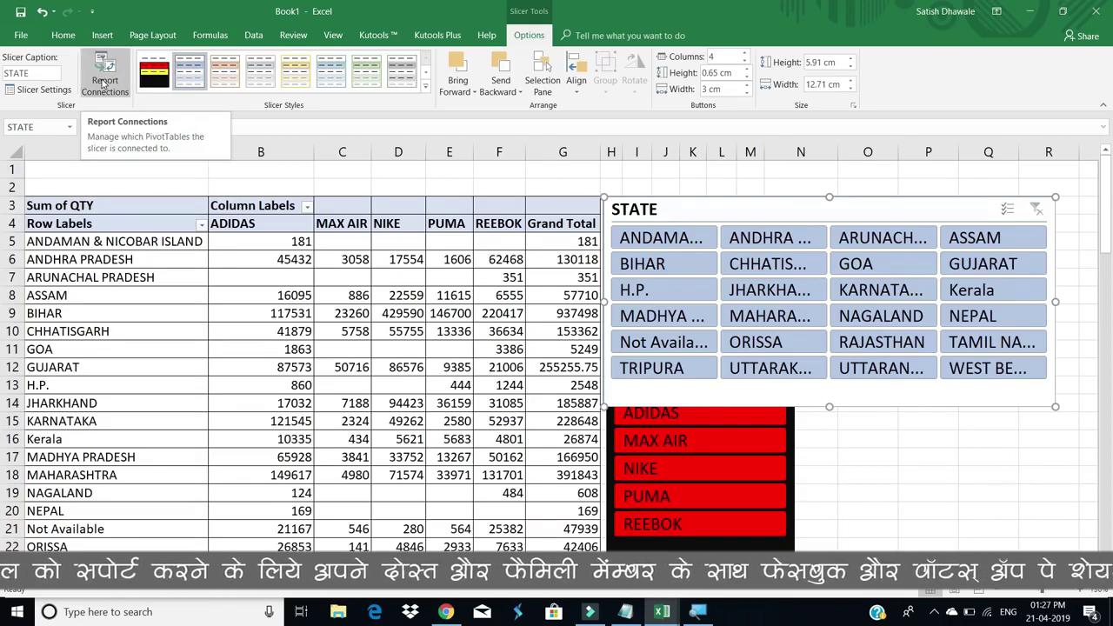
Step: Delete the BRAND and STATE slicers from the sheet
{"action": "key", "text": "Escape"}
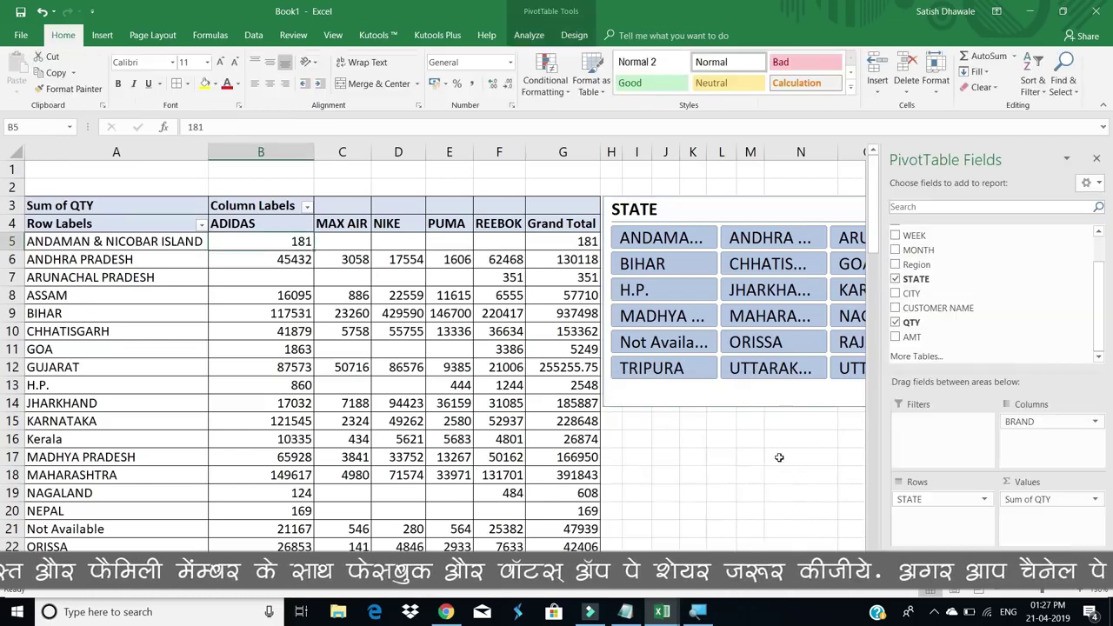
{"action": "left_click", "coordinate": [825, 397]}
{"action": "key", "text": "Delete"}
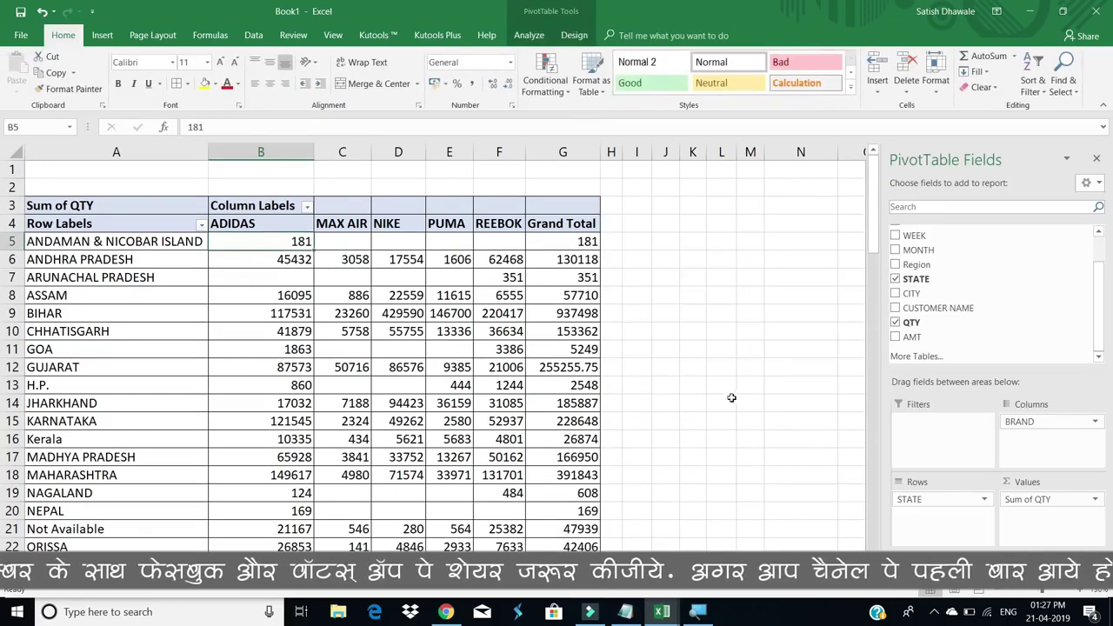
Step: Replace STATE with Region as the row field of the PivotTable
{"action": "left_click", "coordinate": [128, 201]}
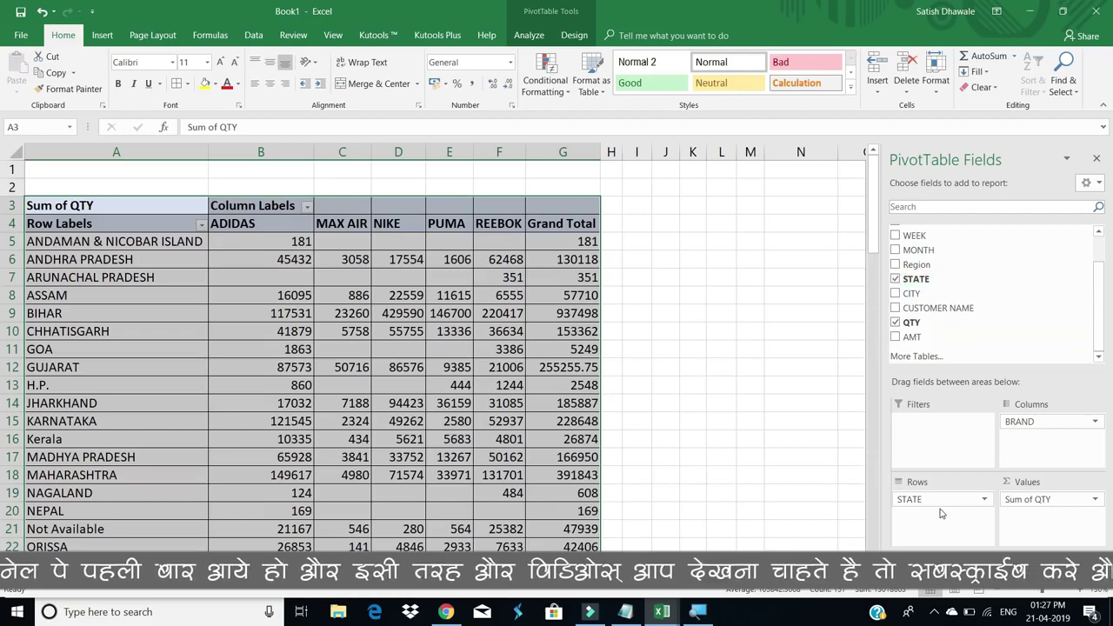
{"action": "mouse_move", "coordinate": [937, 501]}
{"action": "left_mouse_down"}
{"action": "mouse_move", "coordinate": [937, 291]}
{"action": "mouse_move", "coordinate": [973, 527]}
{"action": "mouse_move", "coordinate": [949, 516]}
{"action": "left_mouse_up"}
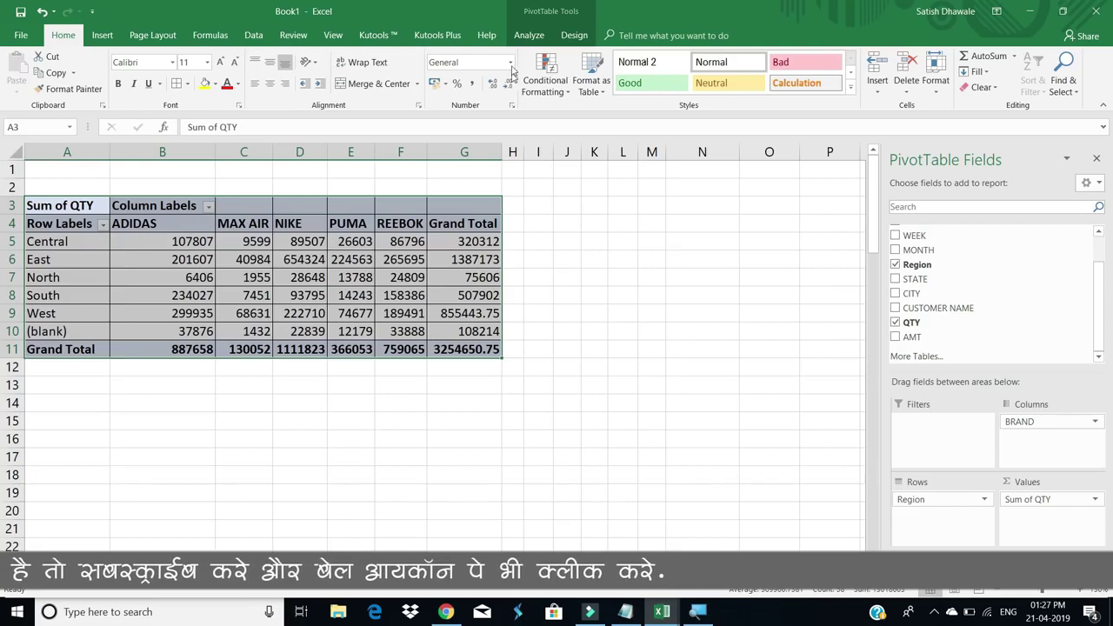
Step: Insert a Clustered Column PivotChart for the PivotTable and place it directly beneath the table's Grand Total row
{"action": "left_click", "coordinate": [519, 36]}
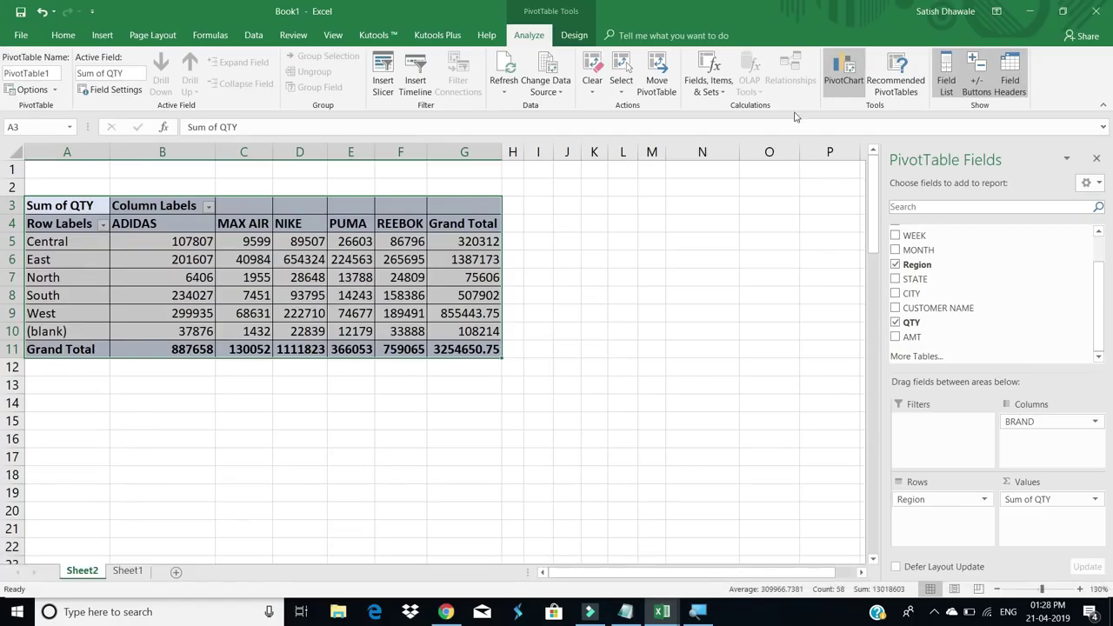
{"action": "left_click", "coordinate": [843, 82]}
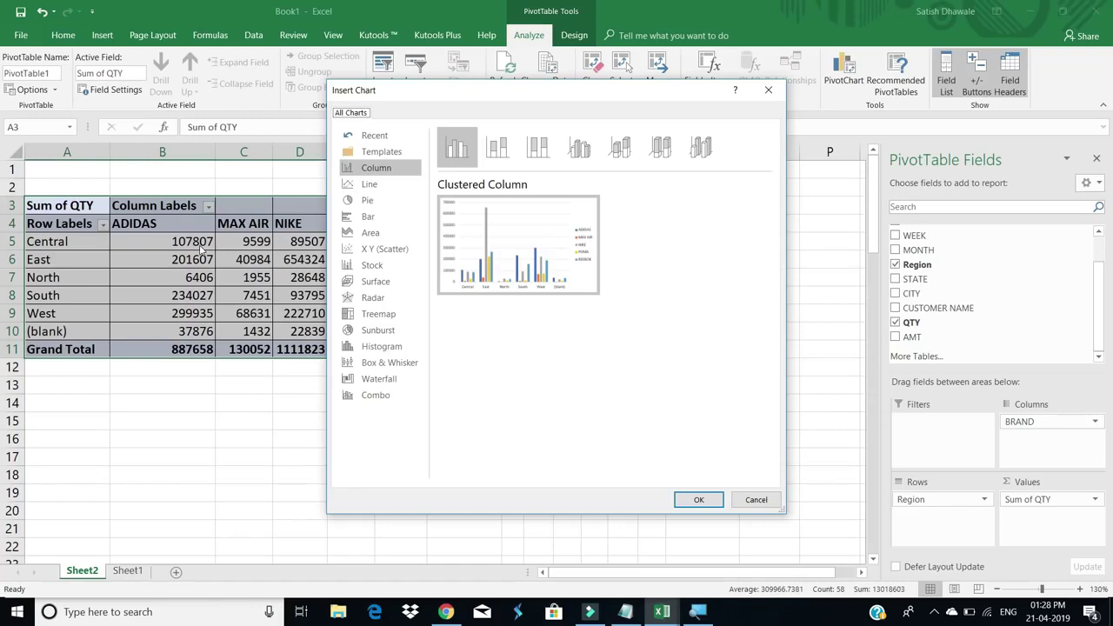
{"action": "left_click", "coordinate": [698, 499]}
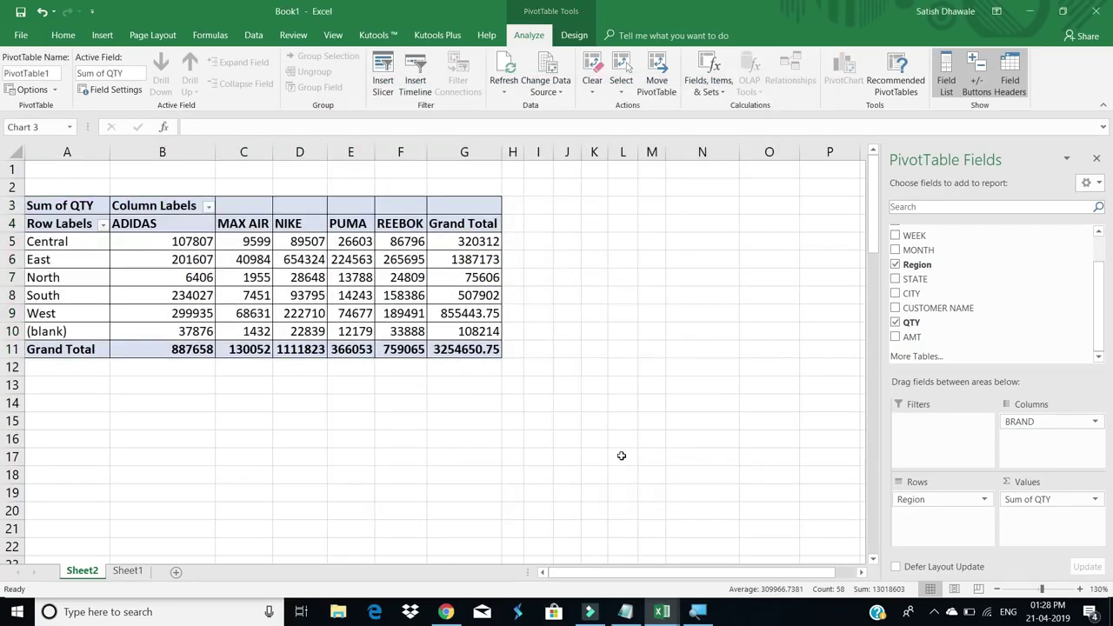
{"action": "left_click_drag", "start_coordinate": [596, 258], "coordinate": [422, 398]}
{"action": "left_click_drag", "start_coordinate": [487, 363], "coordinate": [498, 361]}
{"action": "left_click", "coordinate": [538, 365]}
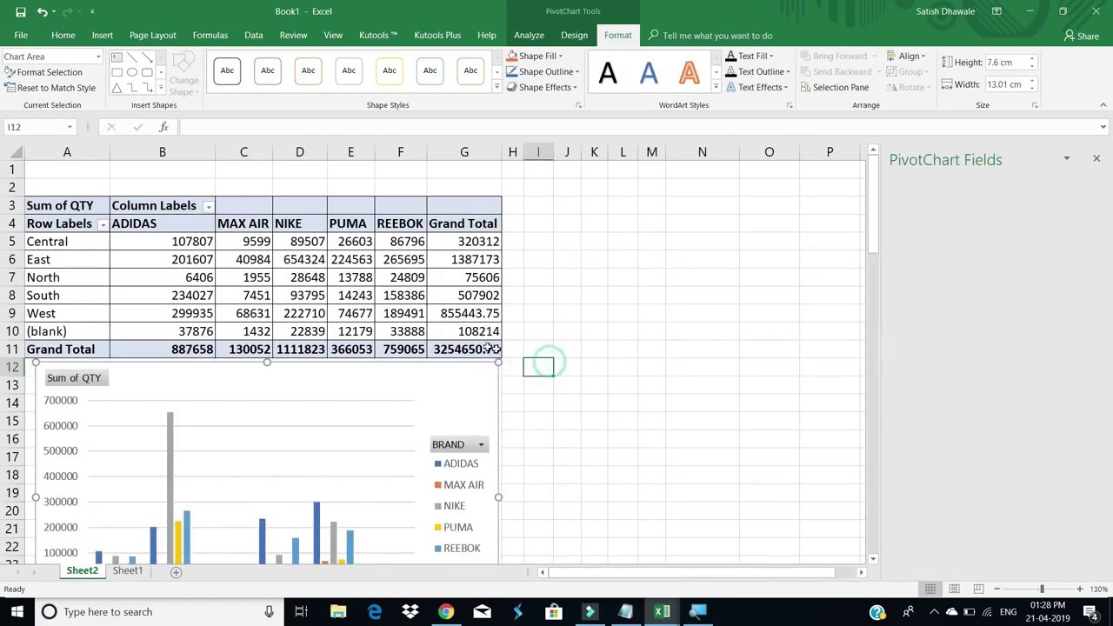
{"action": "scroll", "coordinate": [492, 349], "scroll_direction": "down", "scroll_amount": 2}
{"action": "scroll", "coordinate": [467, 342], "scroll_direction": "up", "scroll_amount": 2}
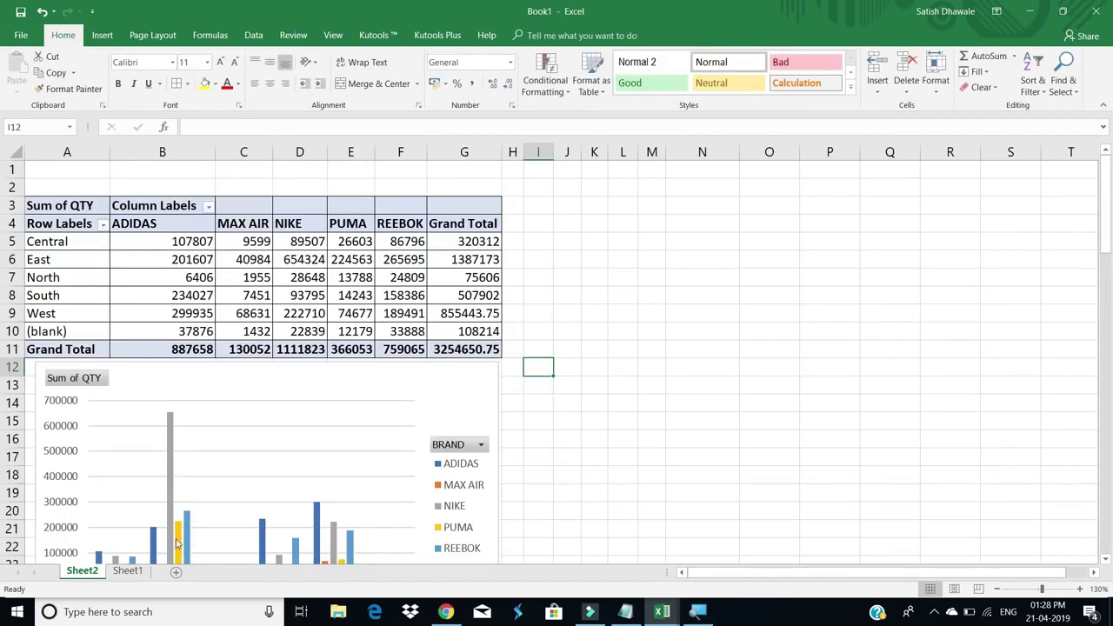
Step: Select the entire sales data range on Sheet1 and start creating a PivotChart from it
{"action": "left_click", "coordinate": [127, 571]}
{"action": "left_click", "coordinate": [174, 396]}
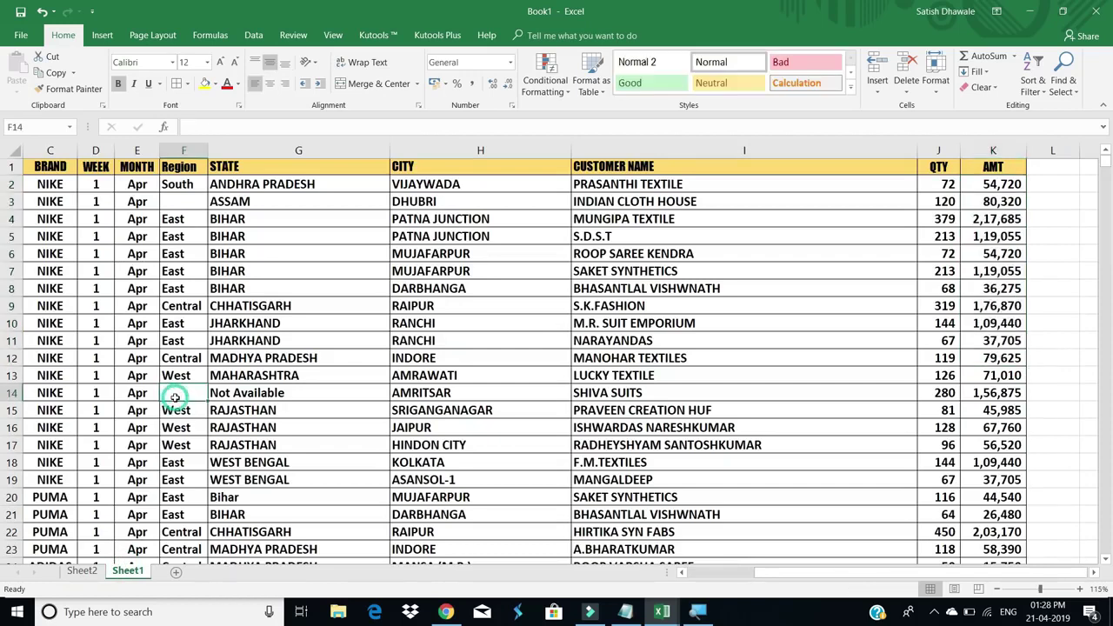
{"action": "key", "text": "ctrl+a"}
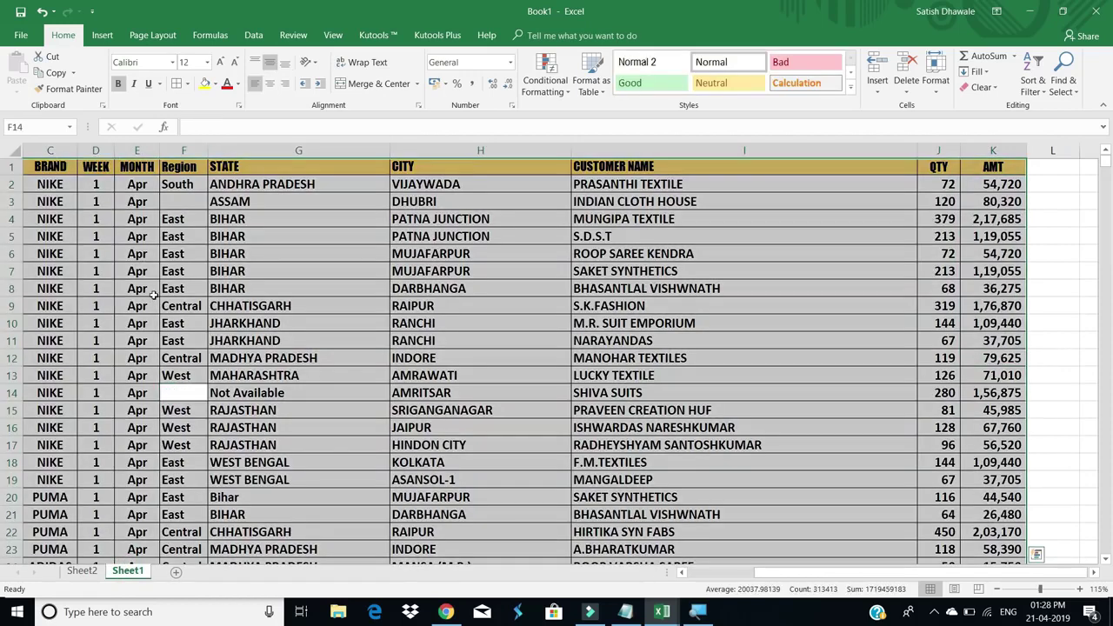
{"action": "left_click", "coordinate": [102, 35]}
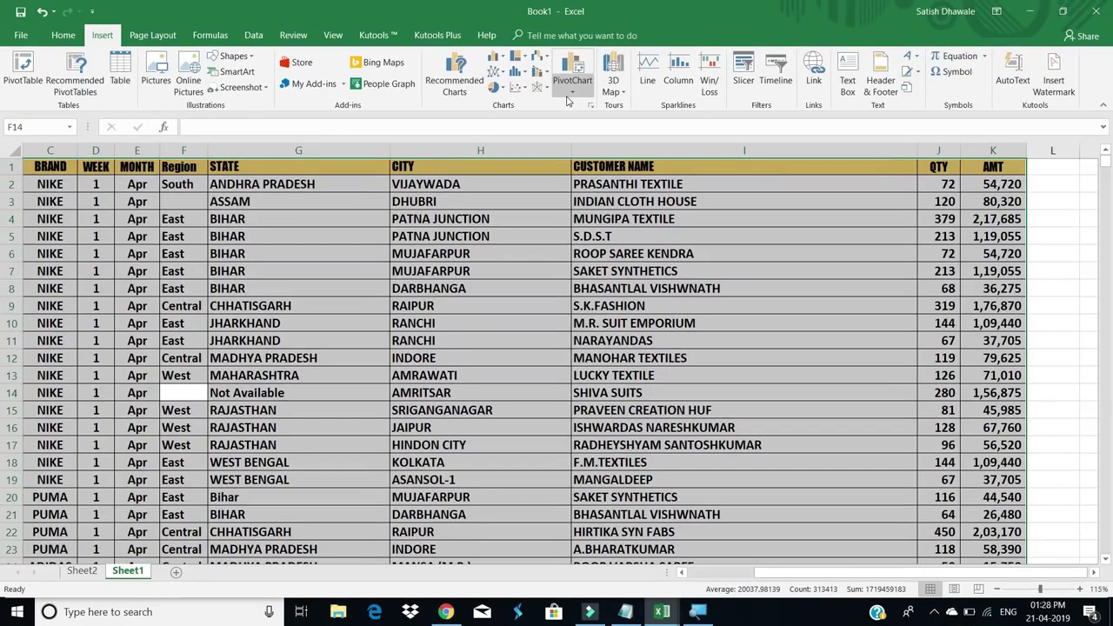
{"action": "left_click", "coordinate": [566, 98]}
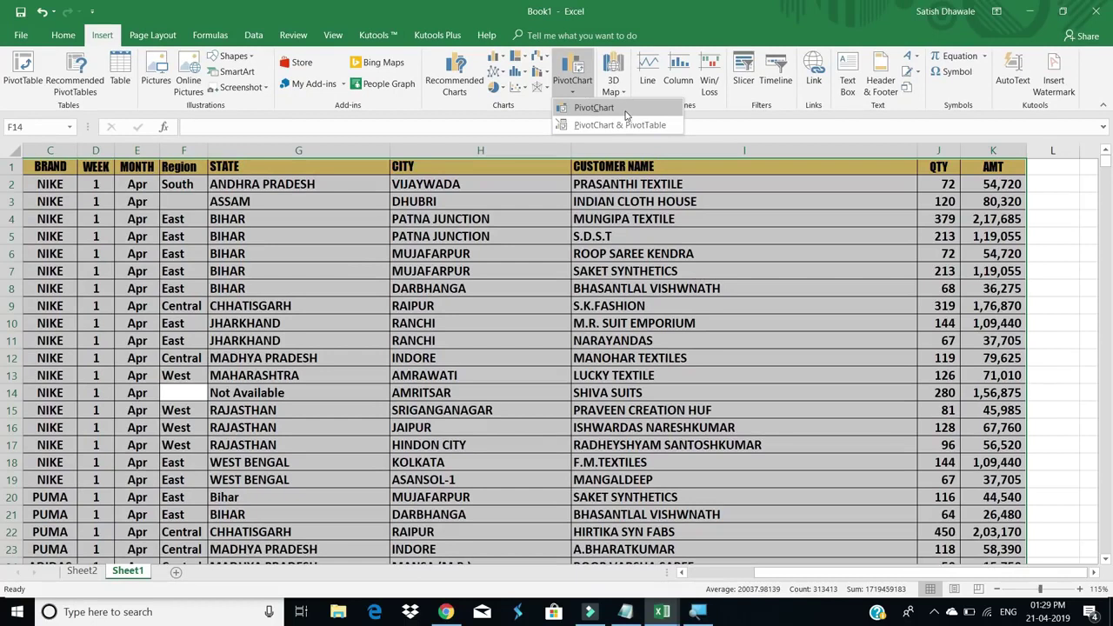
{"action": "left_click", "coordinate": [626, 114]}
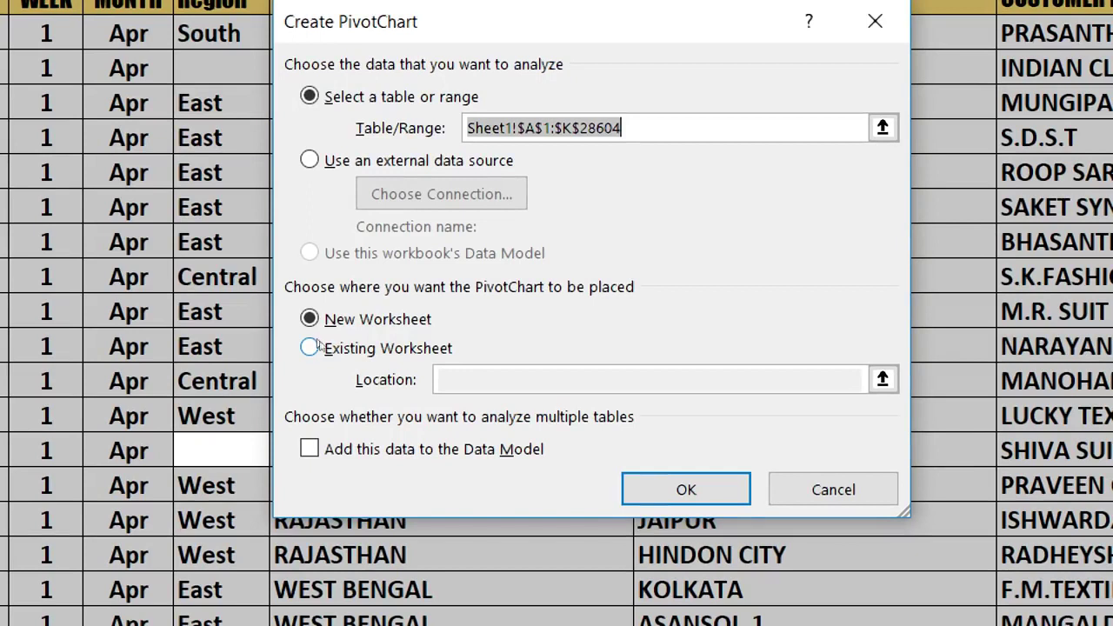
Step: Create the PivotChart on the existing worksheet at Sheet2 cell L3 and move the empty chart beside the first chart
{"action": "left_click", "coordinate": [312, 347]}
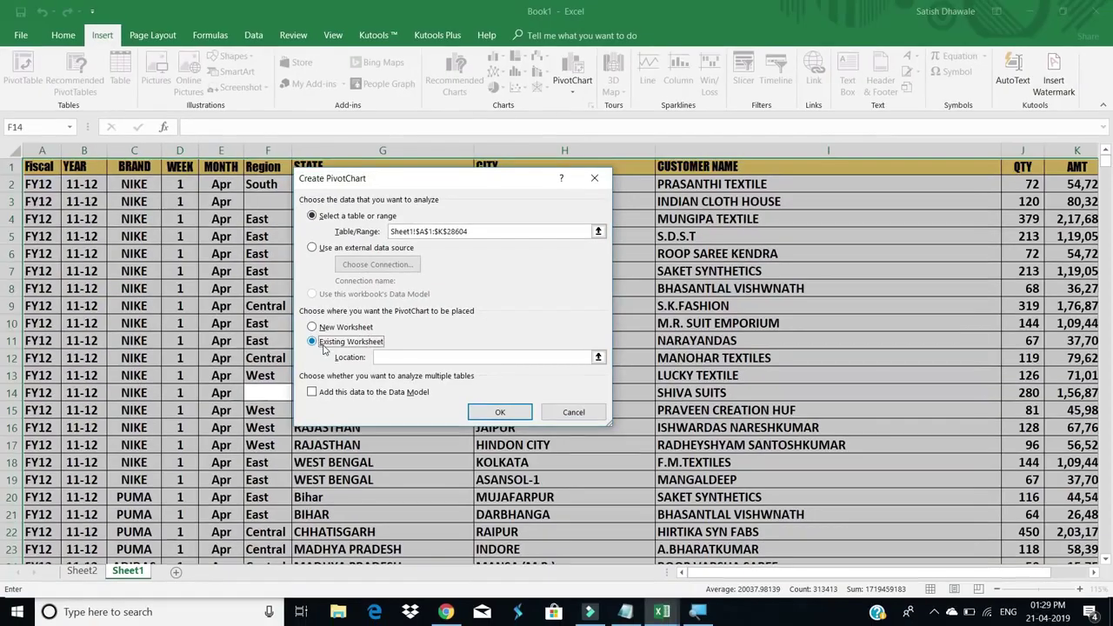
{"action": "left_click", "coordinate": [437, 358]}
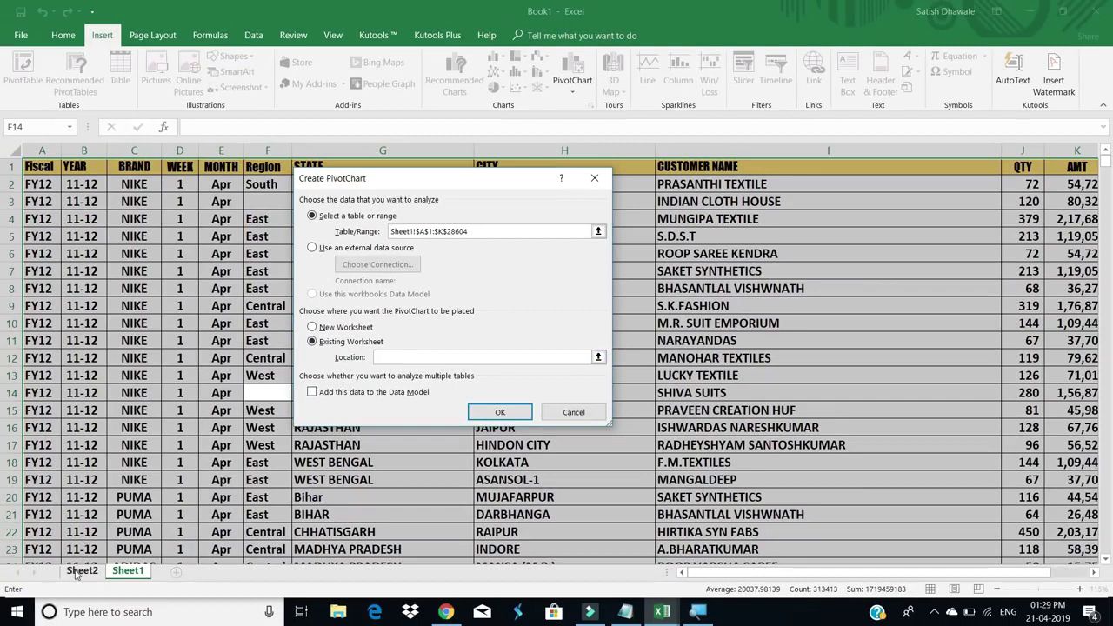
{"action": "left_click", "coordinate": [75, 571]}
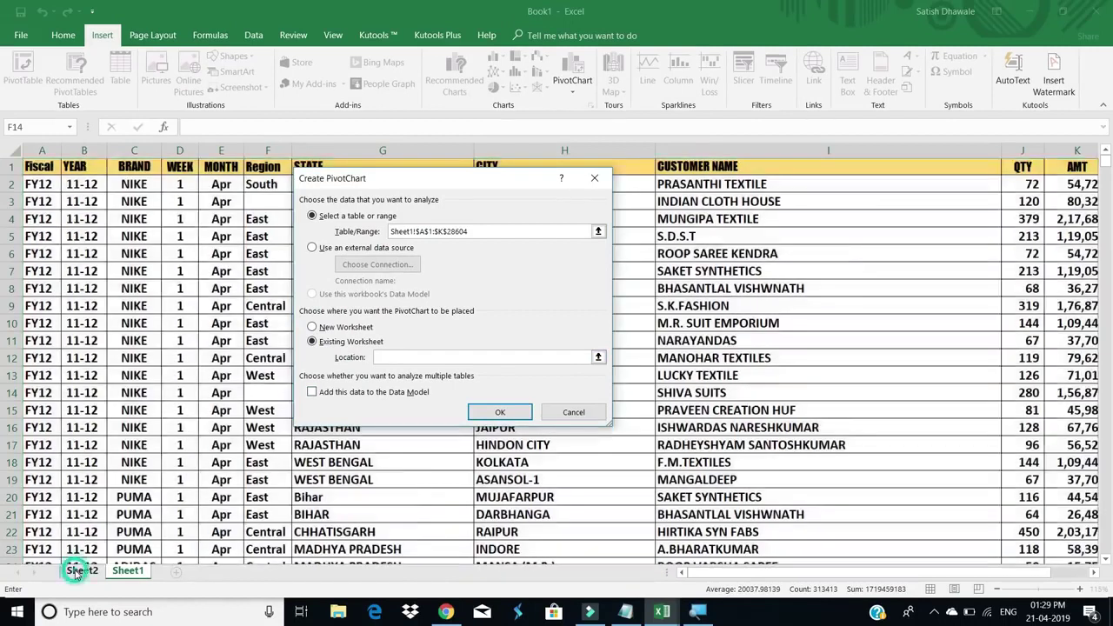
{"action": "left_click_drag", "start_coordinate": [509, 185], "coordinate": [421, 199]}
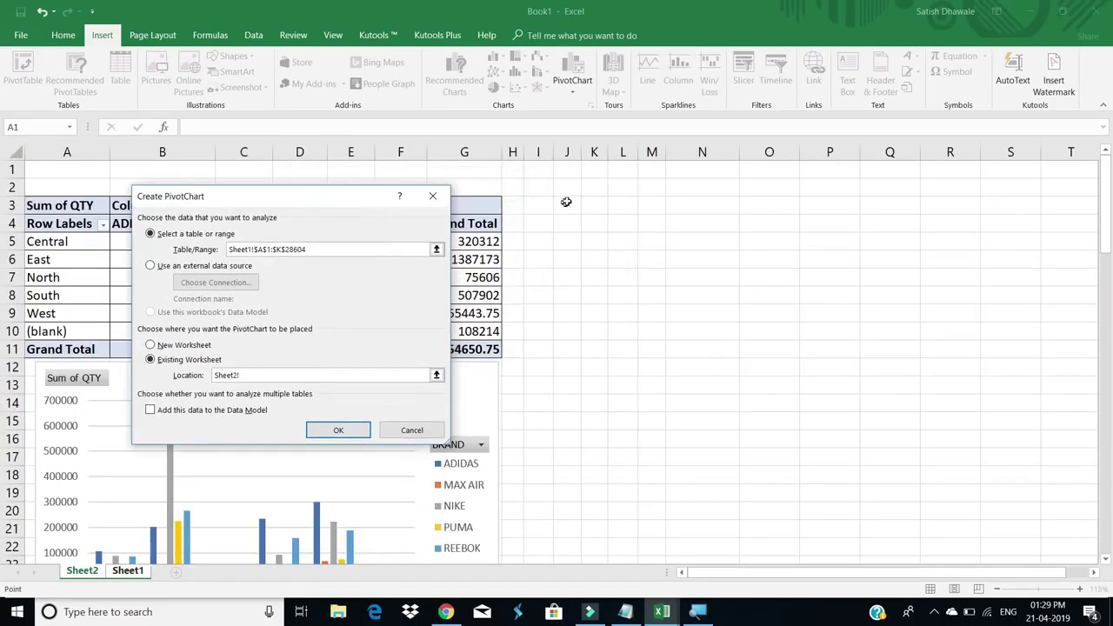
{"action": "left_click", "coordinate": [610, 206]}
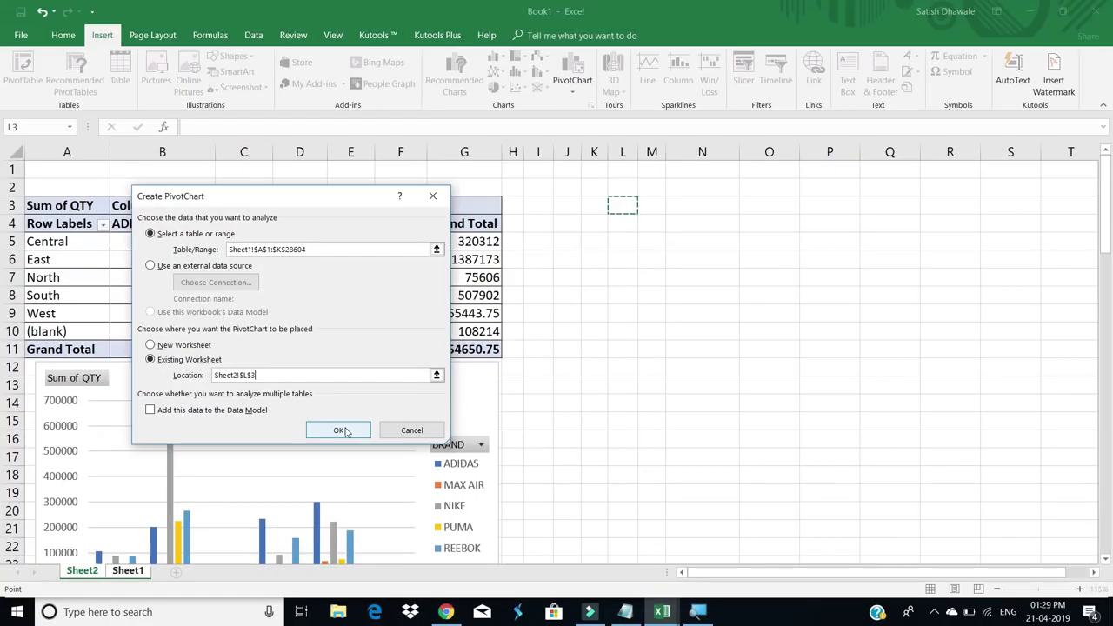
{"action": "left_click", "coordinate": [341, 432]}
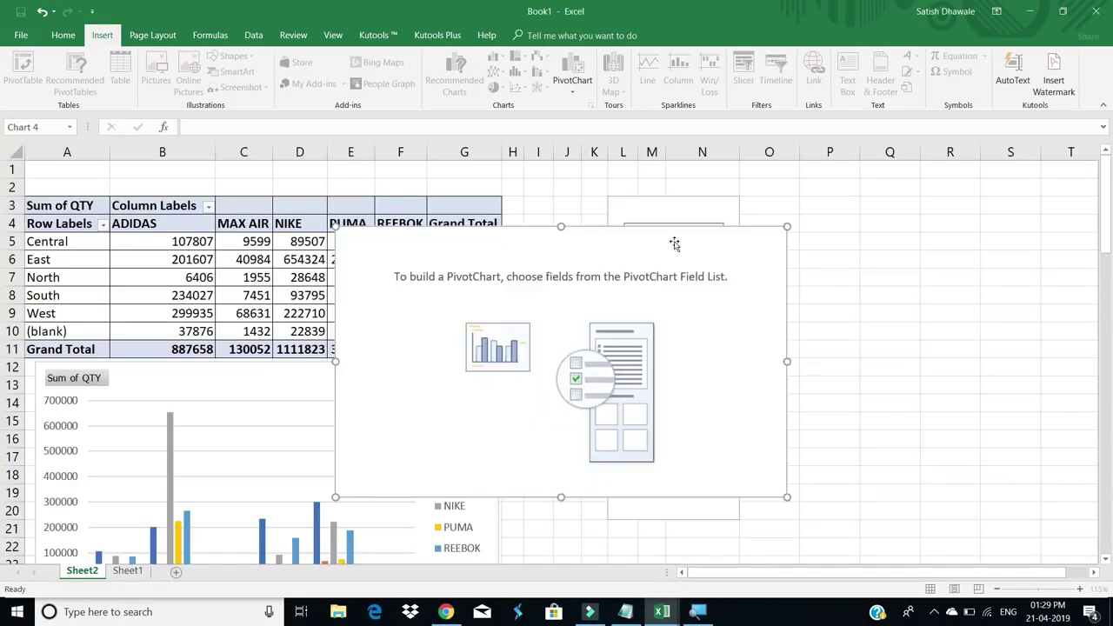
{"action": "left_click_drag", "start_coordinate": [725, 241], "coordinate": [684, 374]}
Step: Add BRAND as the row field and QTY as the values field of the new PivotTable
{"action": "left_click", "coordinate": [490, 296]}
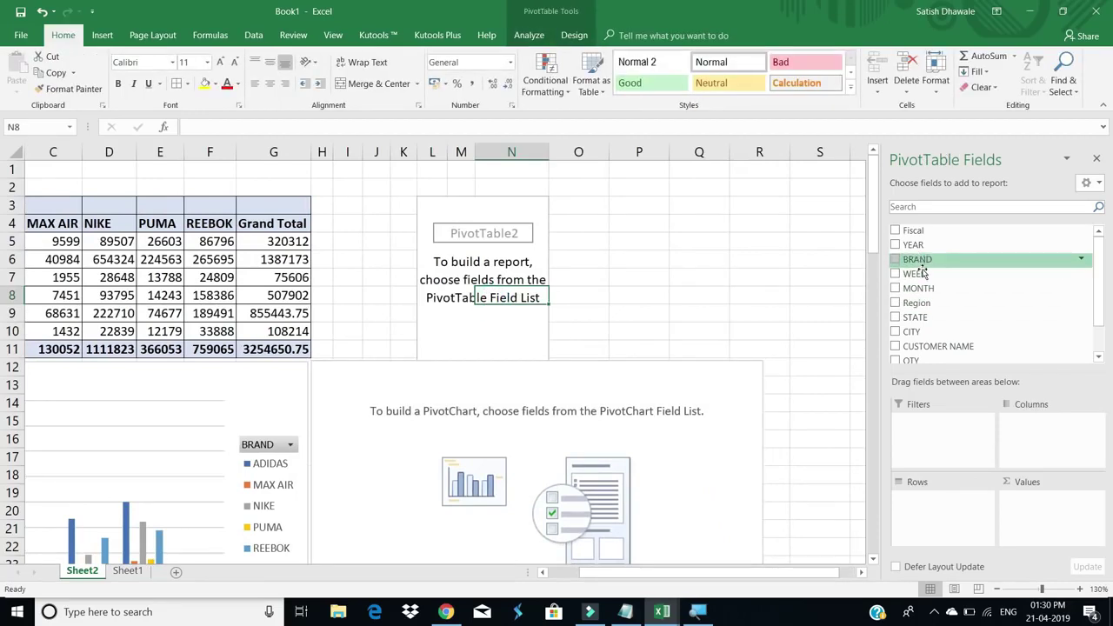
{"action": "left_click_drag", "start_coordinate": [922, 266], "coordinate": [950, 509]}
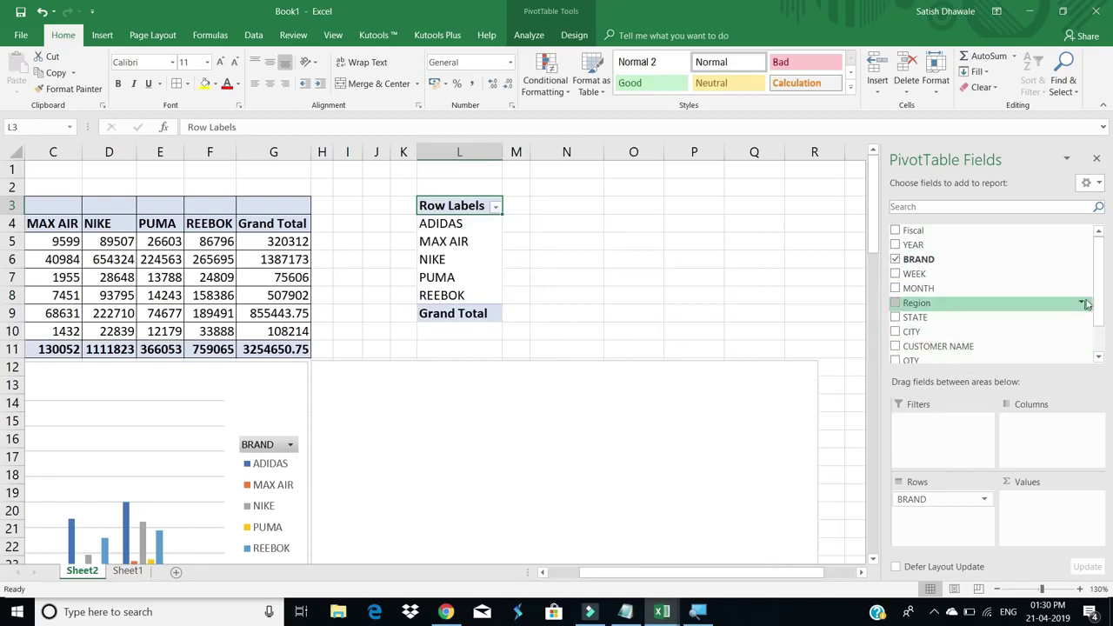
{"action": "scroll", "coordinate": [994, 333], "scroll_direction": "down", "scroll_amount": 1}
{"action": "left_click_drag", "start_coordinate": [994, 333], "coordinate": [1053, 515]}
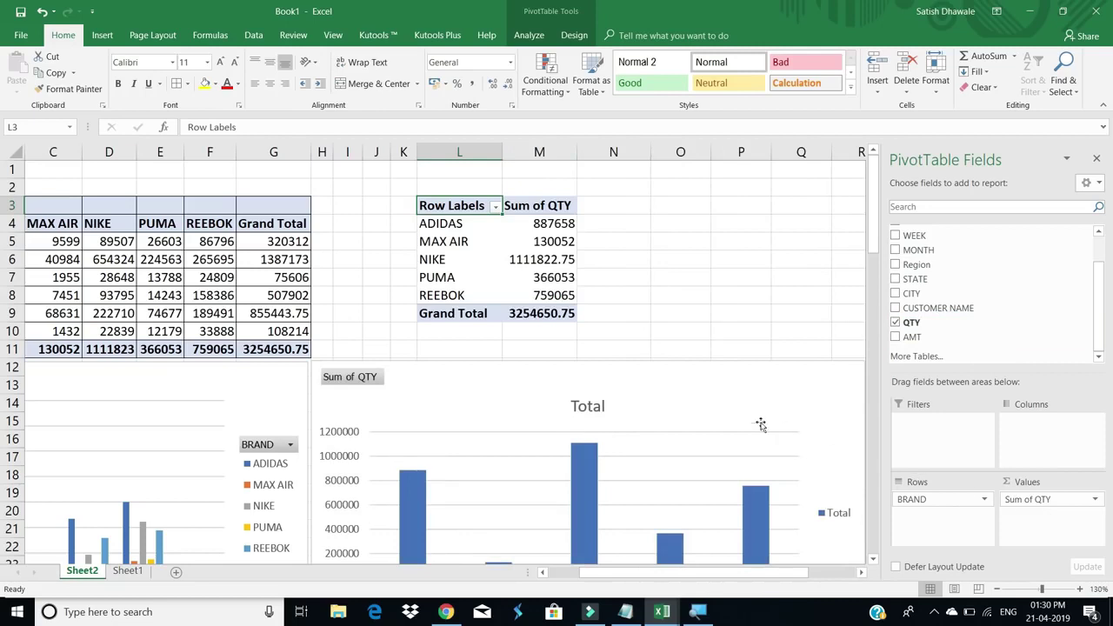
Step: Change the new PivotChart's type to Pie and apply the grey gradient chart style with percentage labels
{"action": "scroll", "coordinate": [820, 434], "scroll_direction": "down", "scroll_amount": 1}
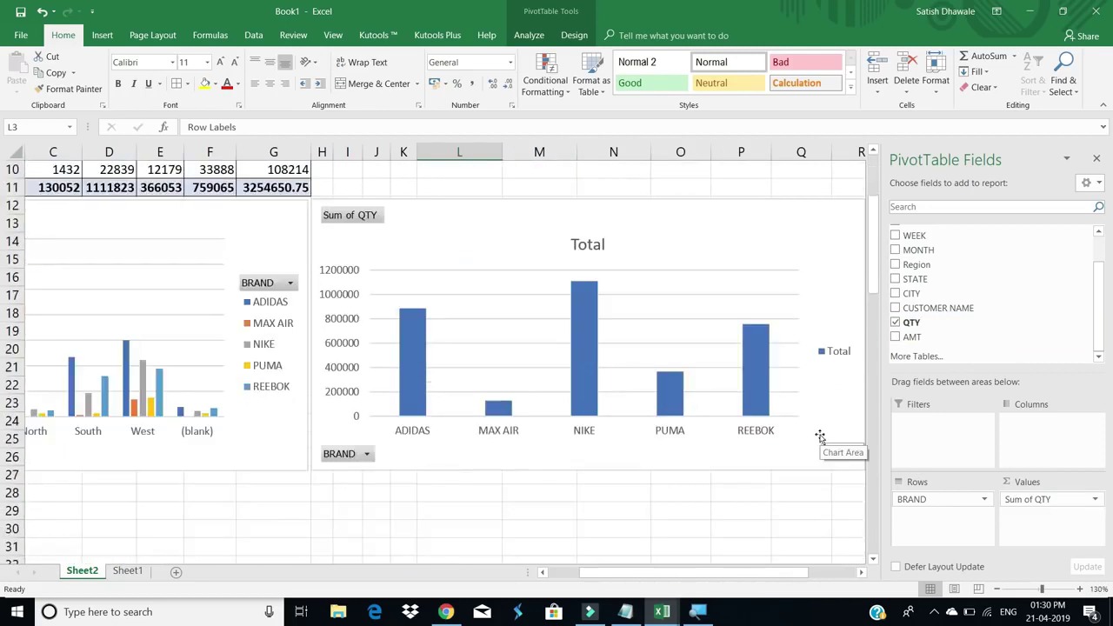
{"action": "left_click", "coordinate": [758, 342]}
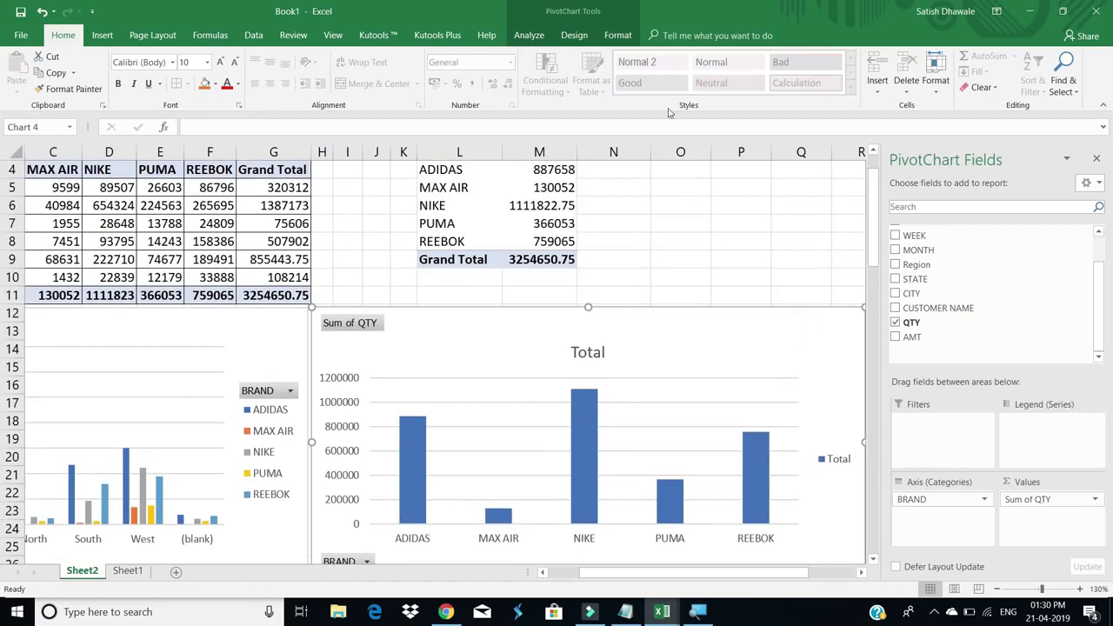
{"action": "left_click", "coordinate": [583, 41]}
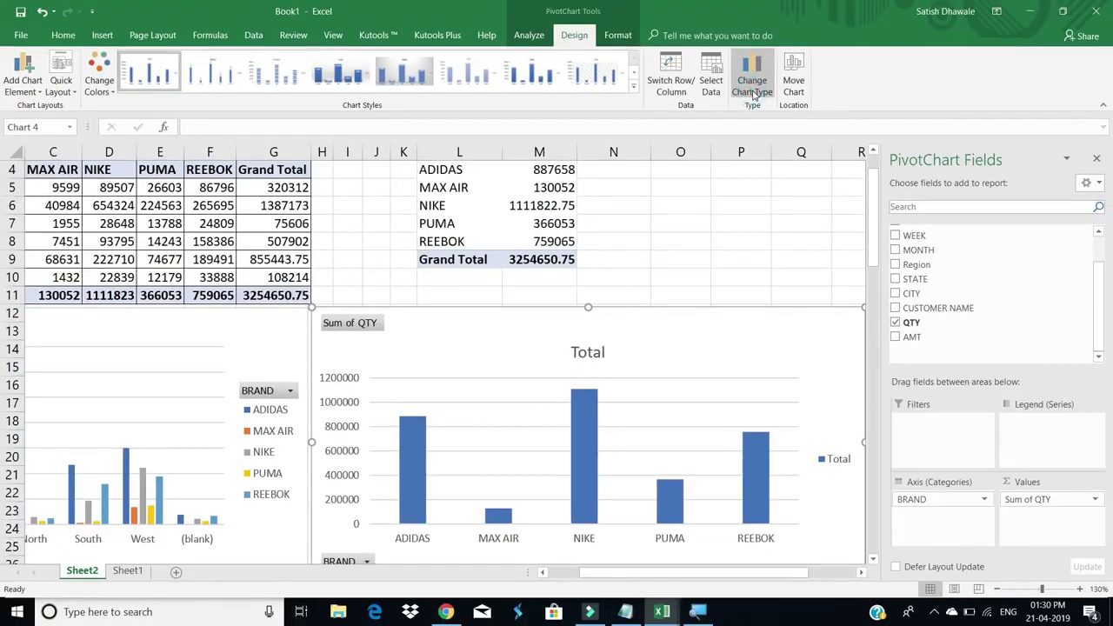
{"action": "left_click", "coordinate": [753, 87]}
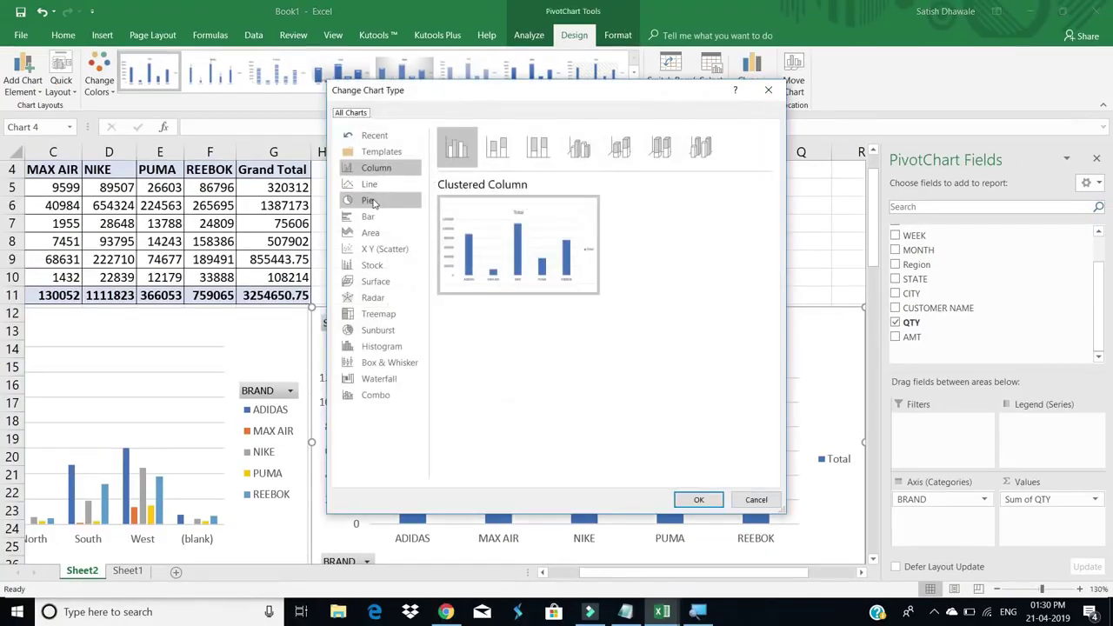
{"action": "left_click", "coordinate": [373, 202]}
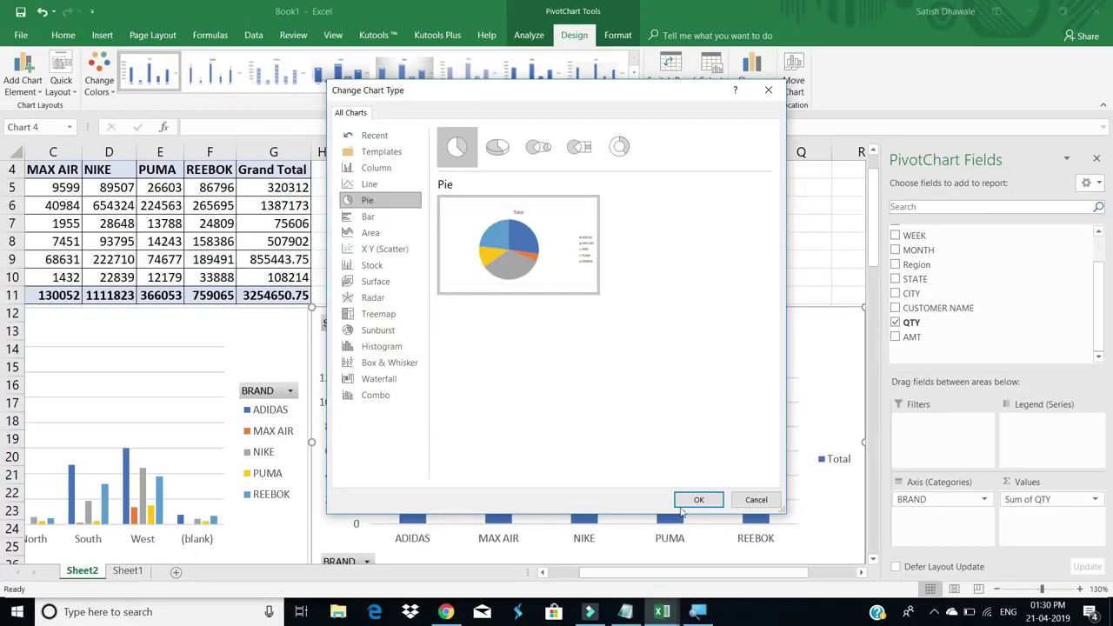
{"action": "left_click", "coordinate": [683, 502]}
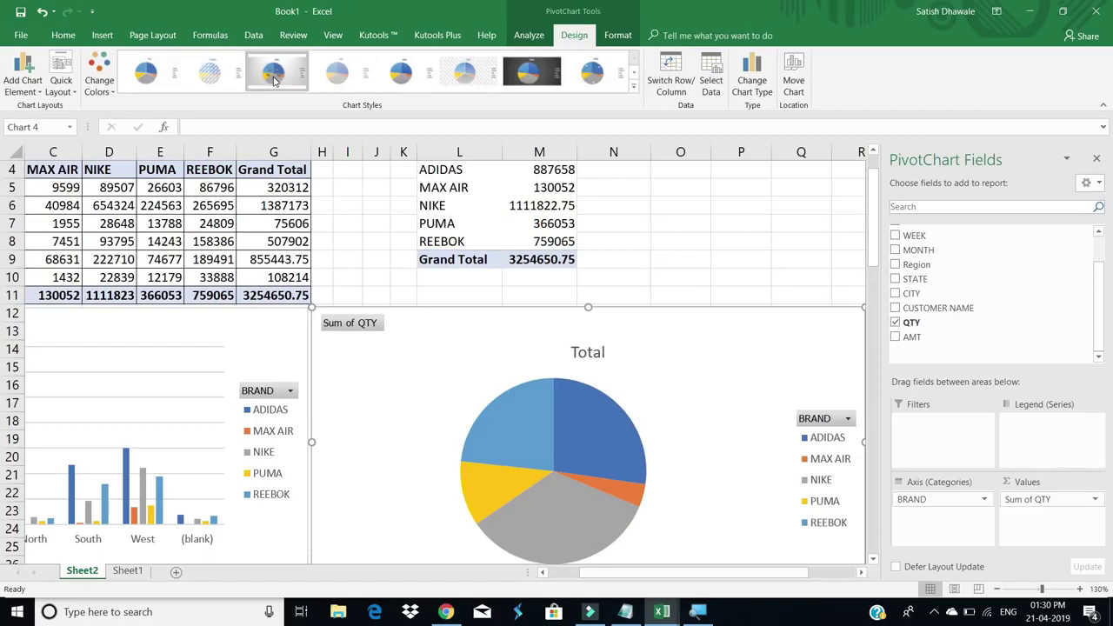
{"action": "left_click", "coordinate": [274, 80]}
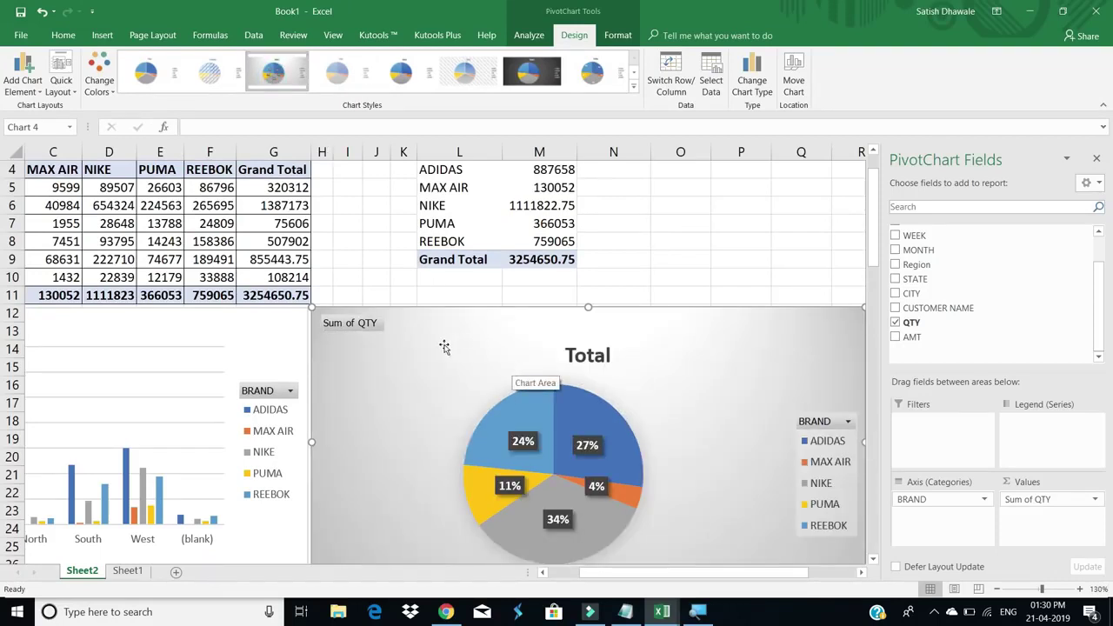
Step: Apply cell borders to the whole second PivotTable, from its Row Labels header to the Grand Total row
{"action": "left_click_drag", "start_coordinate": [623, 576], "coordinate": [560, 576]}
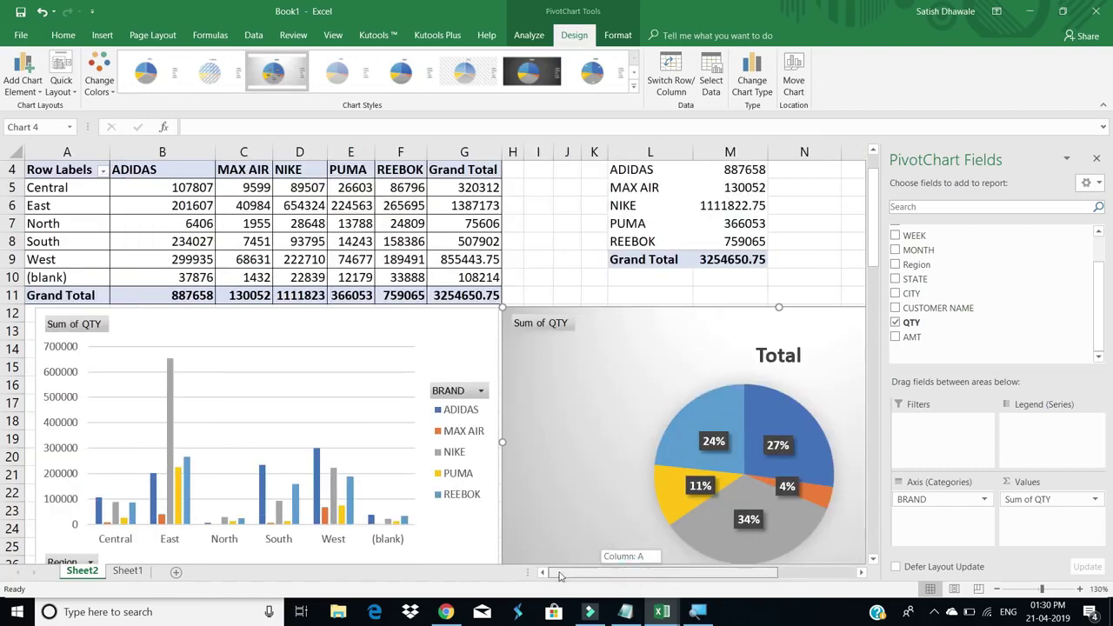
{"action": "left_click", "coordinate": [400, 241]}
{"action": "scroll", "coordinate": [456, 251], "scroll_direction": "up", "scroll_amount": 1}
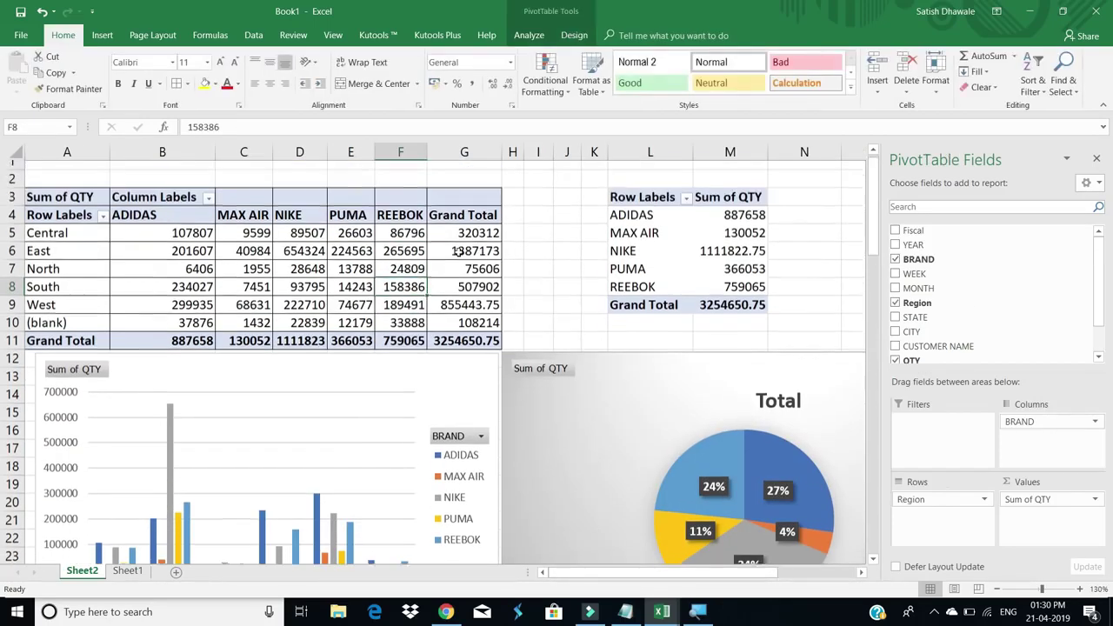
{"action": "left_click_drag", "start_coordinate": [626, 207], "coordinate": [722, 315]}
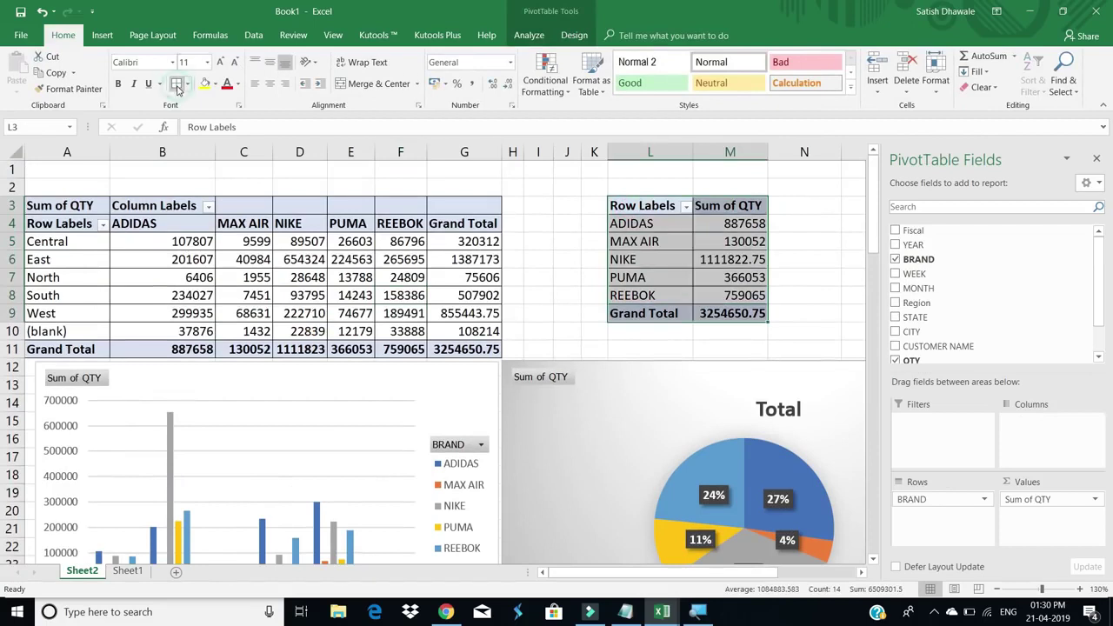
{"action": "left_click", "coordinate": [669, 260]}
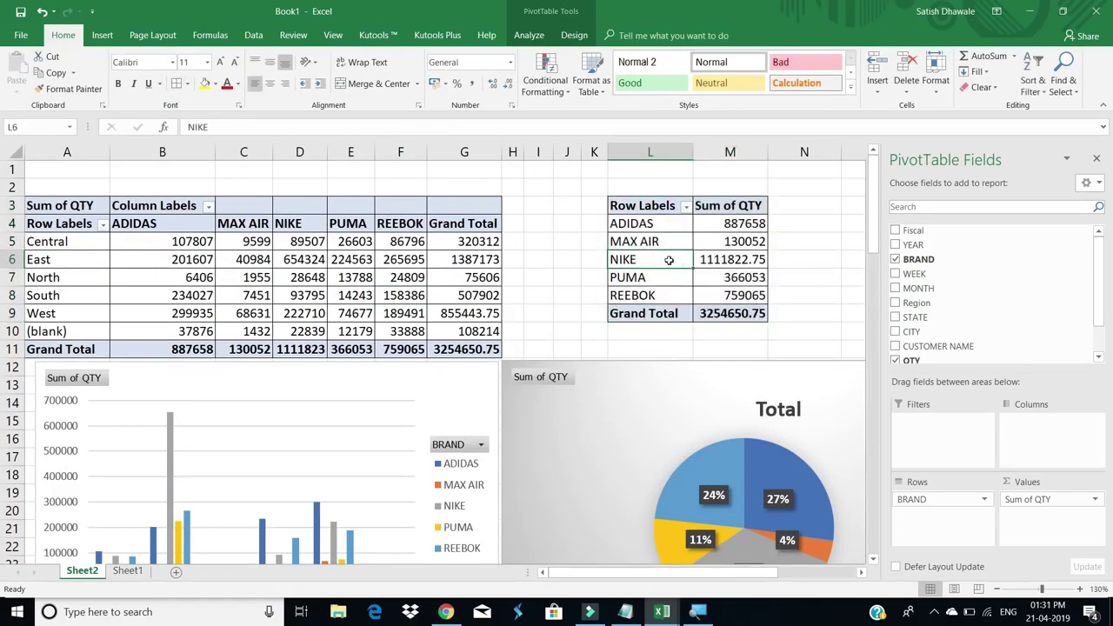
Step: Insert a BRAND slicer for the first PivotTable and place it beside the second PivotTable
{"action": "left_click", "coordinate": [202, 276]}
{"action": "left_click", "coordinate": [225, 242]}
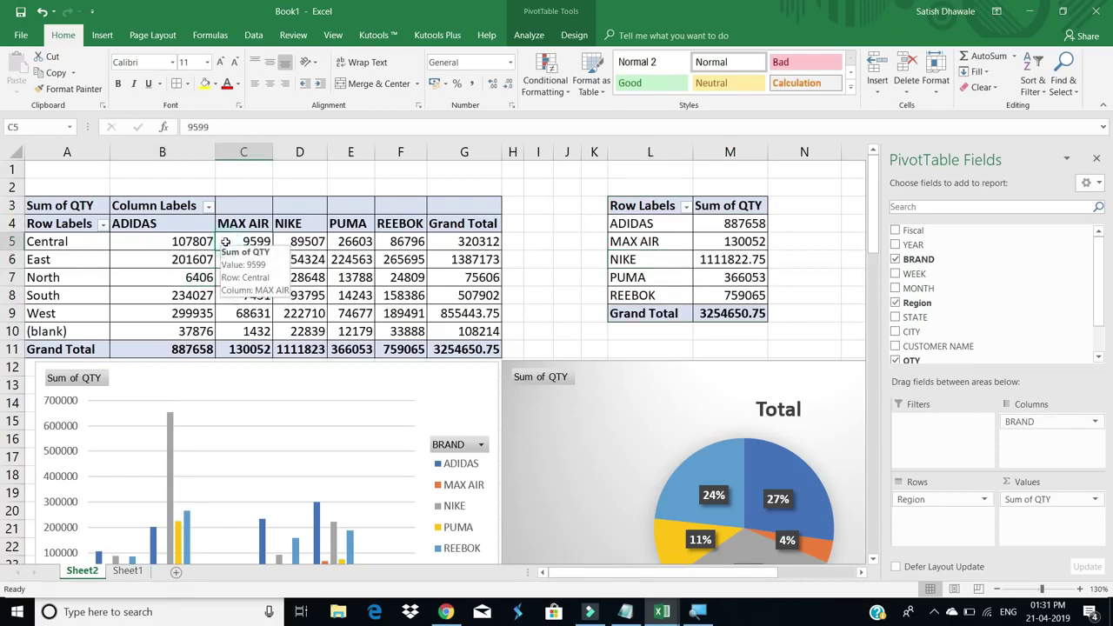
{"action": "left_click", "coordinate": [528, 35]}
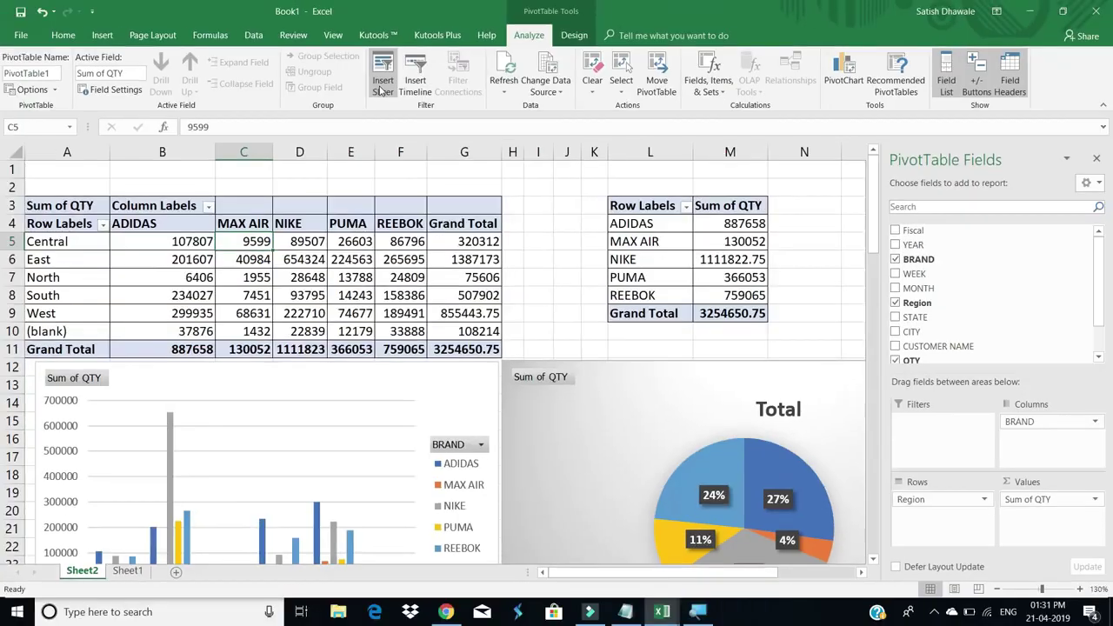
{"action": "left_click", "coordinate": [380, 90]}
{"action": "left_click_drag", "start_coordinate": [315, 187], "coordinate": [553, 159]}
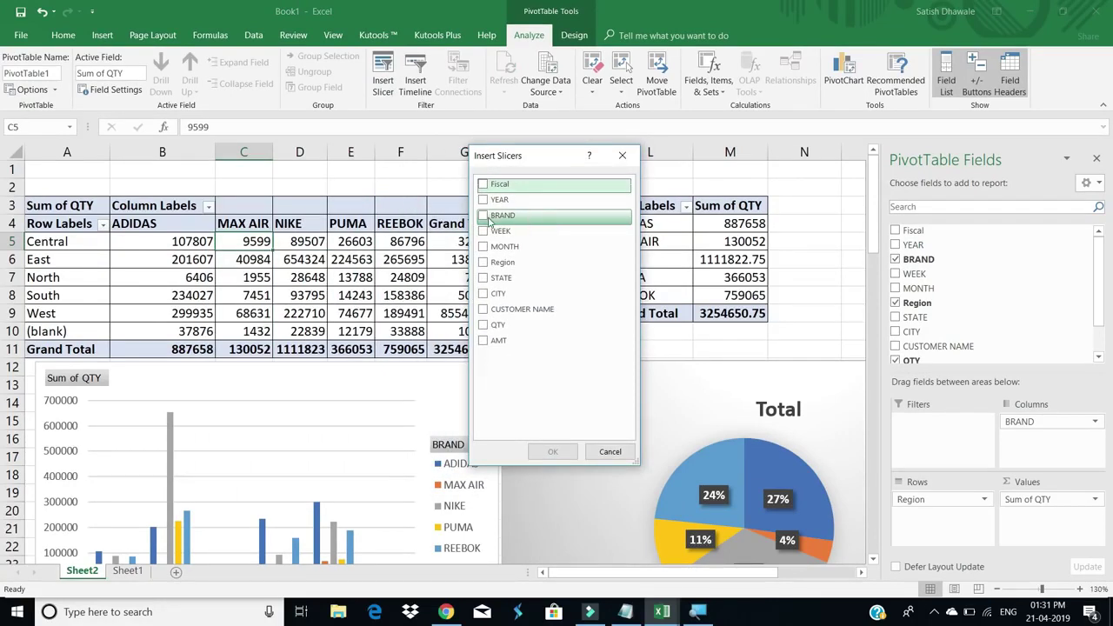
{"action": "left_click", "coordinate": [485, 218]}
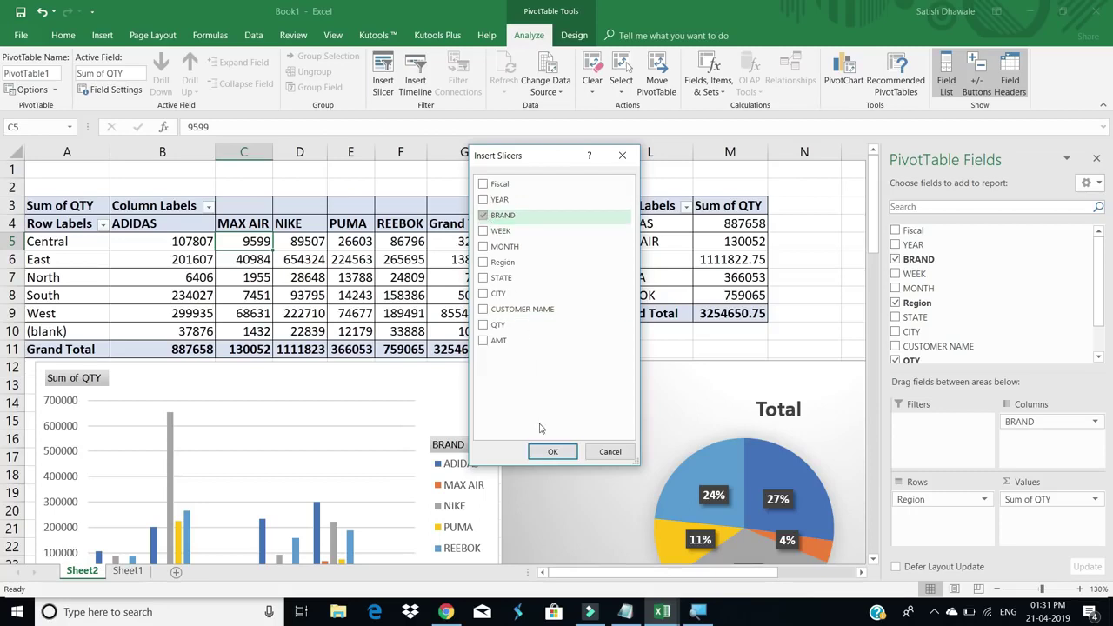
{"action": "left_click", "coordinate": [550, 451]}
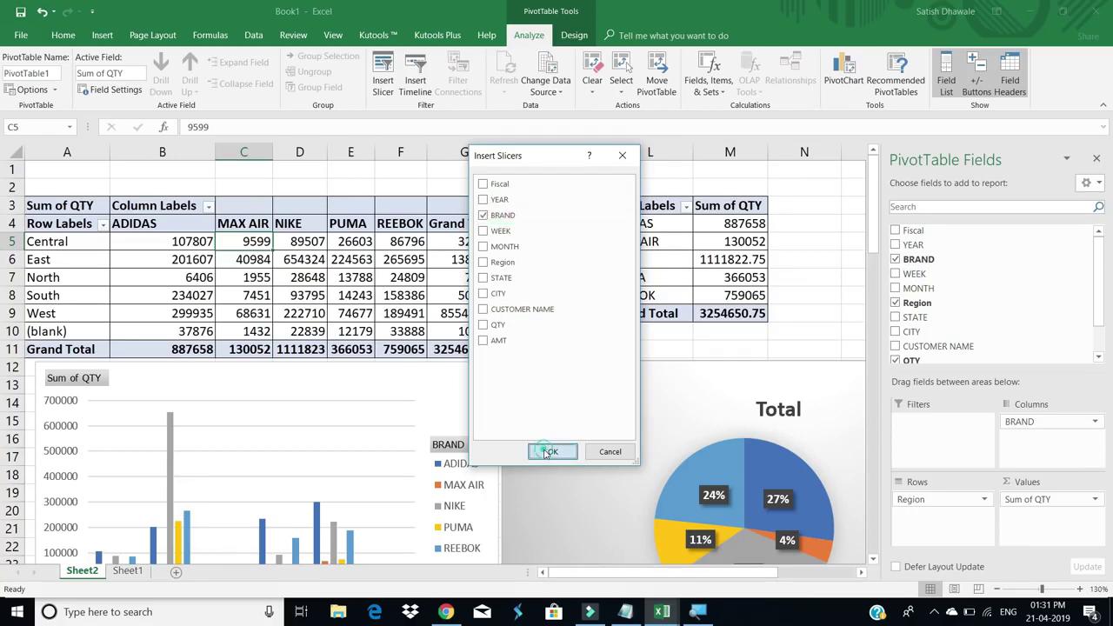
{"action": "left_click_drag", "start_coordinate": [435, 249], "coordinate": [910, 186]}
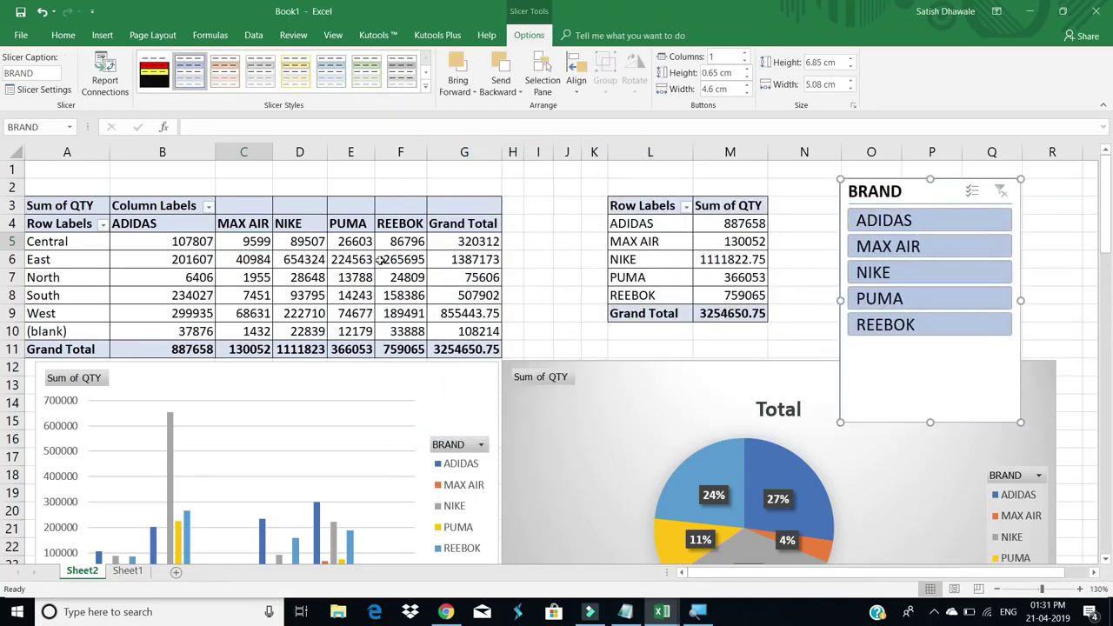
Step: Filter by ADIDAS with the BRAND slicer and compare how the column chart and the pie chart respond
{"action": "left_click", "coordinate": [915, 228]}
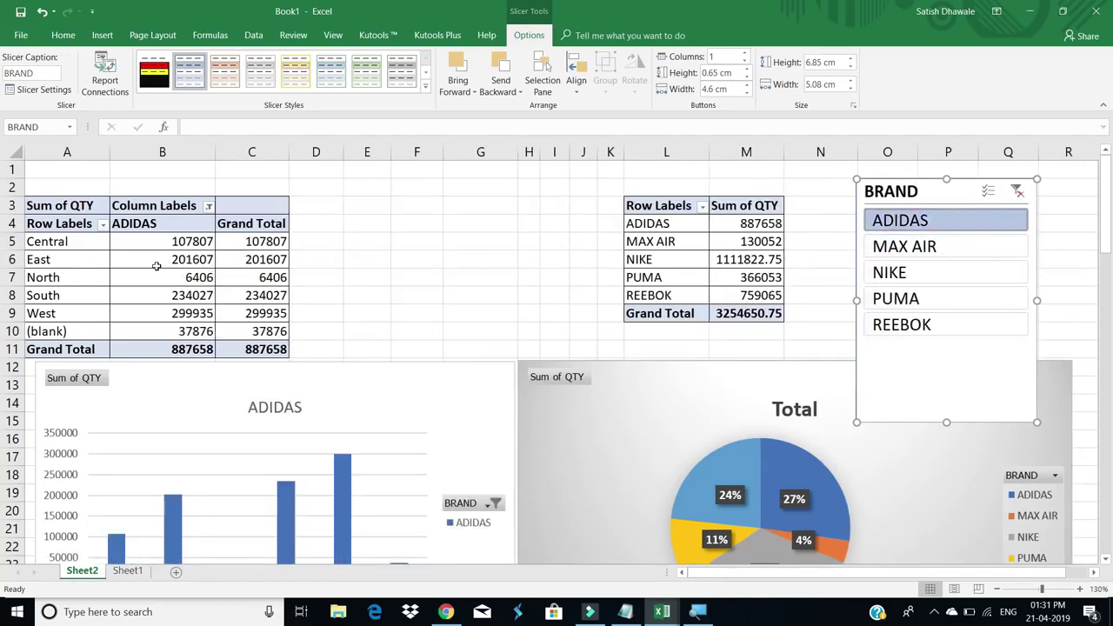
{"action": "left_click", "coordinate": [336, 387]}
{"action": "scroll", "coordinate": [335, 358], "scroll_direction": "down", "scroll_amount": 3}
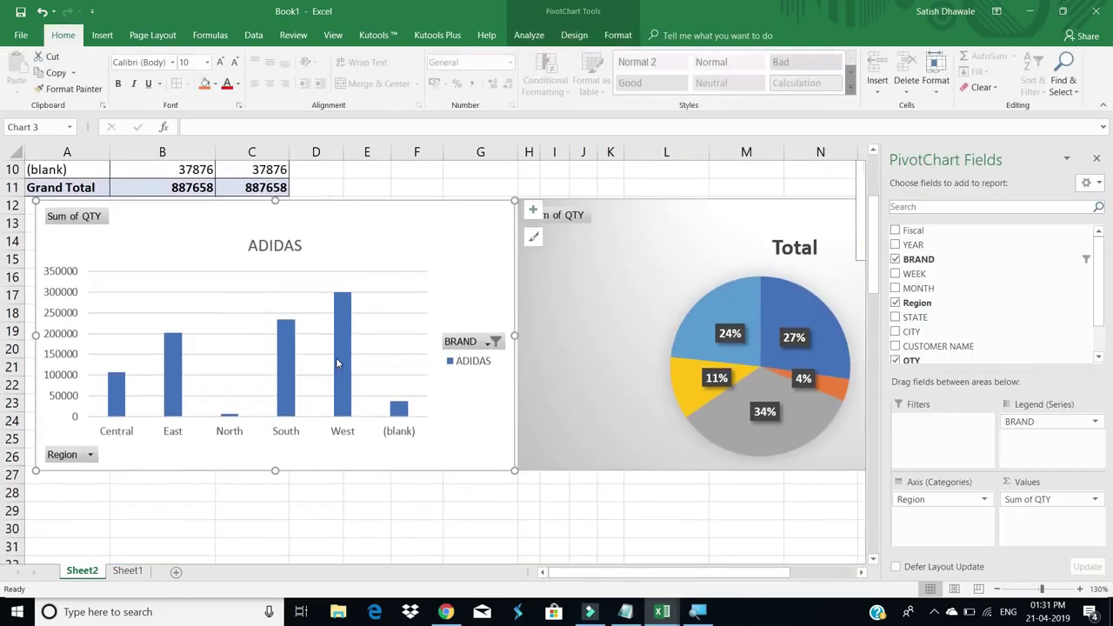
{"action": "scroll", "coordinate": [339, 364], "scroll_direction": "up", "scroll_amount": 3}
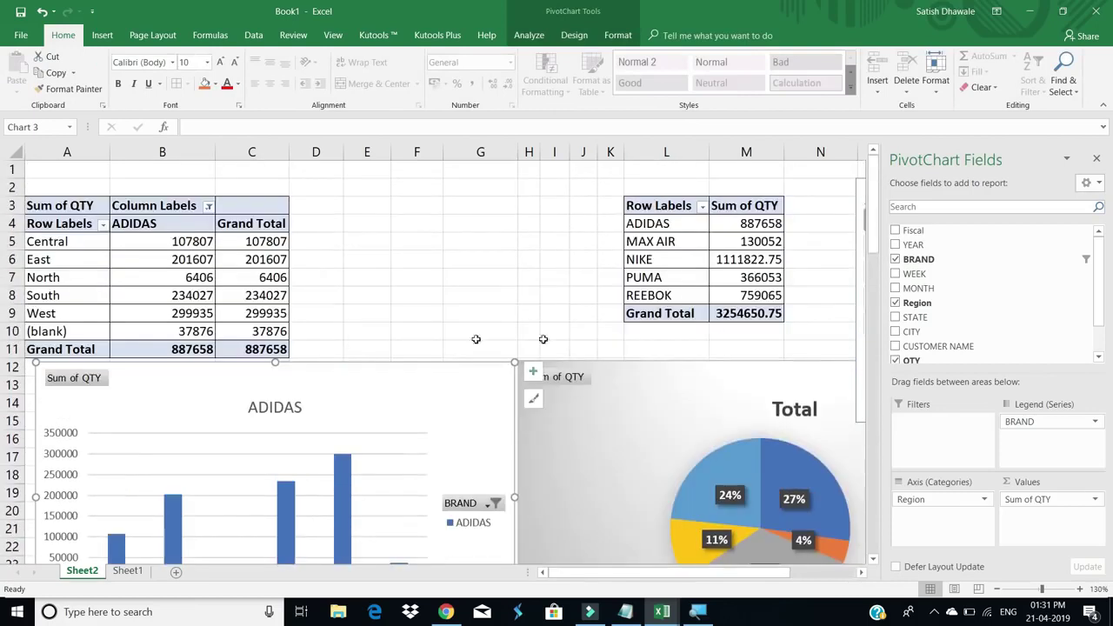
{"action": "left_click", "coordinate": [696, 388]}
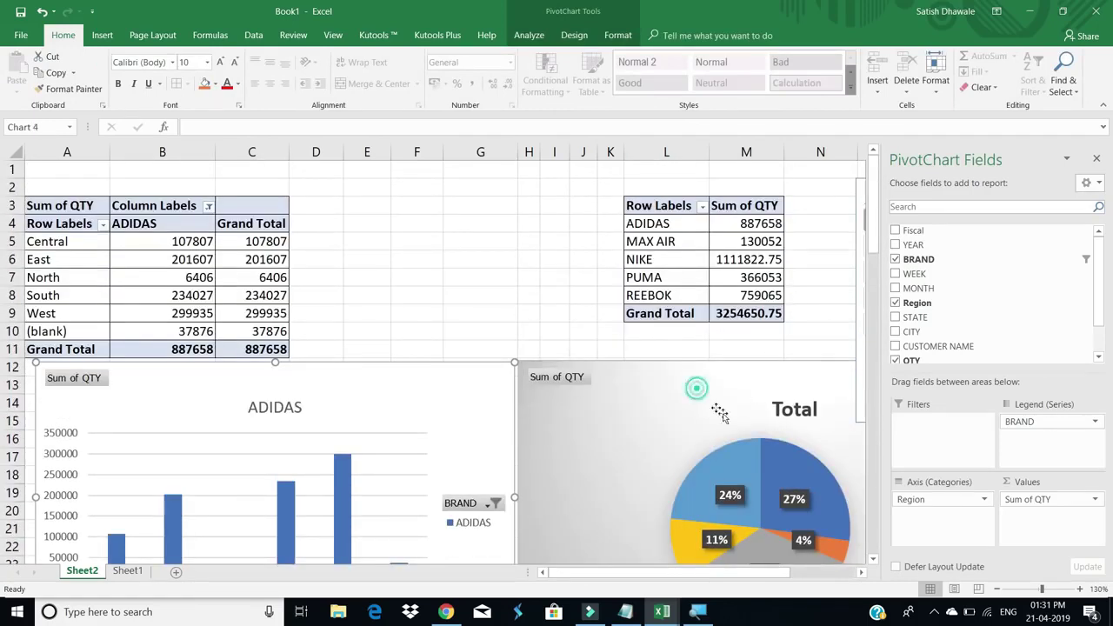
Step: Close the PivotChart field list and clear the BRAND slicer's filter
{"action": "left_click", "coordinate": [1098, 164]}
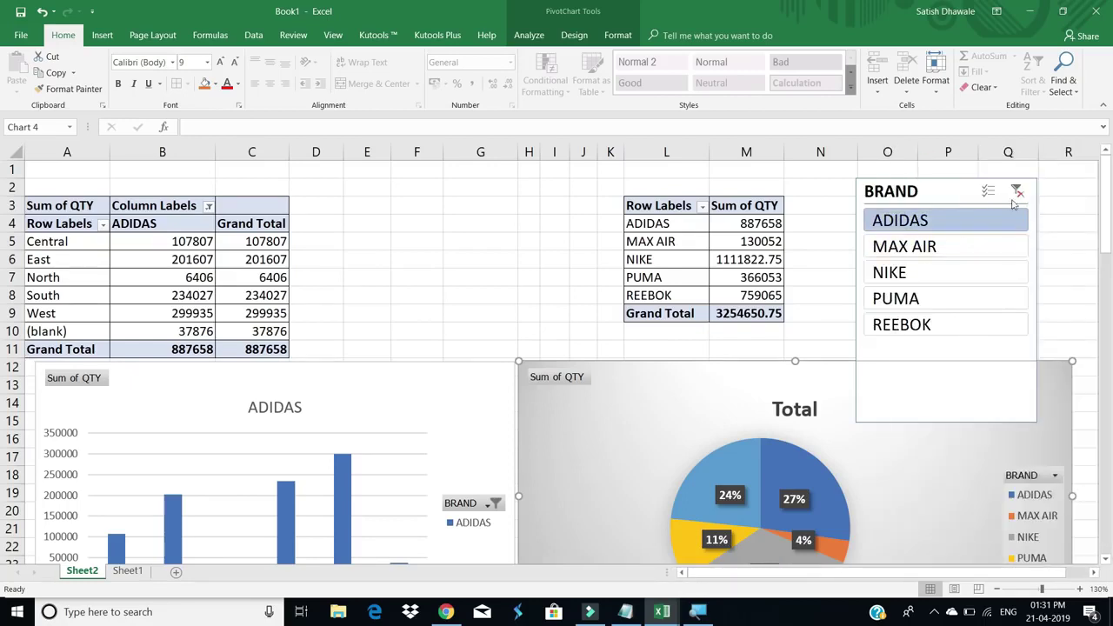
{"action": "left_click", "coordinate": [1017, 192]}
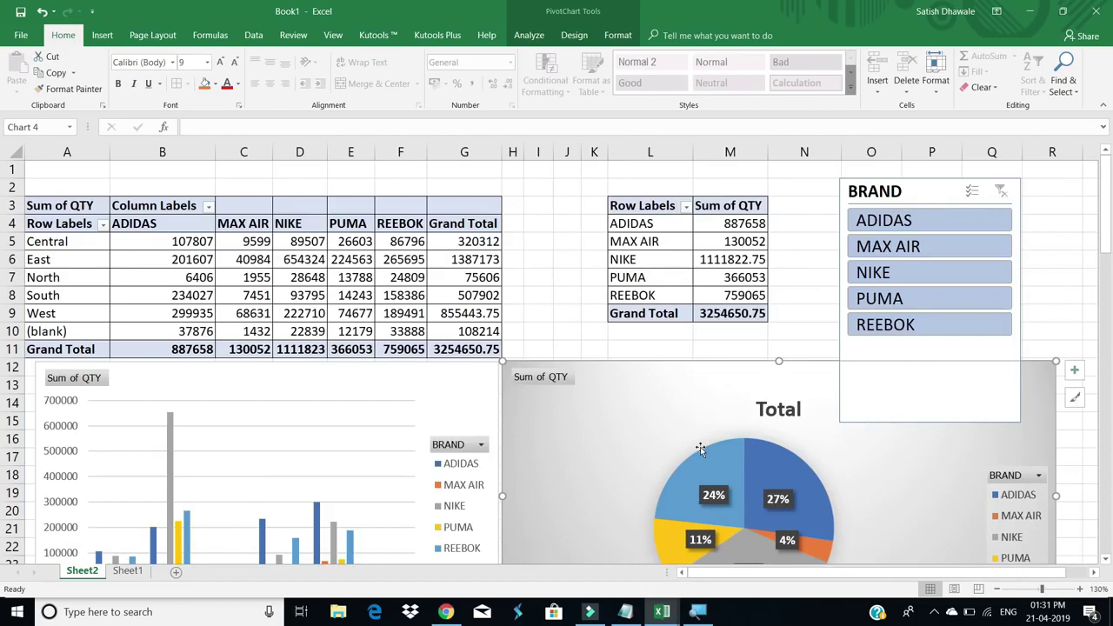
{"action": "scroll", "coordinate": [700, 449], "scroll_direction": "down", "scroll_amount": 1}
{"action": "scroll", "coordinate": [712, 452], "scroll_direction": "up", "scroll_amount": 1}
Step: Connect the BRAND slicer to PivotTable2 as well, through its report connections
{"action": "left_click_drag", "start_coordinate": [899, 191], "coordinate": [885, 191]}
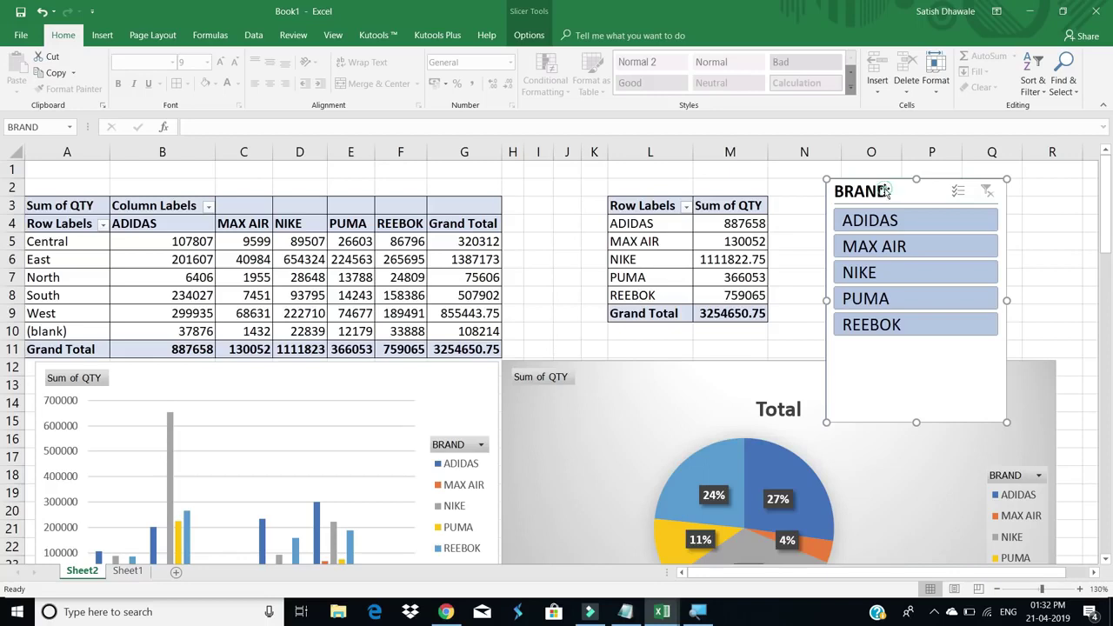
{"action": "left_click", "coordinate": [531, 37]}
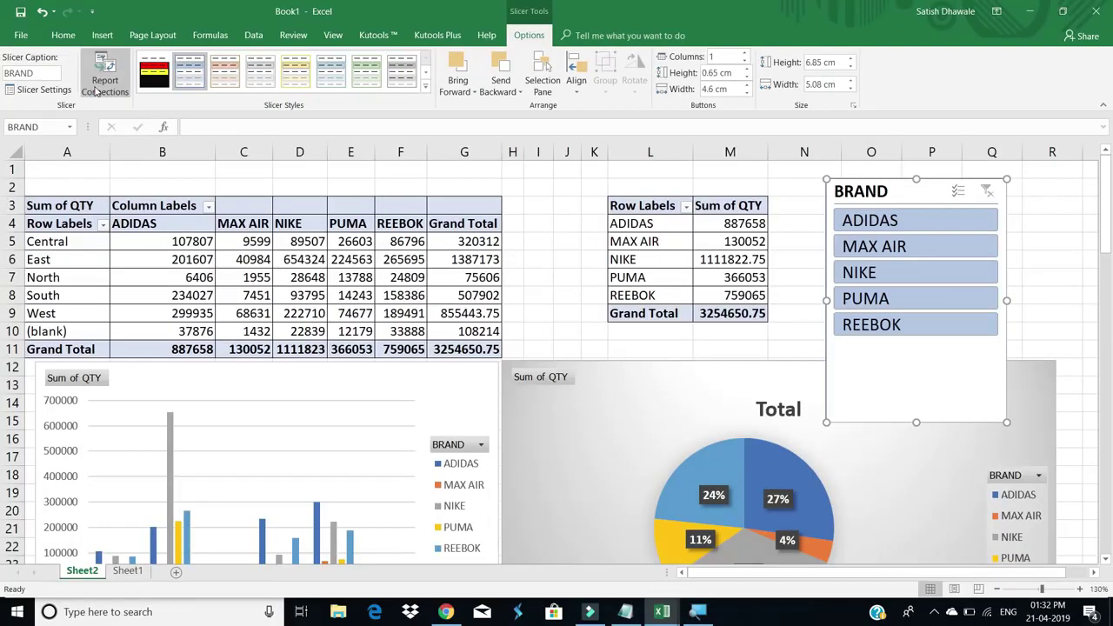
{"action": "left_click", "coordinate": [100, 87]}
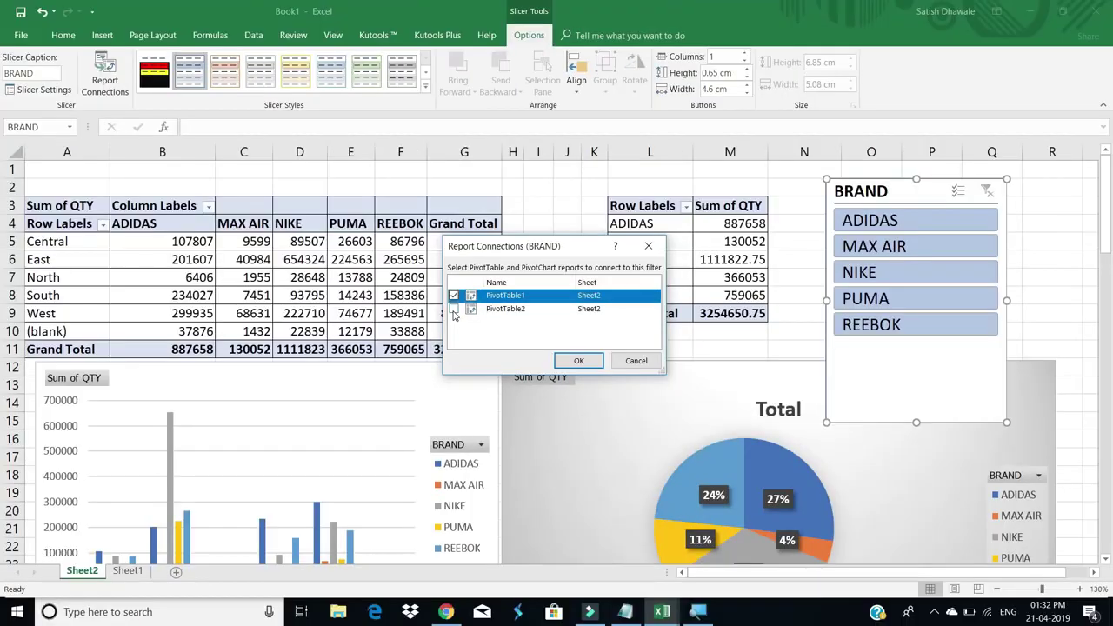
{"action": "left_click", "coordinate": [454, 311]}
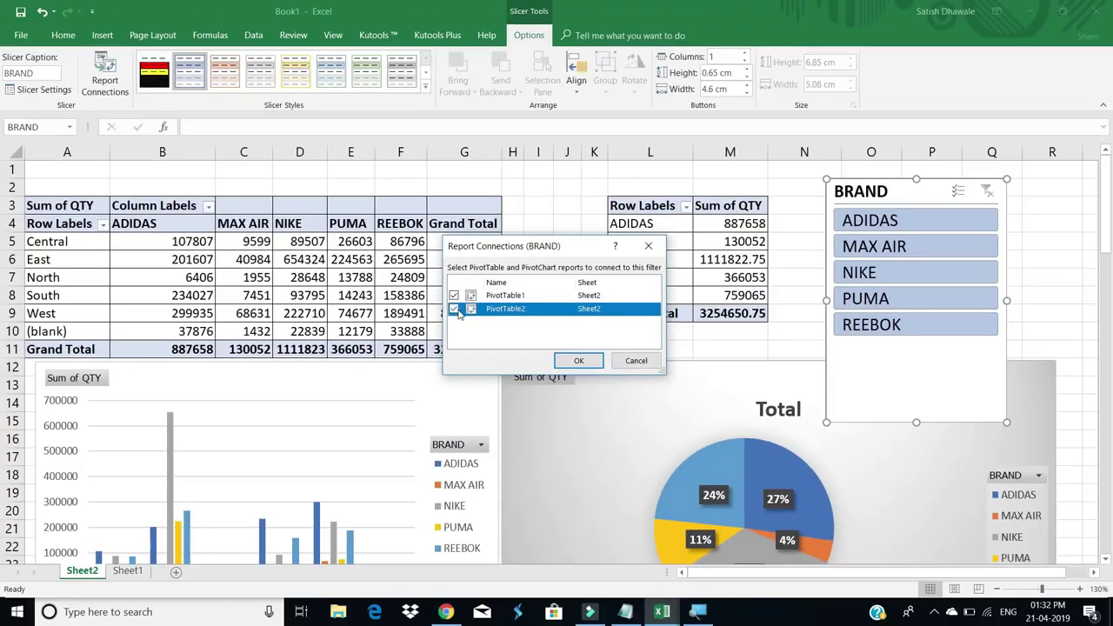
{"action": "left_click", "coordinate": [569, 364]}
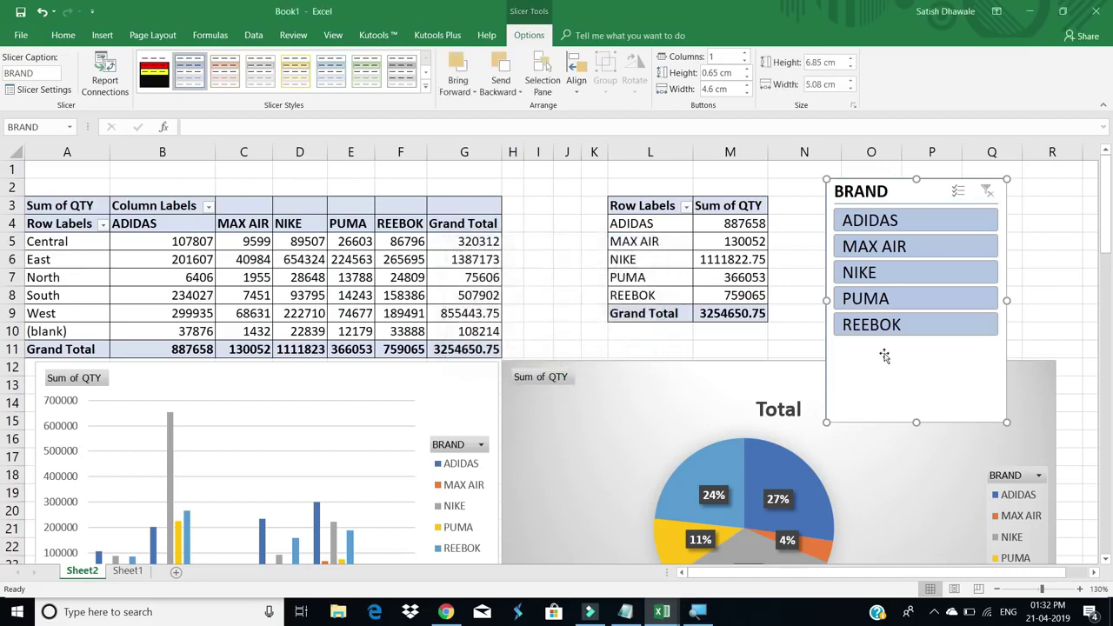
Step: Filter by ADIDAS and PUMA together with the BRAND slicer and compare the column chart with the pie chart
{"action": "left_click", "coordinate": [940, 227]}
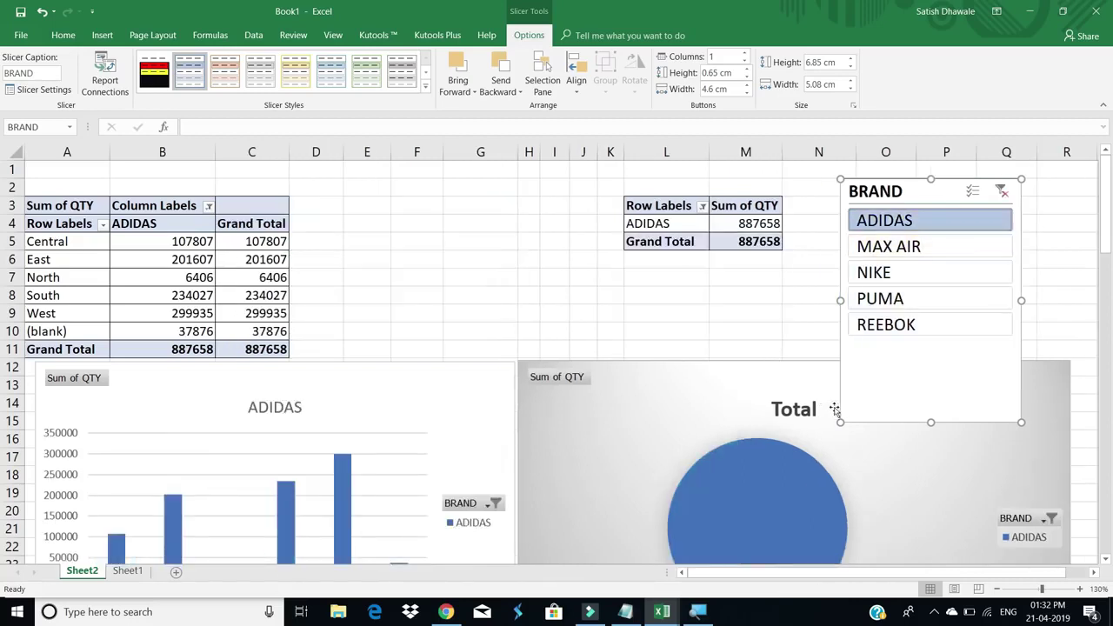
{"action": "left_click", "coordinate": [913, 302], "text": "ctrl"}
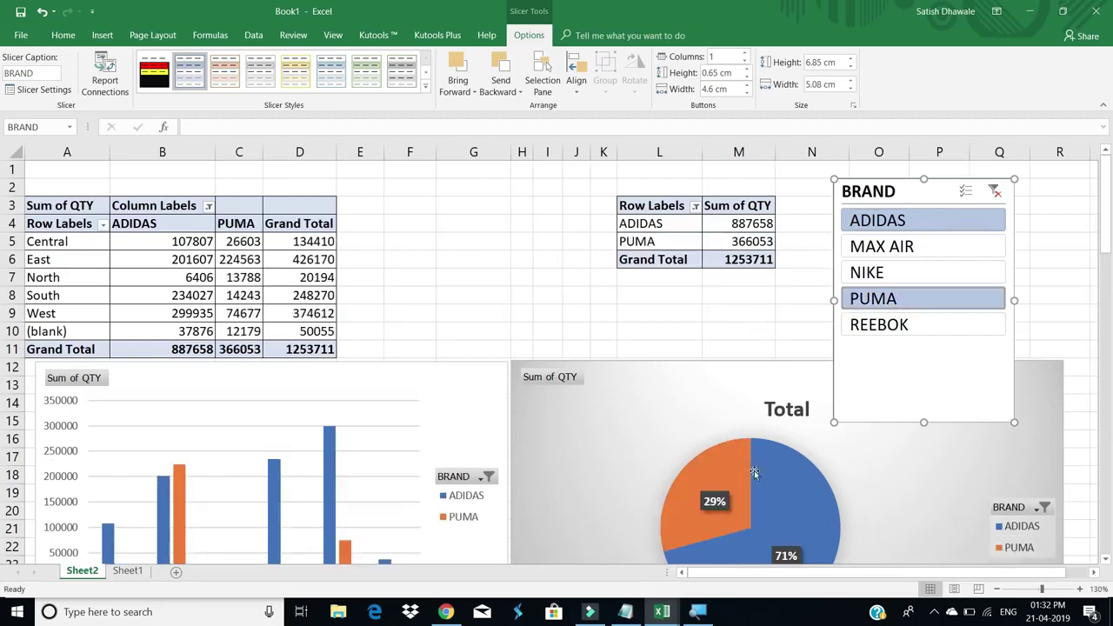
{"action": "left_click", "coordinate": [602, 315]}
{"action": "scroll", "coordinate": [602, 325], "scroll_direction": "down", "scroll_amount": 2}
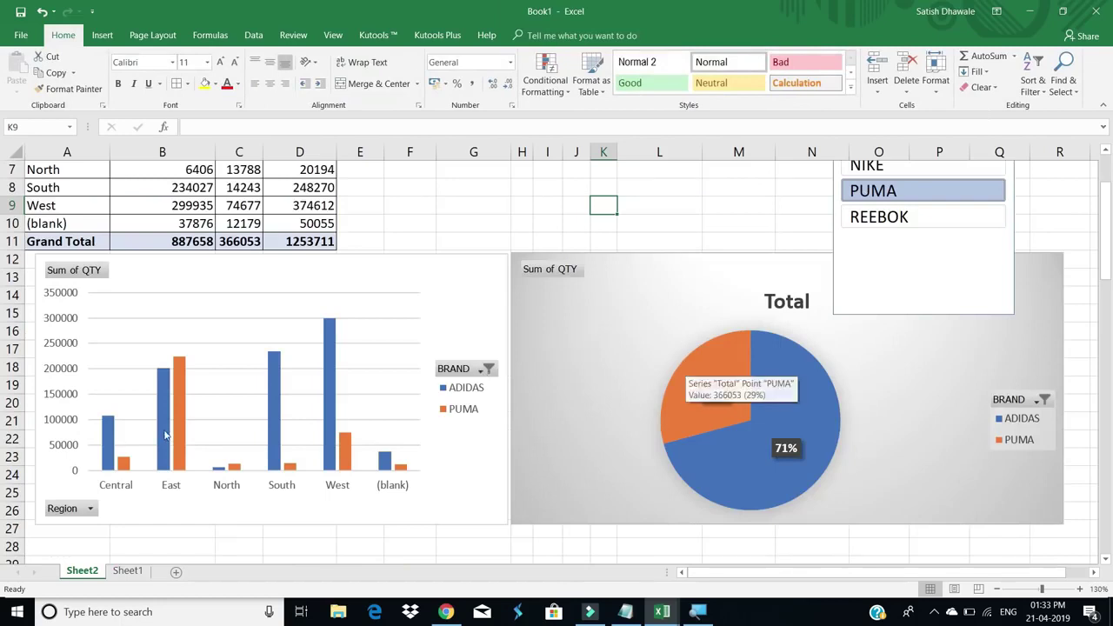
{"action": "scroll", "coordinate": [167, 438], "scroll_direction": "up", "scroll_amount": 2}
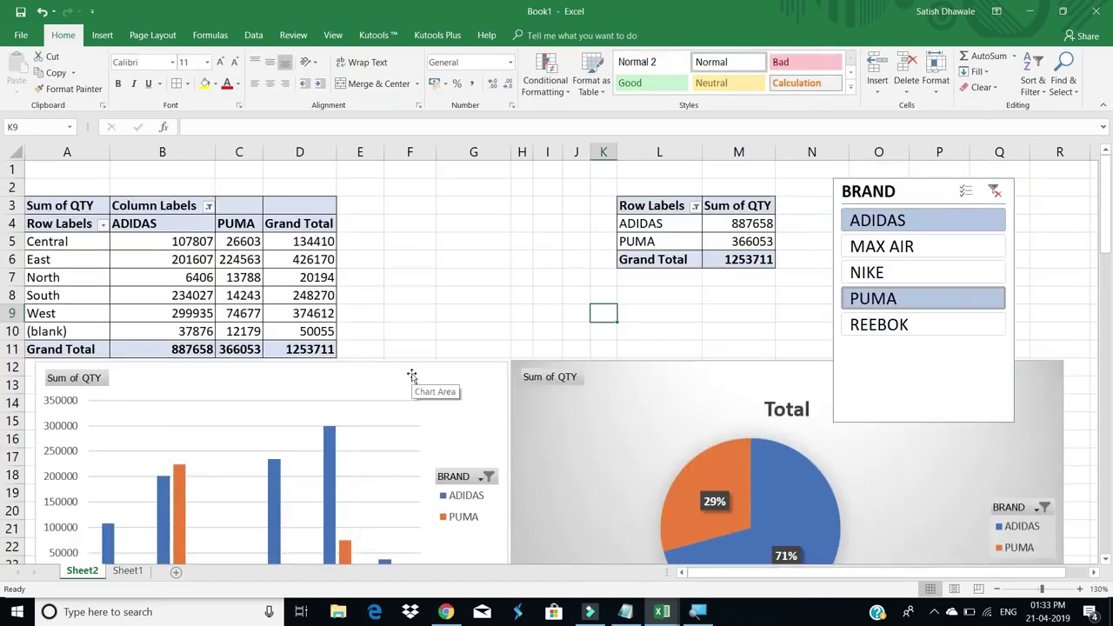
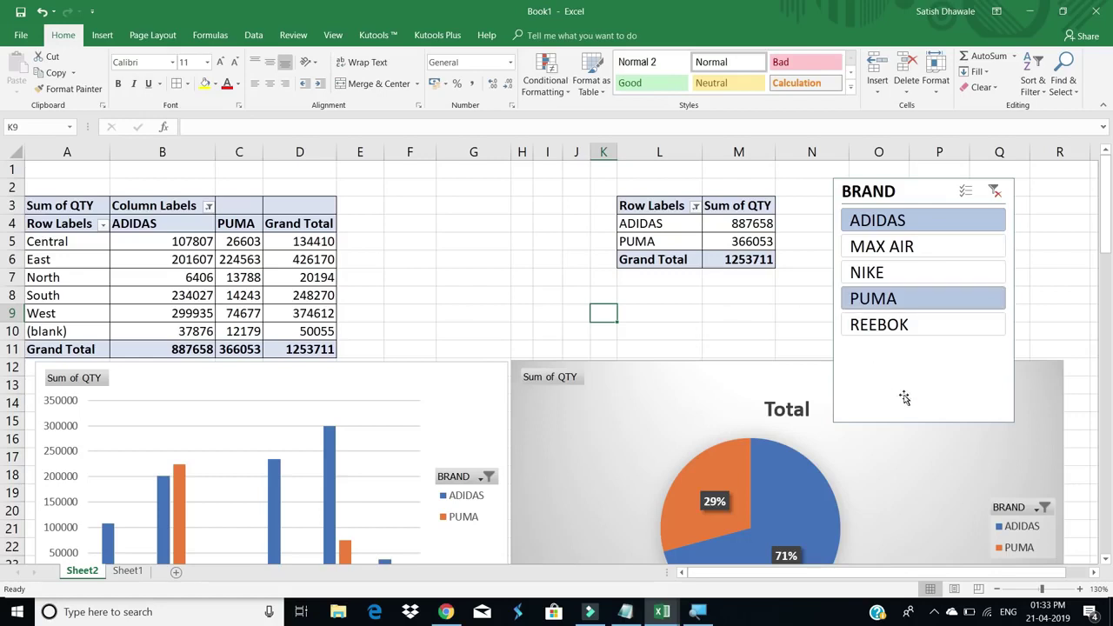
Step: Delete the BRAND slicer, the pie chart and the column chart from Sheet2
{"action": "left_click_drag", "start_coordinate": [904, 394], "coordinate": [868, 397]}
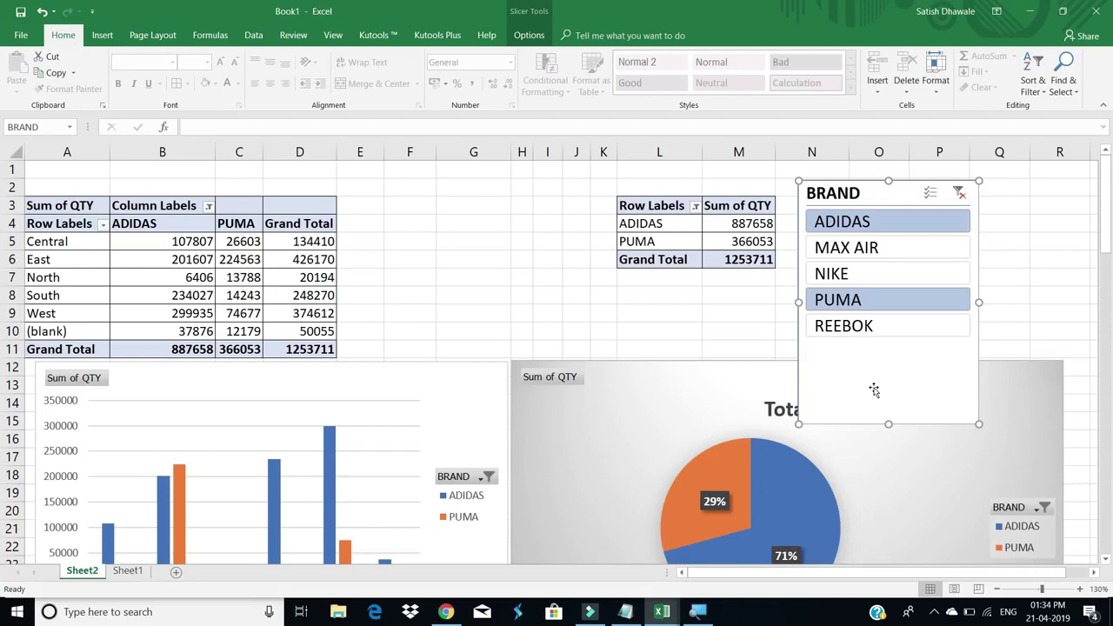
{"action": "key", "text": "Delete"}
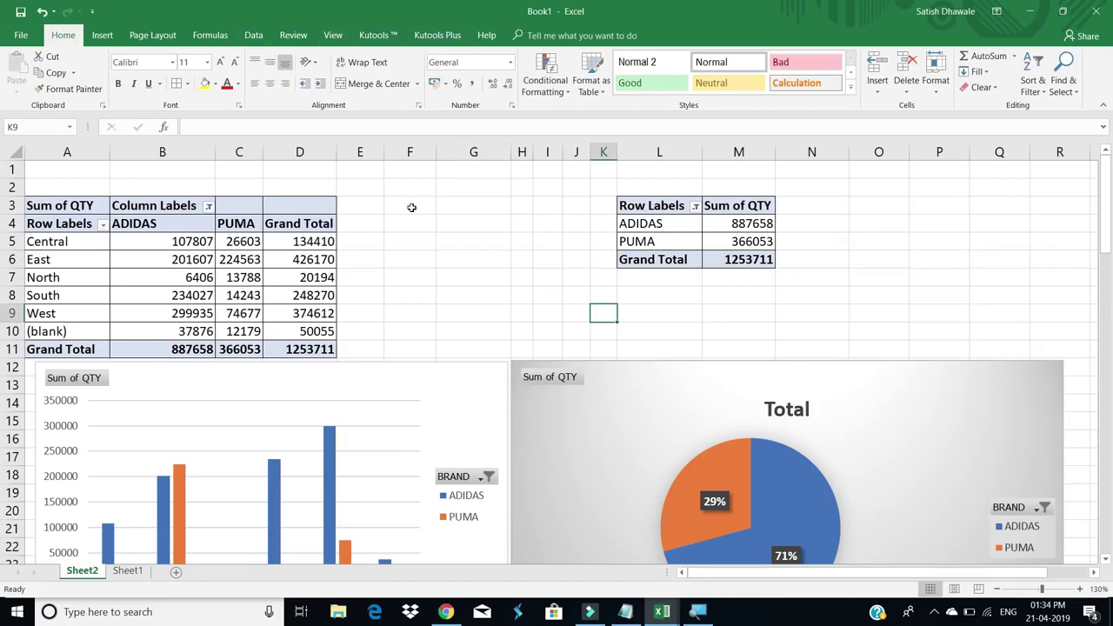
{"action": "left_click", "coordinate": [578, 413]}
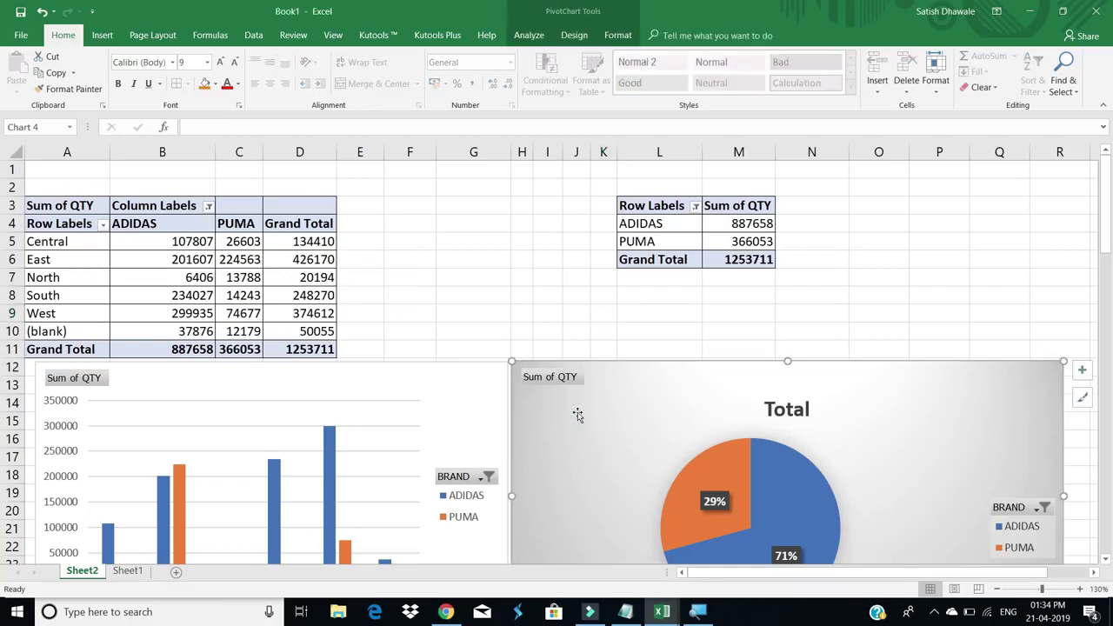
{"action": "key", "text": "Delete"}
{"action": "left_click", "coordinate": [464, 395]}
{"action": "key", "text": "Delete"}
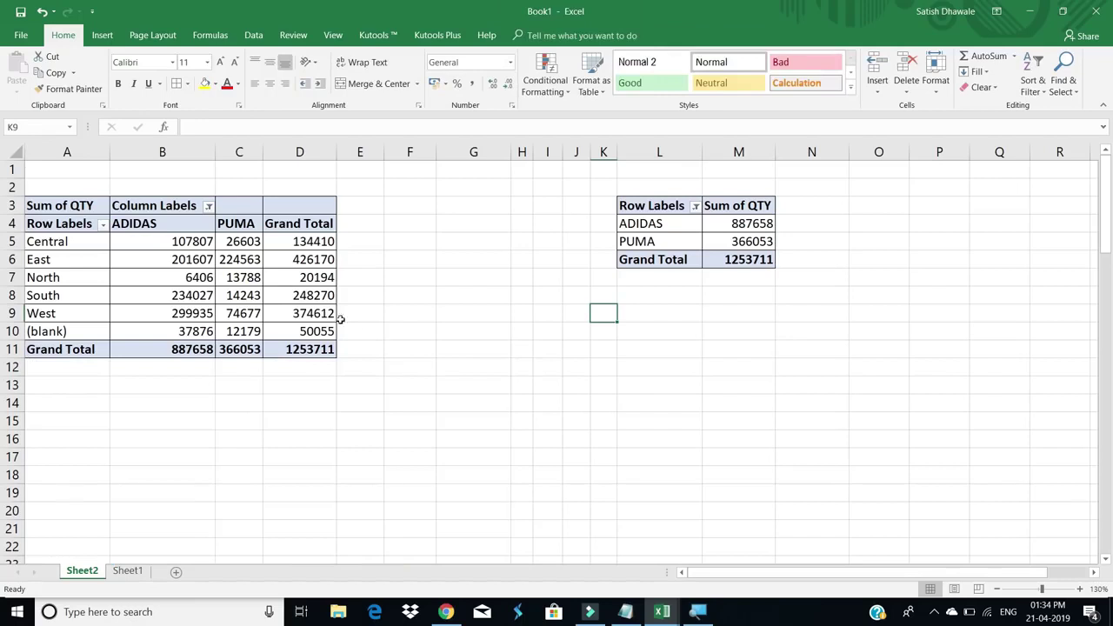
Step: Clear the BRAND filter from the first PivotTable's Column Labels
{"action": "left_click", "coordinate": [59, 223]}
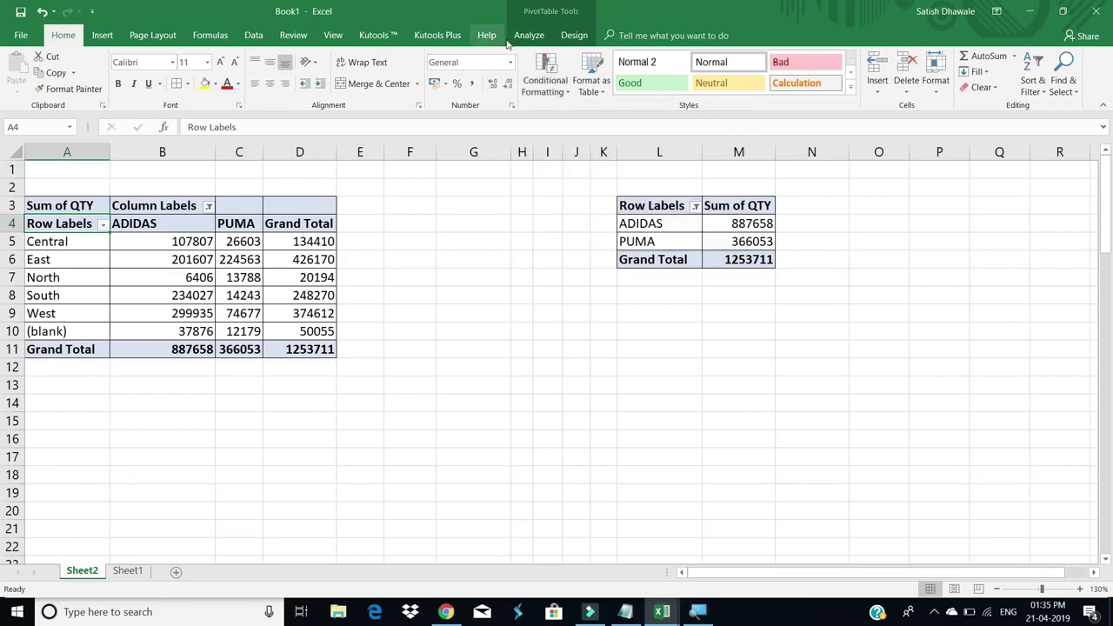
{"action": "left_click", "coordinate": [178, 205]}
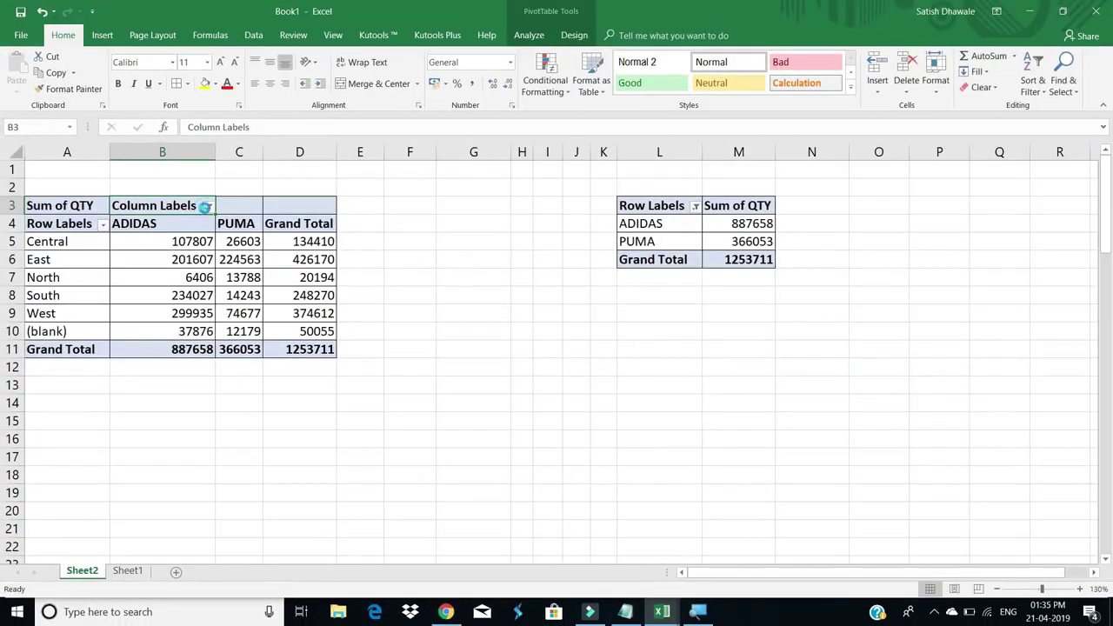
{"action": "left_click", "coordinate": [204, 206]}
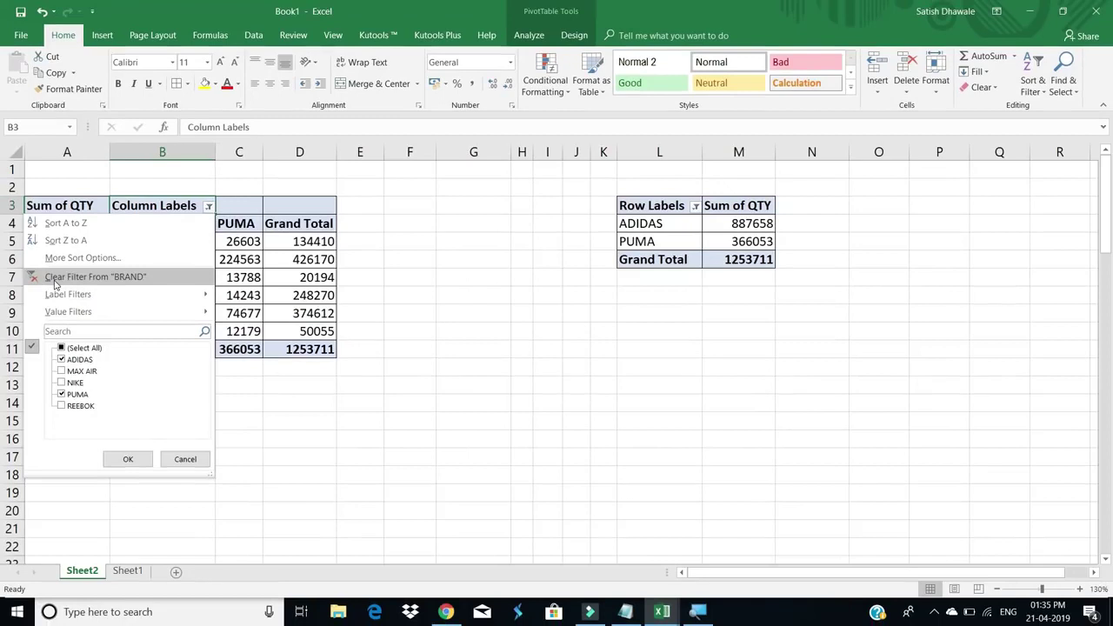
{"action": "left_click", "coordinate": [53, 278]}
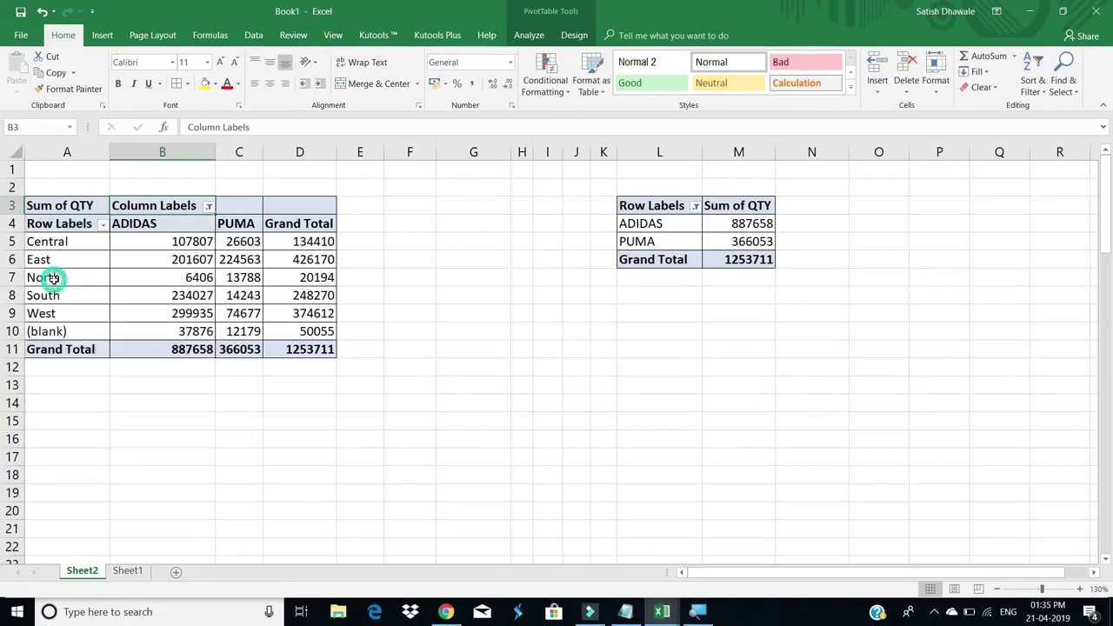
{"action": "left_click", "coordinate": [219, 276]}
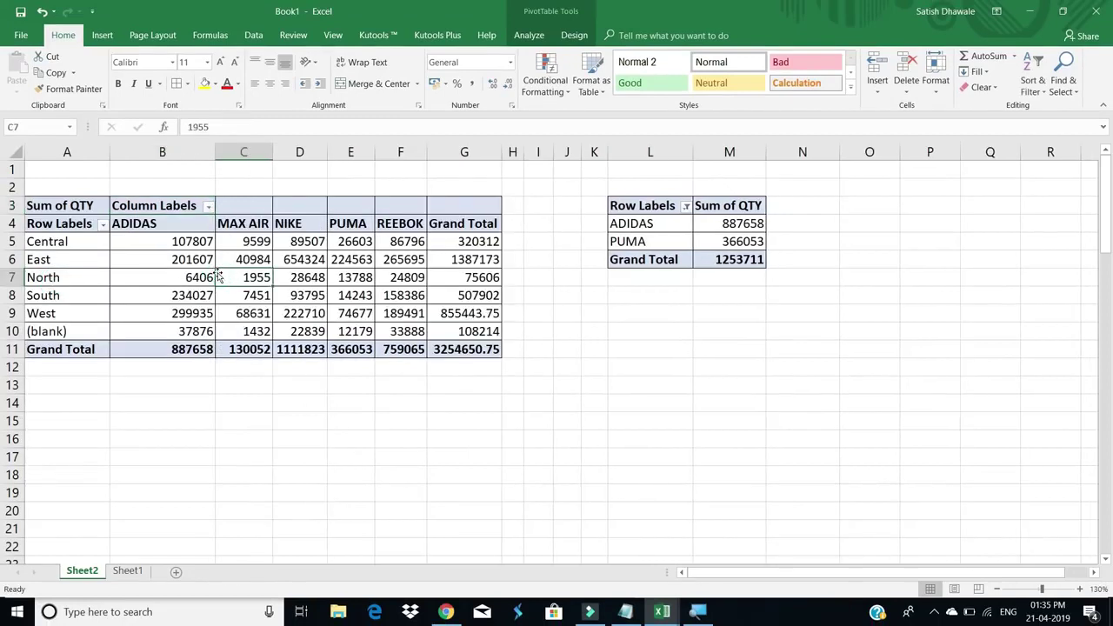
Step: Show the first PivotTable's field list and add the MONTH field as a report filter
{"action": "left_click", "coordinate": [82, 208]}
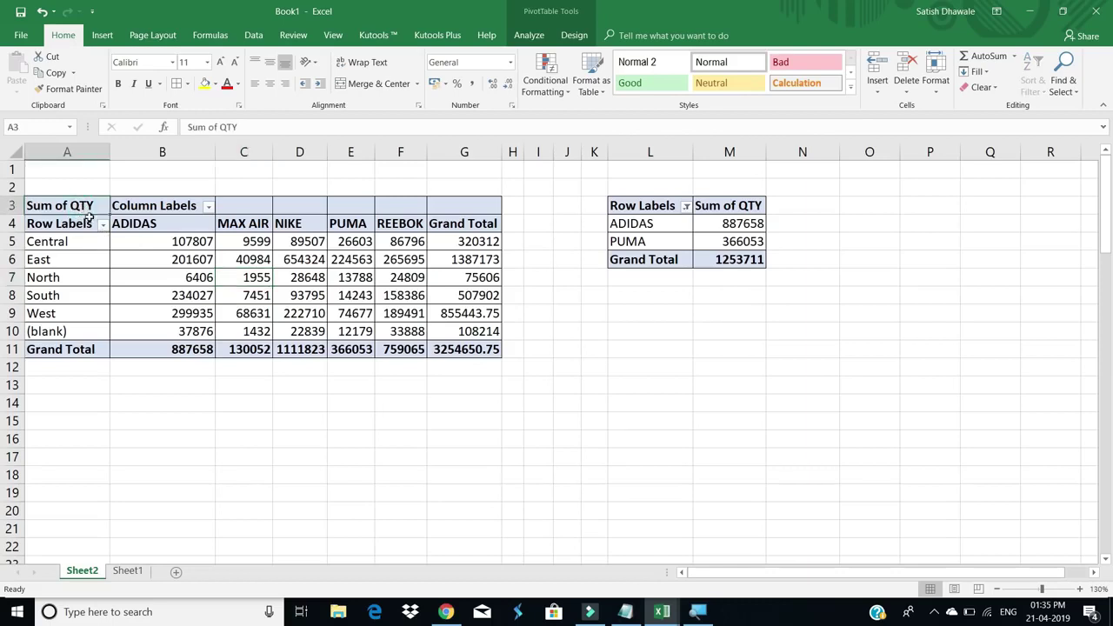
{"action": "left_click", "coordinate": [533, 35]}
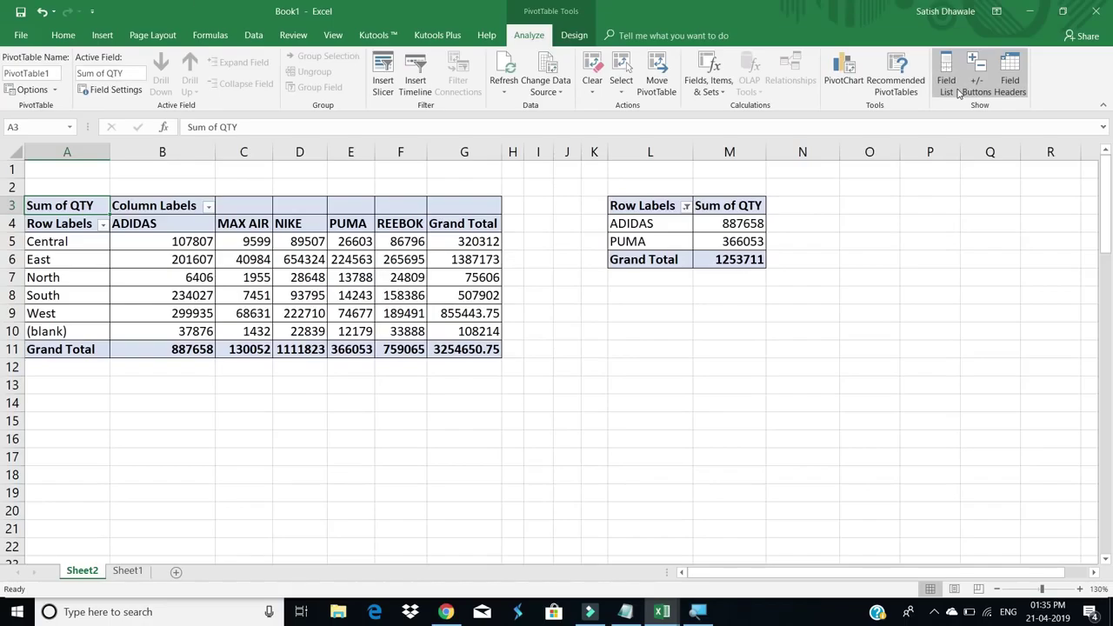
{"action": "left_click", "coordinate": [954, 89]}
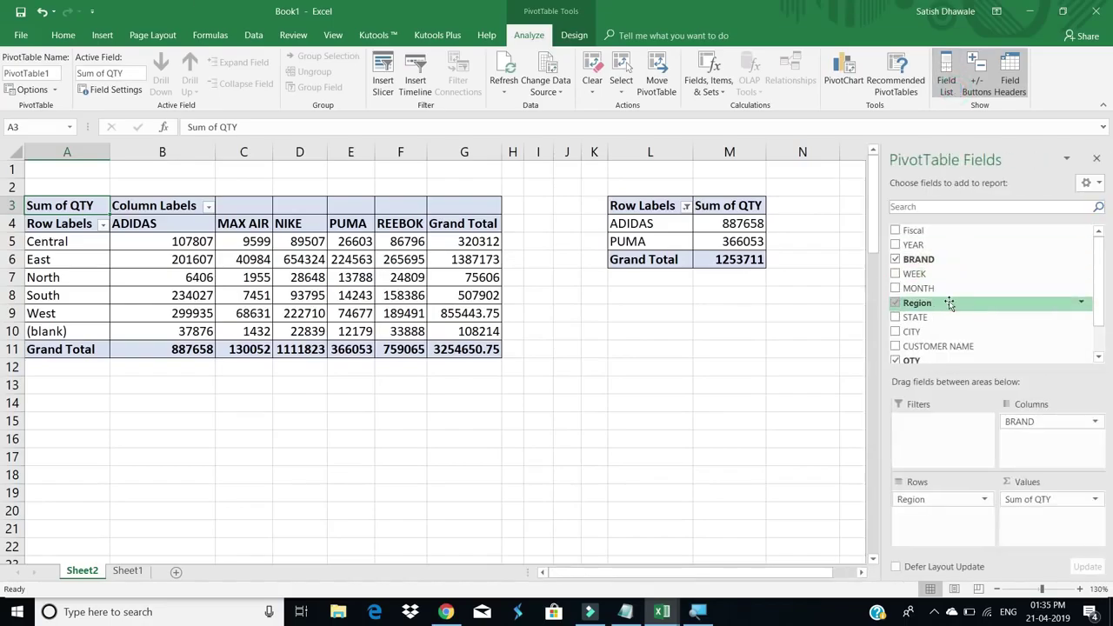
{"action": "left_click", "coordinate": [1099, 310]}
{"action": "left_click_drag", "start_coordinate": [1097, 307], "coordinate": [1099, 301]}
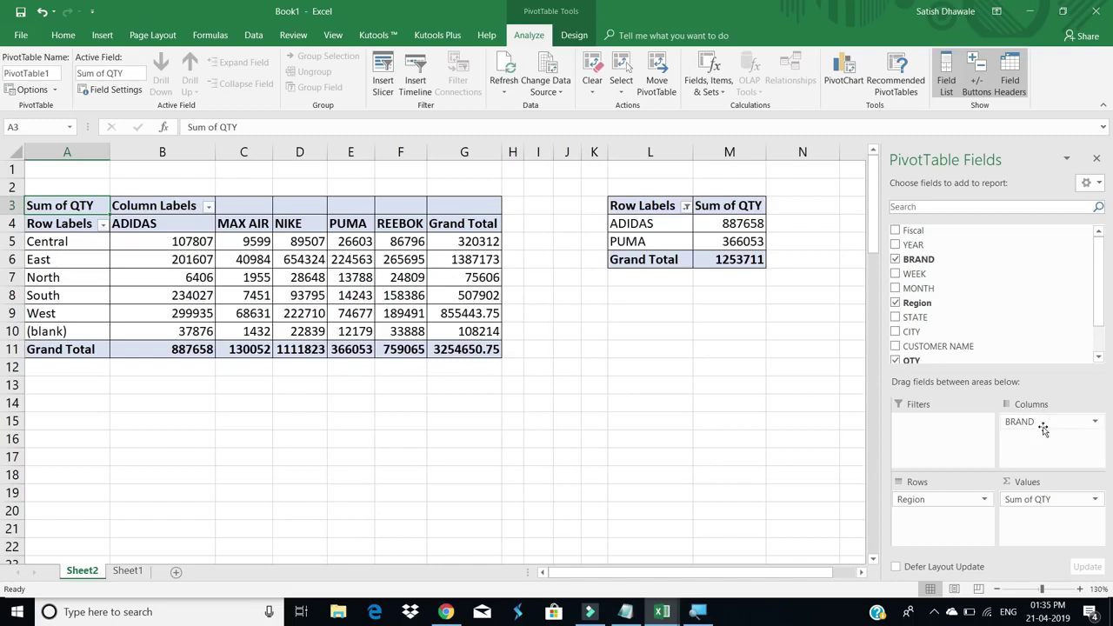
{"action": "left_click_drag", "start_coordinate": [153, 224], "coordinate": [486, 352]}
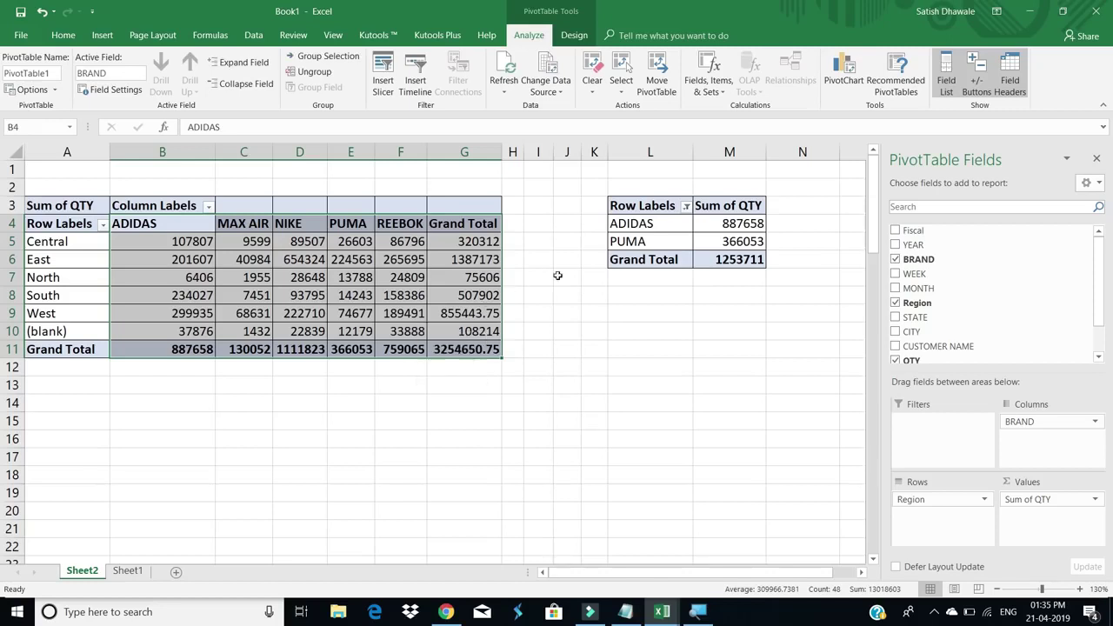
{"action": "left_click_drag", "start_coordinate": [931, 313], "coordinate": [951, 504]}
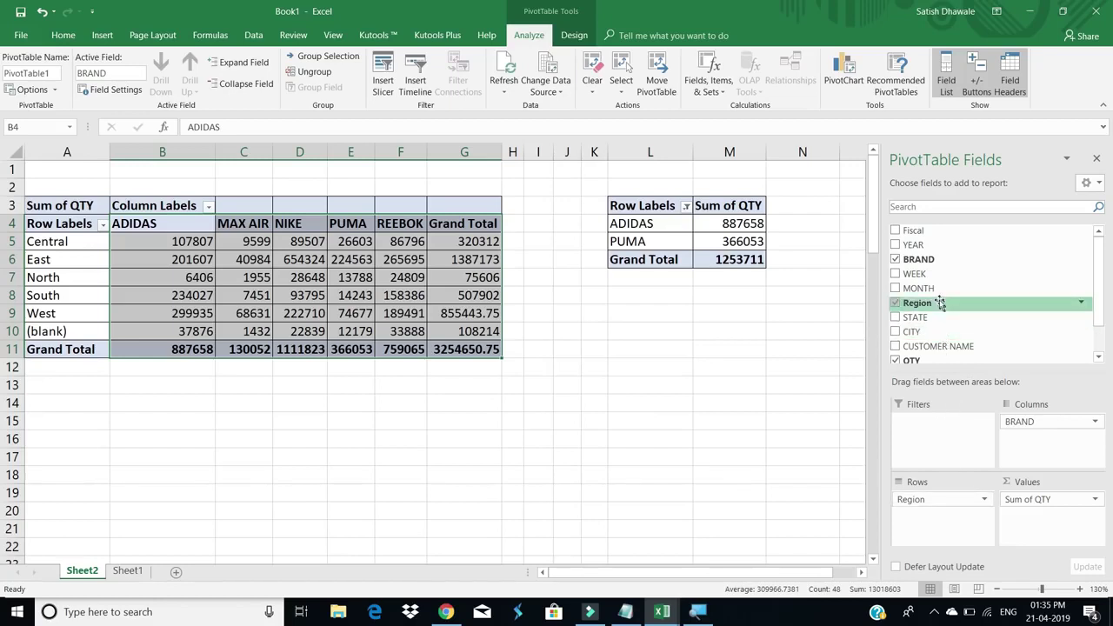
{"action": "left_click_drag", "start_coordinate": [935, 288], "coordinate": [943, 432]}
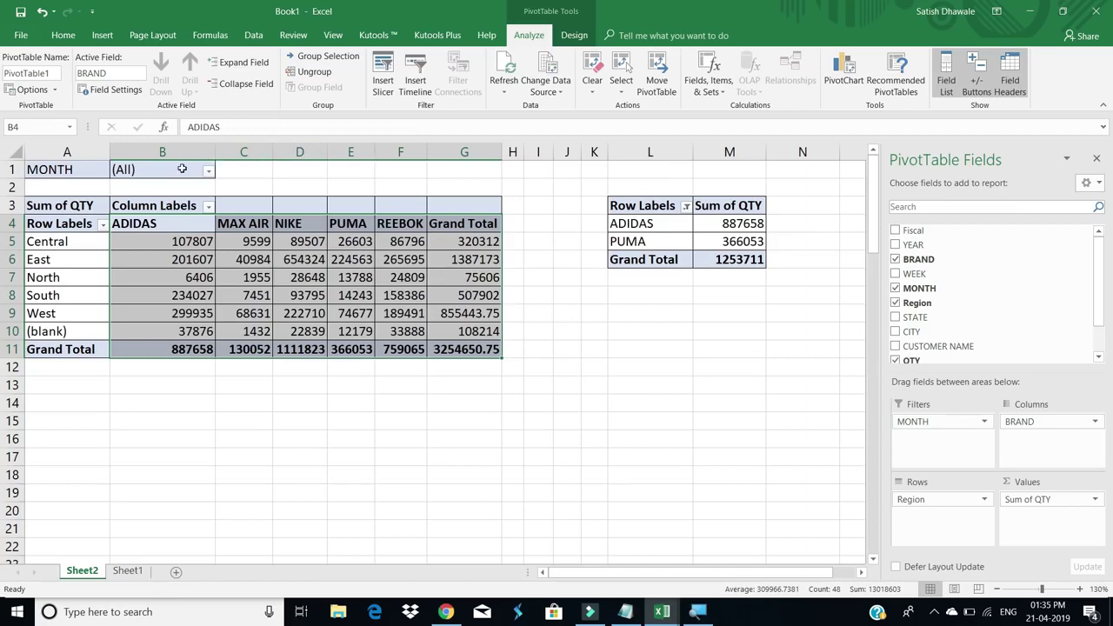
Step: Examine the MONTH report filter's choices with Select Multiple Items on and off, and cancel the filter list
{"action": "left_click", "coordinate": [181, 170]}
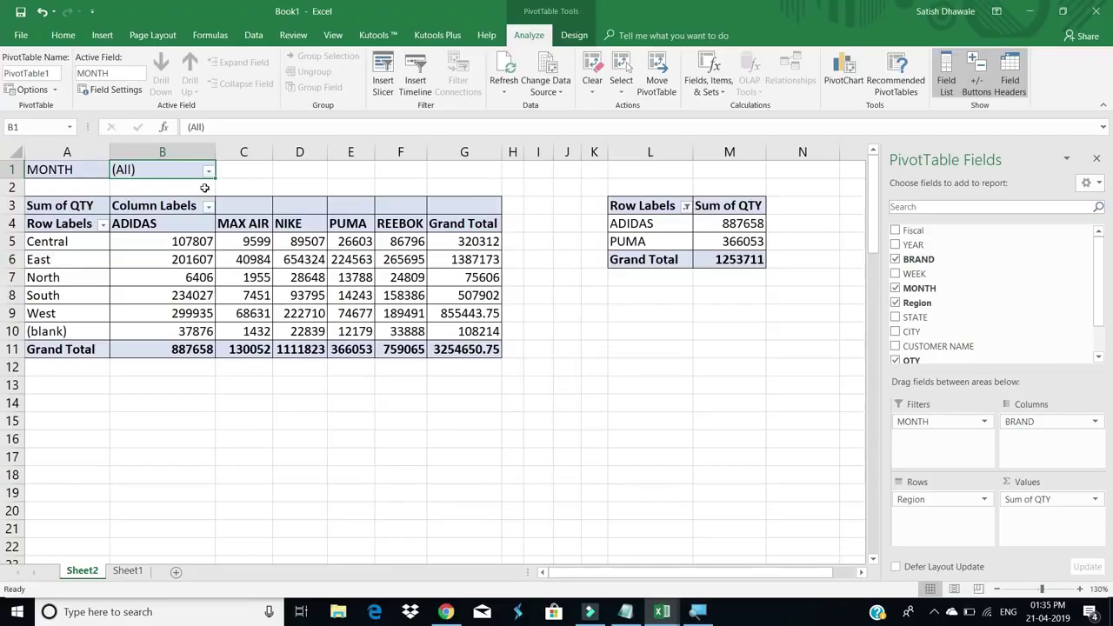
{"action": "left_click", "coordinate": [209, 171]}
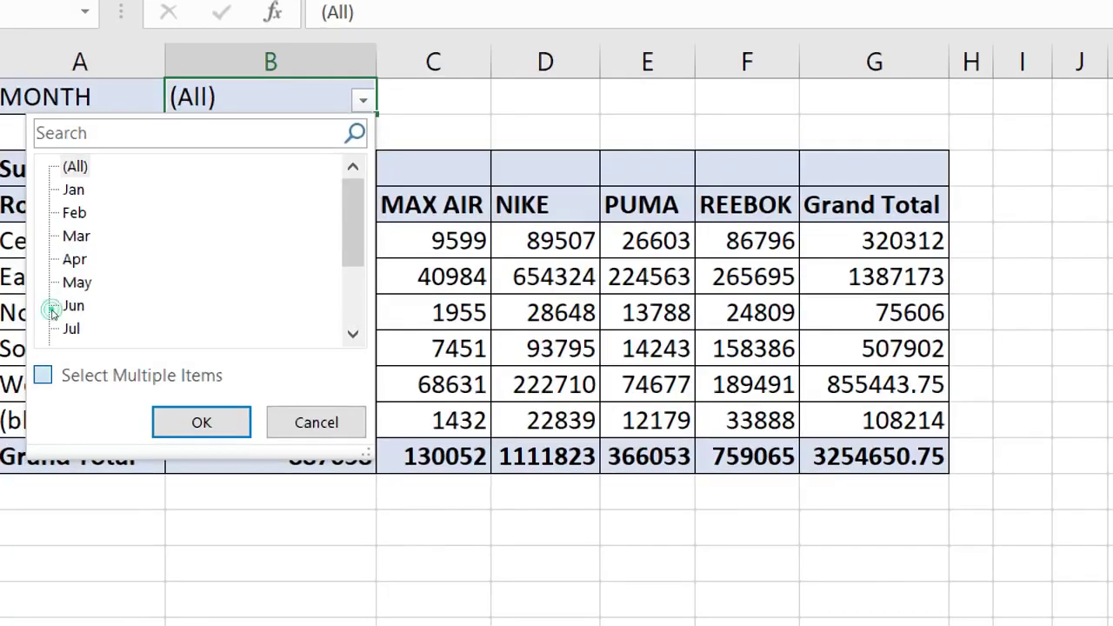
{"action": "left_click", "coordinate": [42, 375]}
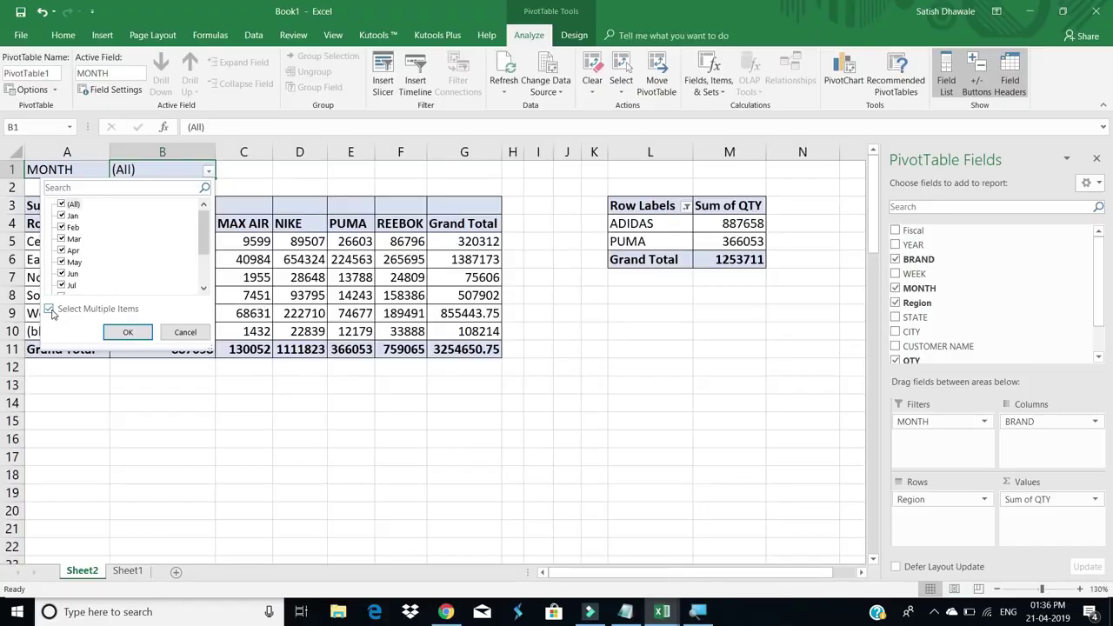
{"action": "left_click", "coordinate": [50, 310]}
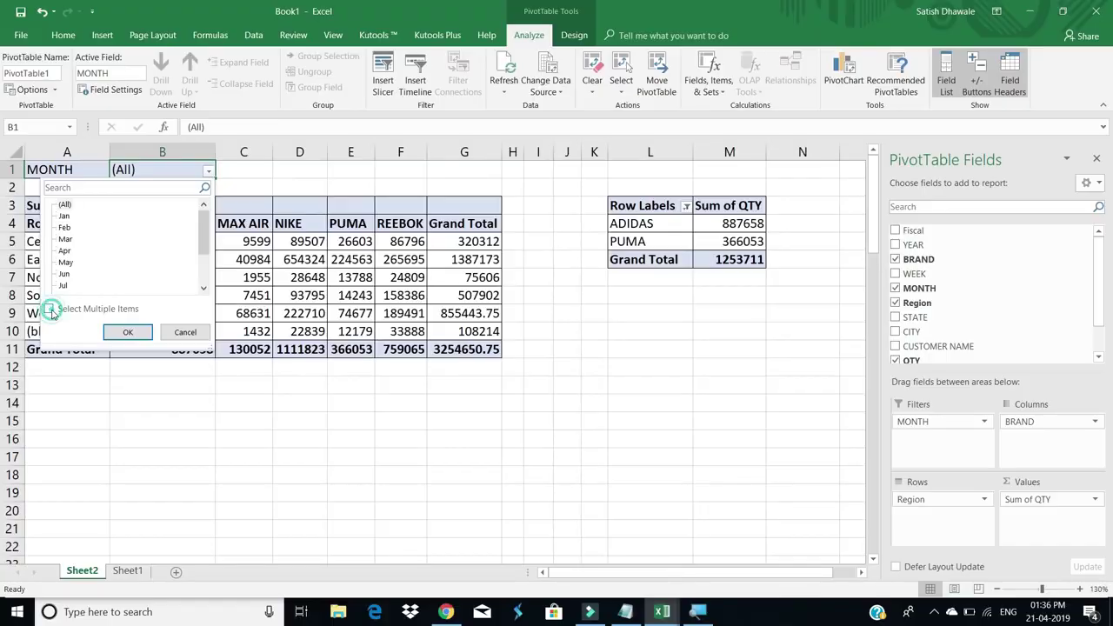
{"action": "left_click", "coordinate": [179, 335]}
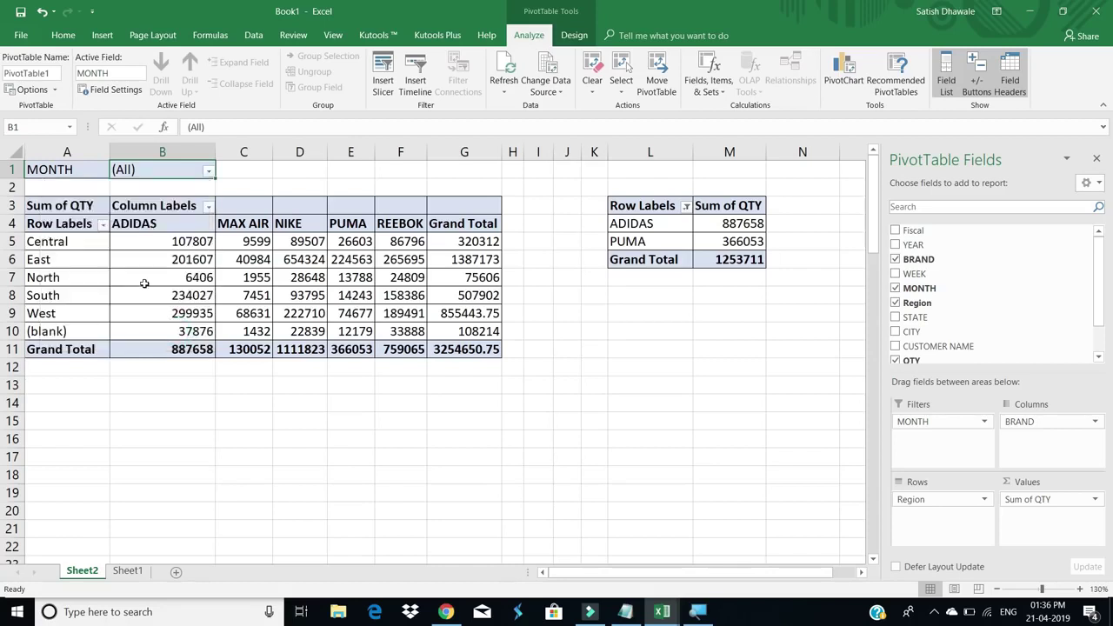
Step: Generate a separate report filter page for every MONTH from the first PivotTable on Sheet2
{"action": "left_click_drag", "start_coordinate": [78, 223], "coordinate": [459, 341]}
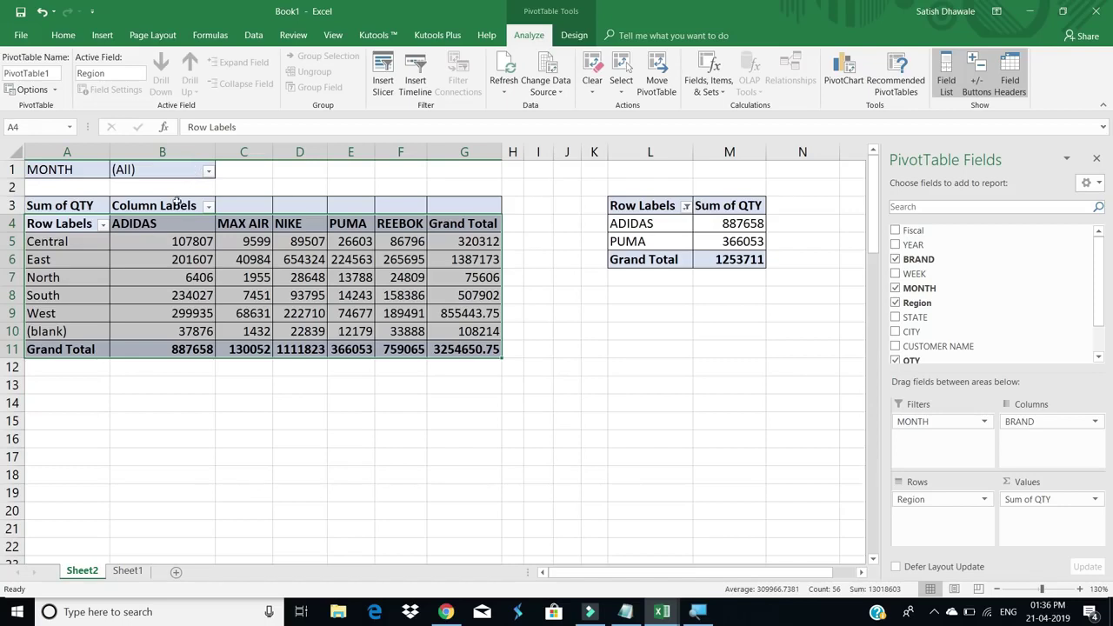
{"action": "left_click", "coordinate": [157, 236]}
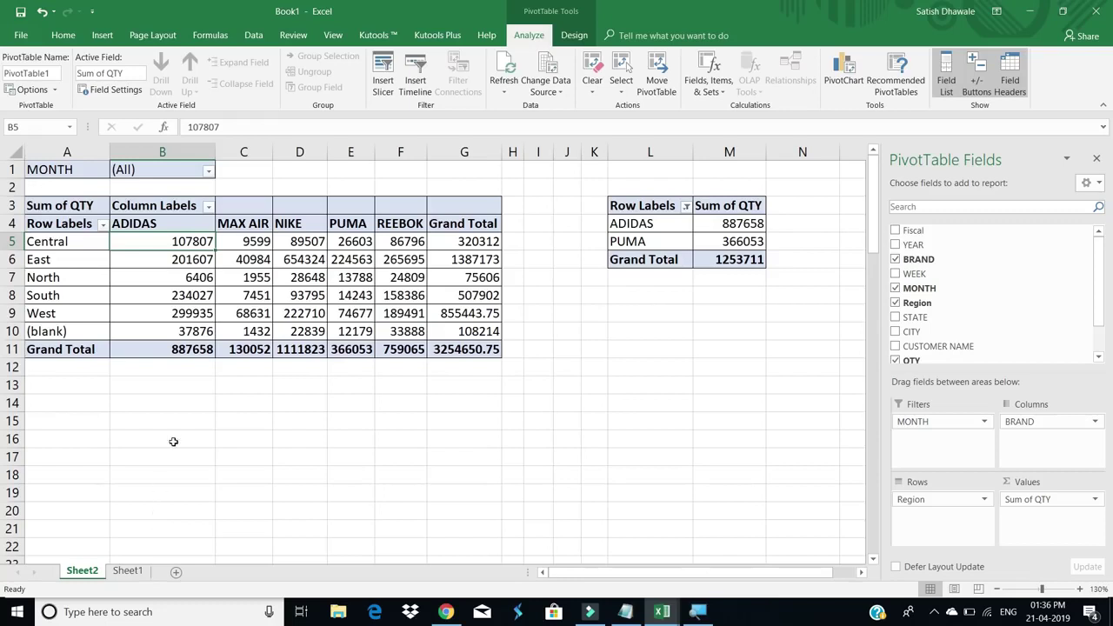
{"action": "left_click", "coordinate": [195, 292]}
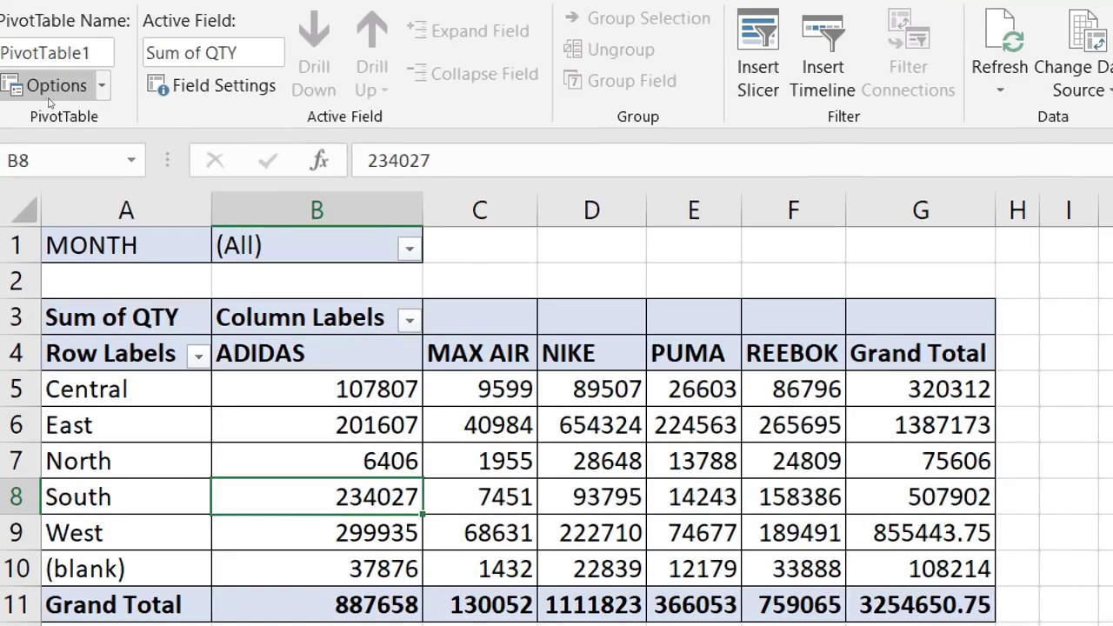
{"action": "left_click", "coordinate": [54, 91]}
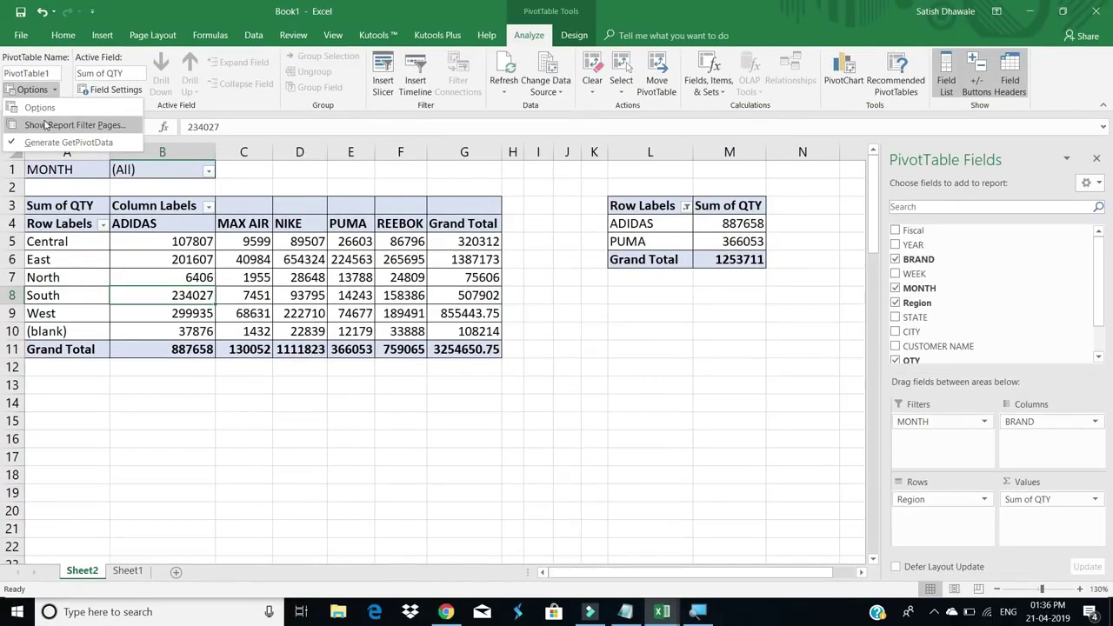
{"action": "left_click", "coordinate": [39, 129]}
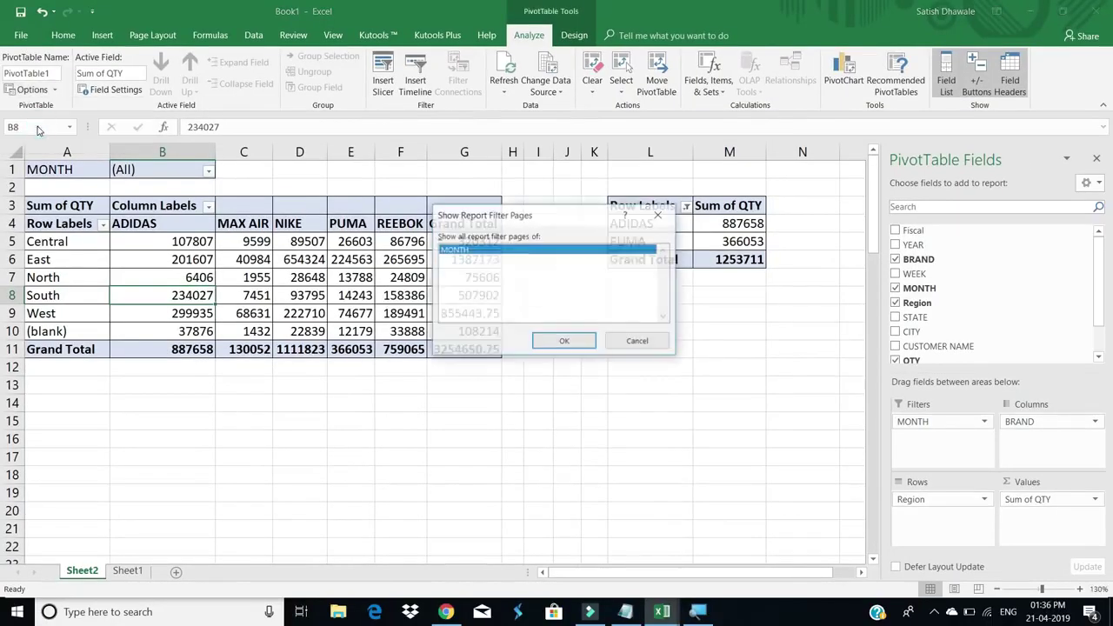
{"action": "left_click_drag", "start_coordinate": [519, 217], "coordinate": [501, 238]}
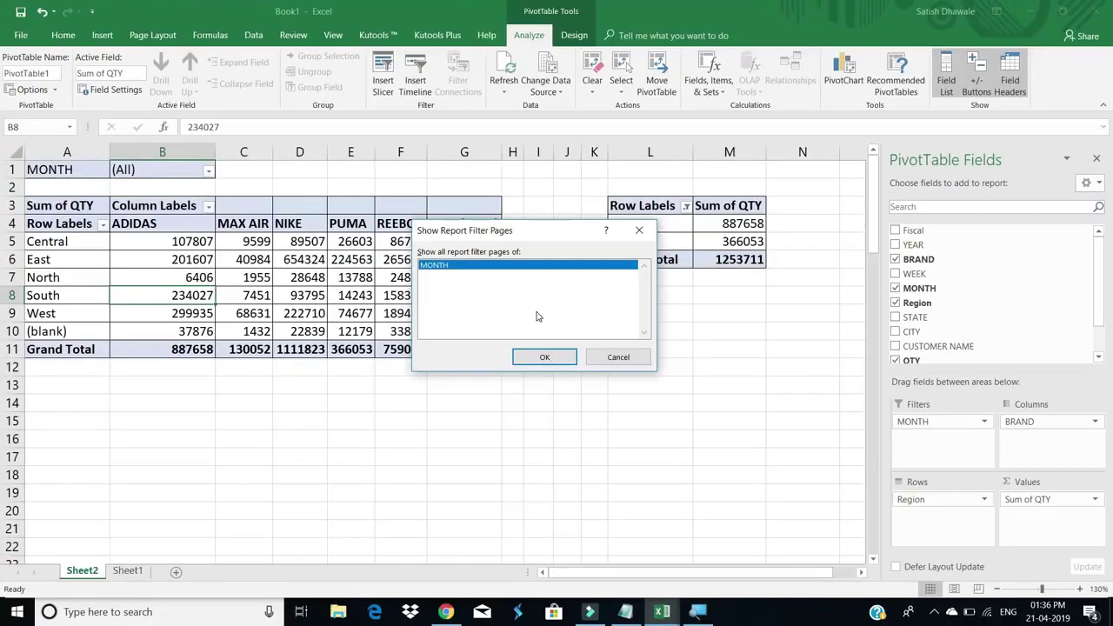
{"action": "left_click", "coordinate": [545, 360]}
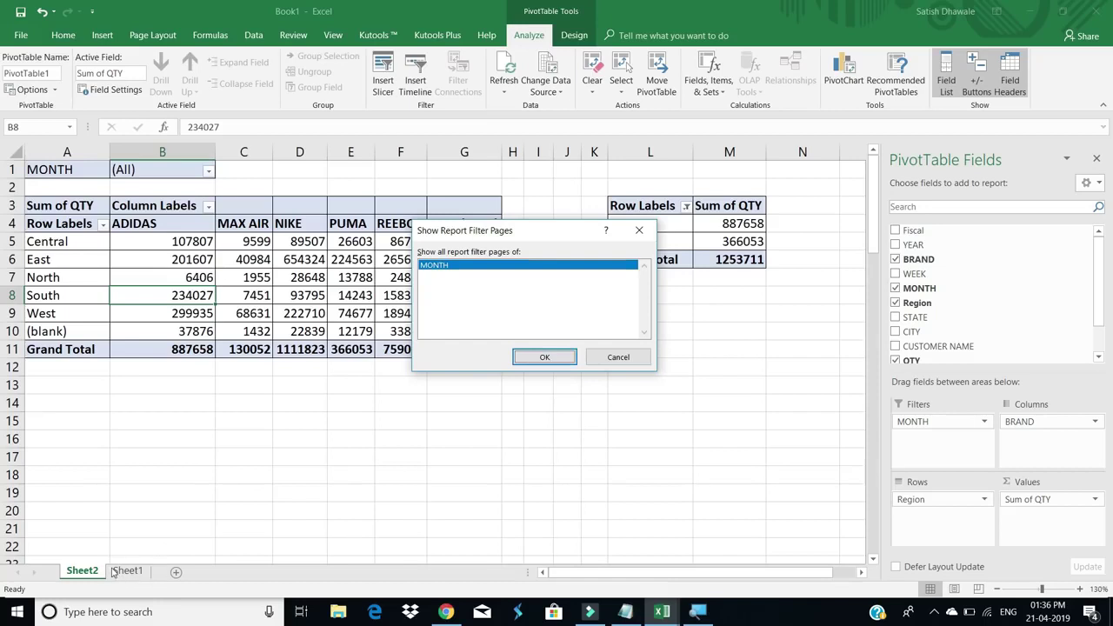
{"action": "left_click", "coordinate": [565, 357]}
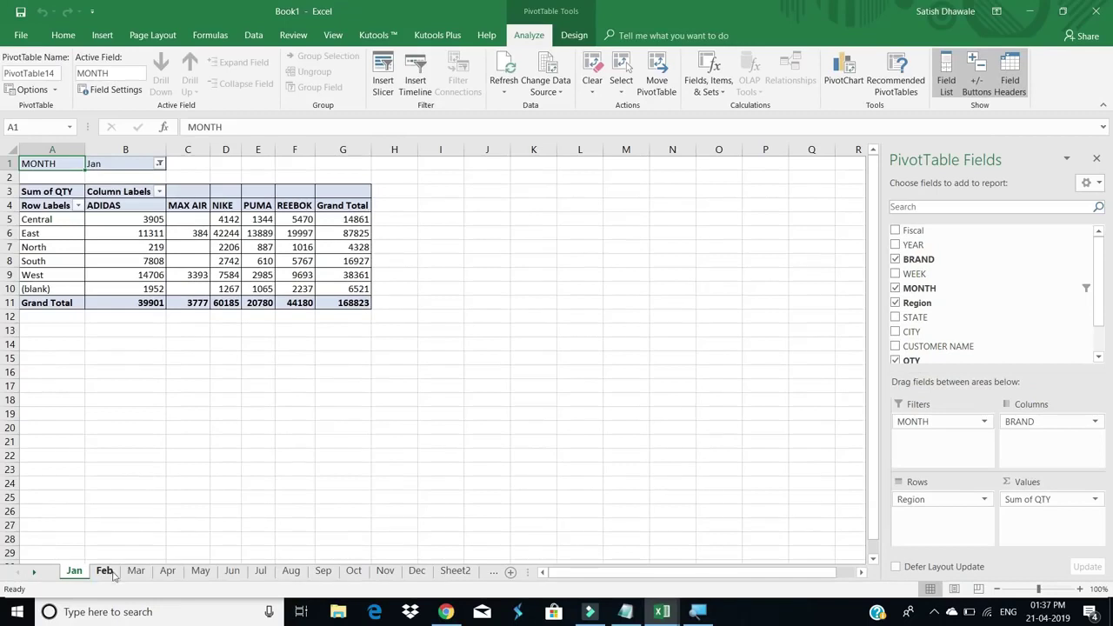
Step: Examine the monthly PivotTable sheets from Feb to Dec and return to the source report on Sheet2
{"action": "left_click", "coordinate": [105, 573]}
{"action": "left_click", "coordinate": [135, 574]}
{"action": "left_click", "coordinate": [166, 574]}
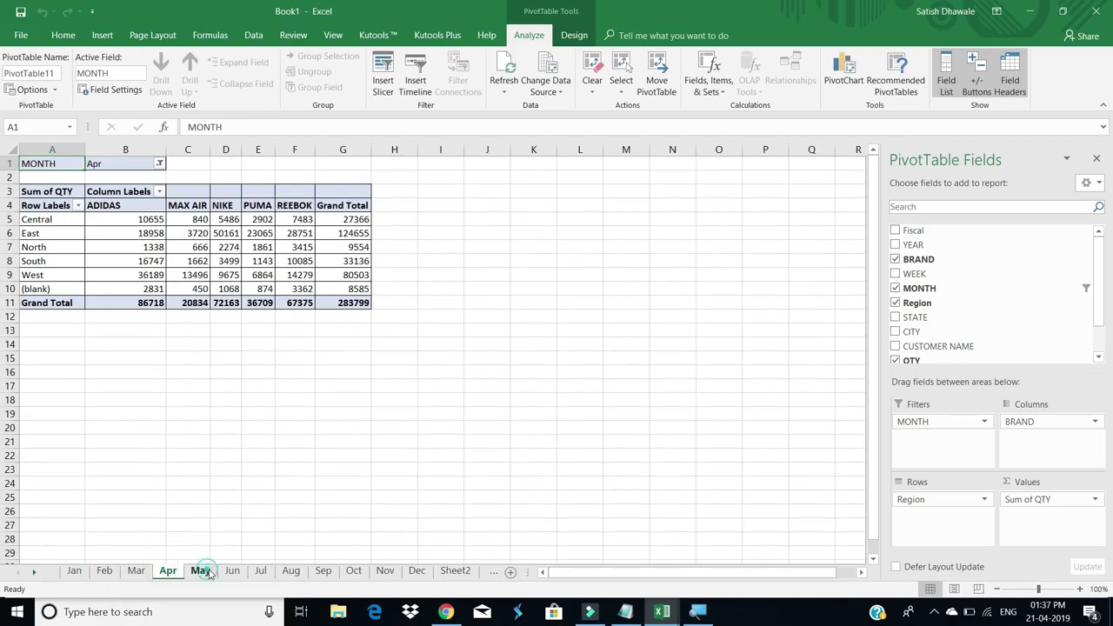
{"action": "left_click", "coordinate": [207, 573]}
{"action": "left_click", "coordinate": [231, 574]}
{"action": "left_click", "coordinate": [260, 573]}
{"action": "left_click", "coordinate": [290, 573]}
{"action": "left_click", "coordinate": [324, 574]}
{"action": "left_click", "coordinate": [354, 574]}
{"action": "left_click", "coordinate": [385, 574]}
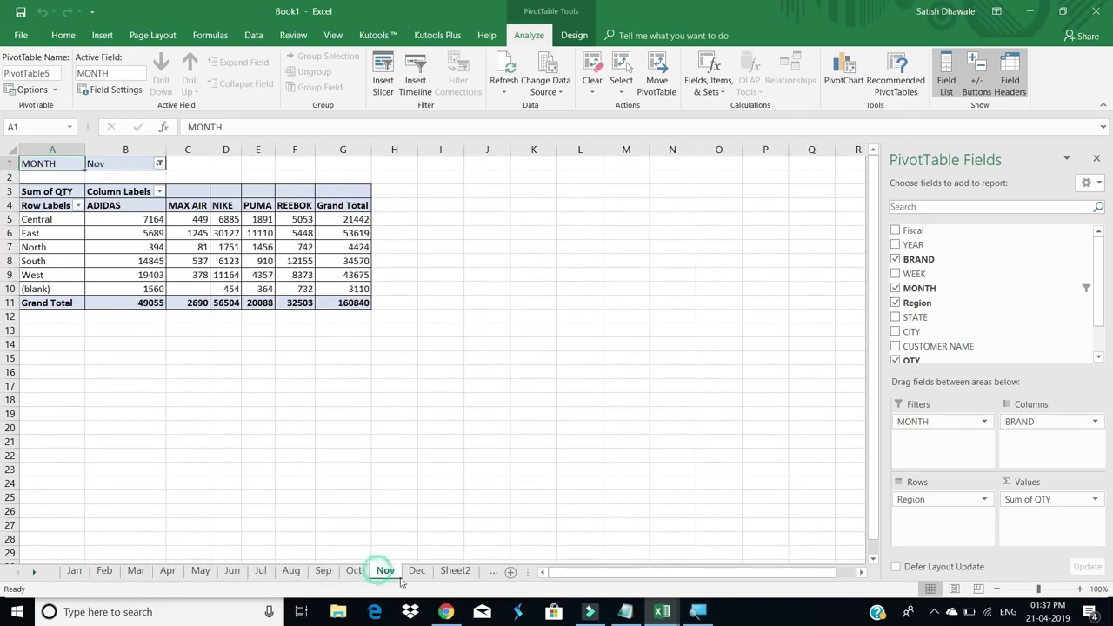
{"action": "left_click", "coordinate": [417, 573]}
{"action": "left_click", "coordinate": [455, 573]}
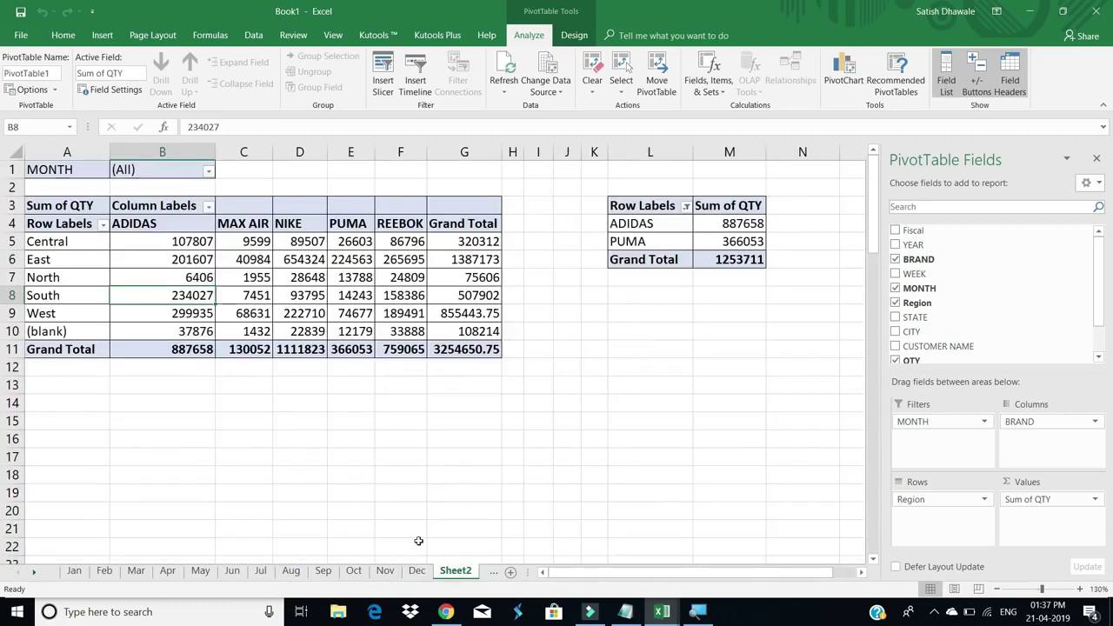
{"action": "left_click", "coordinate": [148, 265]}
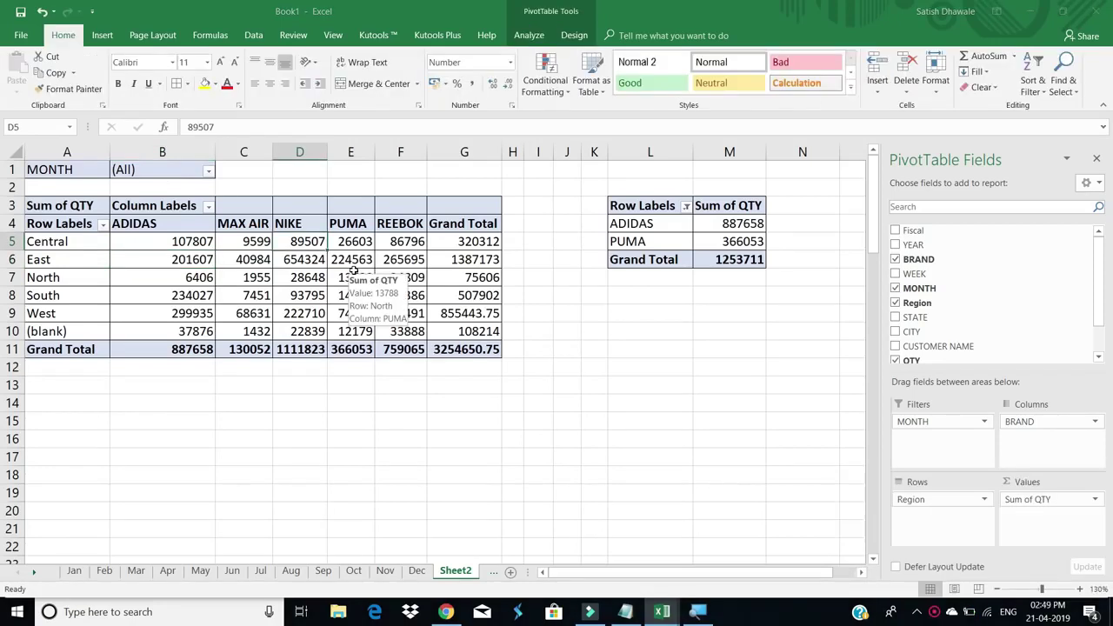
Step: Open Sheet15 and examine its DATE, PRODUCT and QUANTITY data, especially the dates in column A
{"action": "left_click_drag", "start_coordinate": [533, 572], "coordinate": [595, 571]}
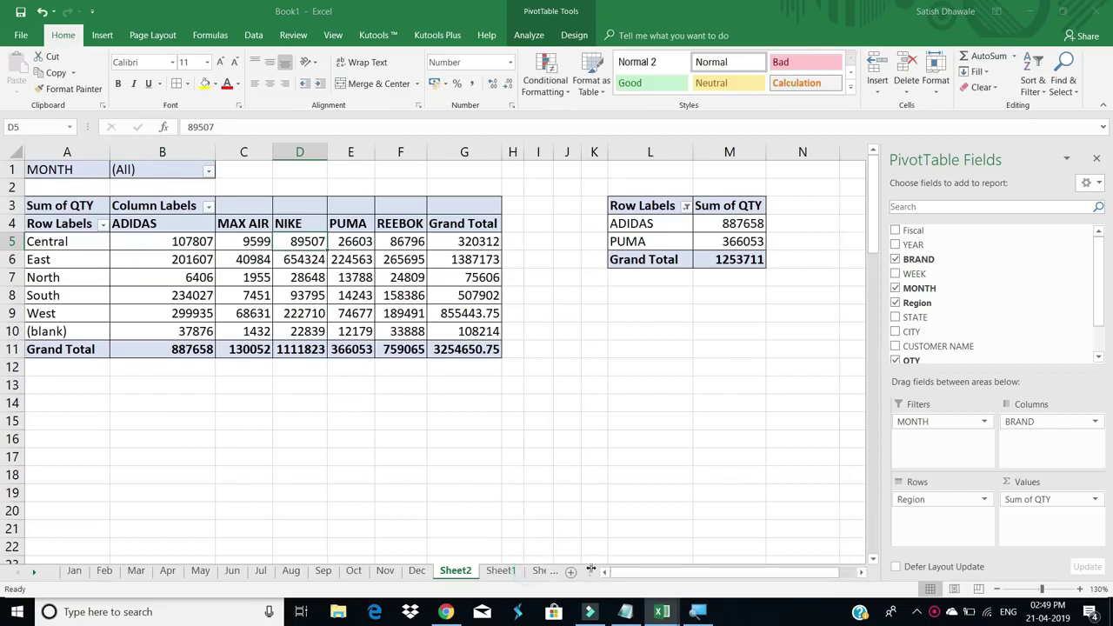
{"action": "left_click", "coordinate": [534, 571]}
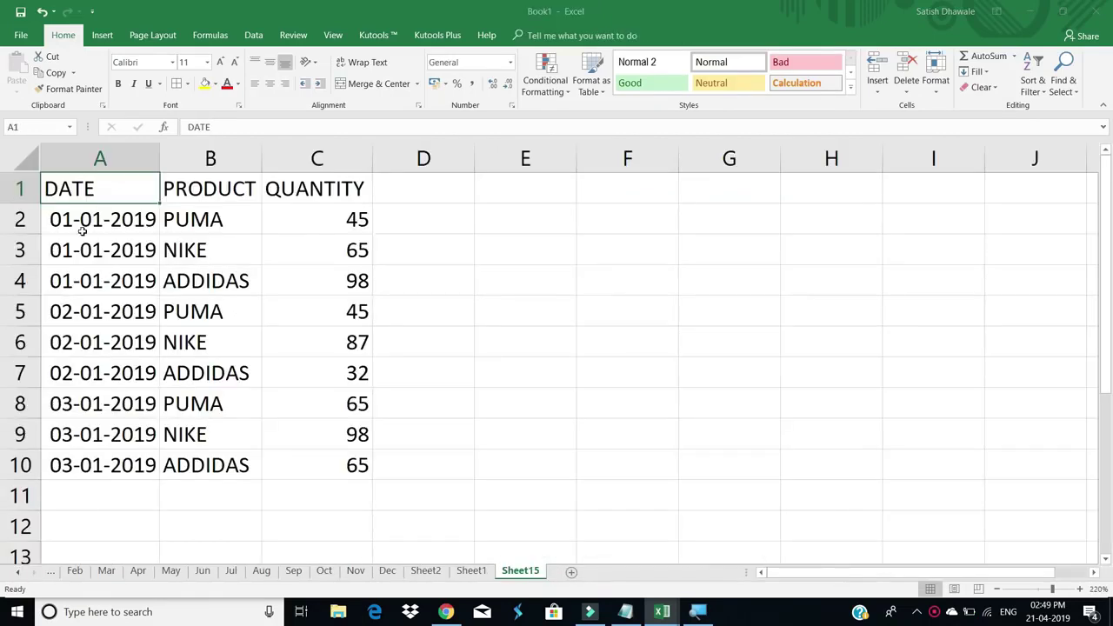
{"action": "left_click_drag", "start_coordinate": [92, 187], "coordinate": [307, 456]}
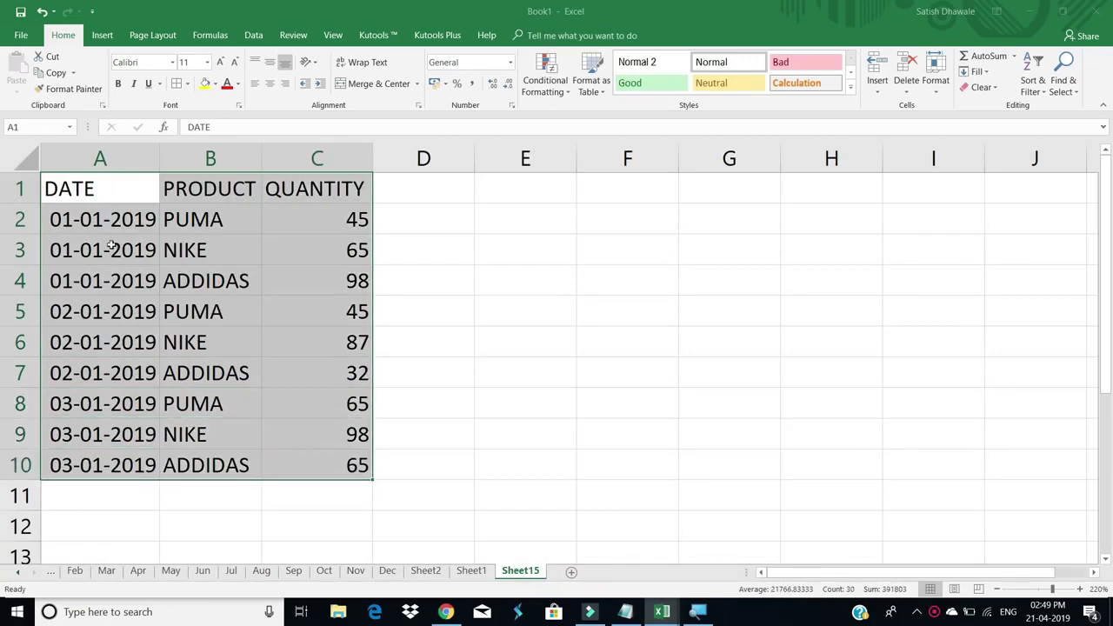
{"action": "left_click_drag", "start_coordinate": [98, 219], "coordinate": [91, 459]}
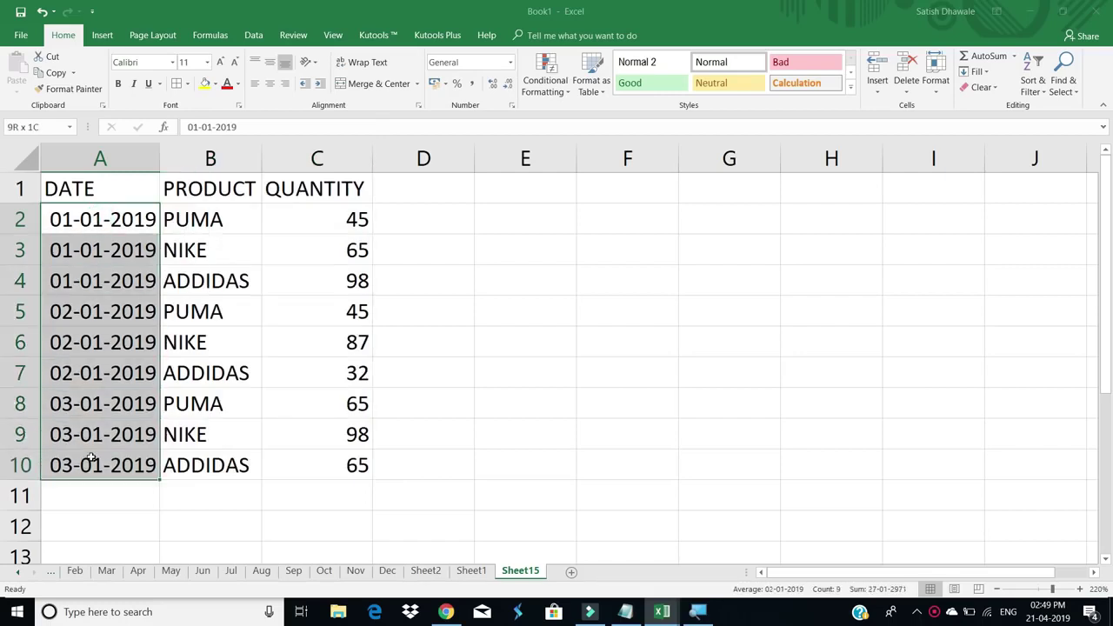
{"action": "left_click", "coordinate": [92, 185]}
{"action": "left_click_drag", "start_coordinate": [99, 219], "coordinate": [98, 373]}
{"action": "left_click", "coordinate": [100, 404]}
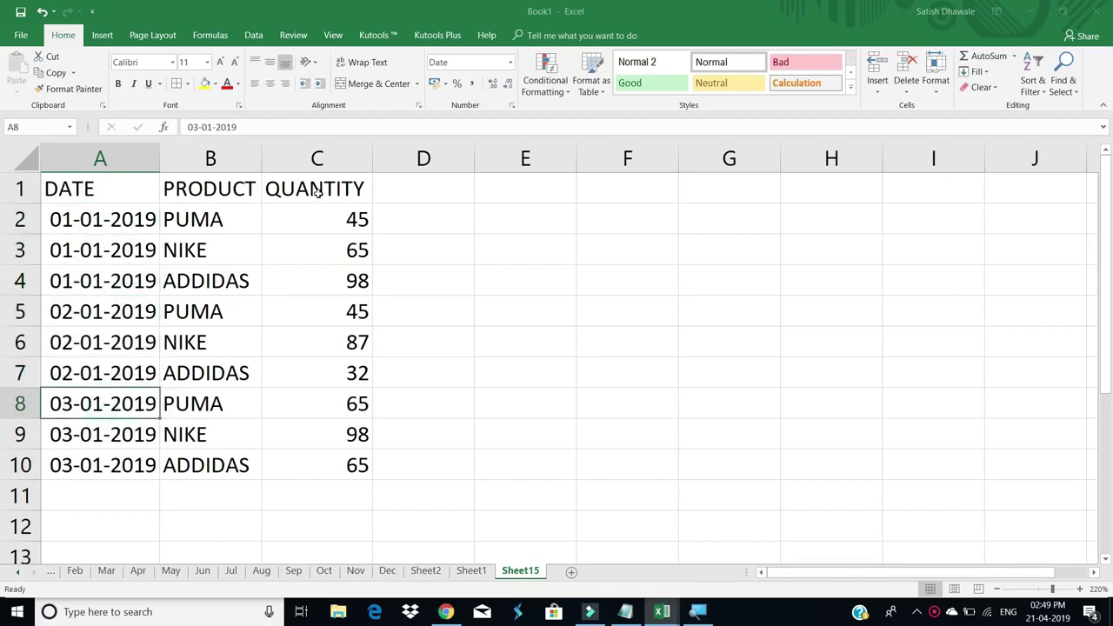
Step: Create a PivotTable from Sheet15's range A1:C10, placed on the existing worksheet at cell E1
{"action": "left_click_drag", "start_coordinate": [87, 186], "coordinate": [311, 455]}
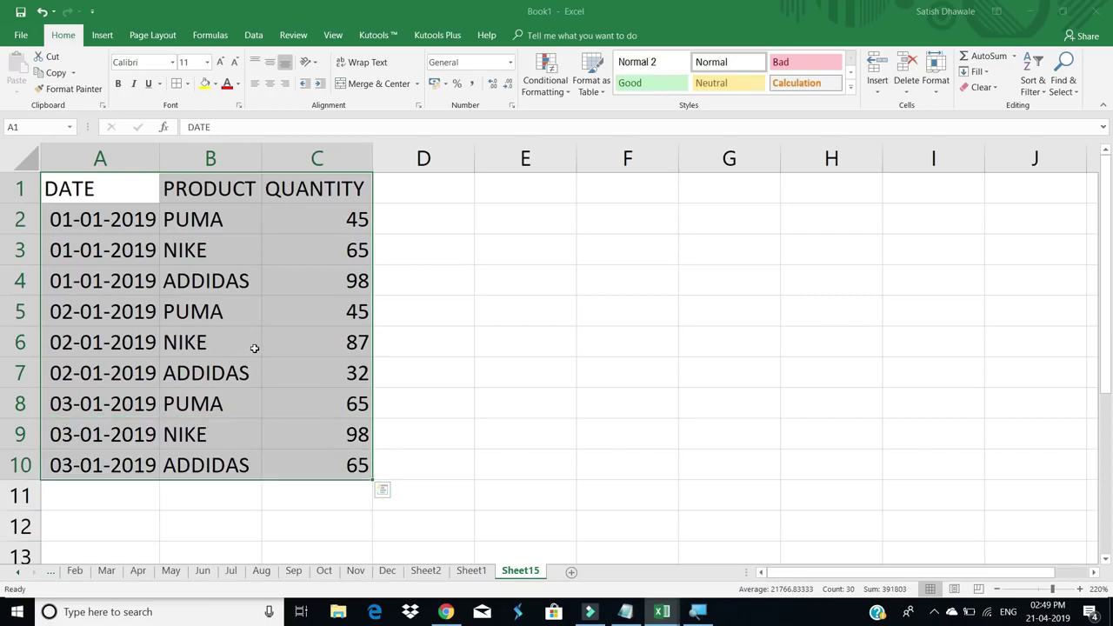
{"action": "left_click", "coordinate": [102, 35]}
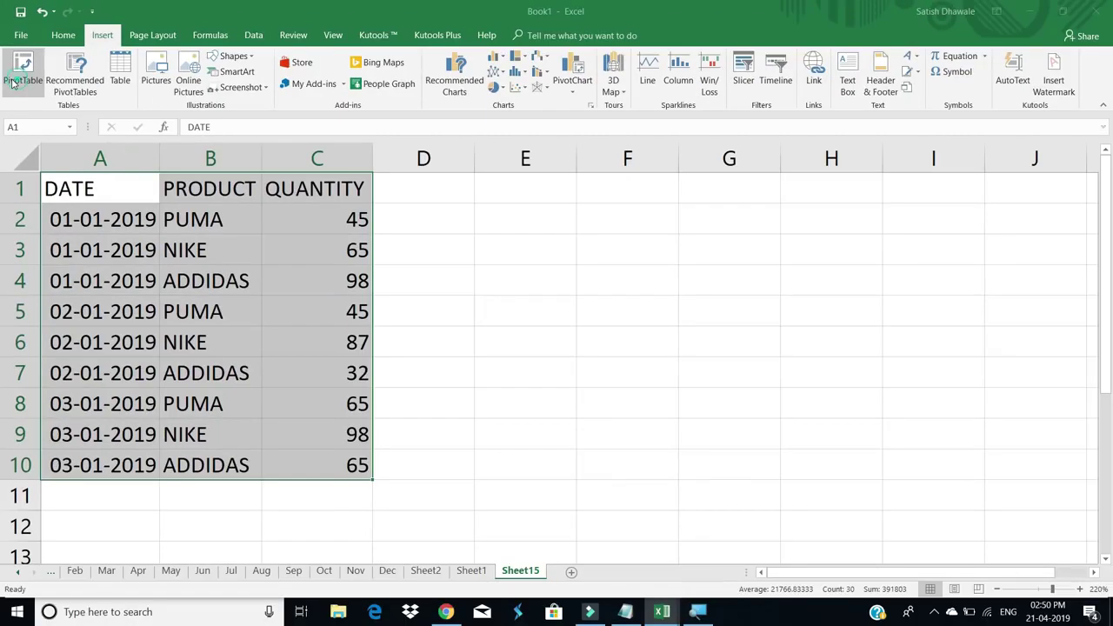
{"action": "left_click", "coordinate": [12, 83]}
{"action": "left_click", "coordinate": [425, 343]}
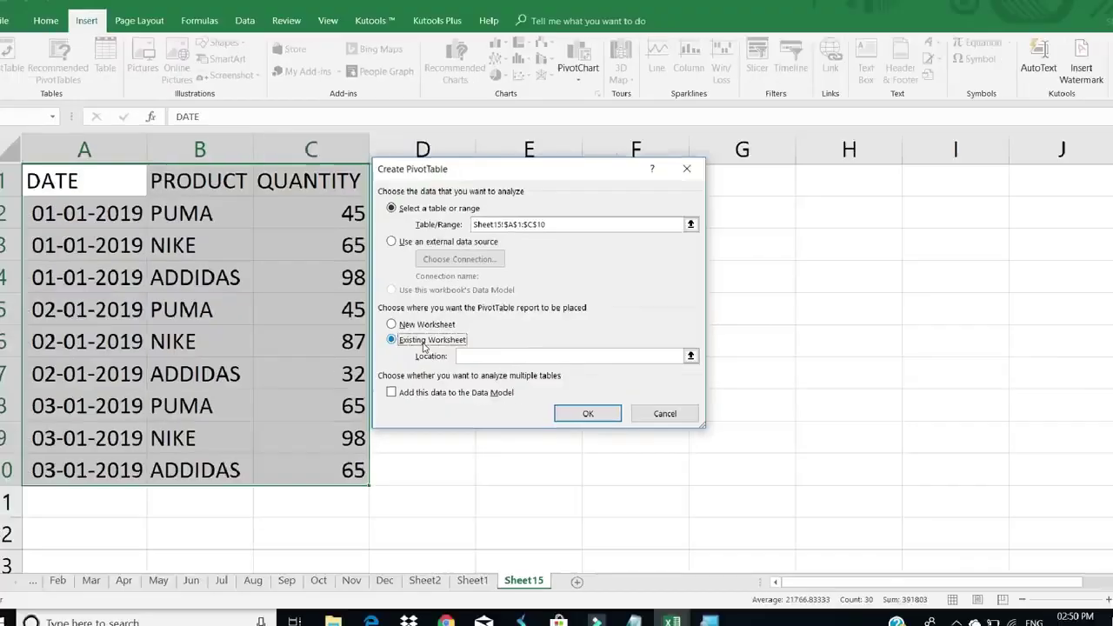
{"action": "left_click", "coordinate": [483, 355]}
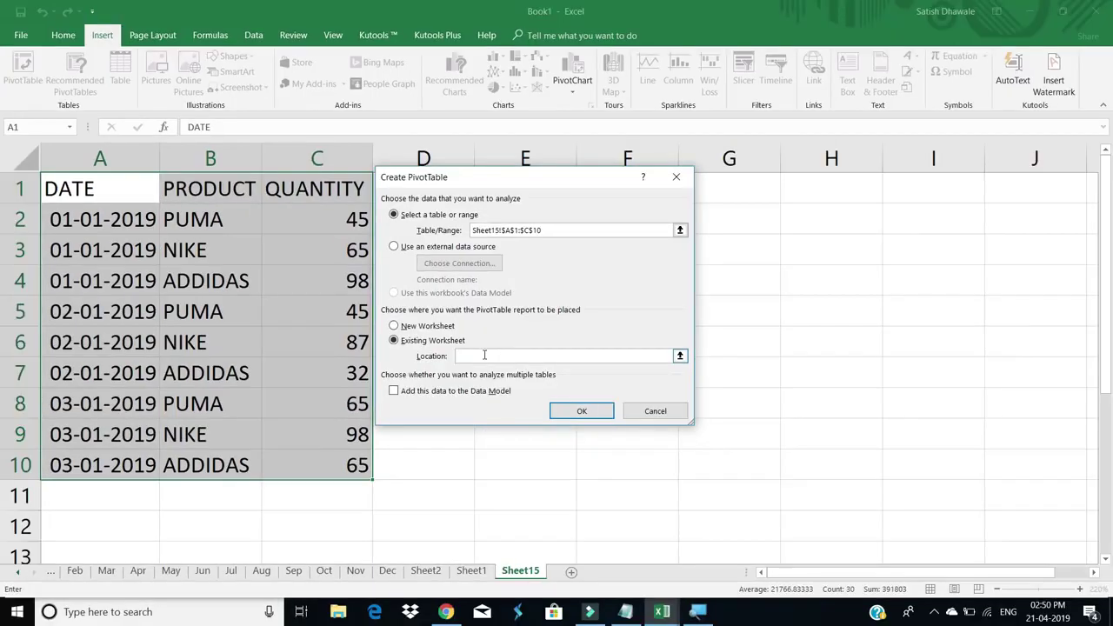
{"action": "left_click", "coordinate": [531, 186]}
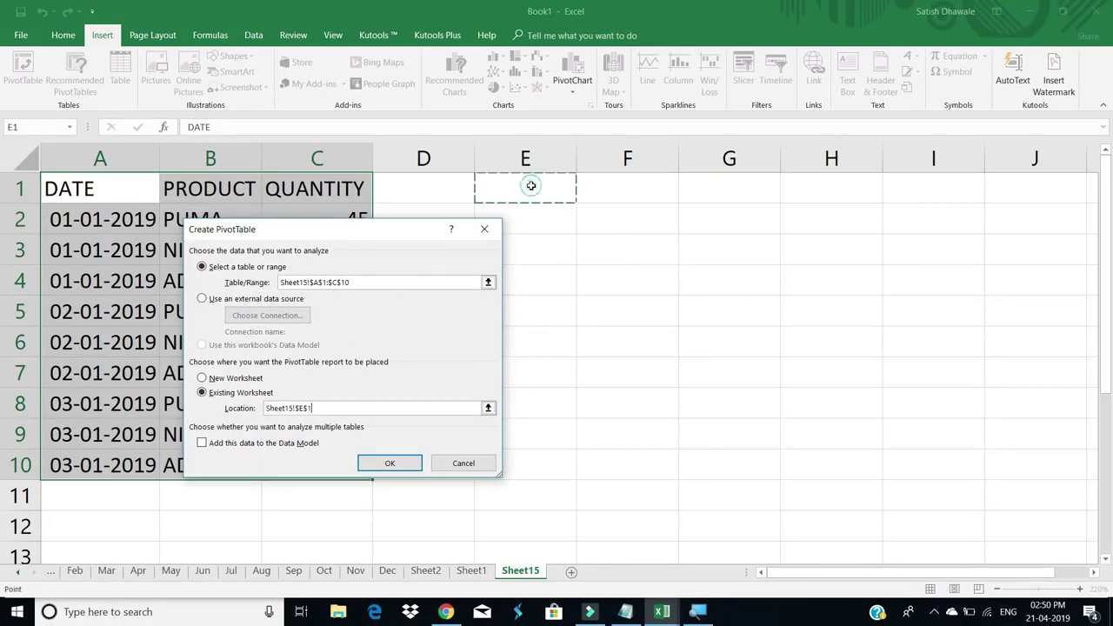
{"action": "left_click", "coordinate": [409, 461]}
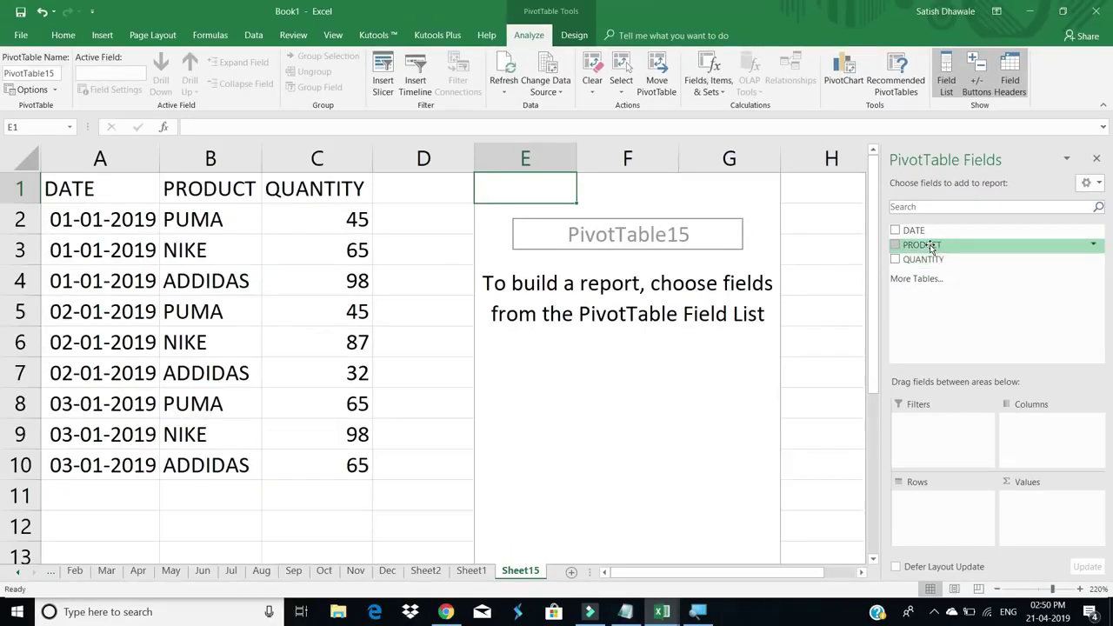
Step: Lay out the new PivotTable with PRODUCT as rows, the sum of QUANTITY as values and DATE as report filter
{"action": "left_click_drag", "start_coordinate": [930, 246], "coordinate": [945, 509]}
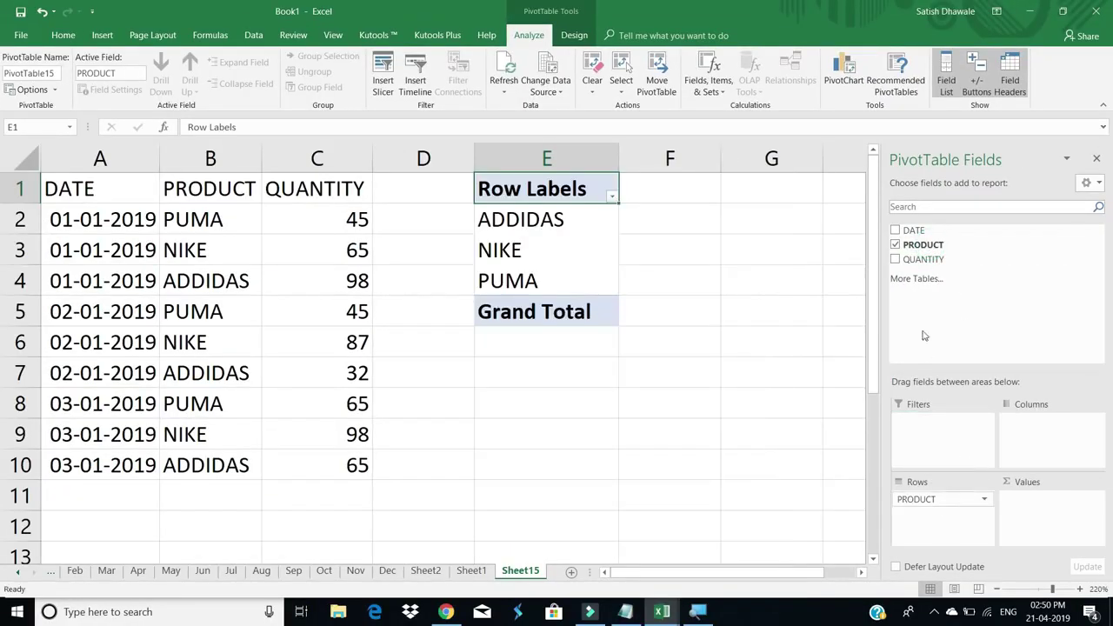
{"action": "left_click_drag", "start_coordinate": [926, 259], "coordinate": [1045, 502]}
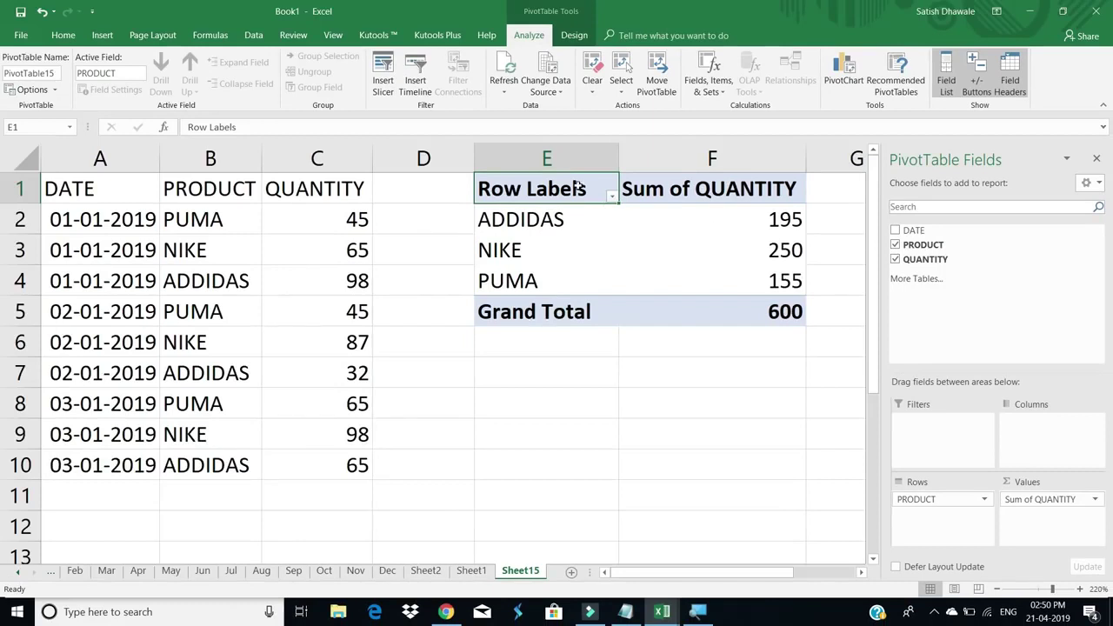
{"action": "left_click_drag", "start_coordinate": [578, 189], "coordinate": [721, 308]}
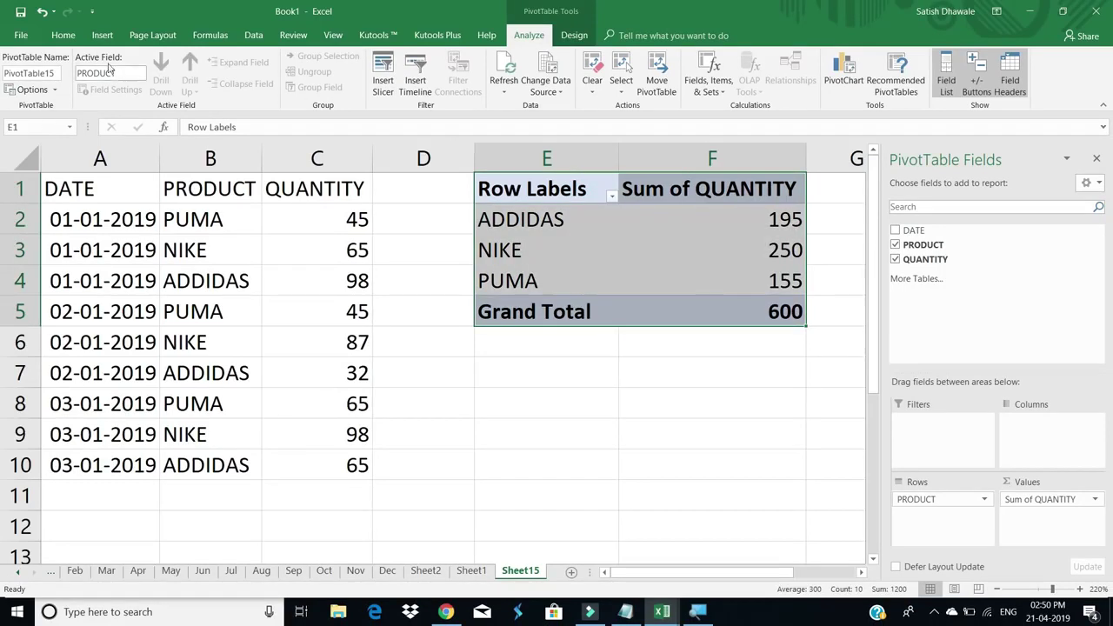
{"action": "left_click", "coordinate": [66, 37]}
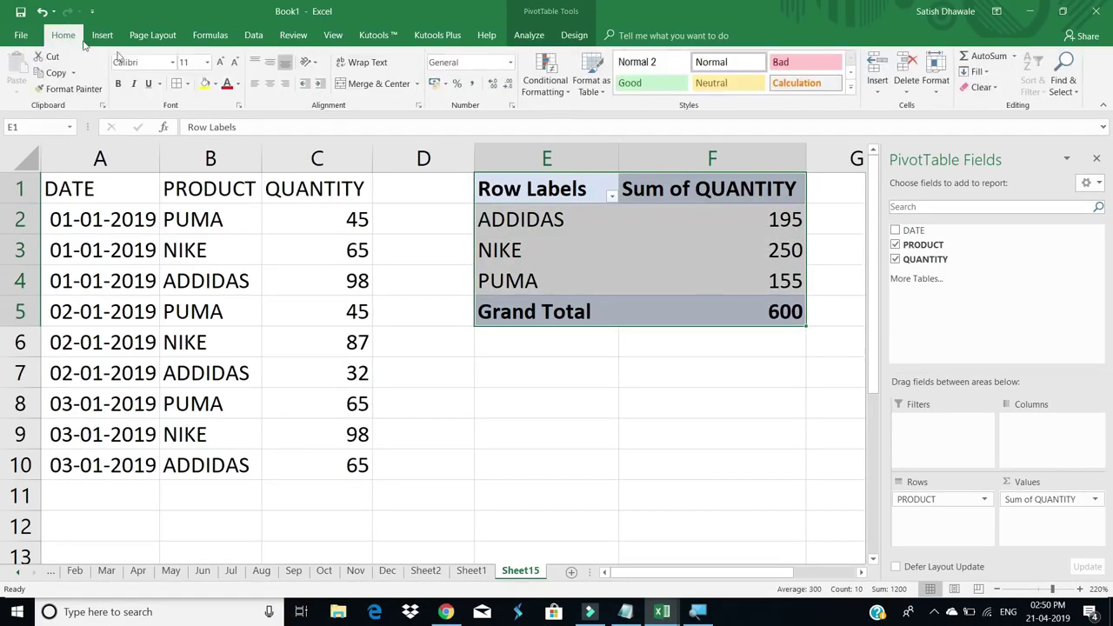
{"action": "left_click_drag", "start_coordinate": [939, 235], "coordinate": [936, 428]}
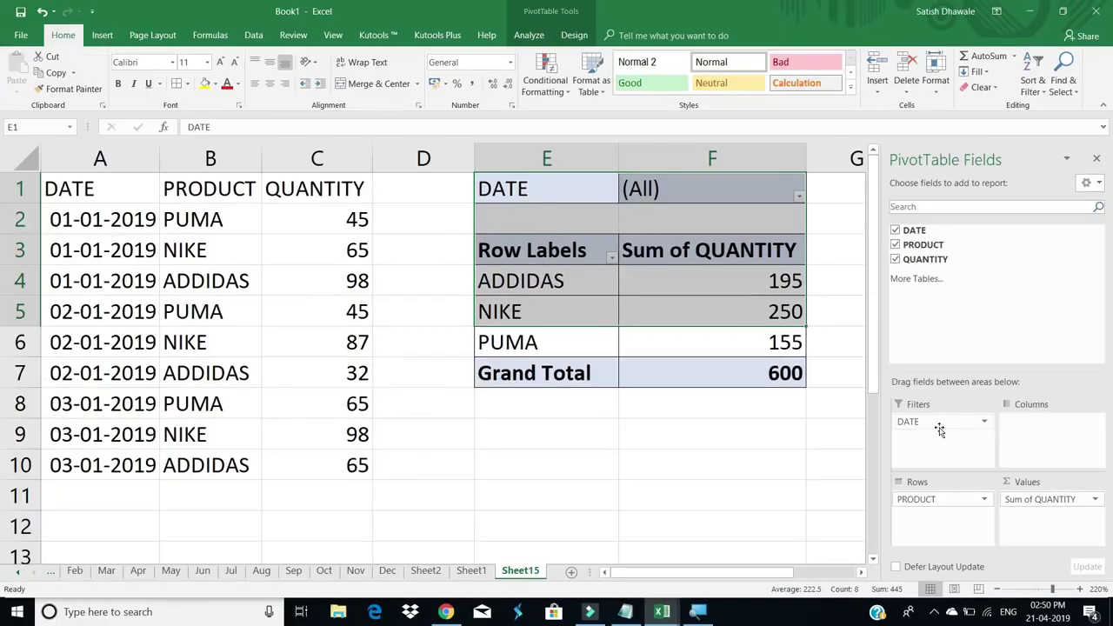
{"action": "left_click", "coordinate": [671, 190]}
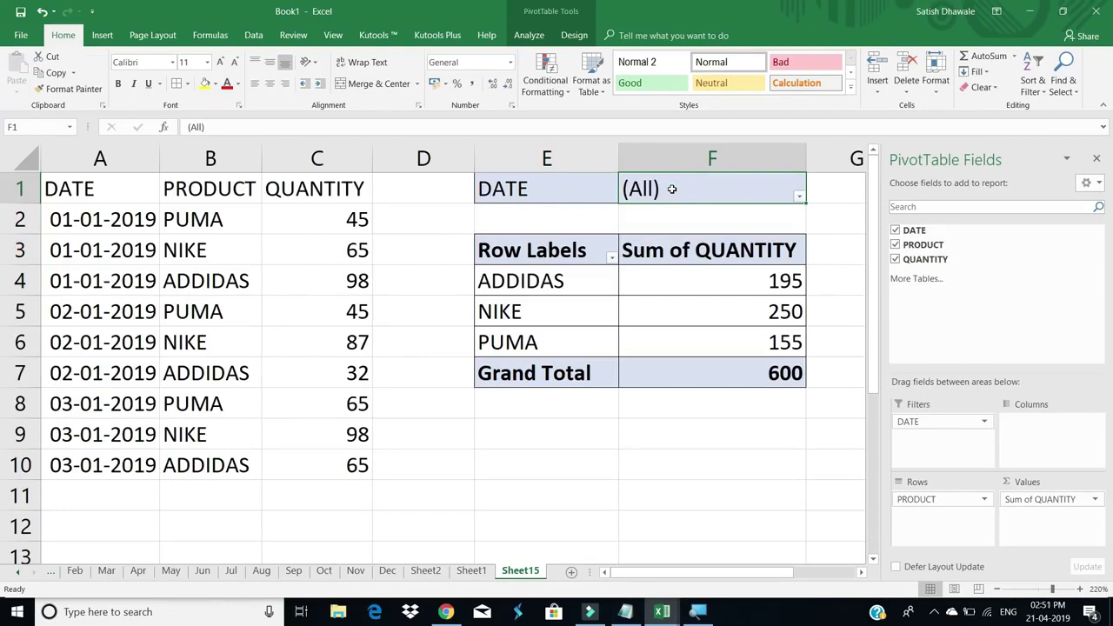
Step: Insert a DATE timeline for the Sheet15 PivotTable and move it lower on the sheet, clear of the report's upper rows
{"action": "left_click", "coordinate": [520, 36]}
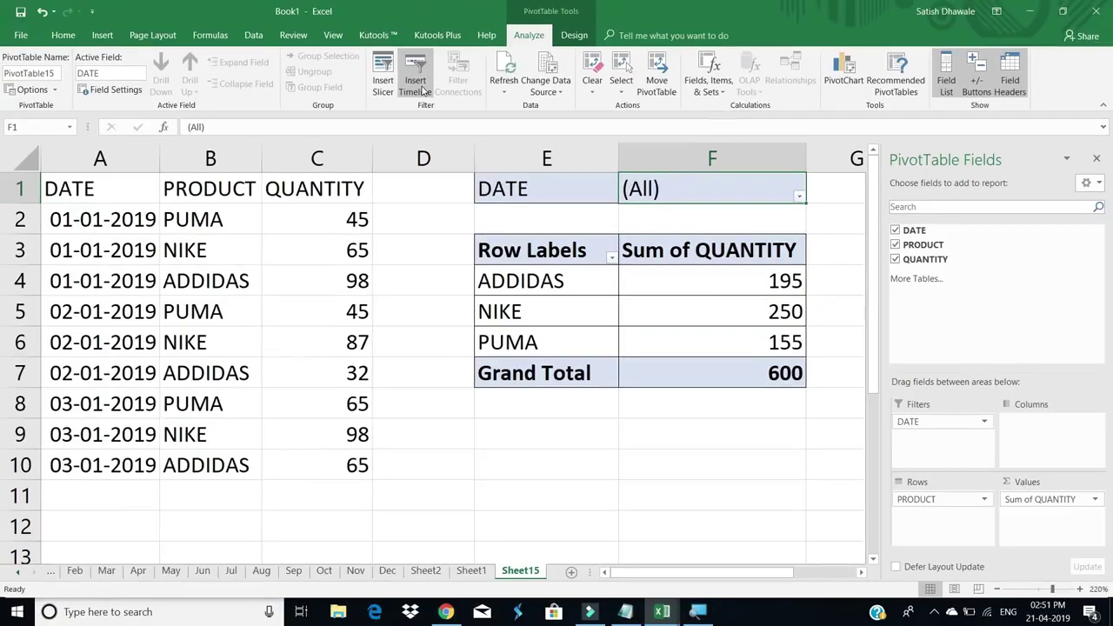
{"action": "left_click", "coordinate": [423, 92]}
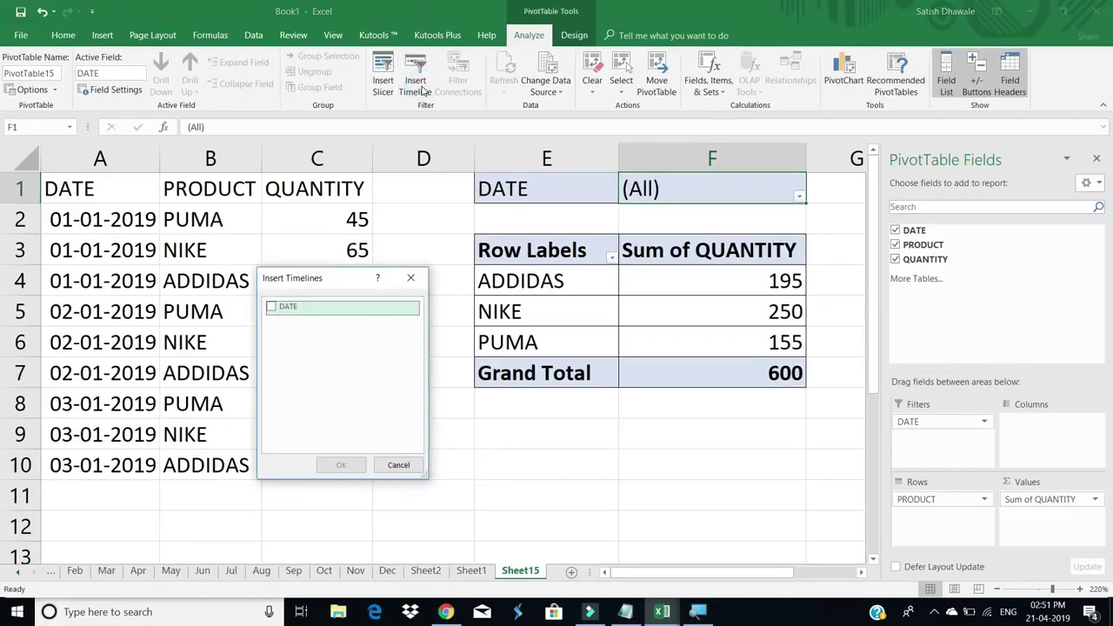
{"action": "left_click_drag", "start_coordinate": [329, 290], "coordinate": [341, 261]}
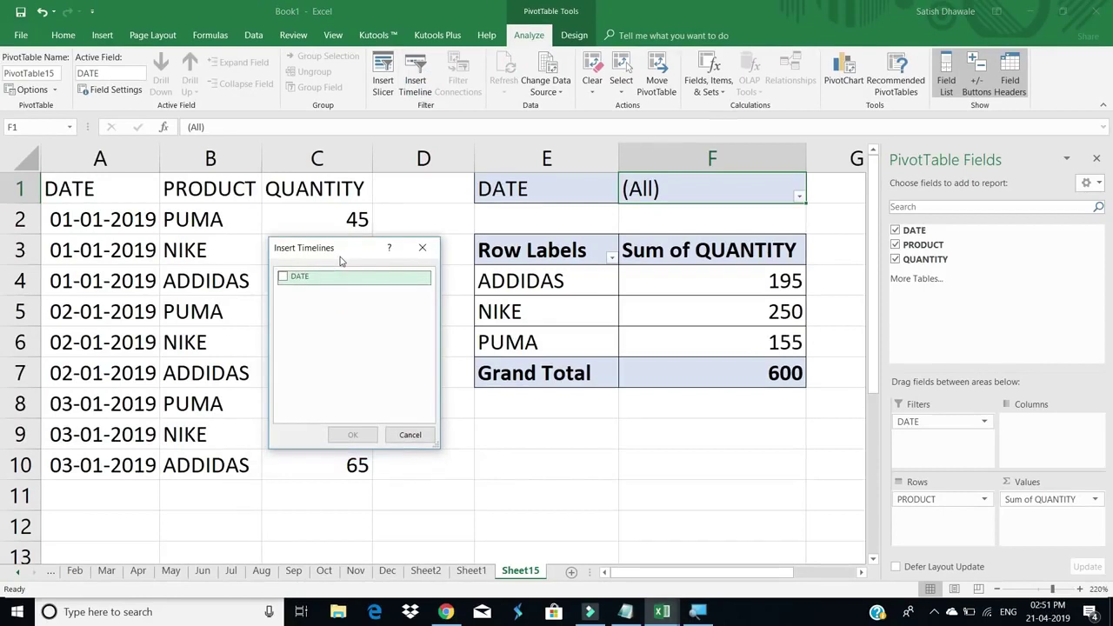
{"action": "left_click", "coordinate": [296, 279]}
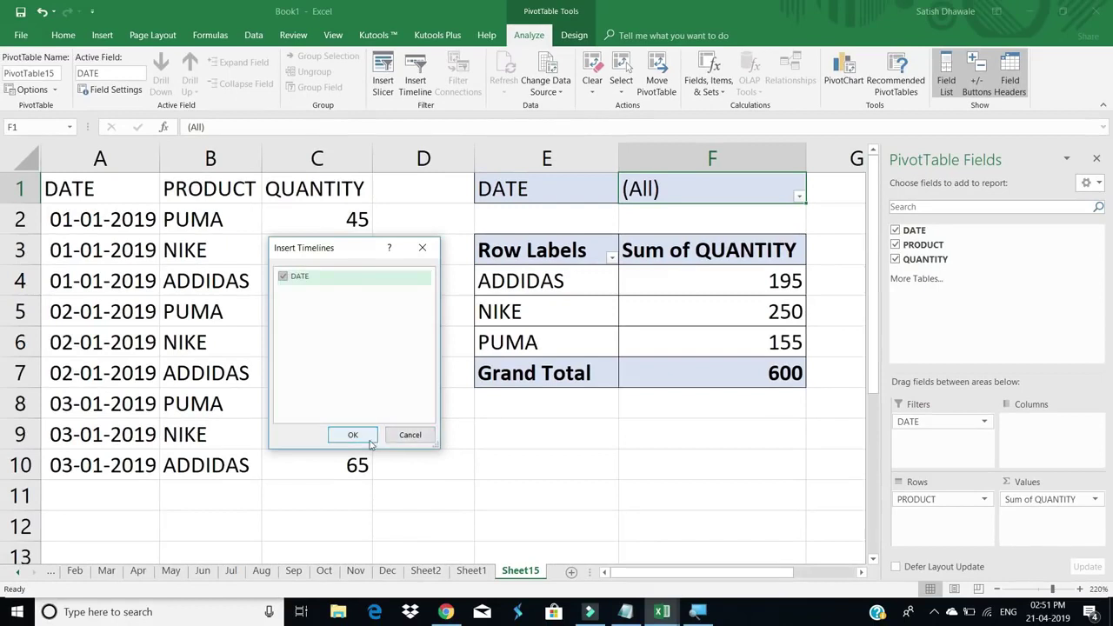
{"action": "left_click", "coordinate": [369, 441]}
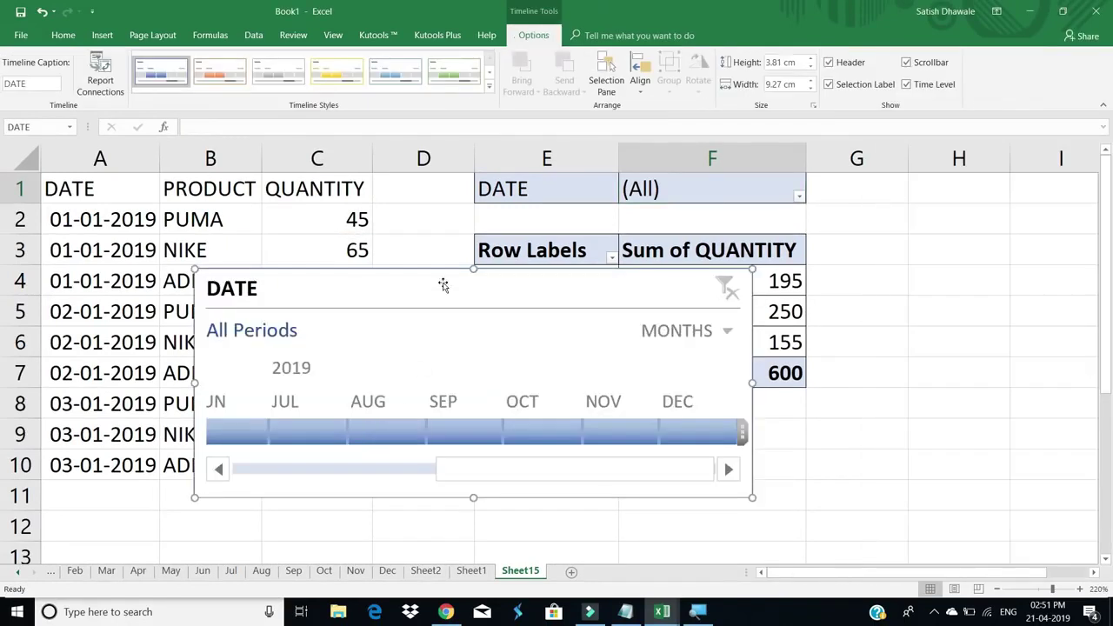
{"action": "left_click_drag", "start_coordinate": [472, 274], "coordinate": [435, 374]}
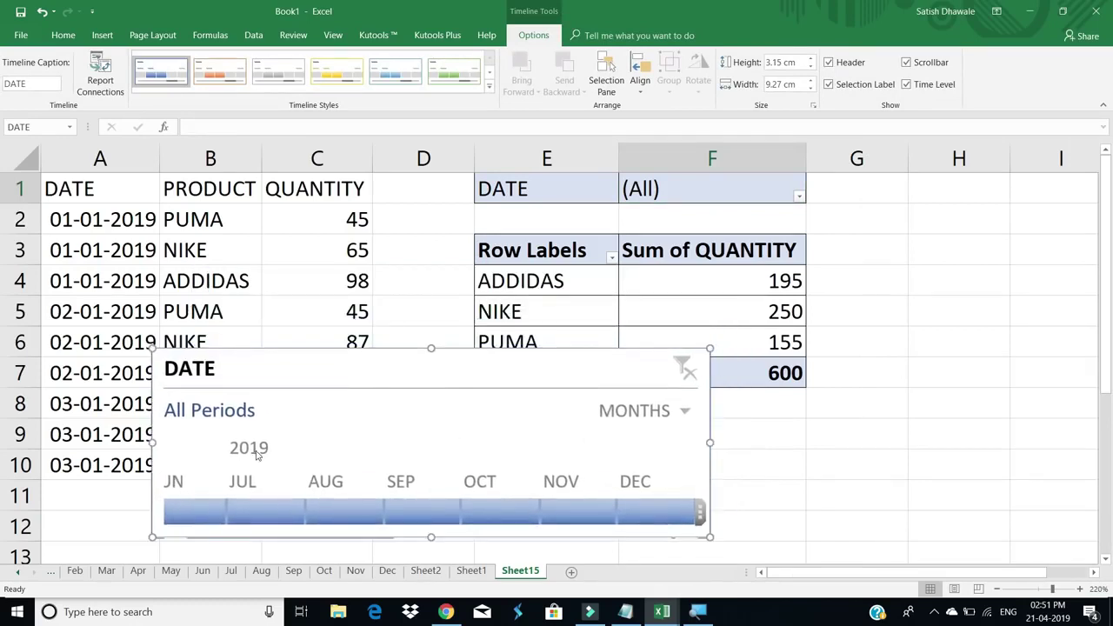
Step: Try the YEARS level on the DATE timeline, return it to MONTHS, and enlarge the timeline to 5.3 cm high
{"action": "left_click", "coordinate": [668, 414]}
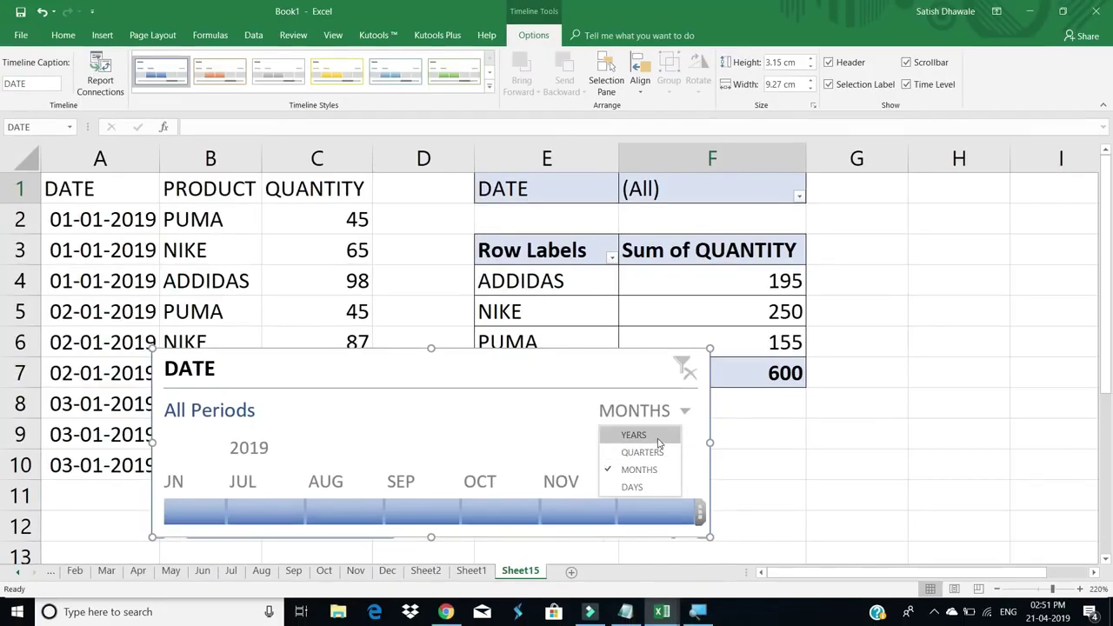
{"action": "left_click", "coordinate": [648, 435]}
{"action": "left_click", "coordinate": [675, 412]}
{"action": "left_click", "coordinate": [662, 470]}
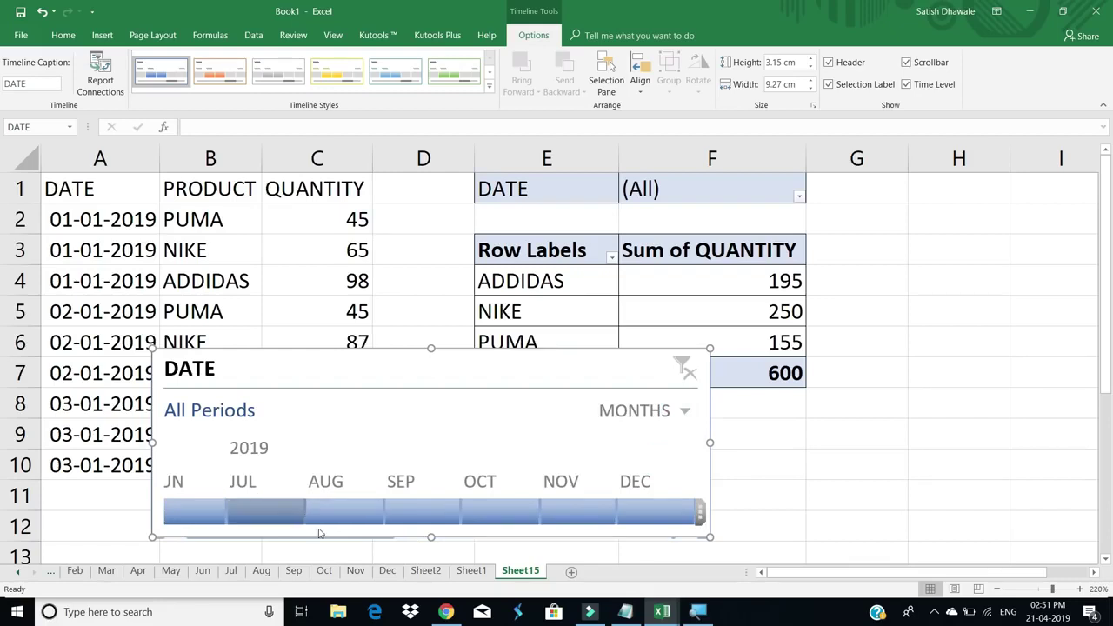
{"action": "left_click_drag", "start_coordinate": [430, 537], "coordinate": [431, 557]}
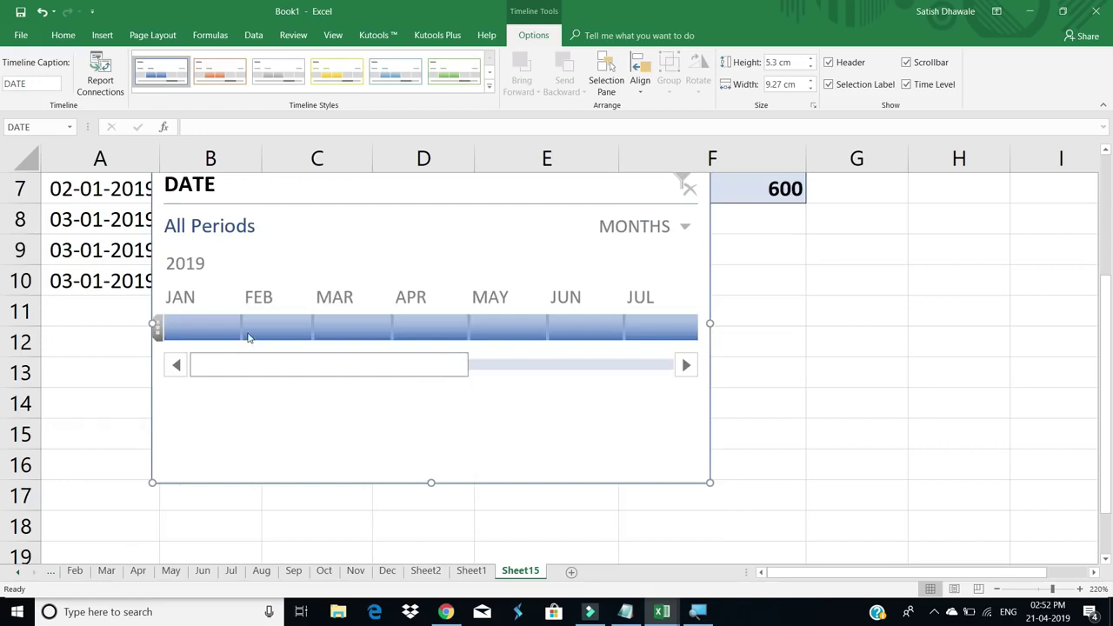
{"action": "scroll", "coordinate": [249, 337], "scroll_direction": "up", "scroll_amount": 2}
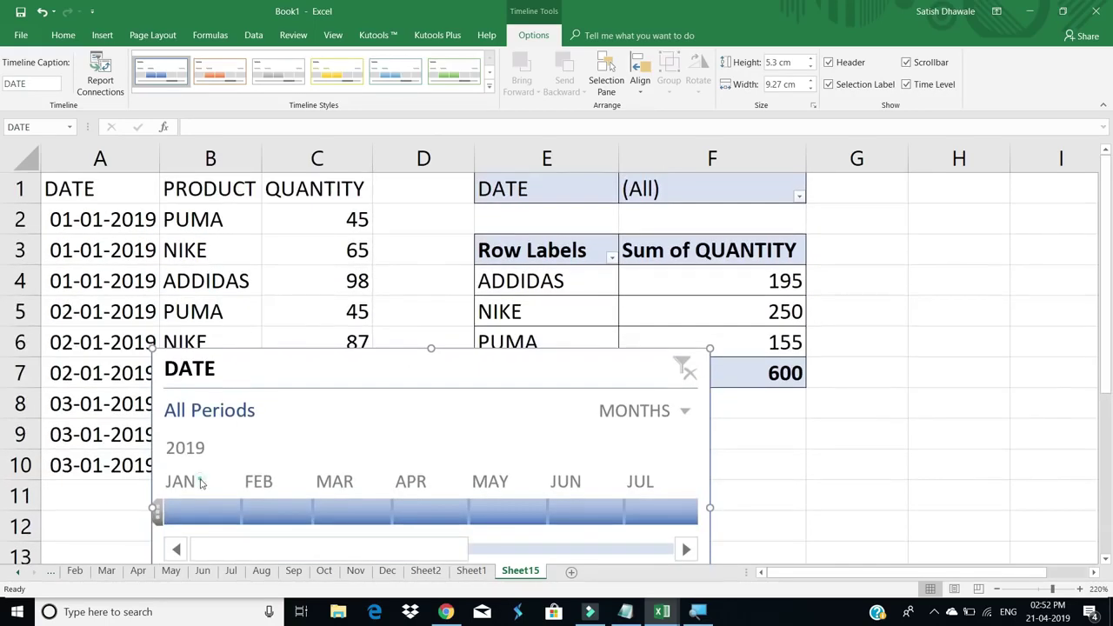
Step: Filter the report to Jan 2019 on the timeline and switch its time level to DAYS
{"action": "left_click", "coordinate": [191, 504]}
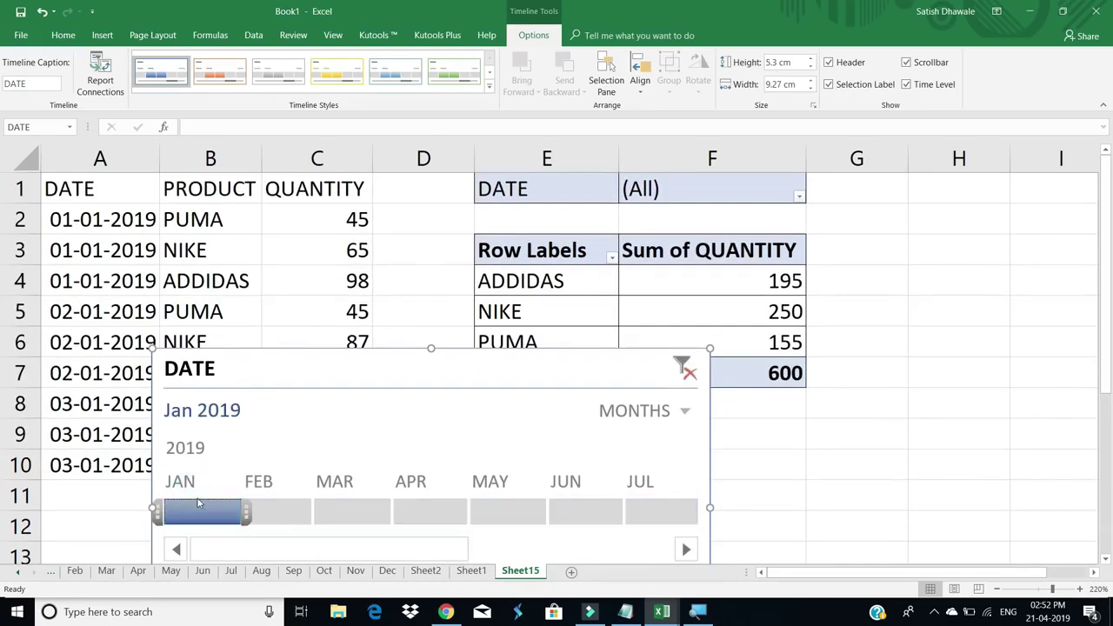
{"action": "left_click", "coordinate": [683, 411]}
{"action": "left_click", "coordinate": [640, 489]}
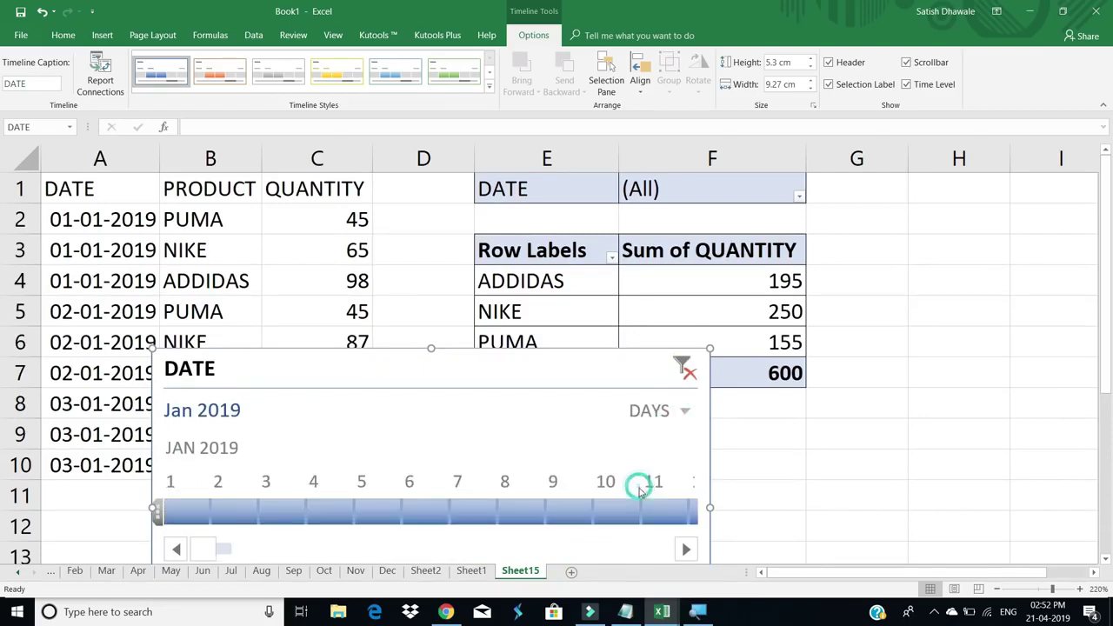
Step: Filter the report by the single days Jan 1 and Jan 2, 2019, and by the range Jan 1 - 3 2019
{"action": "left_click", "coordinate": [183, 513]}
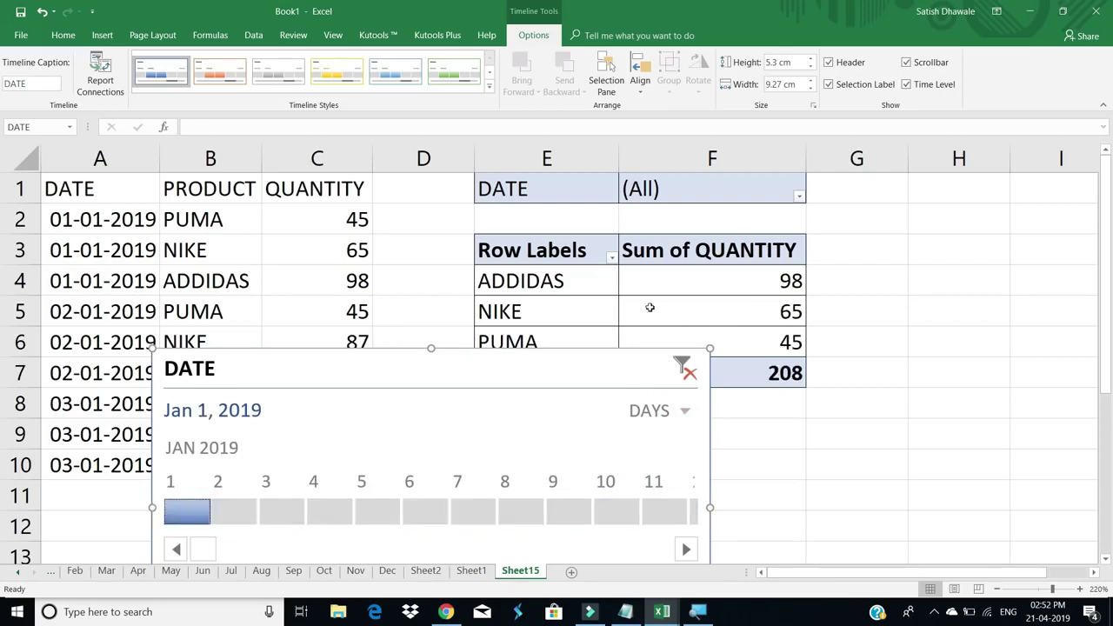
{"action": "left_click", "coordinate": [234, 520]}
{"action": "left_click", "coordinate": [282, 514]}
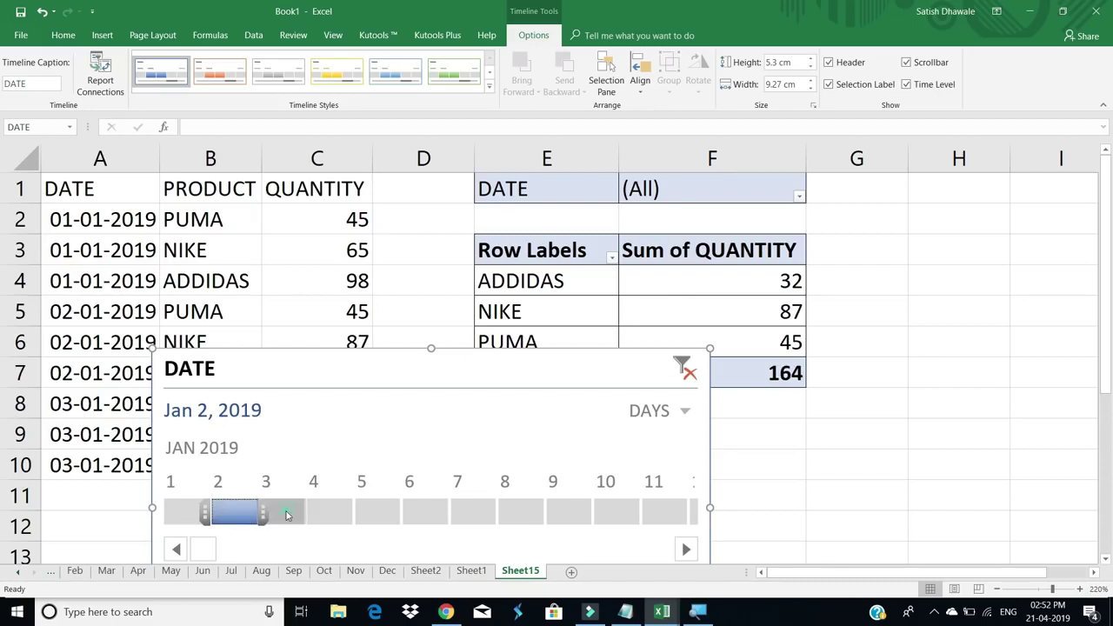
{"action": "left_click", "coordinate": [218, 518]}
{"action": "left_click", "coordinate": [198, 517]}
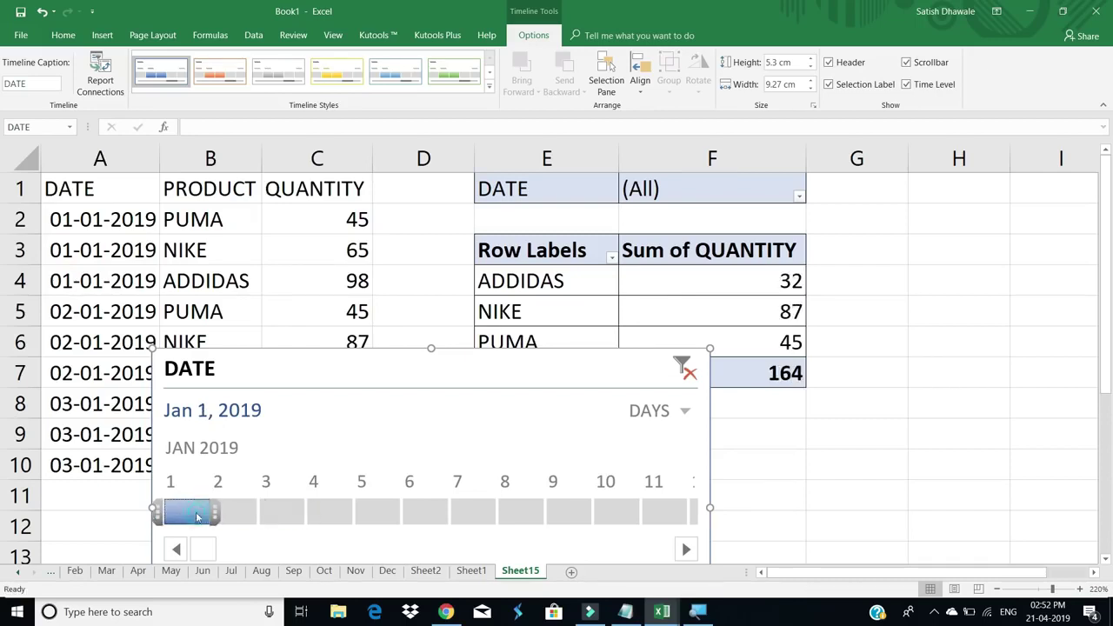
{"action": "left_click_drag", "start_coordinate": [211, 514], "coordinate": [292, 516]}
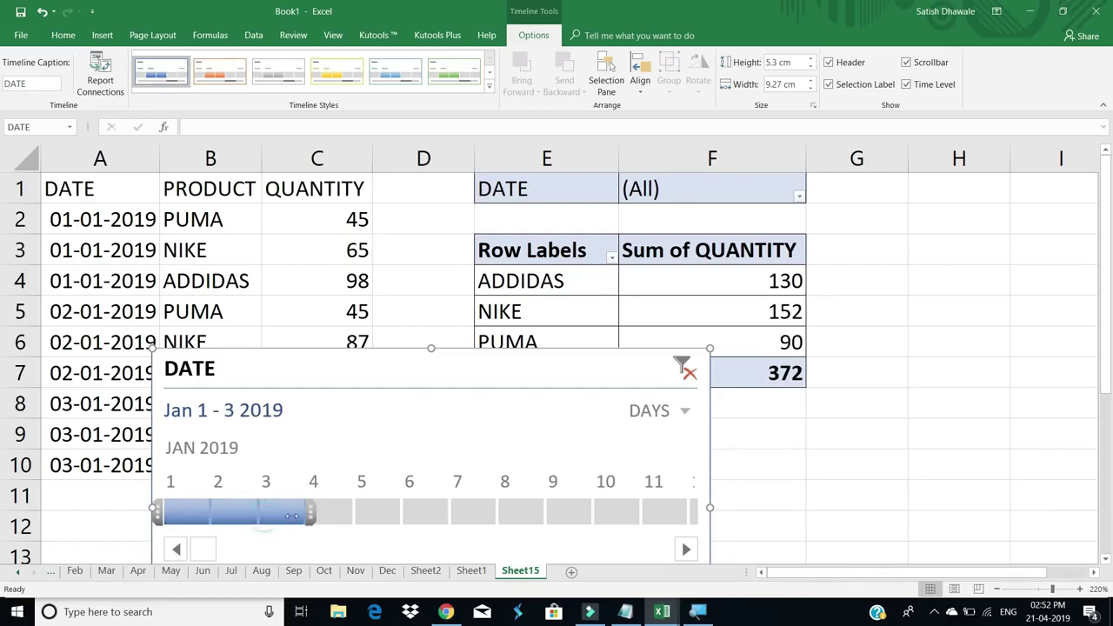
Step: Move the timeline filter through single January days, ending on Jan 3, 2019
{"action": "left_click", "coordinate": [200, 511]}
{"action": "left_click", "coordinate": [236, 515]}
{"action": "left_click", "coordinate": [275, 521]}
{"action": "left_click", "coordinate": [244, 514]}
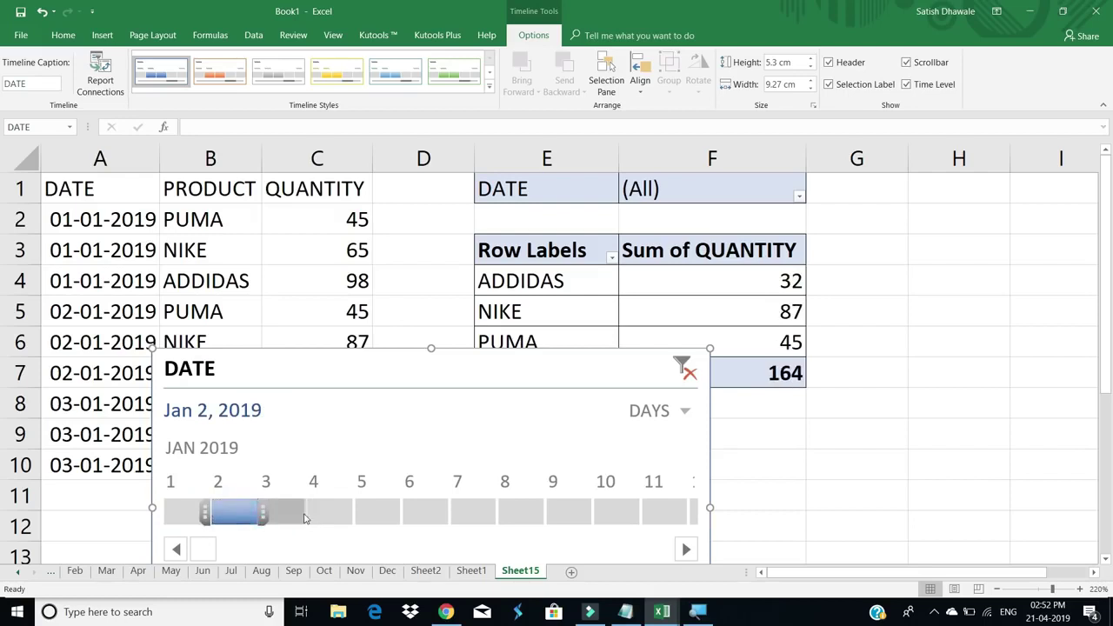
{"action": "left_click", "coordinate": [290, 516]}
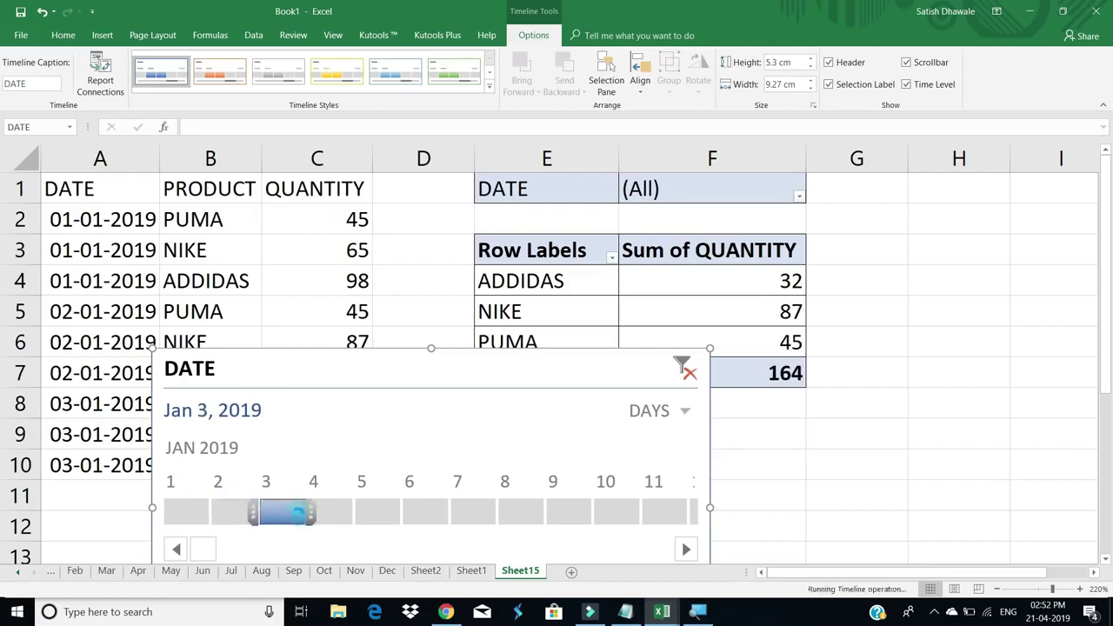
Step: Clear the timeline's date filter and delete the DATE timeline from Sheet15
{"action": "left_click", "coordinate": [666, 411]}
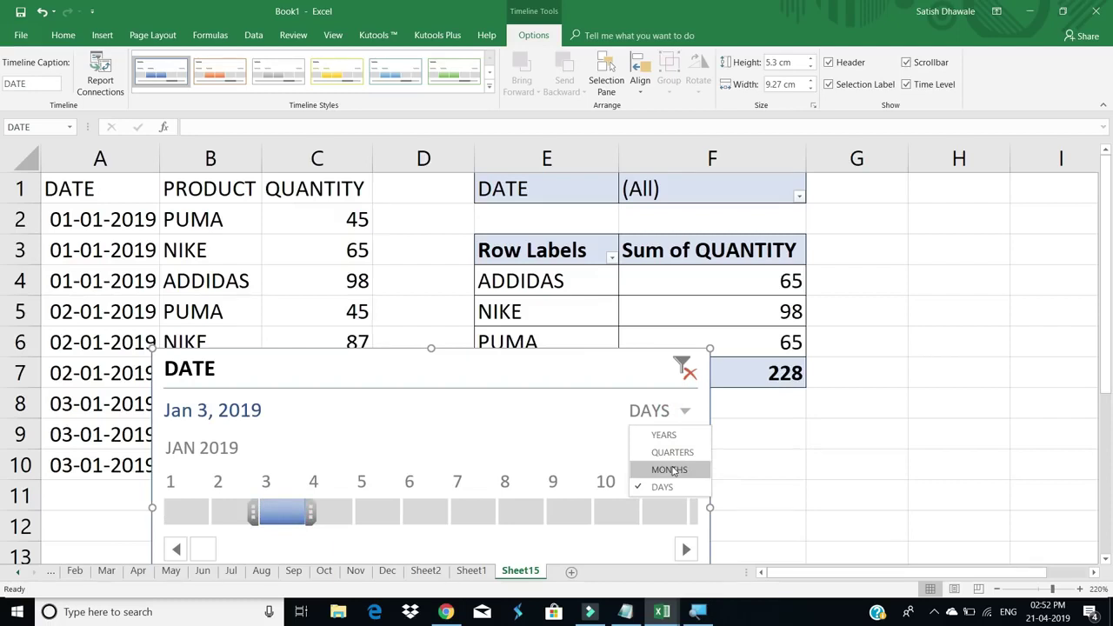
{"action": "left_click", "coordinate": [613, 373]}
{"action": "left_click", "coordinate": [686, 367]}
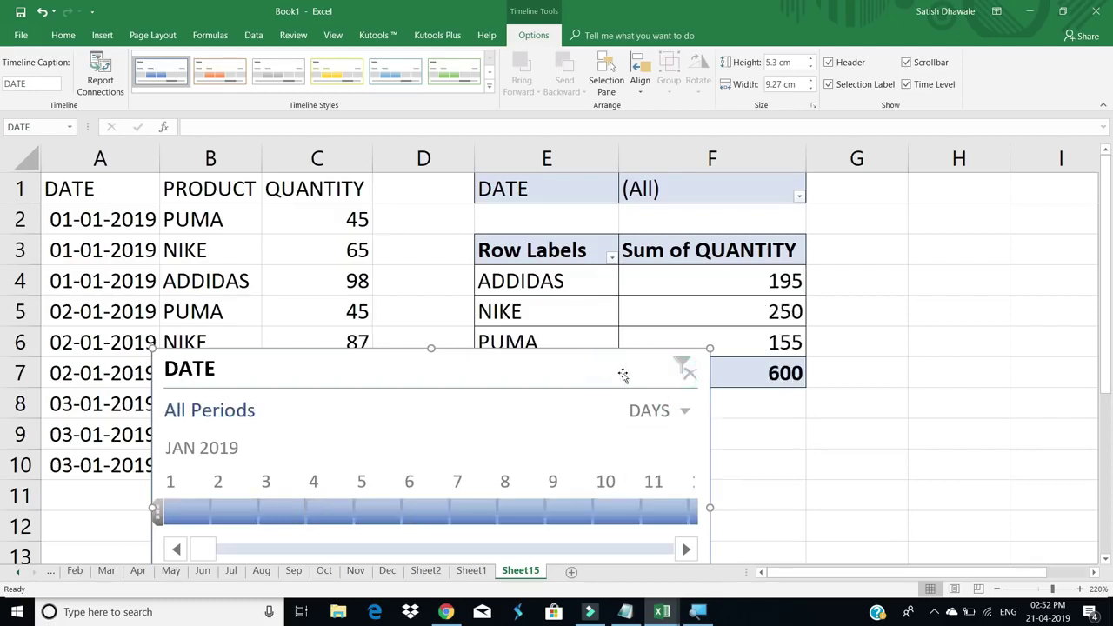
{"action": "left_click", "coordinate": [607, 369]}
{"action": "key", "text": "Delete"}
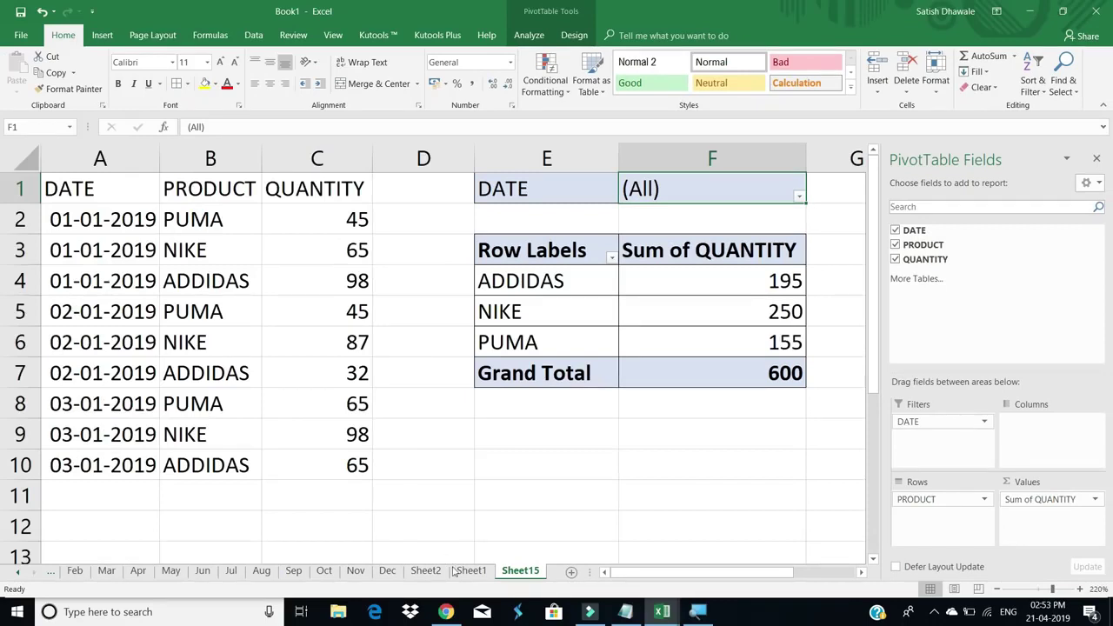
Step: Compare the QUANTITY values in the source range A1:C10 with the product sums in the PivotTable
{"action": "left_click", "coordinate": [320, 268]}
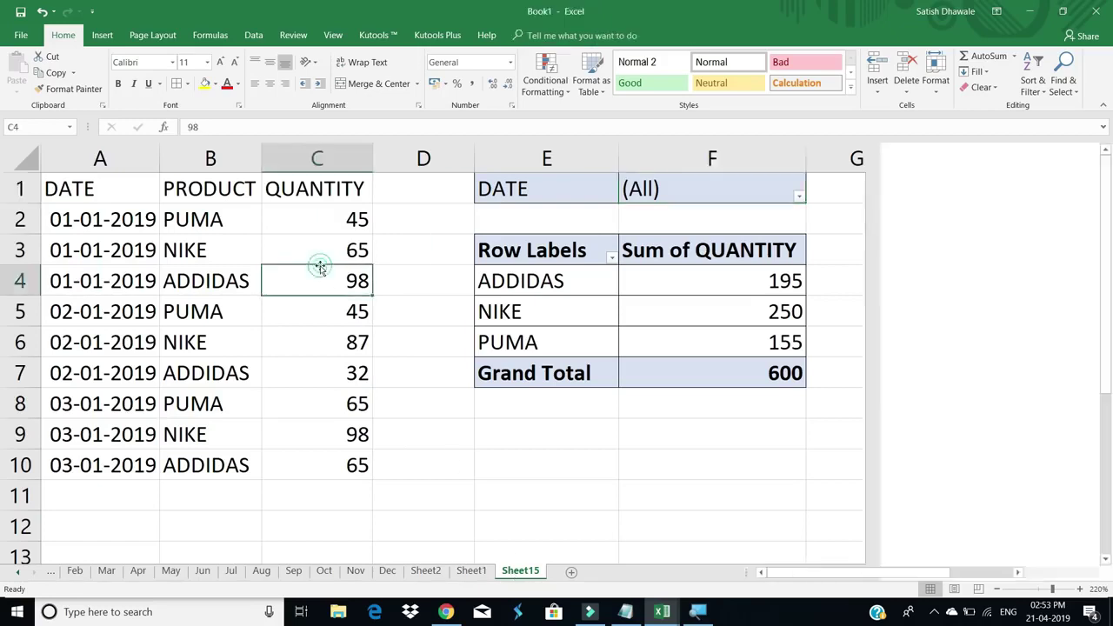
{"action": "left_click", "coordinate": [318, 224]}
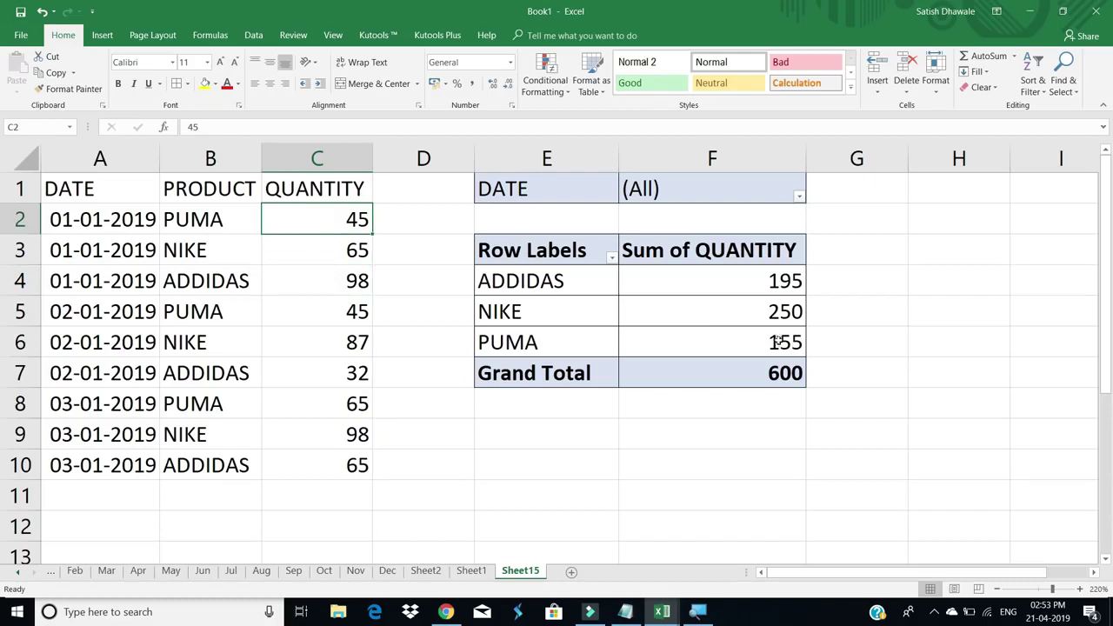
{"action": "left_click", "coordinate": [317, 280]}
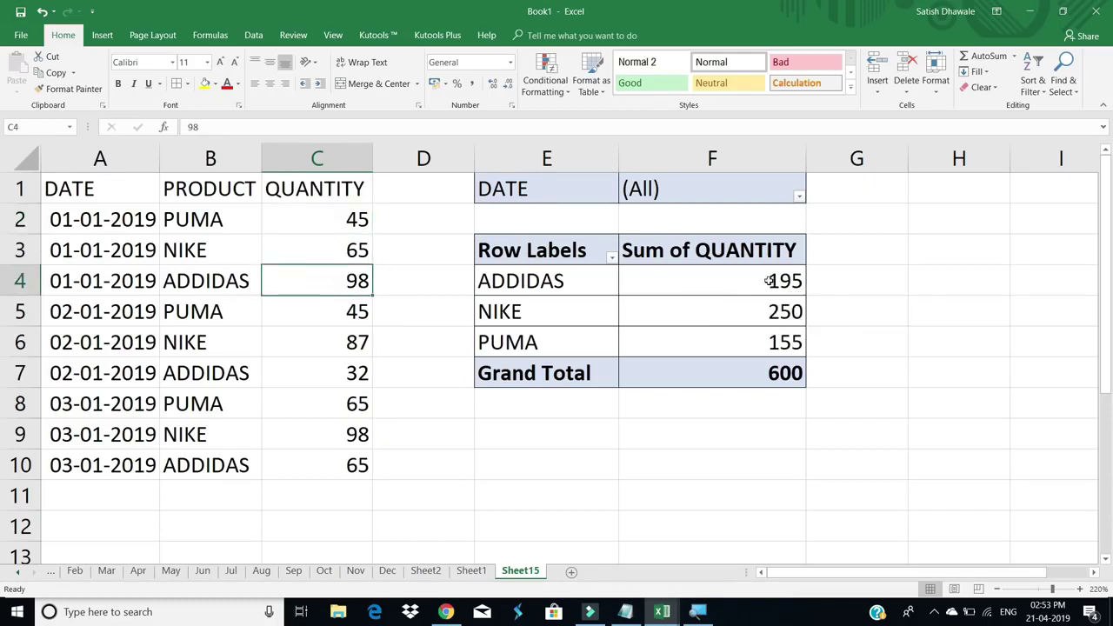
{"action": "mouse_move", "coordinate": [773, 280]}
{"action": "left_click_drag", "start_coordinate": [139, 189], "coordinate": [318, 462]}
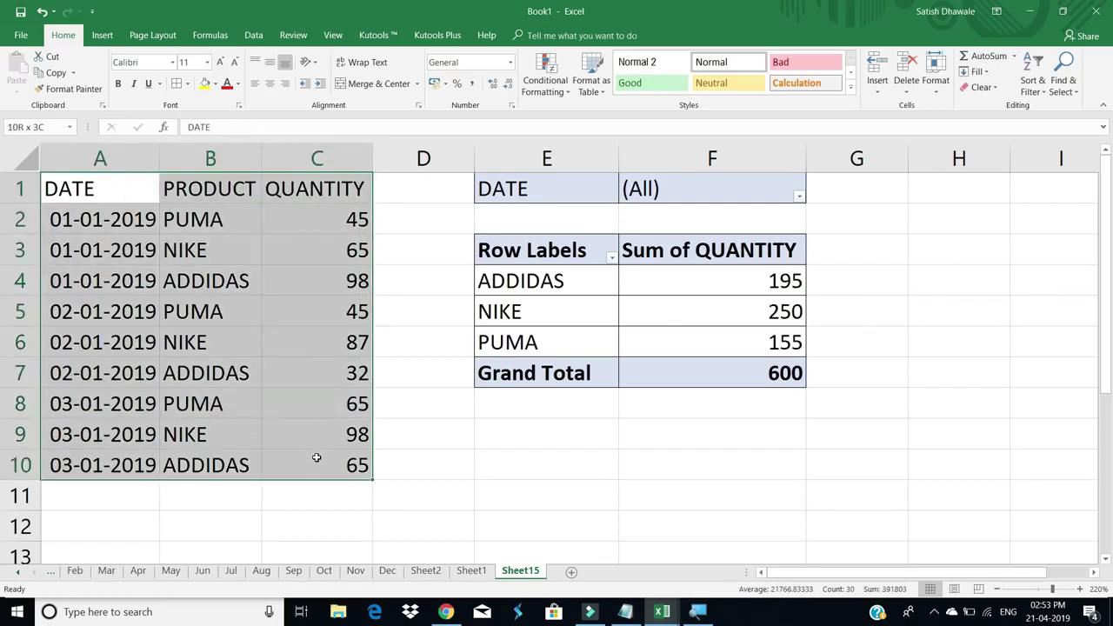
{"action": "left_click", "coordinate": [320, 342]}
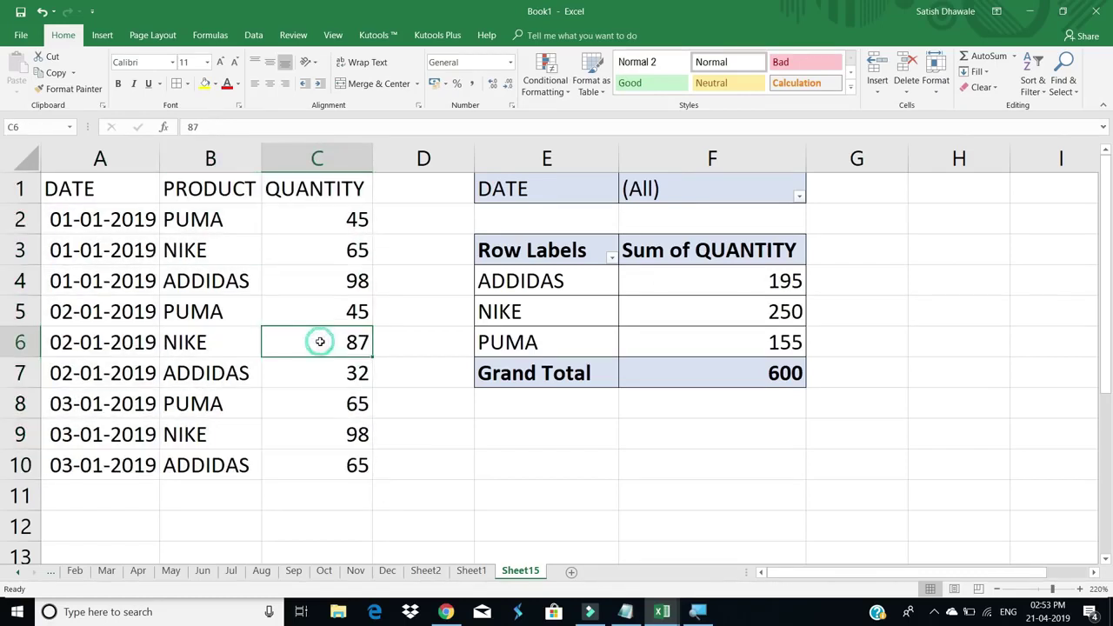
{"action": "left_click", "coordinate": [722, 316]}
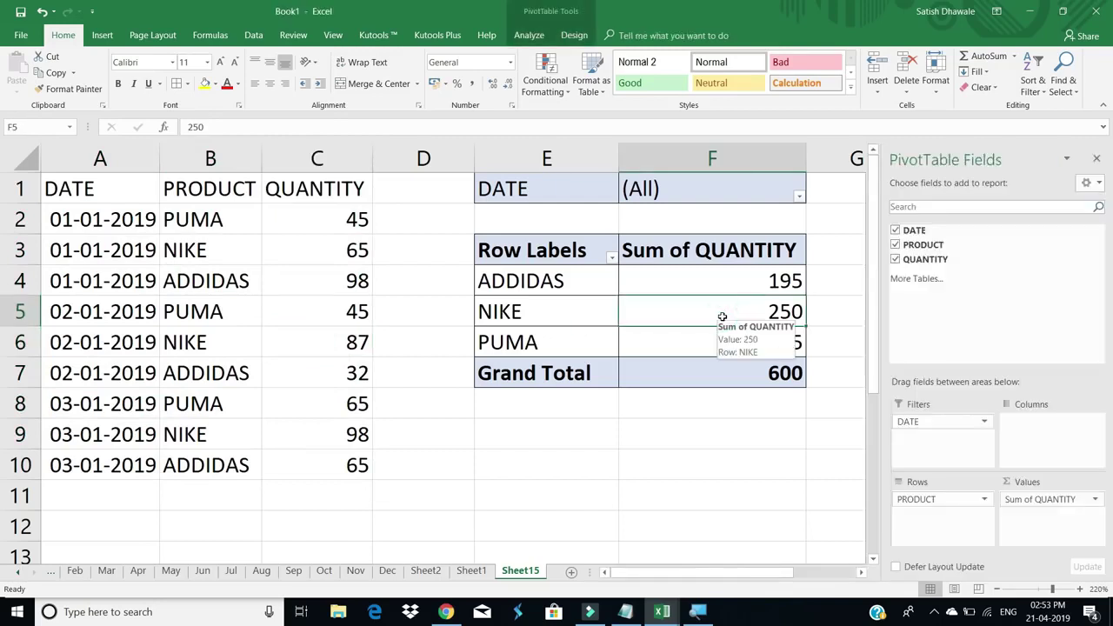
Step: Set the first PUMA quantity in cell C2 to 100
{"action": "left_click", "coordinate": [344, 223]}
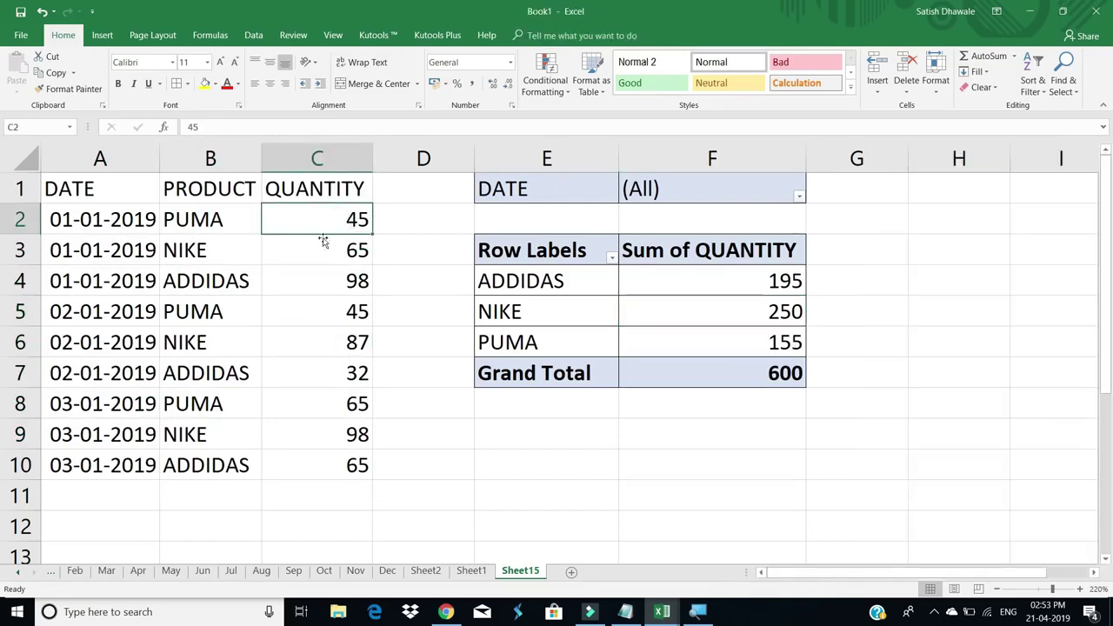
{"action": "mouse_move", "coordinate": [759, 351]}
{"action": "type", "text": "100"}
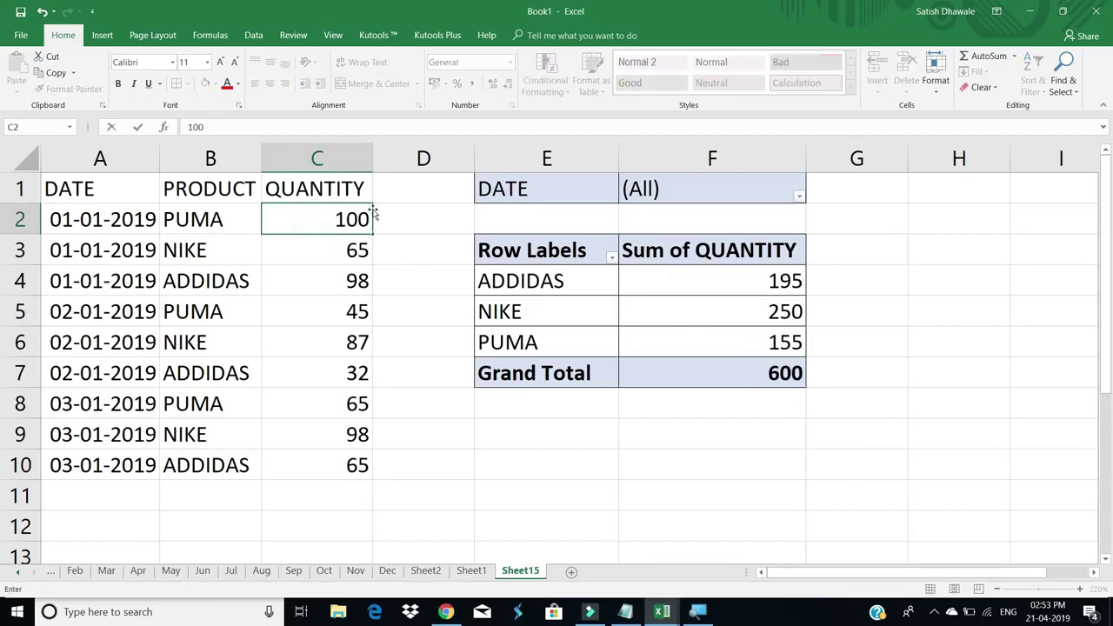
{"action": "key", "text": "Return"}
Step: Refresh all PivotTables to pick up the changed source quantity, and check PUMA's sum in the report
{"action": "left_click", "coordinate": [760, 348]}
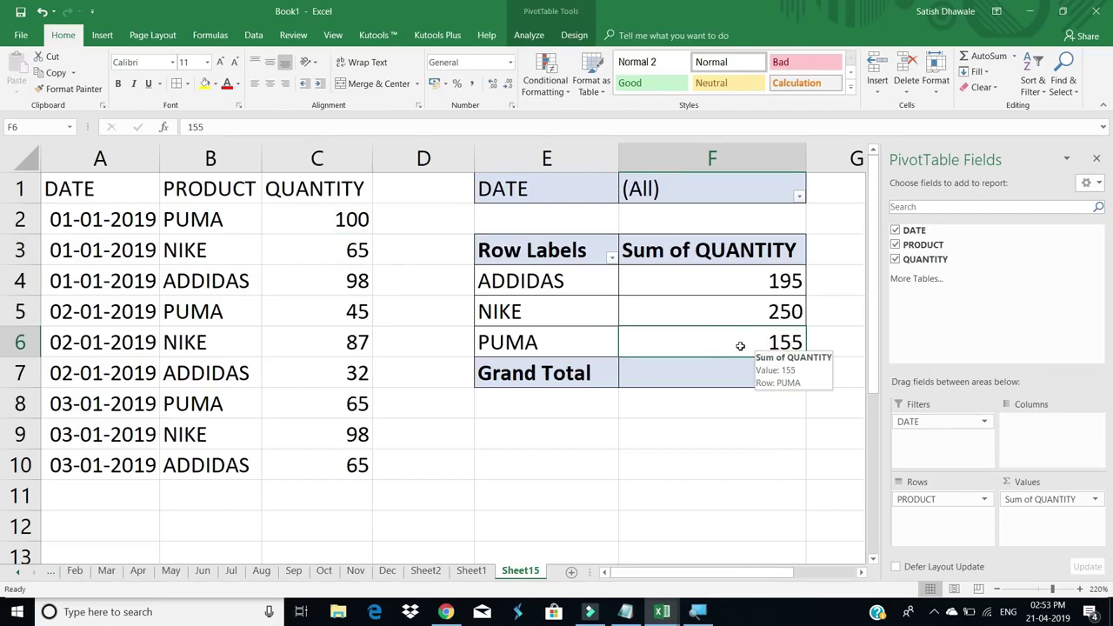
{"action": "left_click", "coordinate": [540, 40]}
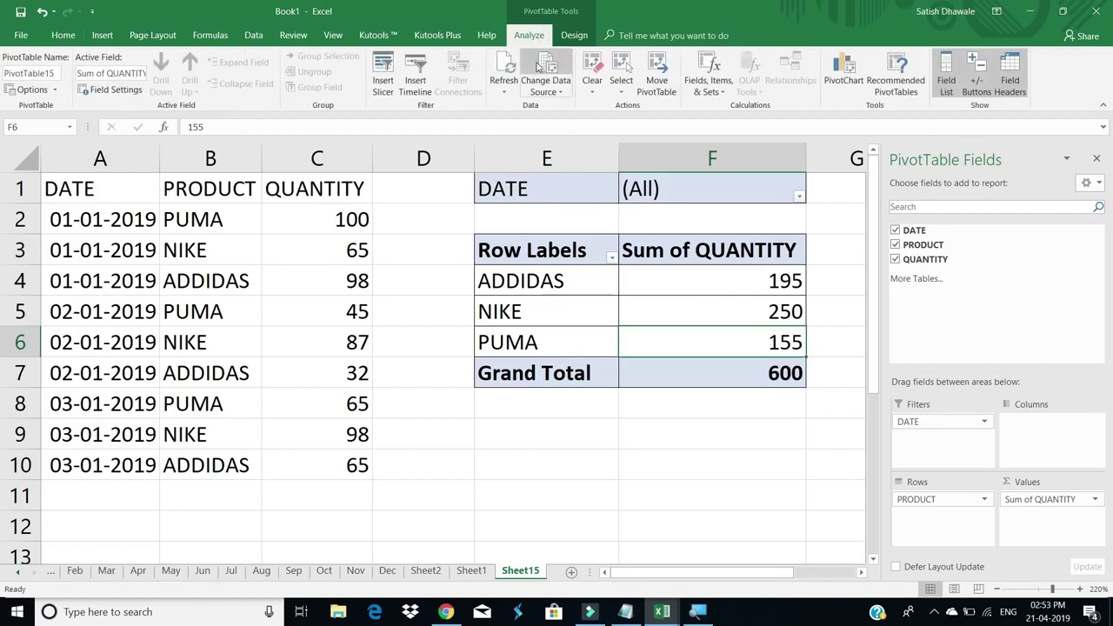
{"action": "left_click", "coordinate": [505, 93]}
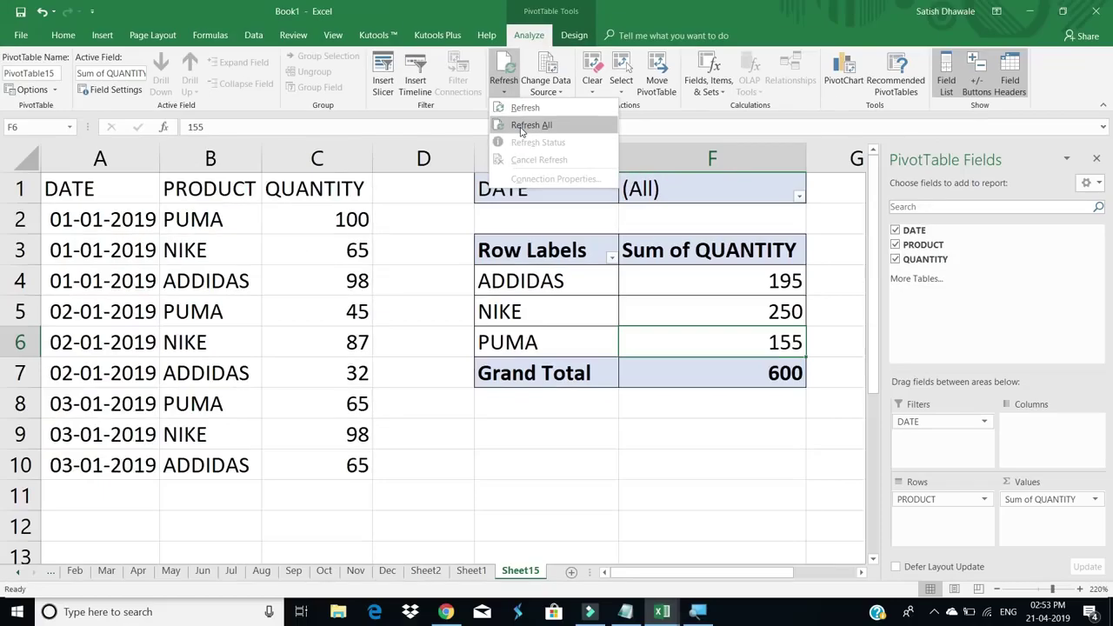
{"action": "left_click", "coordinate": [521, 127]}
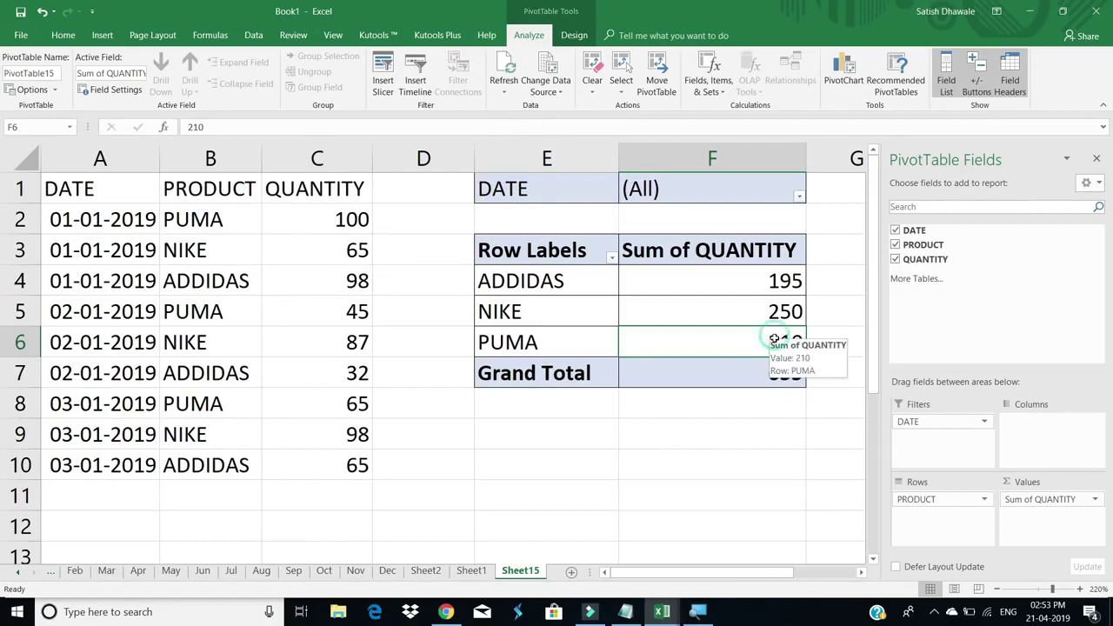
{"action": "left_click", "coordinate": [734, 338]}
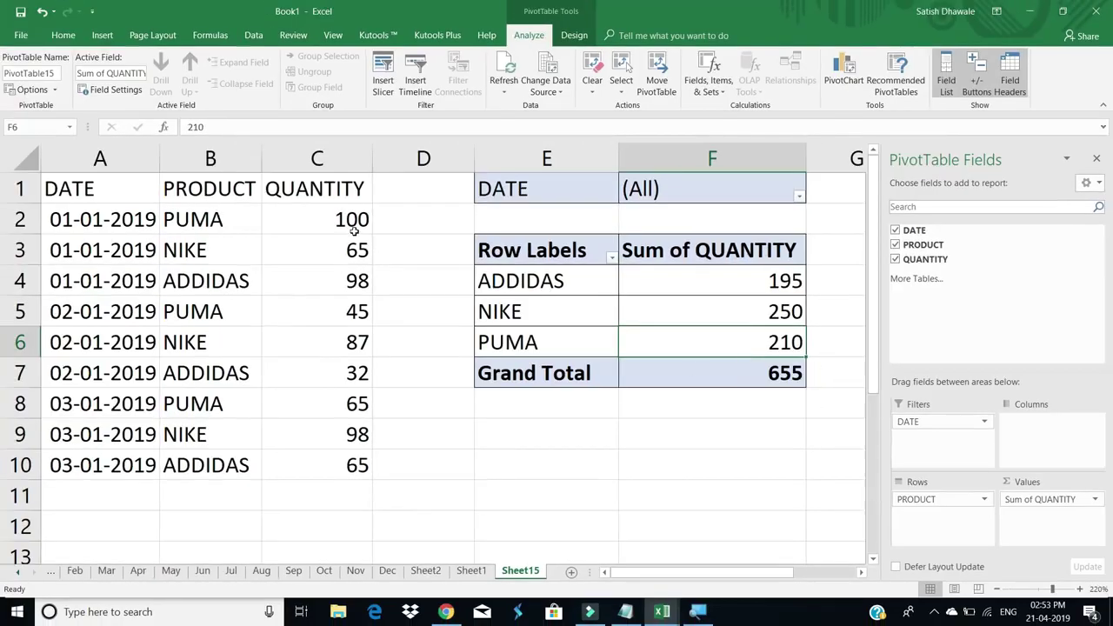
Step: Set the first PUMA quantity in cell C2 to 50
{"action": "left_click", "coordinate": [354, 229]}
{"action": "type", "text": "50"}
{"action": "key", "text": "Return"}
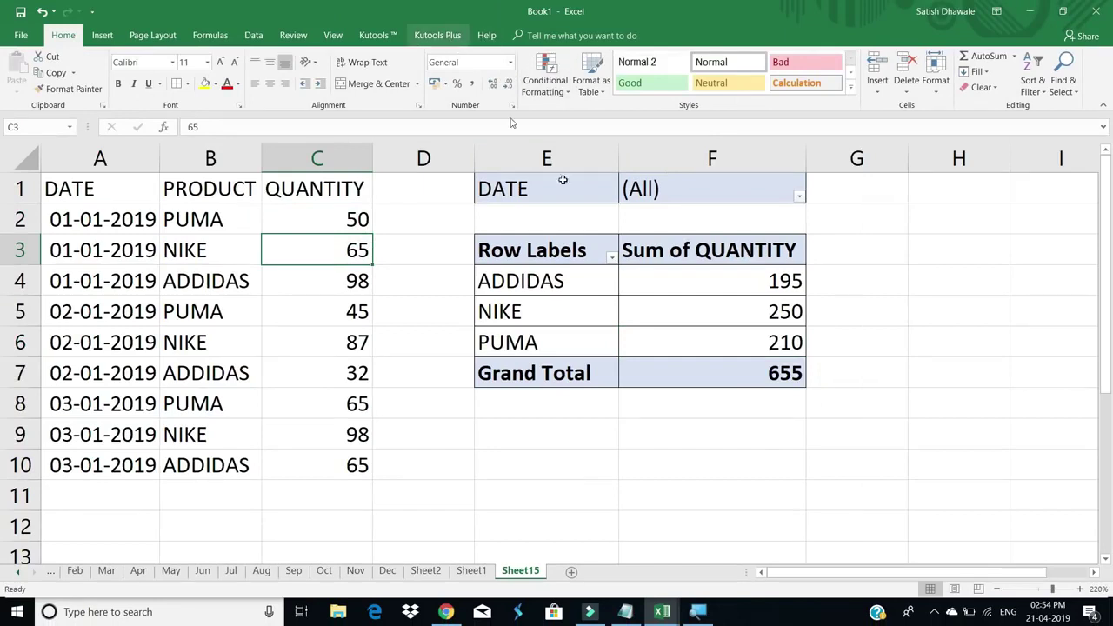
Step: Run Refresh All from the Sheet15 PivotTable again to update it with the new C2 quantity
{"action": "left_click", "coordinate": [611, 299]}
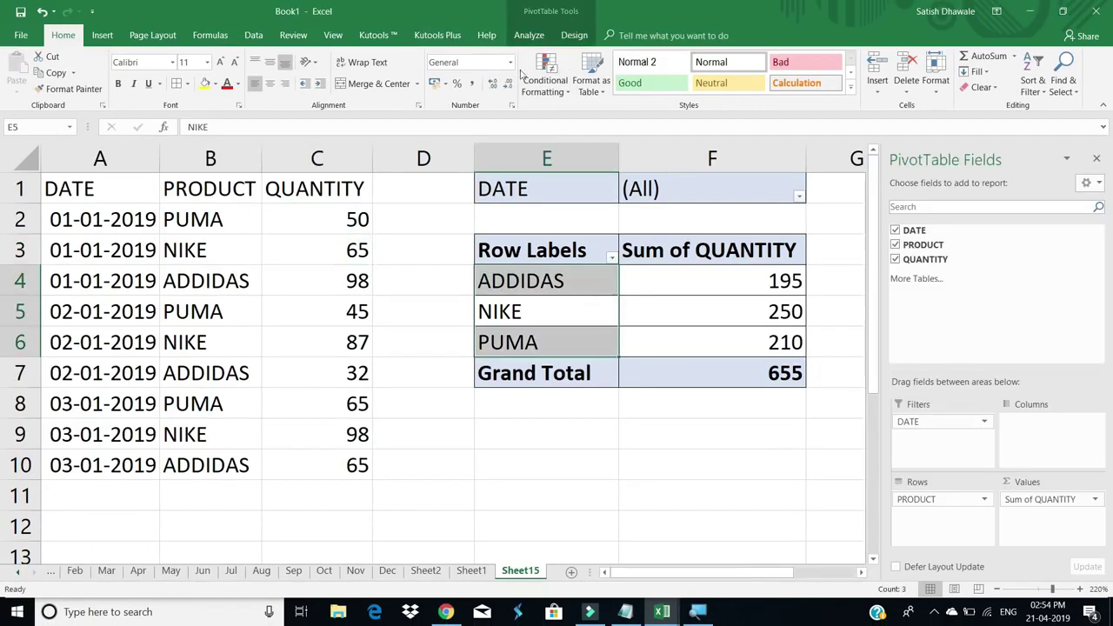
{"action": "left_click", "coordinate": [567, 277]}
{"action": "left_click", "coordinate": [528, 35]}
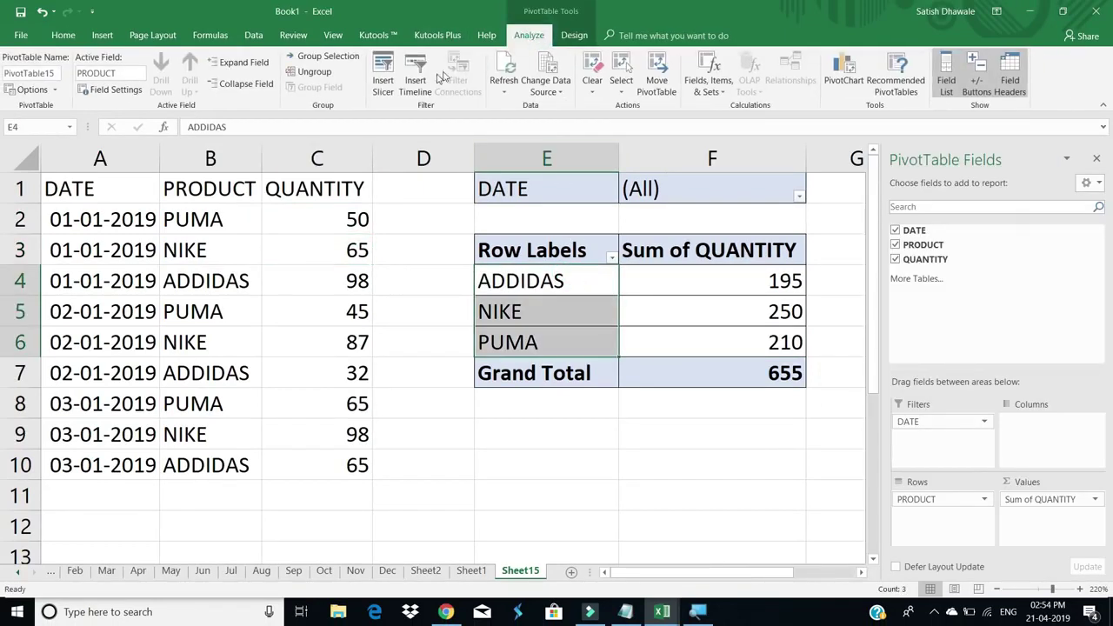
{"action": "left_click", "coordinate": [503, 91]}
{"action": "left_click", "coordinate": [513, 126]}
{"action": "left_click", "coordinate": [736, 343]}
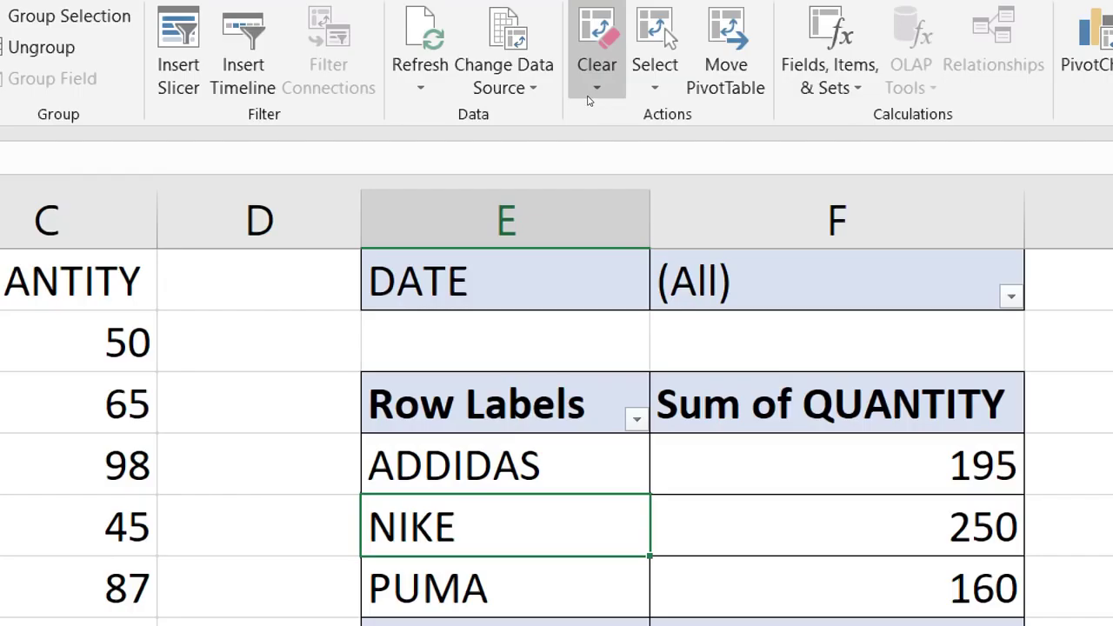
Step: Clear all fields from the Sheet15 PivotTable, leaving the report layout empty
{"action": "left_click", "coordinate": [597, 90]}
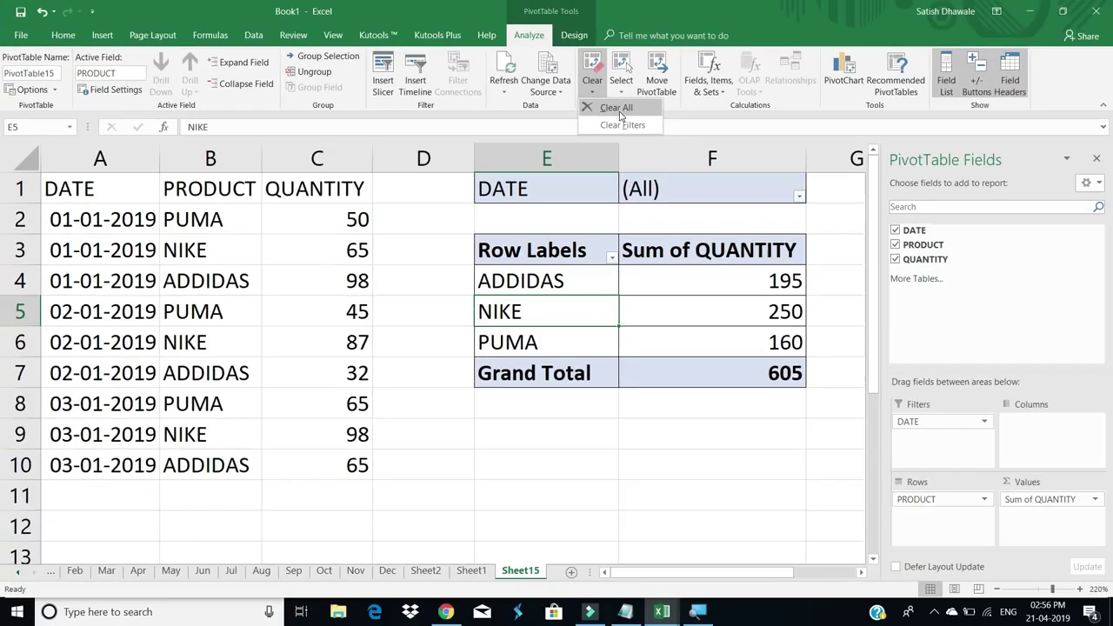
{"action": "left_click", "coordinate": [617, 108]}
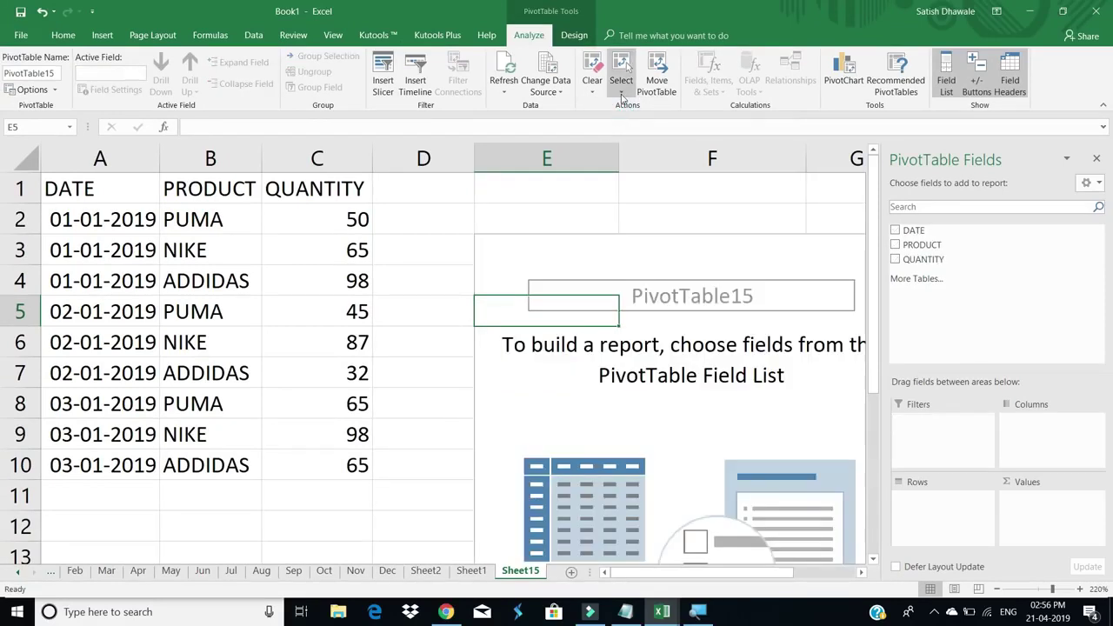
{"action": "scroll", "coordinate": [625, 259], "scroll_direction": "down", "scroll_amount": 3}
{"action": "scroll", "coordinate": [624, 259], "scroll_direction": "up", "scroll_amount": 3}
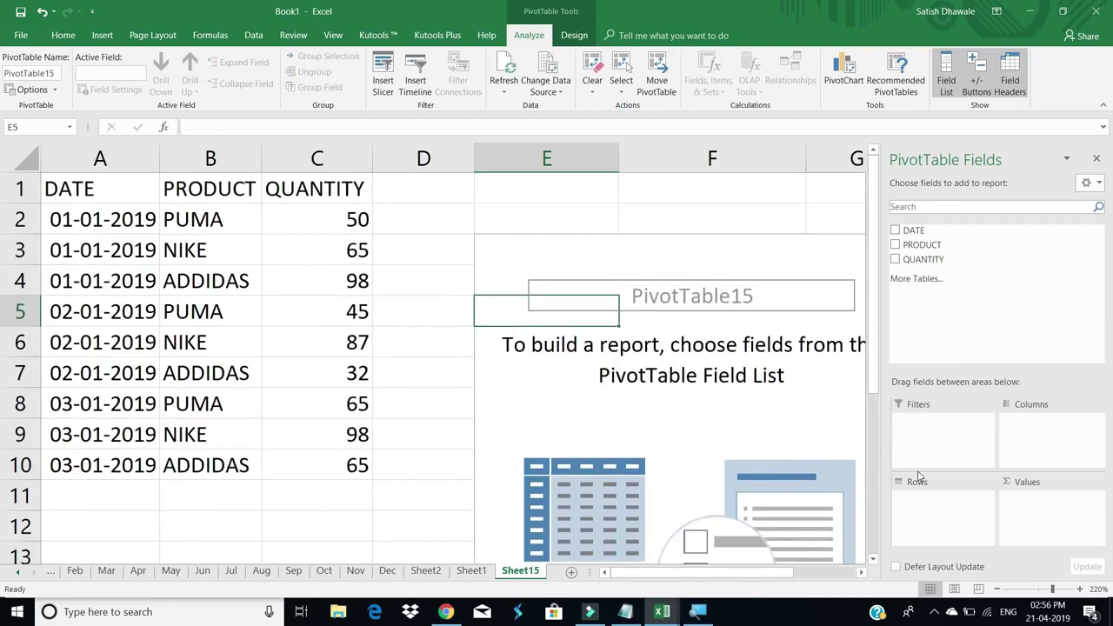
Step: Undo the last clearing of the Sheet15 PivotTable to restore its fields, and review the available Clear options
{"action": "key", "text": "ctrl+z"}
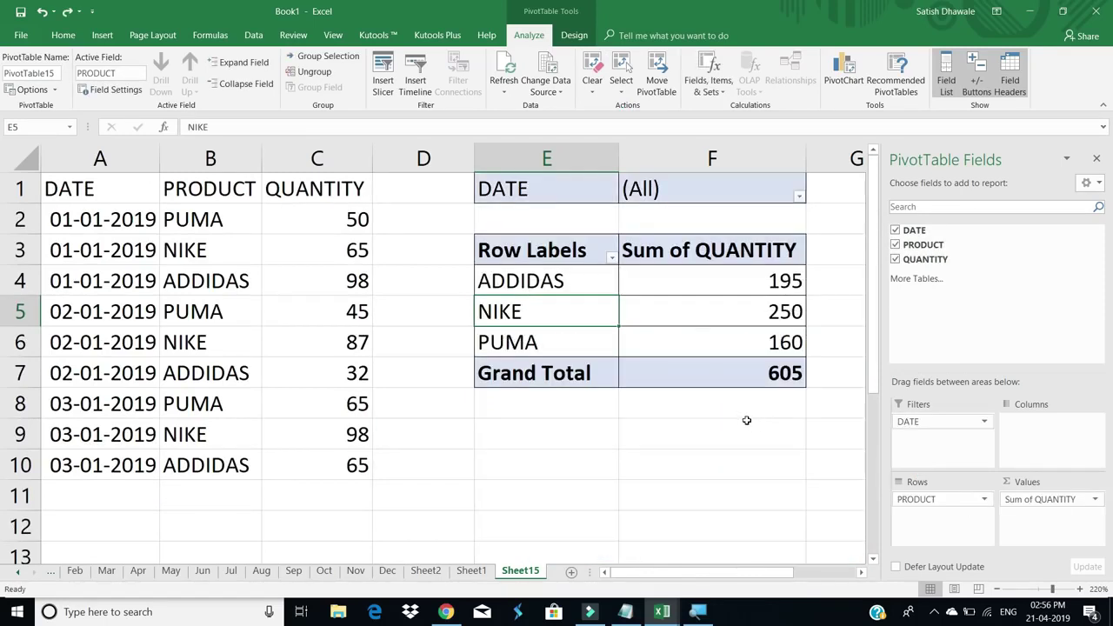
{"action": "left_click", "coordinate": [686, 337]}
{"action": "left_click", "coordinate": [592, 83]}
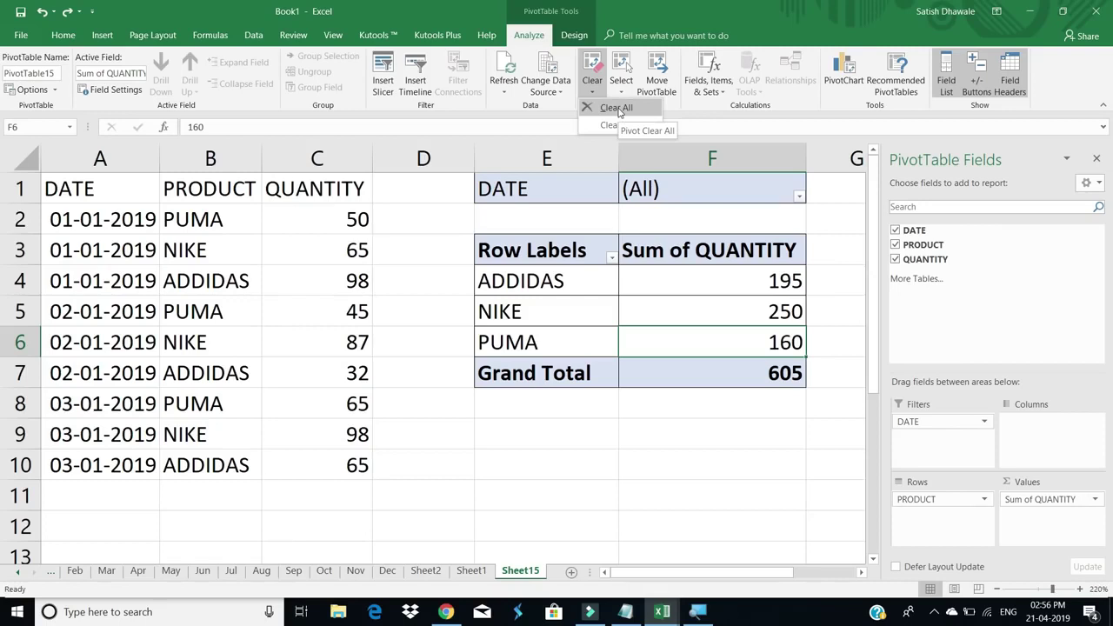
Step: Select the entire Sheet15 PivotTable and examine the Move PivotTable placement options without relocating the report
{"action": "left_click", "coordinate": [622, 92]}
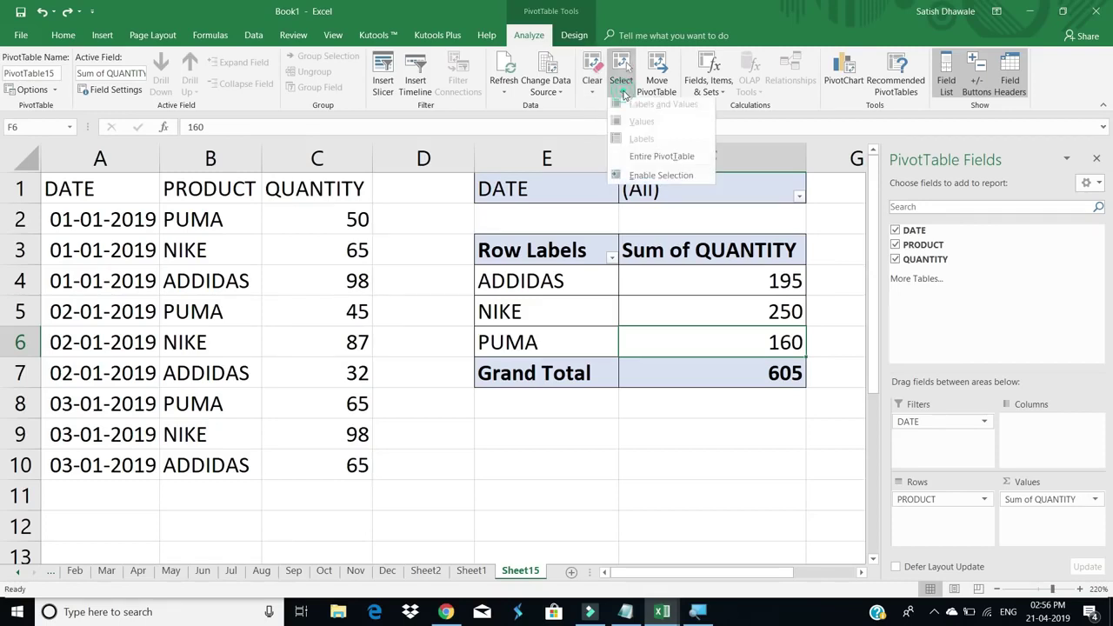
{"action": "left_click", "coordinate": [637, 166]}
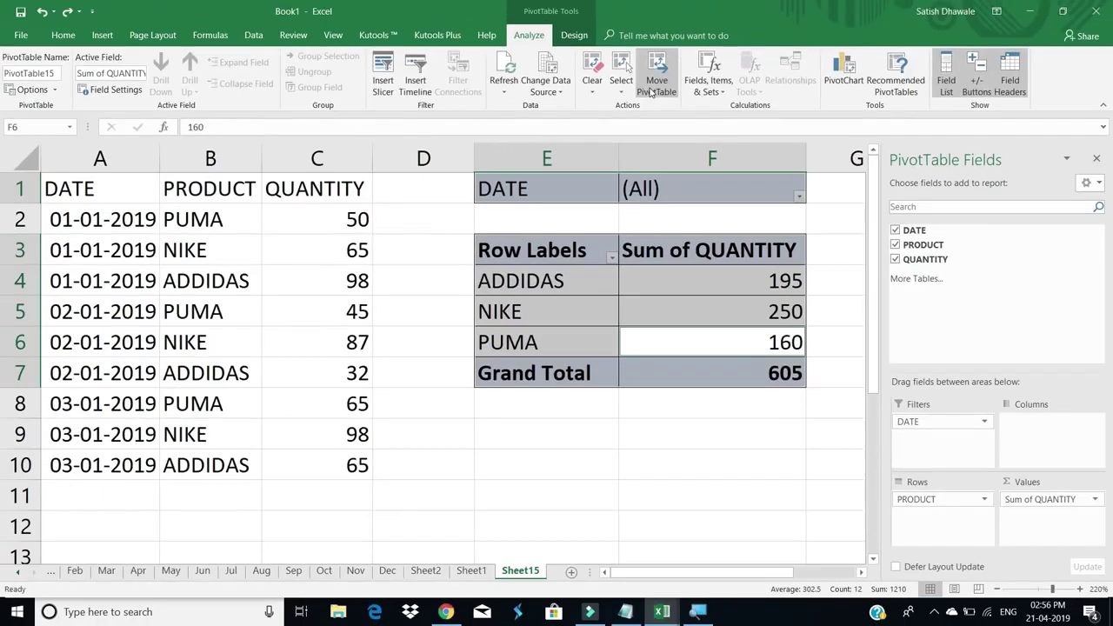
{"action": "left_click", "coordinate": [652, 87]}
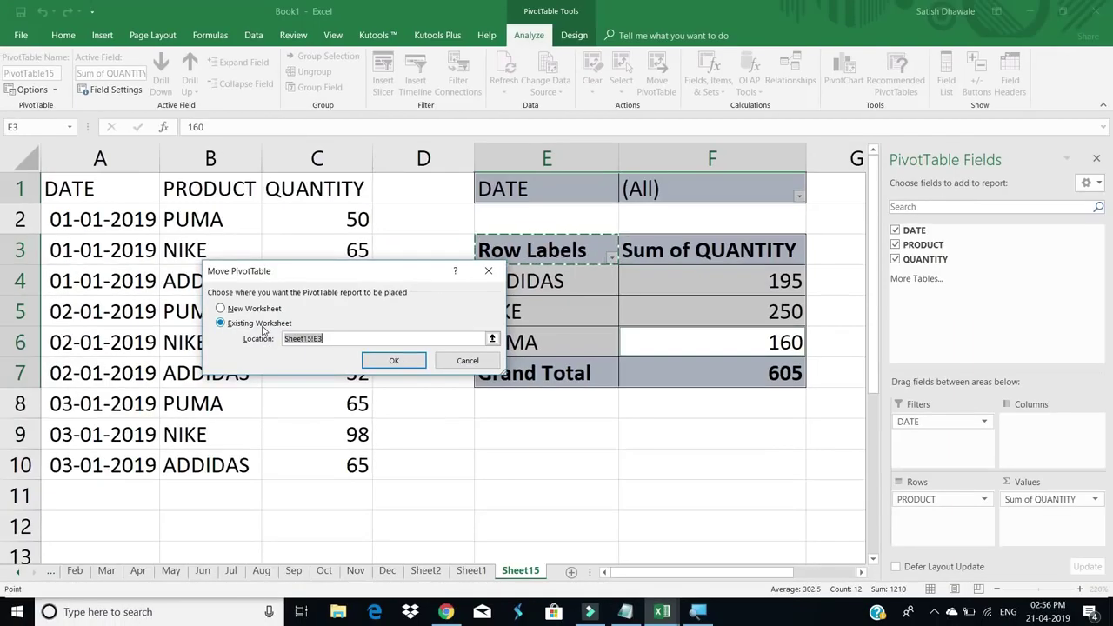
{"action": "left_click", "coordinate": [467, 361]}
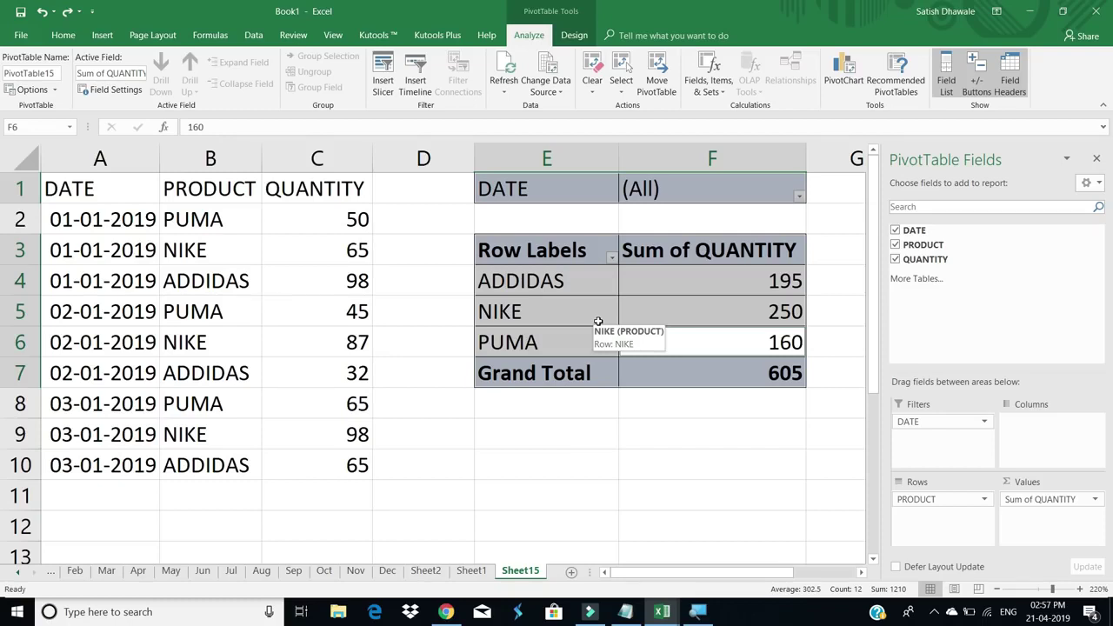
Step: Deselect the PivotTable and go to the sales source data on Sheet1
{"action": "left_click", "coordinate": [339, 375]}
{"action": "left_click", "coordinate": [479, 571]}
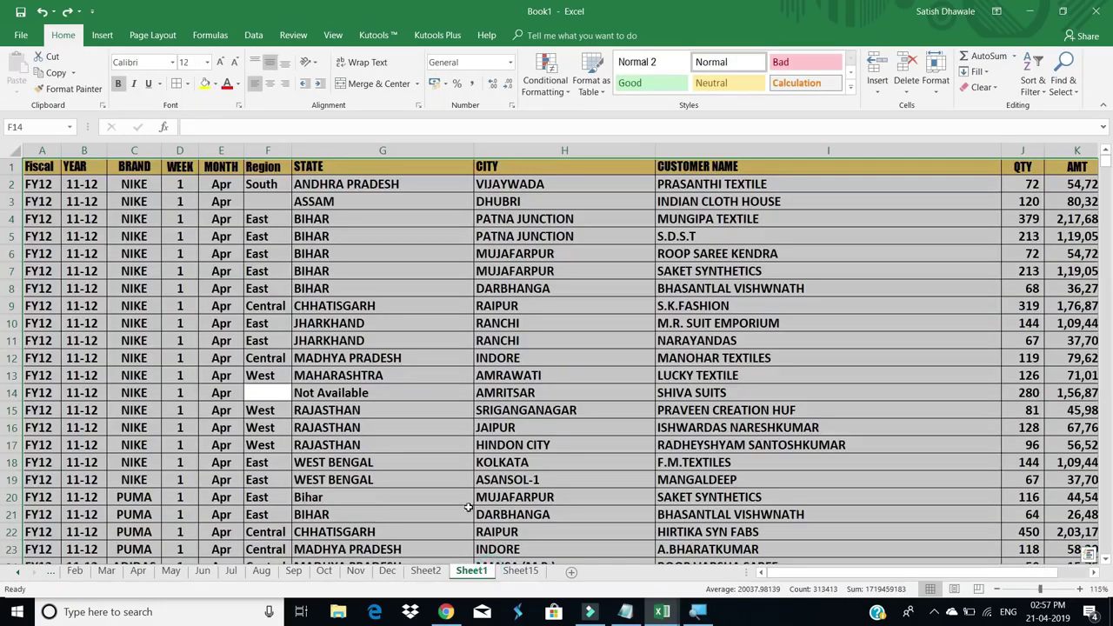